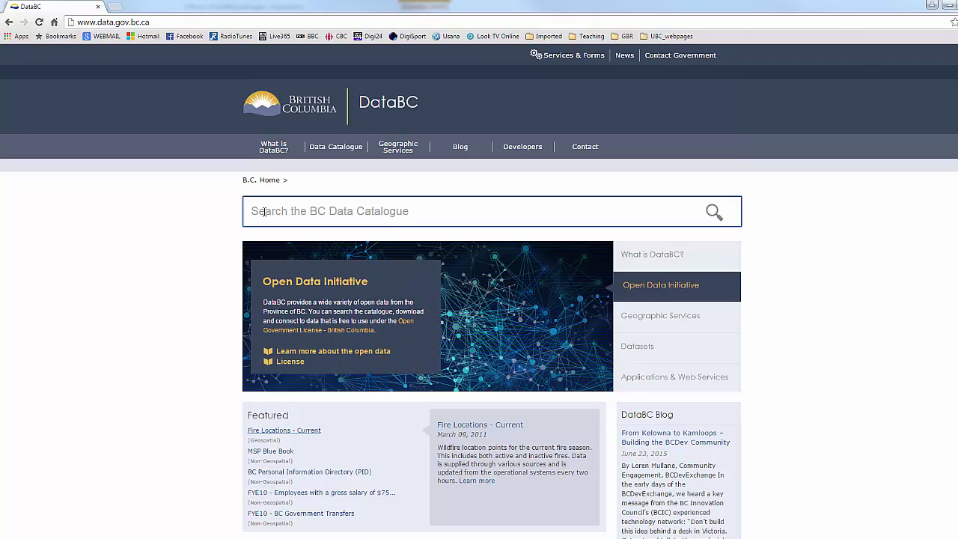
# - Search the BC Data Catalogue for vri and download veg_comp_lyr_r1_poly.gdb.zip from the VRI - Forest Vegetation Composite Polygons and Rank 1 Layer dataset
pyautogui.write('vri')
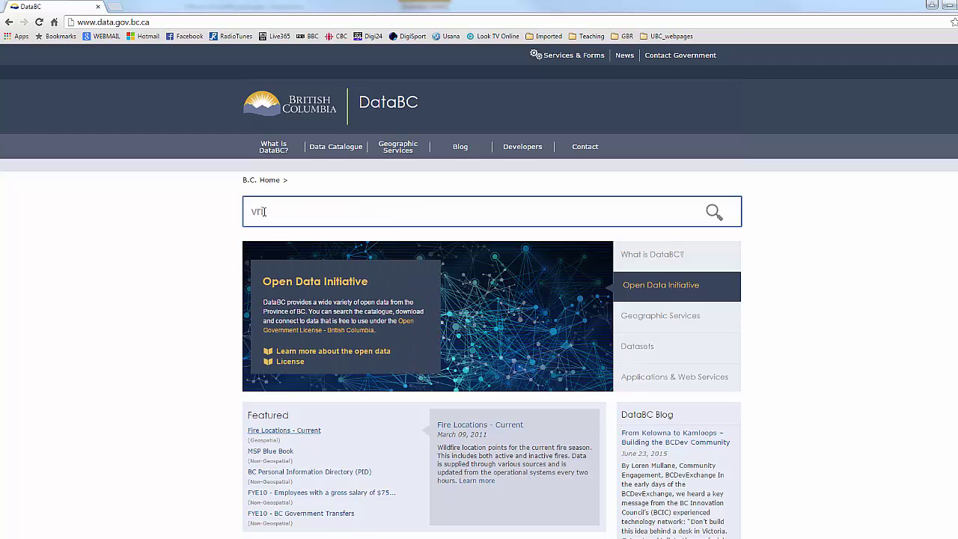
pyautogui.press('Return')
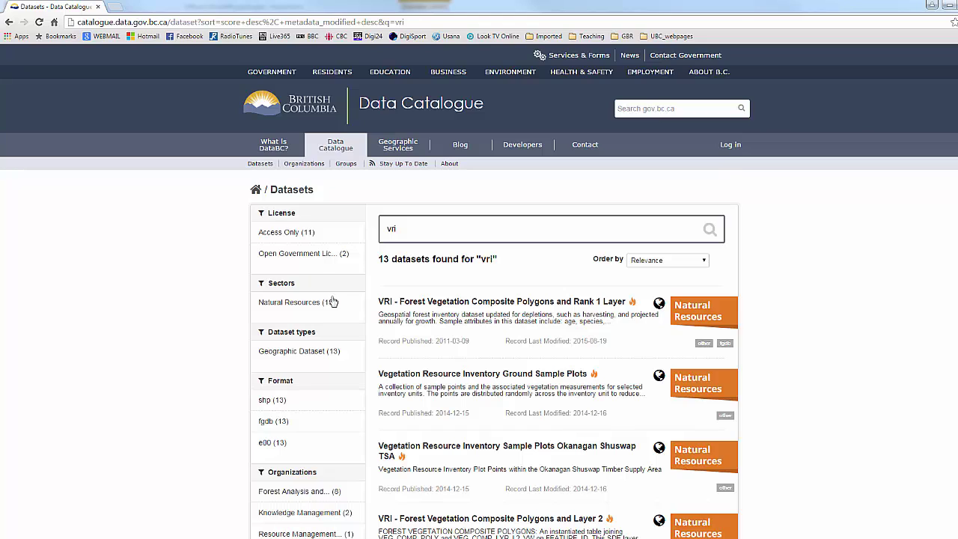
pyautogui.click(495, 300)
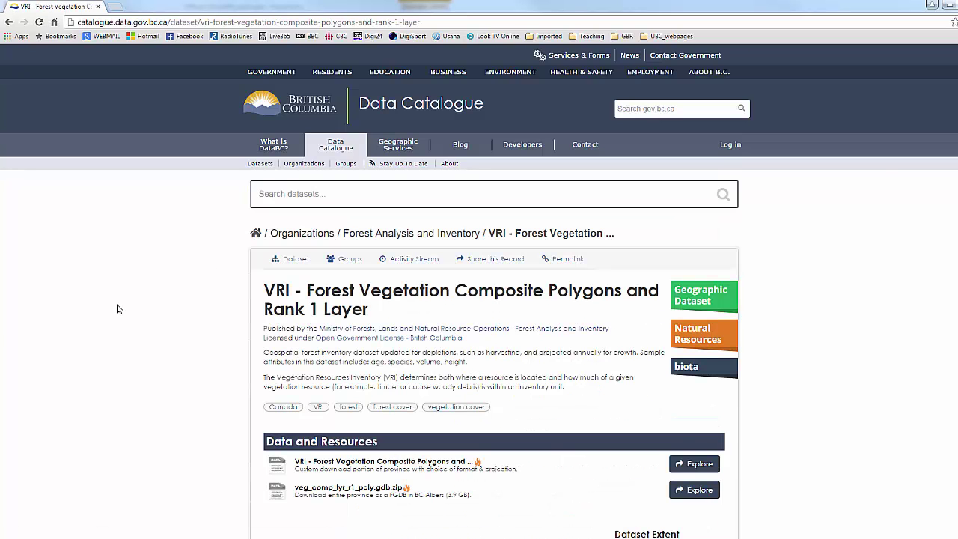
pyautogui.scroll(-2, 120, 308)
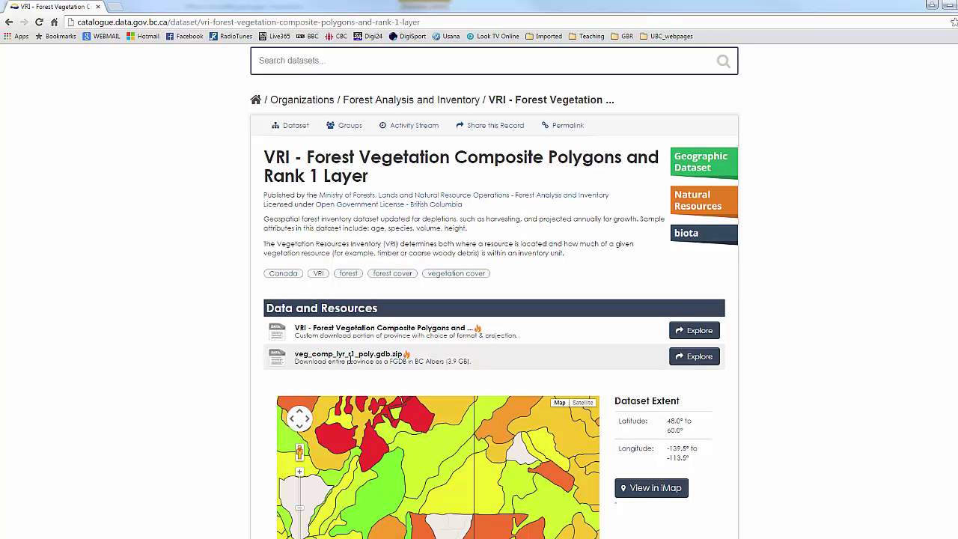
pyautogui.click(352, 356)
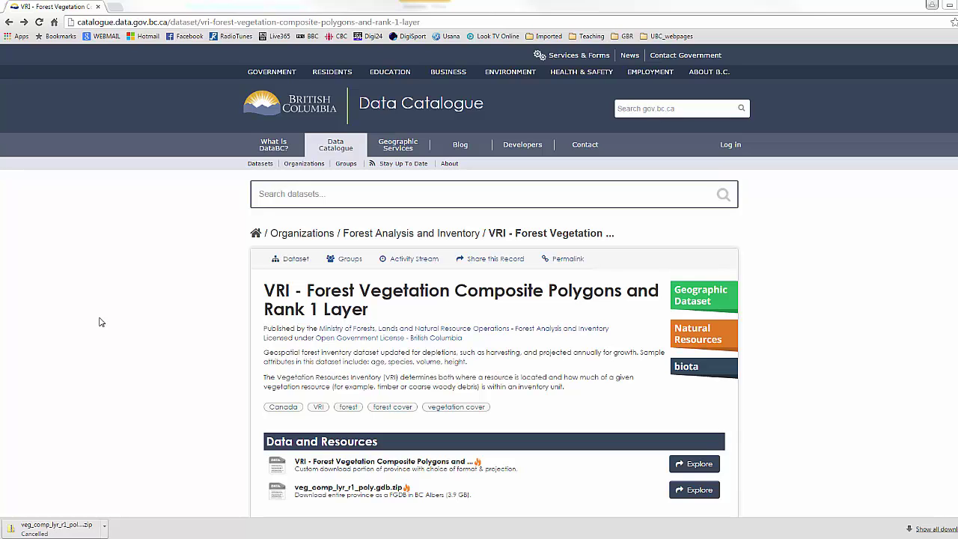
# - Search the catalogue for tsa and review the download permissions of the FADM - Timber Supply Area (TSA) SPG dataset
pyautogui.click(283, 194)
pyautogui.write('tsa')
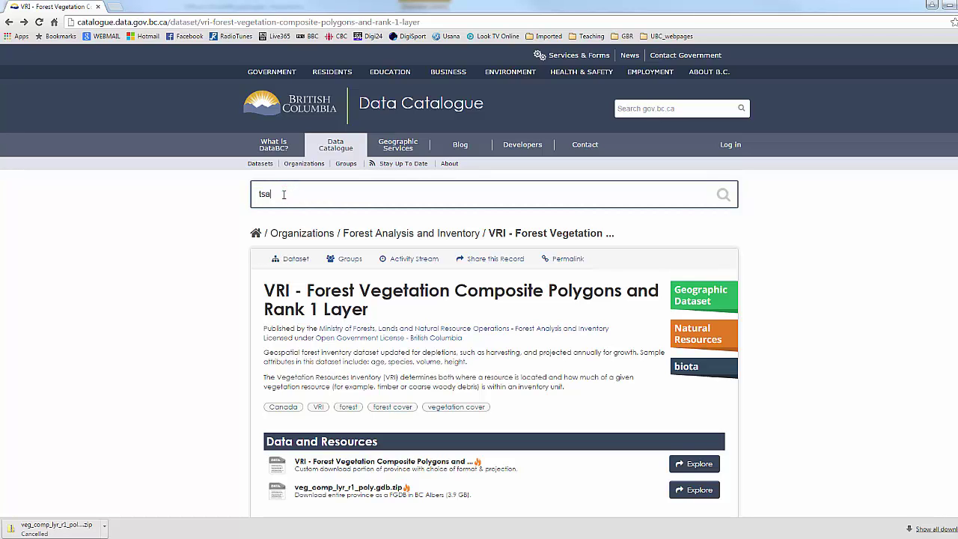
pyautogui.press('Return')
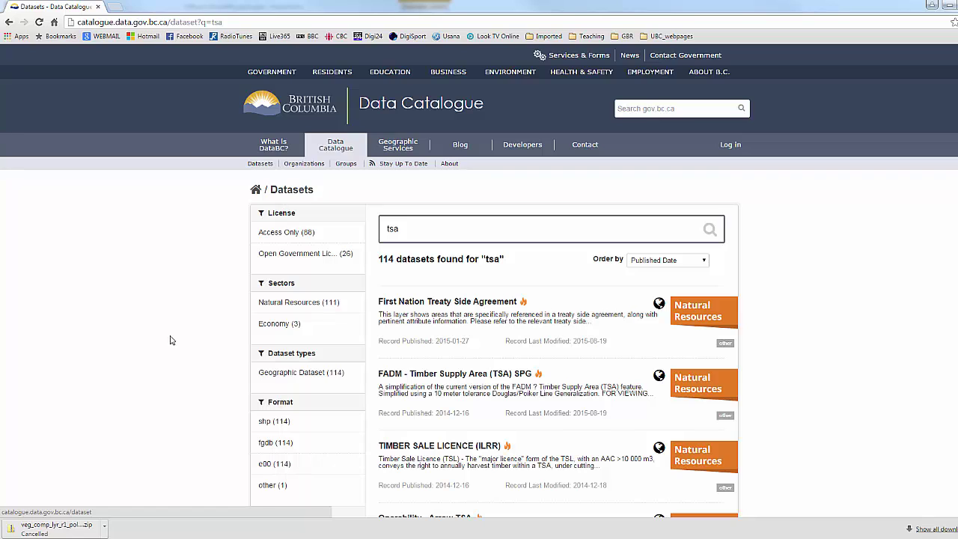
pyautogui.click(462, 374)
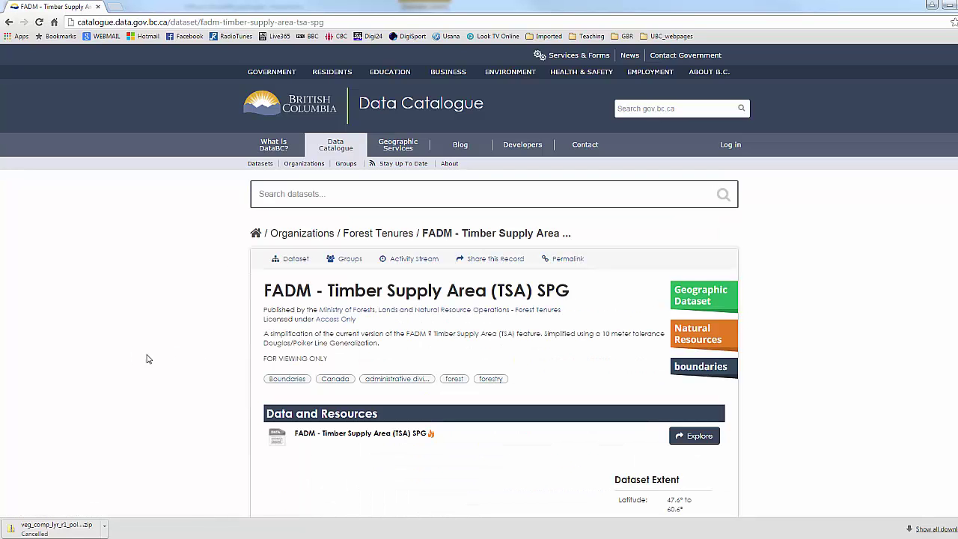
pyautogui.scroll(-3, 160, 352)
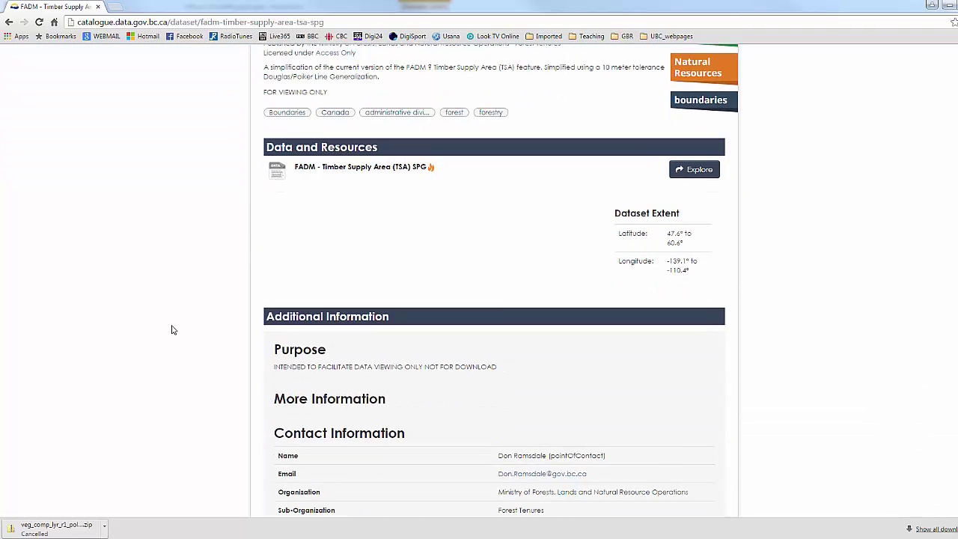
pyautogui.scroll(3, 172, 330)
pyautogui.scroll(-5, 171, 331)
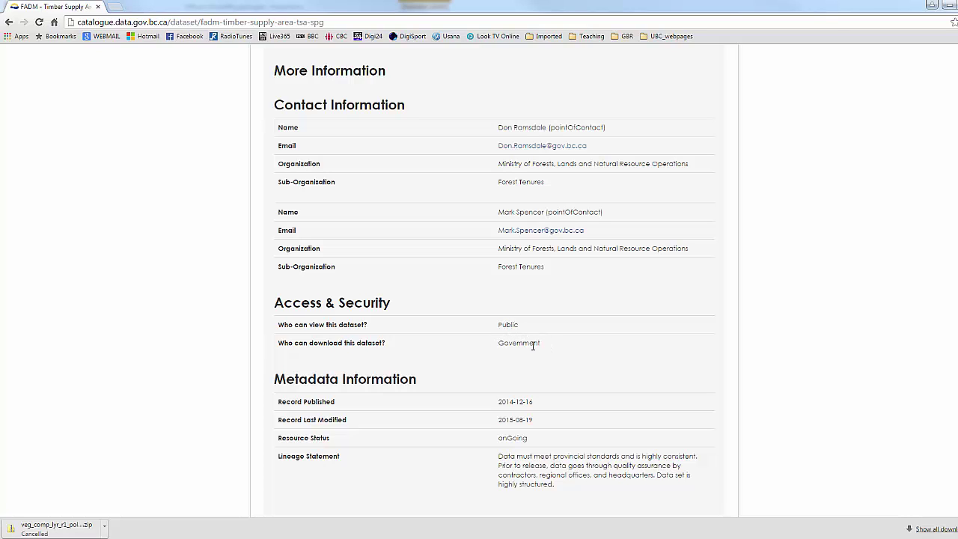
pyautogui.scroll(5, 186, 255)
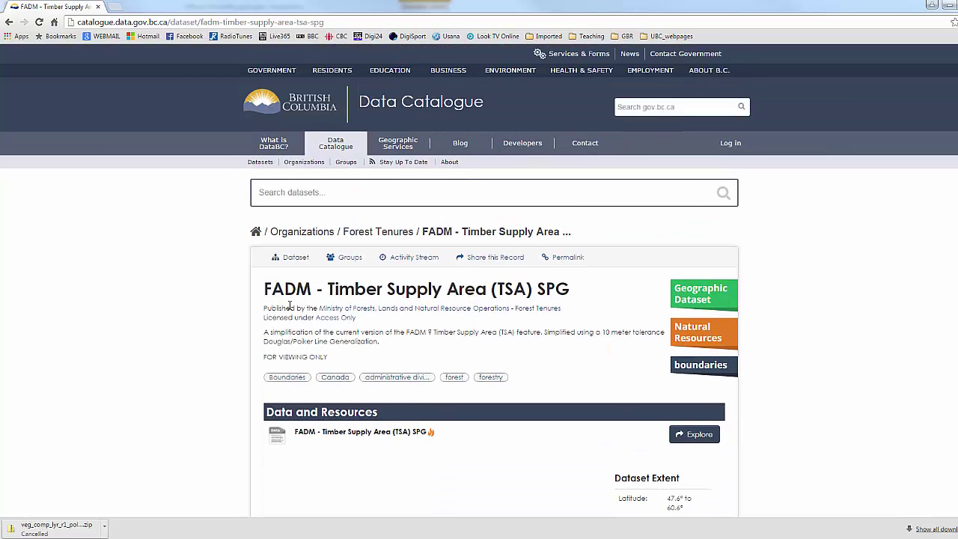
# - Search the catalogue for the copied title "FADM - Timber Supply Area" and open the FADM - Timber Supply Area (TSA) dataset
pyautogui.moveTo(264, 289); pyautogui.dragTo(489, 289)
pyautogui.hotkey('ctrl', 'c')
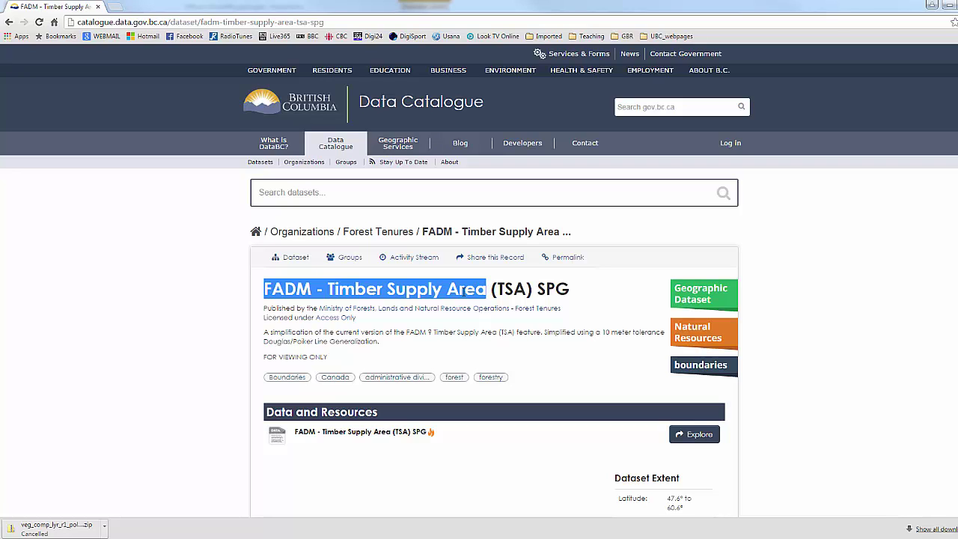
pyautogui.click(315, 191)
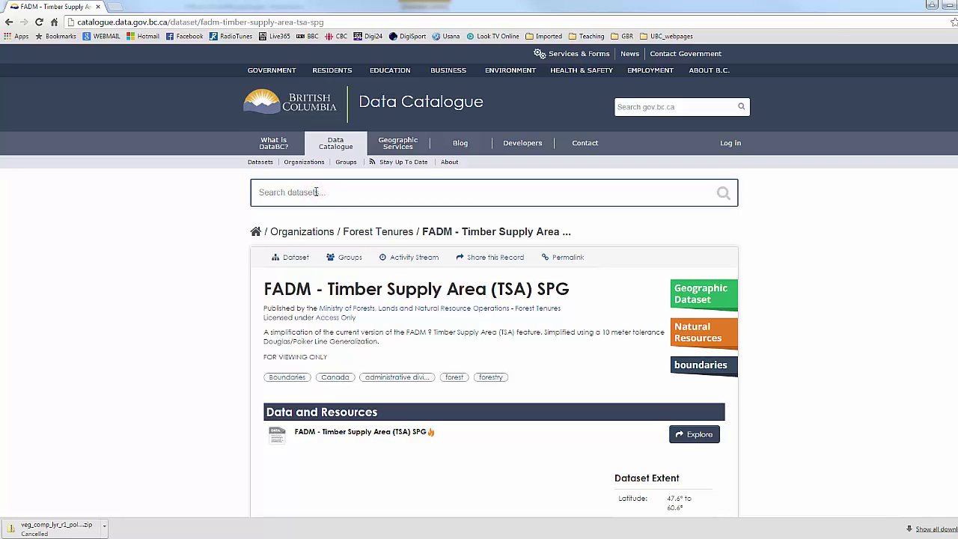
pyautogui.hotkey('ctrl', 'v')
pyautogui.press('Return')
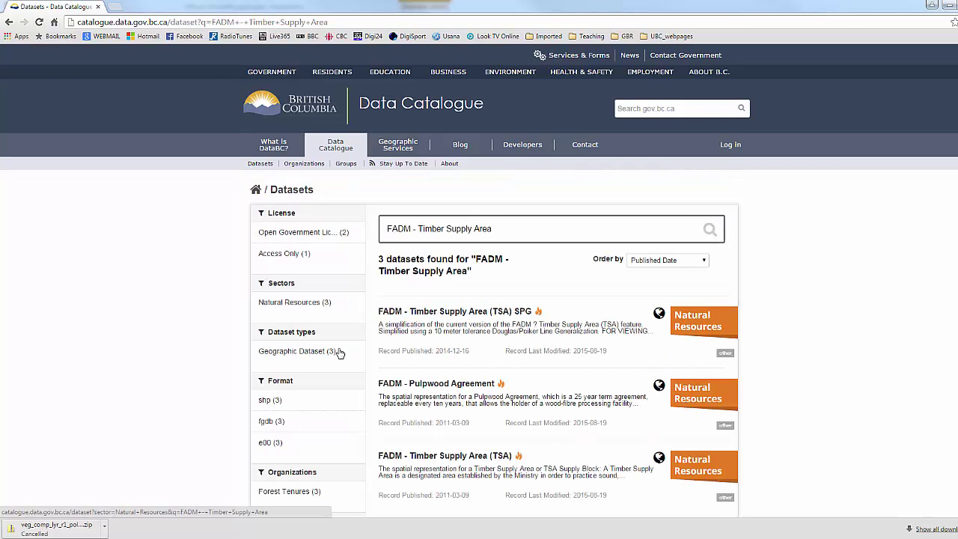
pyautogui.scroll(-1, 444, 387)
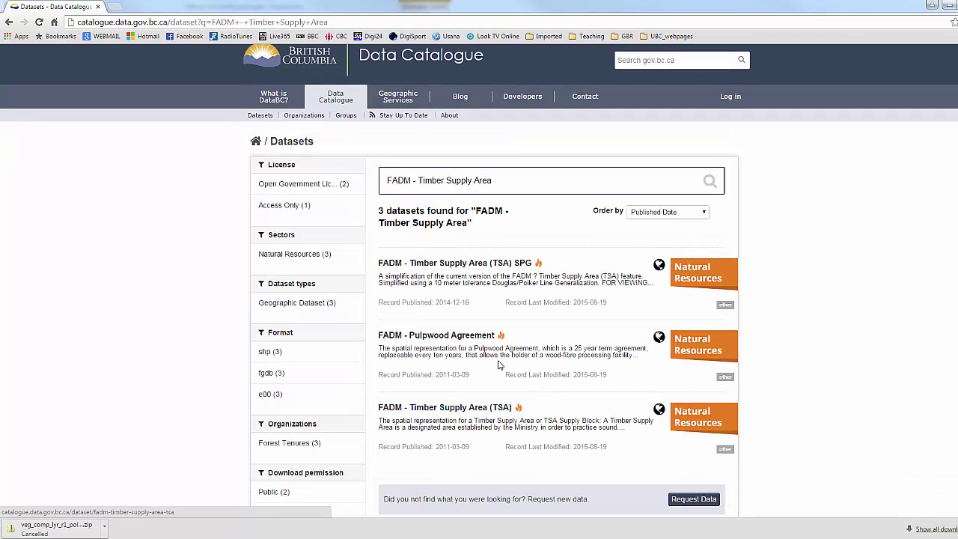
pyautogui.click(471, 407)
# - Check who can download the Timber Supply Area dataset and open its custom download order
pyautogui.scroll(-2, 123, 329)
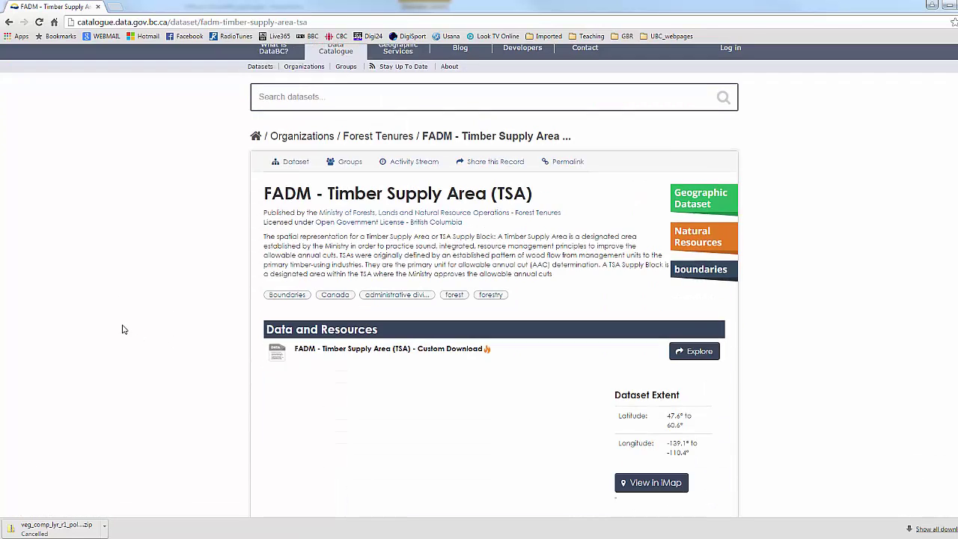
pyautogui.scroll(-10, 124, 330)
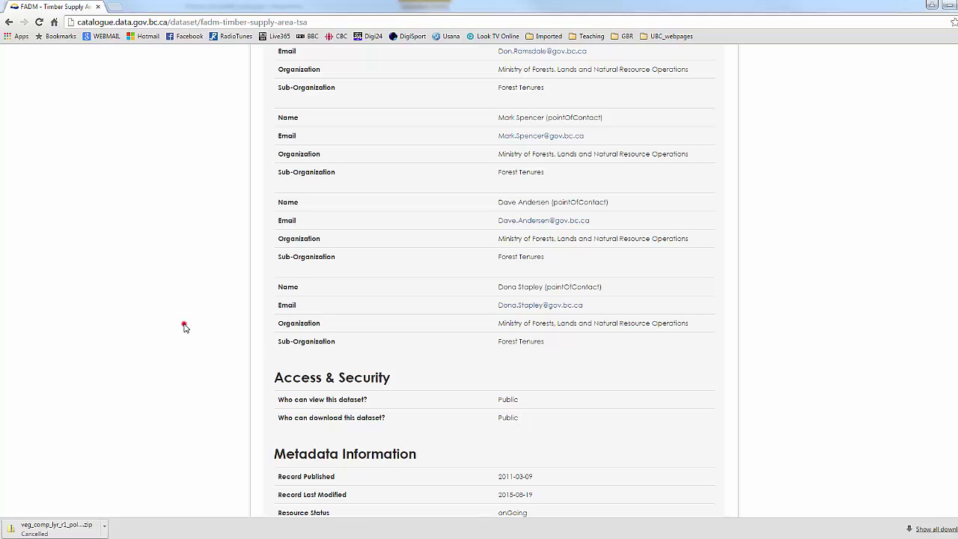
pyautogui.scroll(7, 184, 325)
pyautogui.scroll(4, 184, 334)
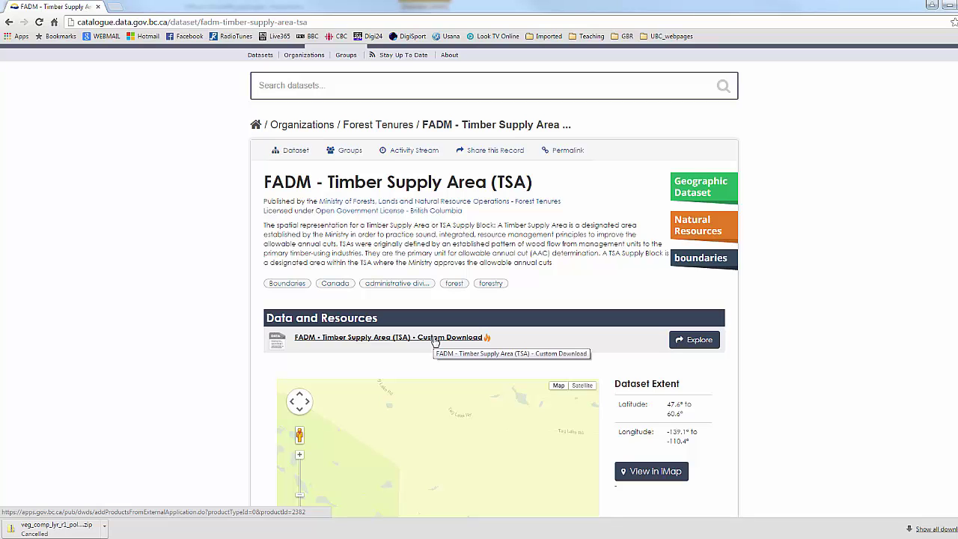
pyautogui.click(435, 339)
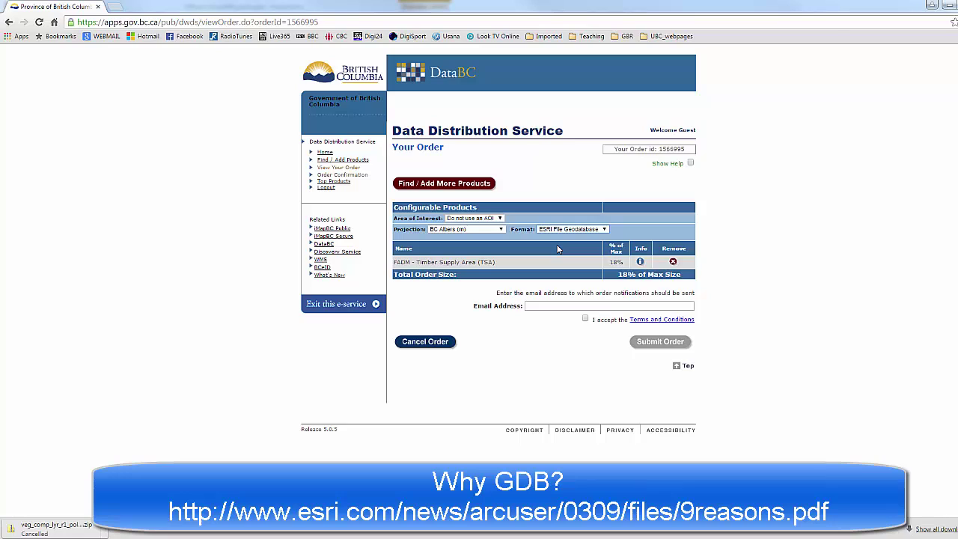
# - Select the order's notification email address field and accept the Terms and Conditions
pyautogui.click(542, 305)
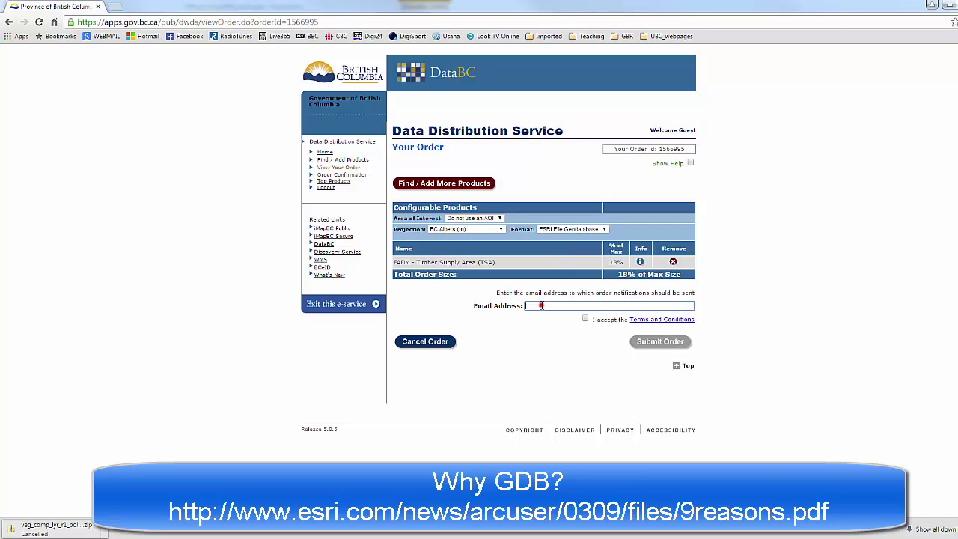
pyautogui.click(545, 316)
pyautogui.click(585, 318)
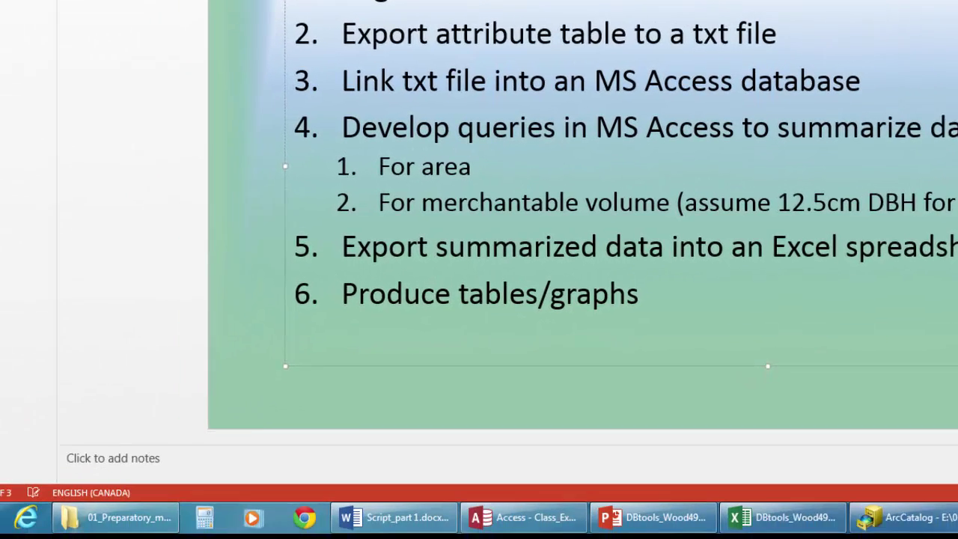
# - Locate ArcCatalog 10.3 among the installed ArcGIS programs and switch to the ArcCatalog window already running
pyautogui.click(6, 520)
pyautogui.click(66, 426)
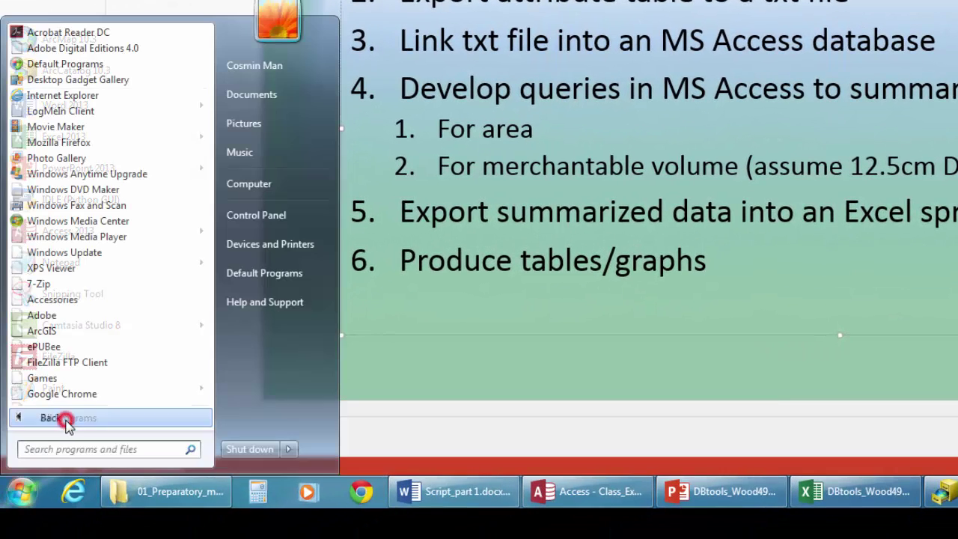
pyautogui.click(82, 331)
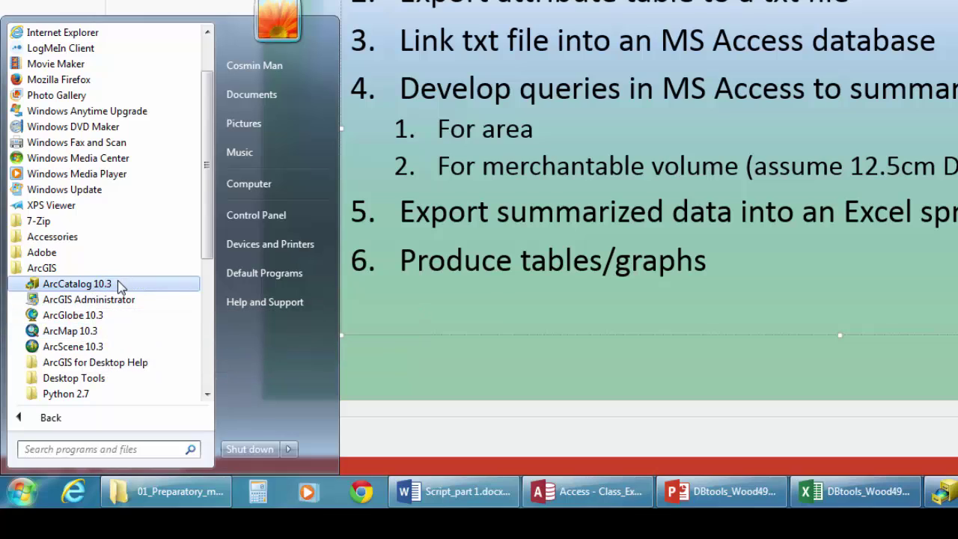
pyautogui.click(945, 492)
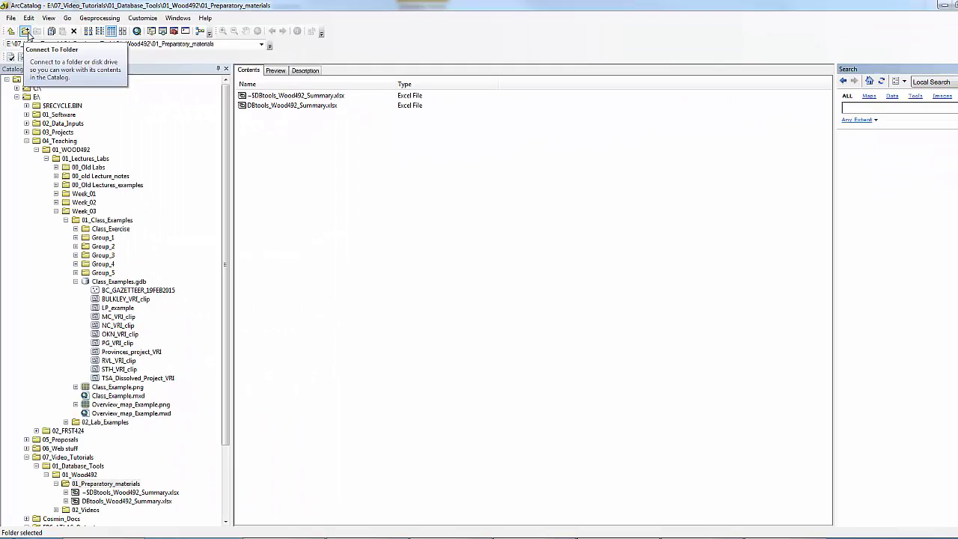
# - Start connecting to a folder and browse the drives under Computer
pyautogui.click(81, 93)
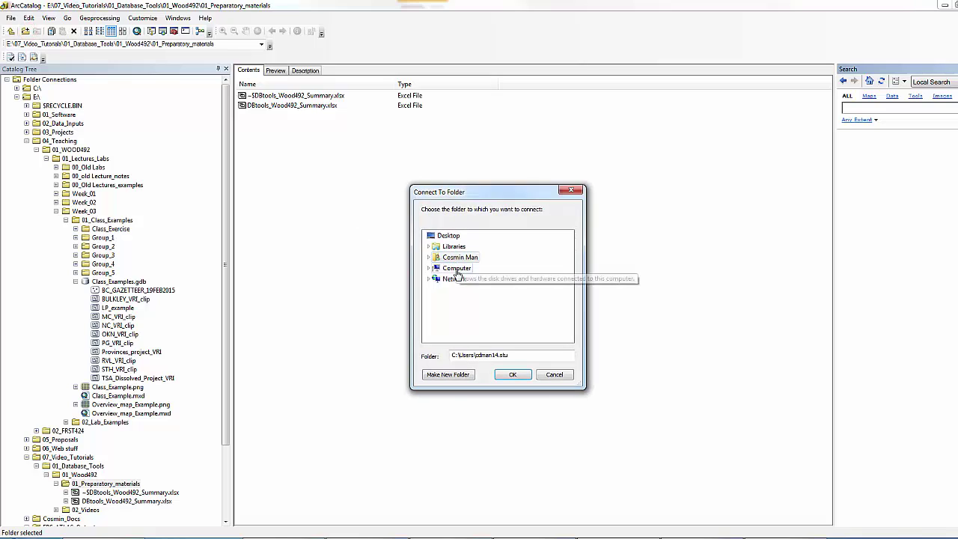
pyautogui.click(429, 270)
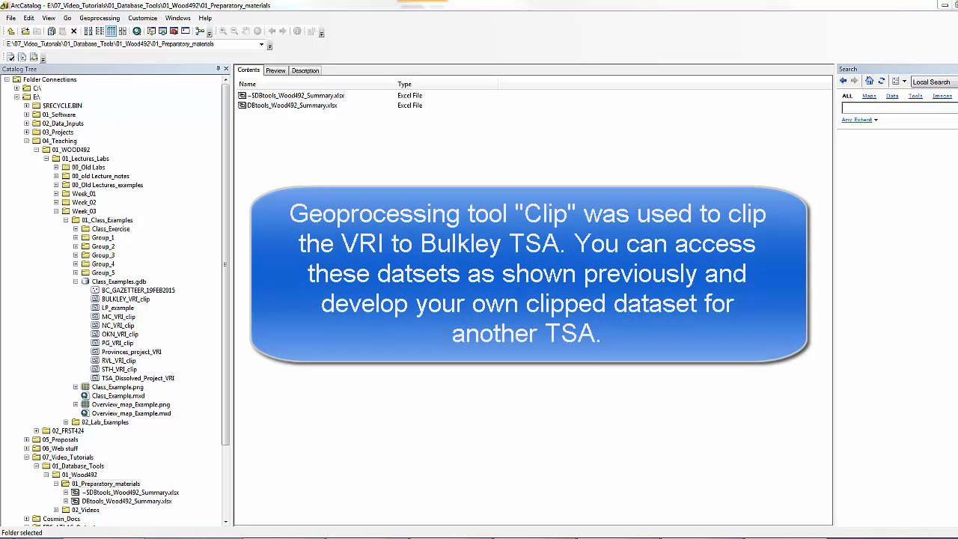
# - View the contents of Class_Examples.gdb and select its BULKLEY_VRI_clip feature class
pyautogui.click(139, 299)
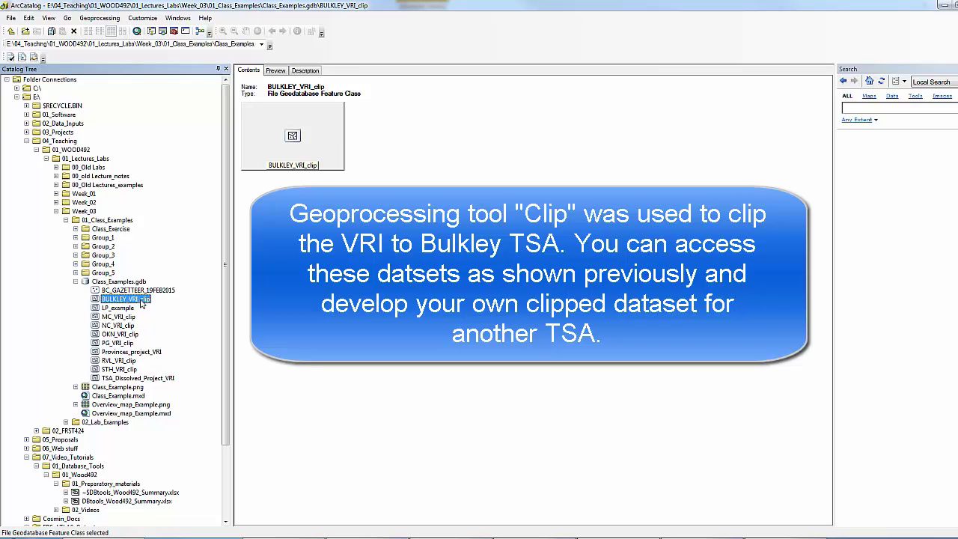
pyautogui.click(123, 283)
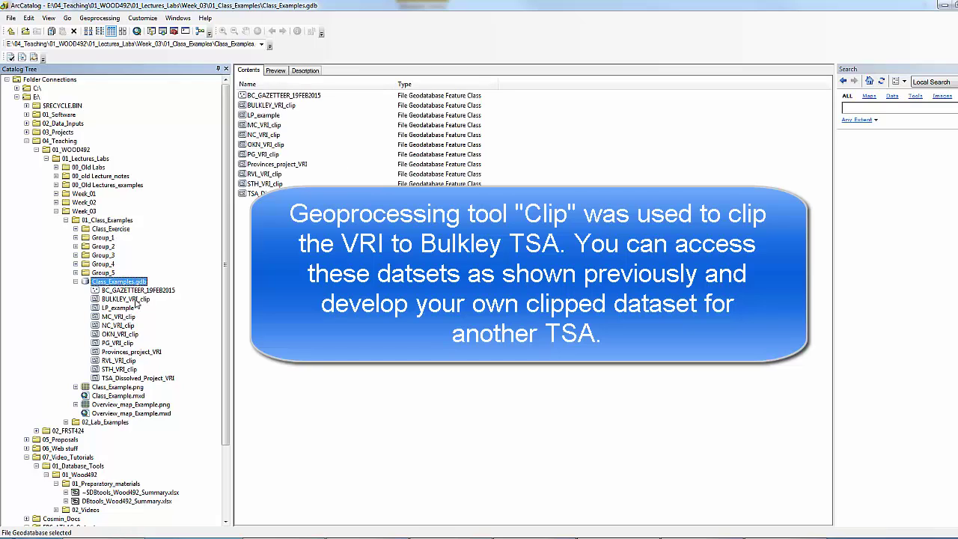
pyautogui.click(137, 299)
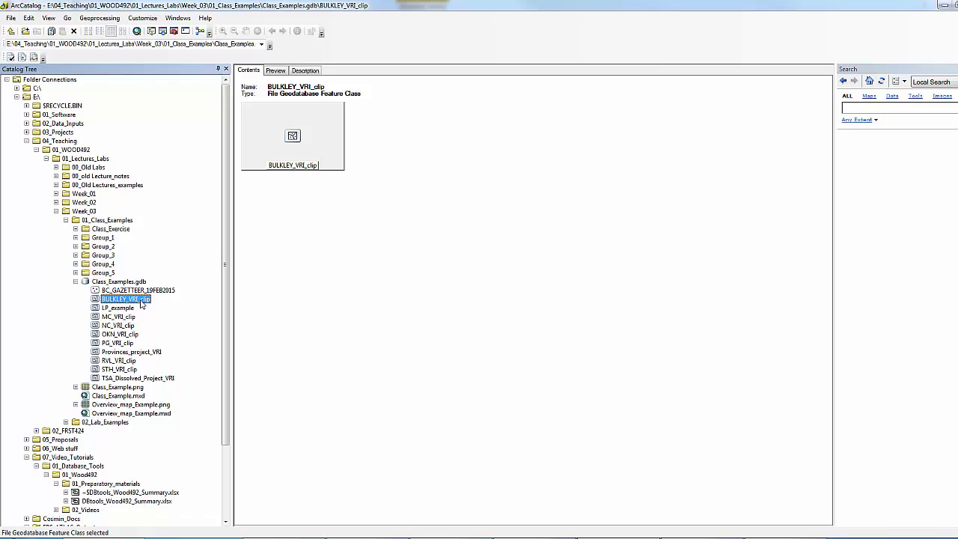
# - Create a new file geodatabase named Bulkley_TSA_VRI.gdb in the 01_Preparatory_materials folder
pyautogui.click(118, 484)
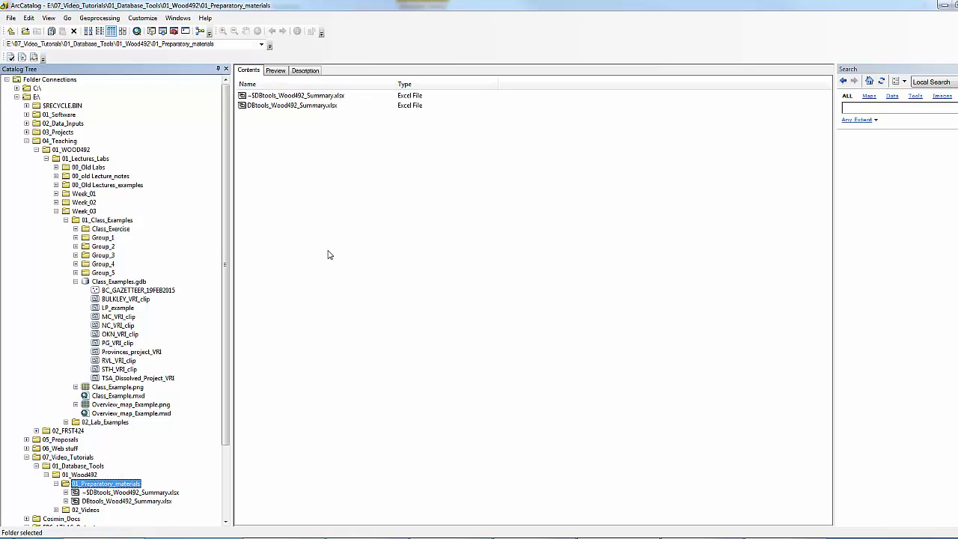
pyautogui.rightClick(262, 134)
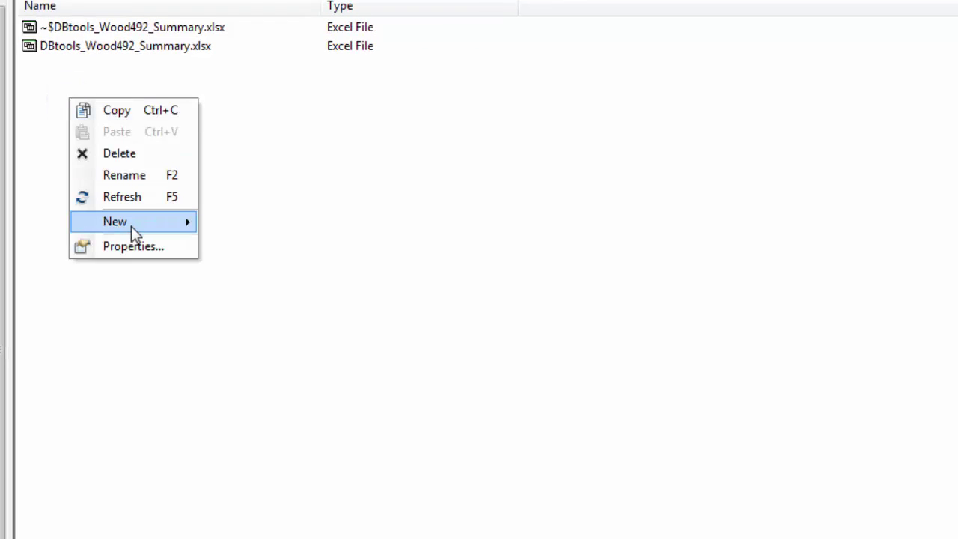
pyautogui.moveTo(131, 226)
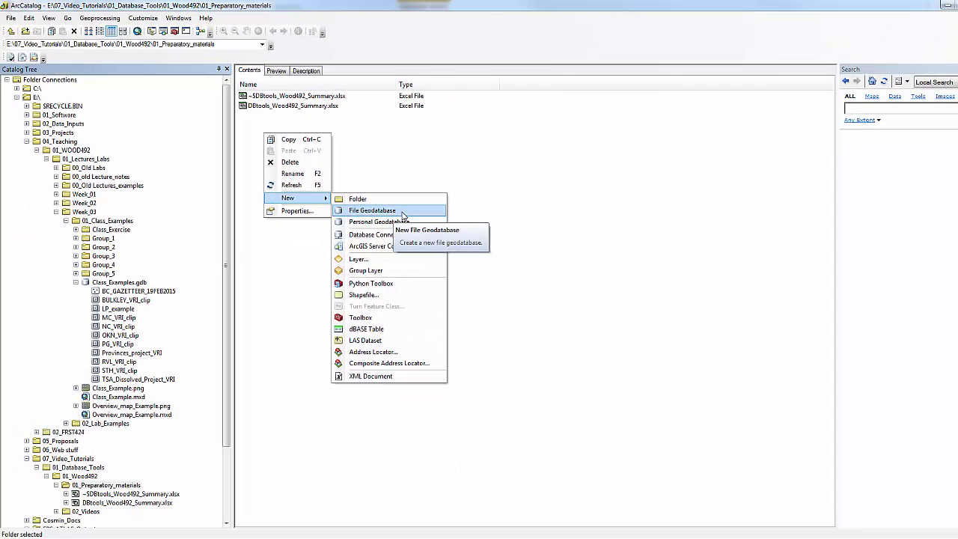
pyautogui.click(282, 242)
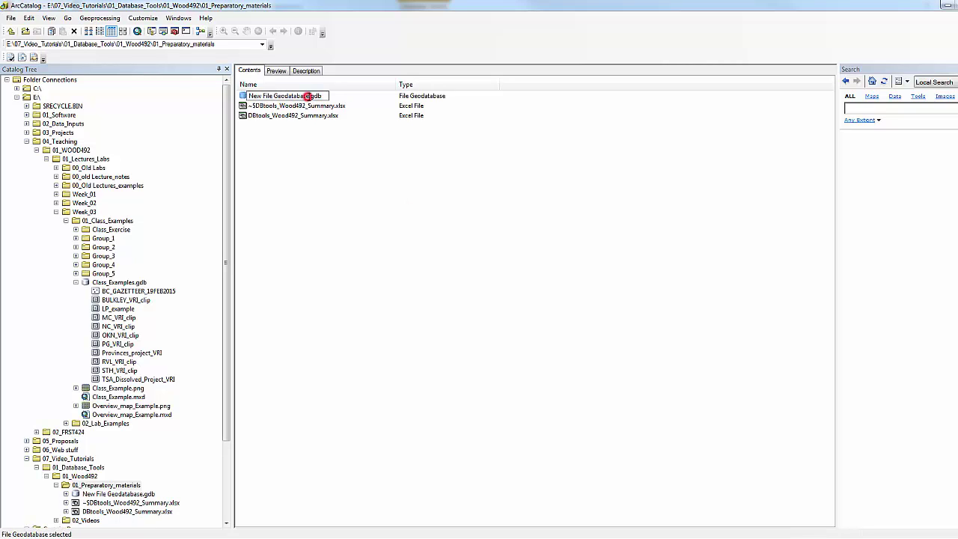
pyautogui.moveTo(310, 96); pyautogui.dragTo(253, 137)
pyautogui.write('B')
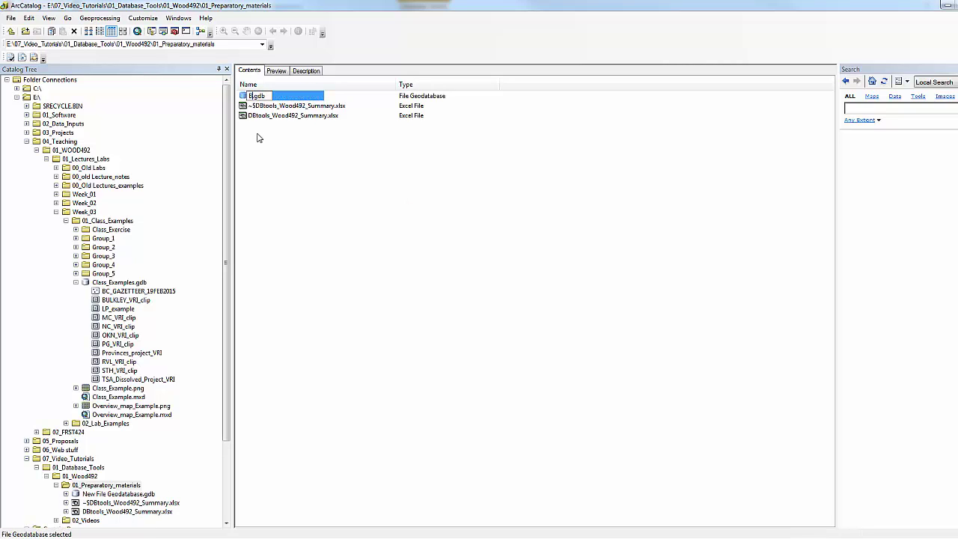
pyautogui.write('ulkley_TSA_VRI')
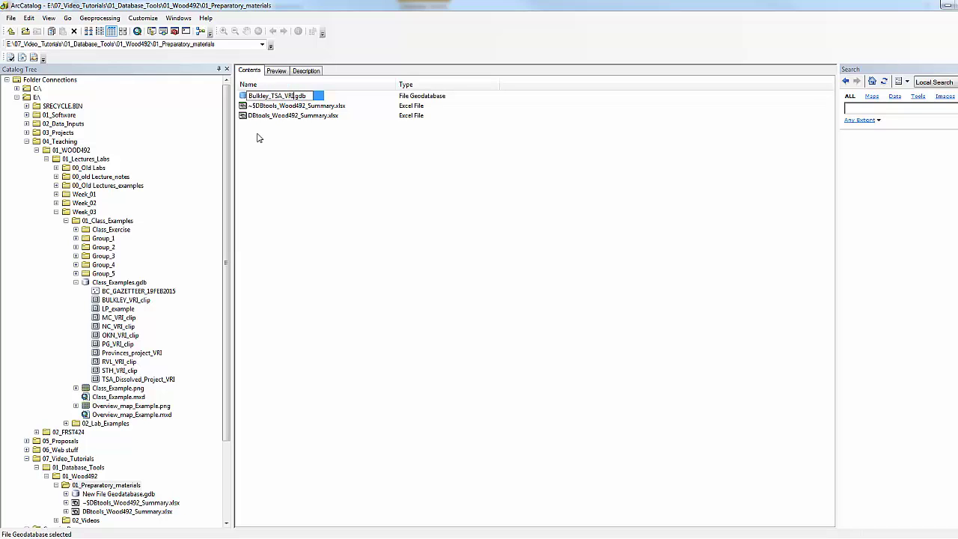
pyautogui.press('Return')
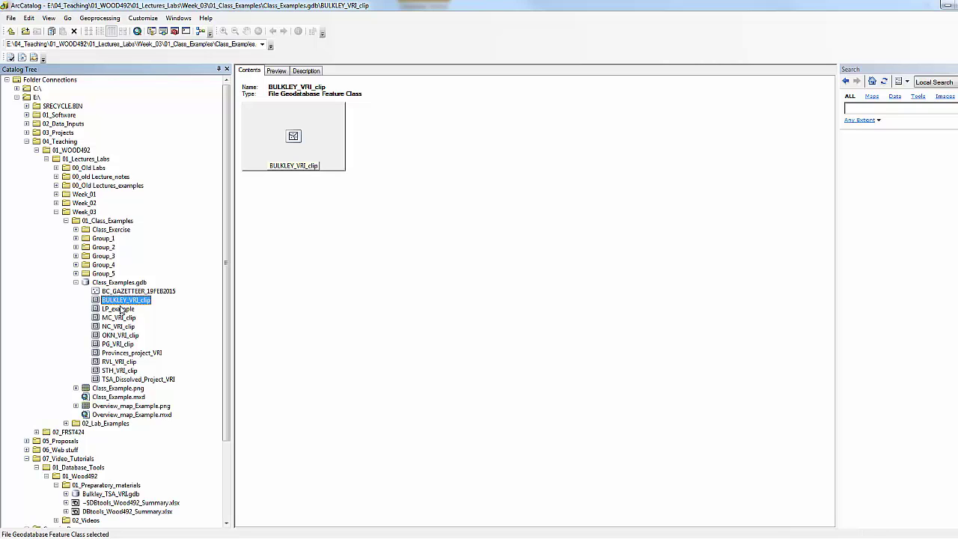
# - Copy the BULKLEY_VRI_clip feature class from Class_Examples.gdb into Bulkley_TSA_VRI.gdb, accepting the default data transfer settings
pyautogui.rightClick(118, 301)
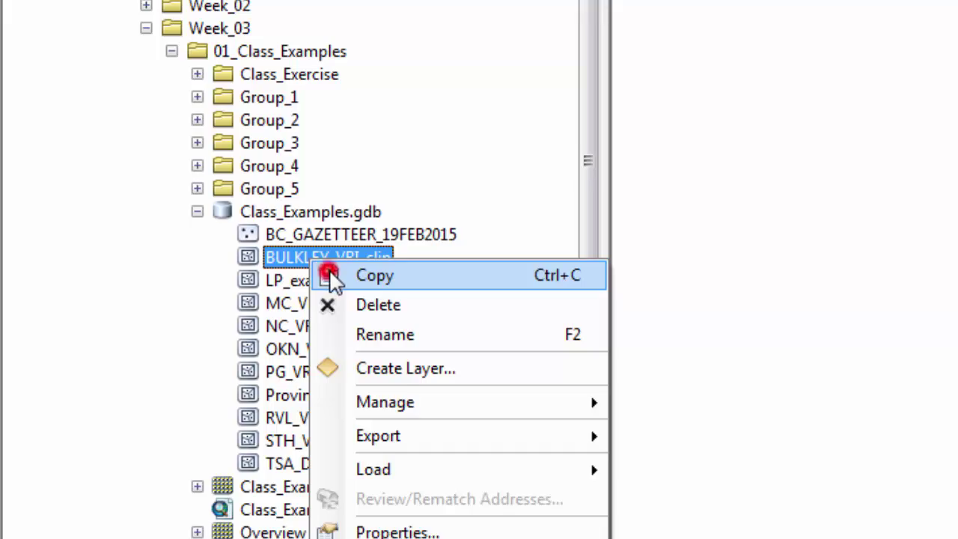
pyautogui.click(331, 277)
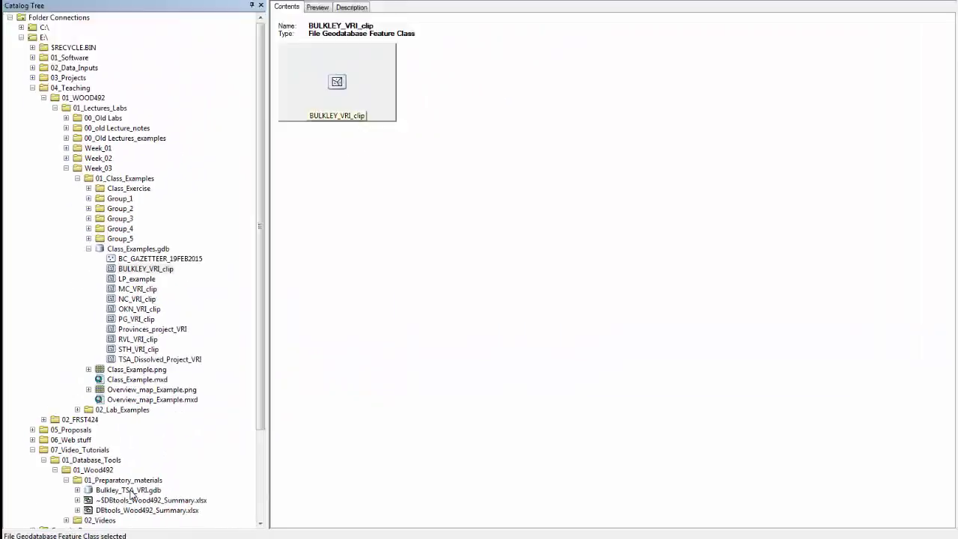
pyautogui.click(129, 492)
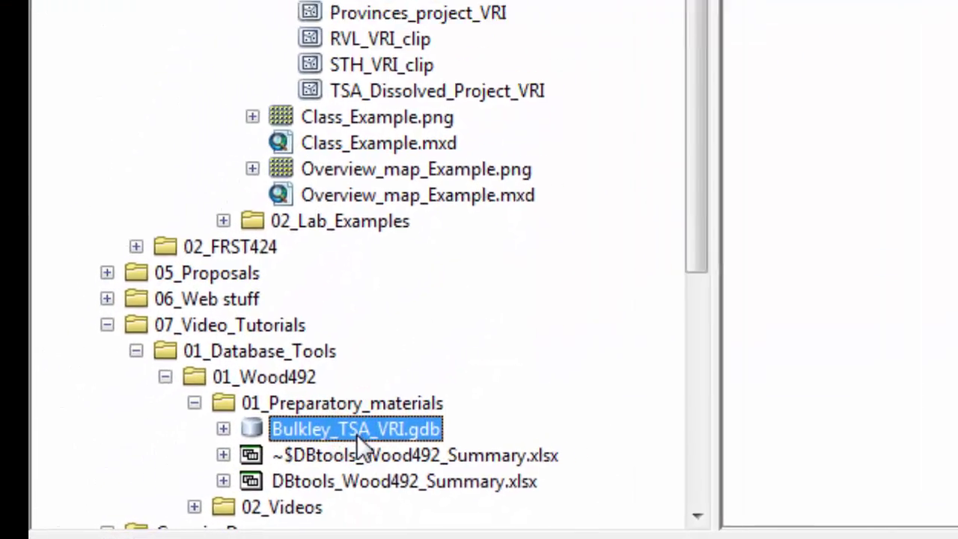
pyautogui.rightClick(269, 117)
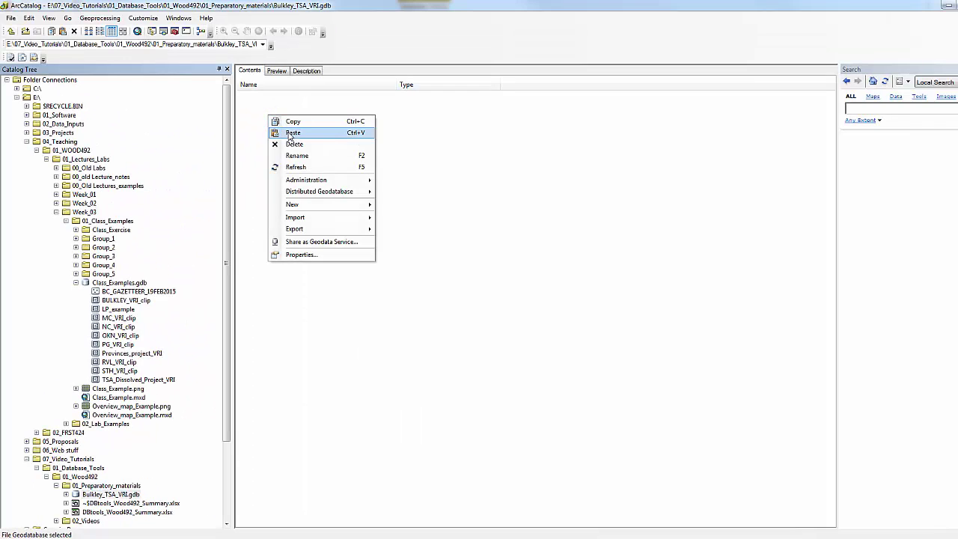
pyautogui.click(292, 133)
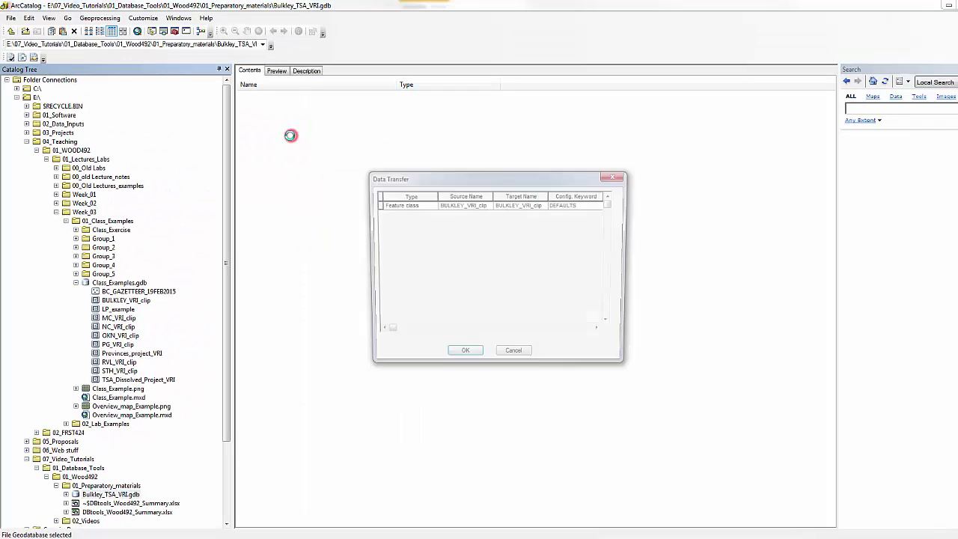
pyautogui.click(464, 357)
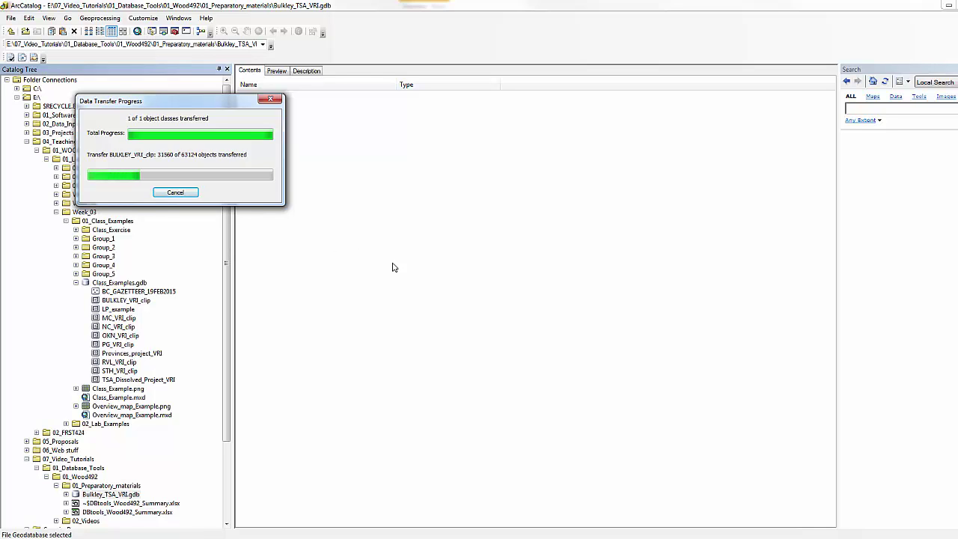
# - Preview the copied BULKLEY_VRI_clip feature class and switch the preview from Geography to Table
pyautogui.click(268, 96)
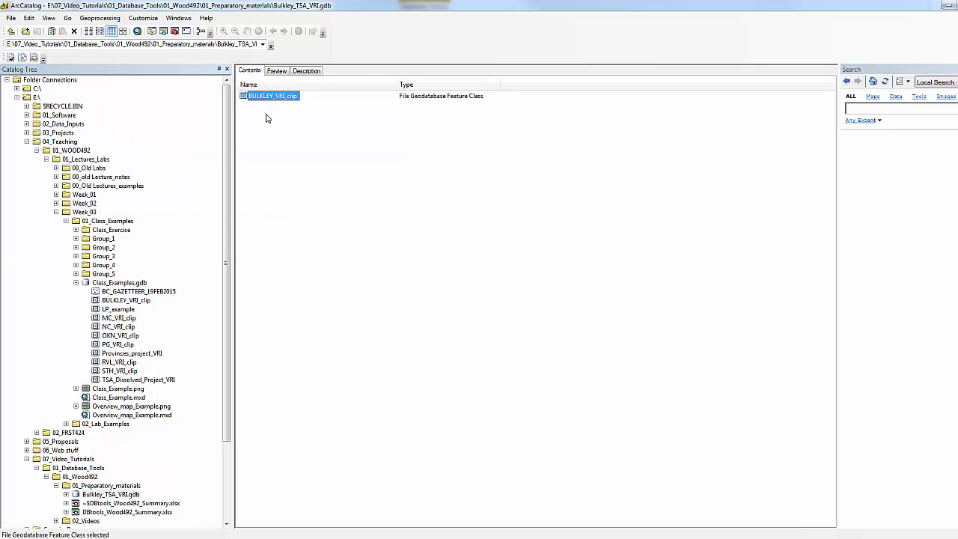
pyautogui.click(277, 71)
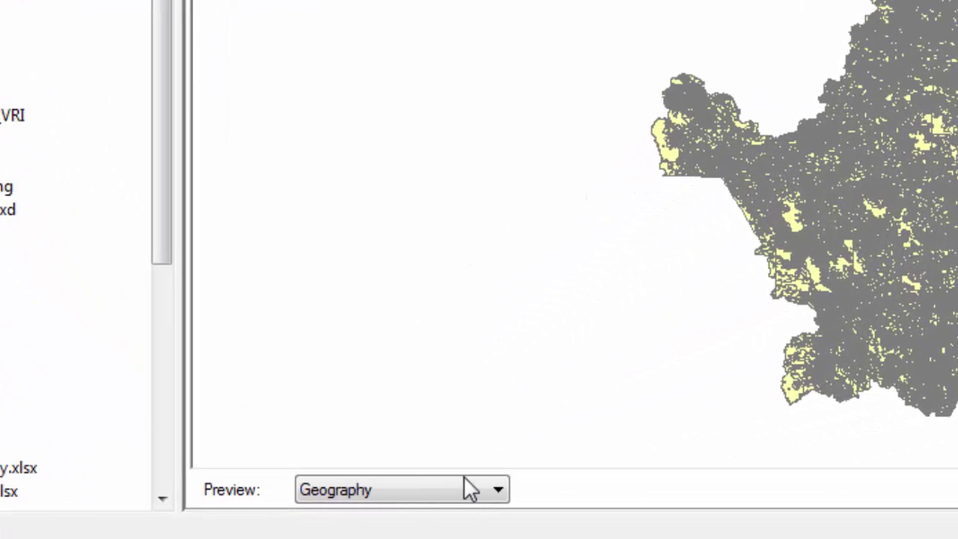
pyautogui.click(497, 489)
pyautogui.click(449, 515)
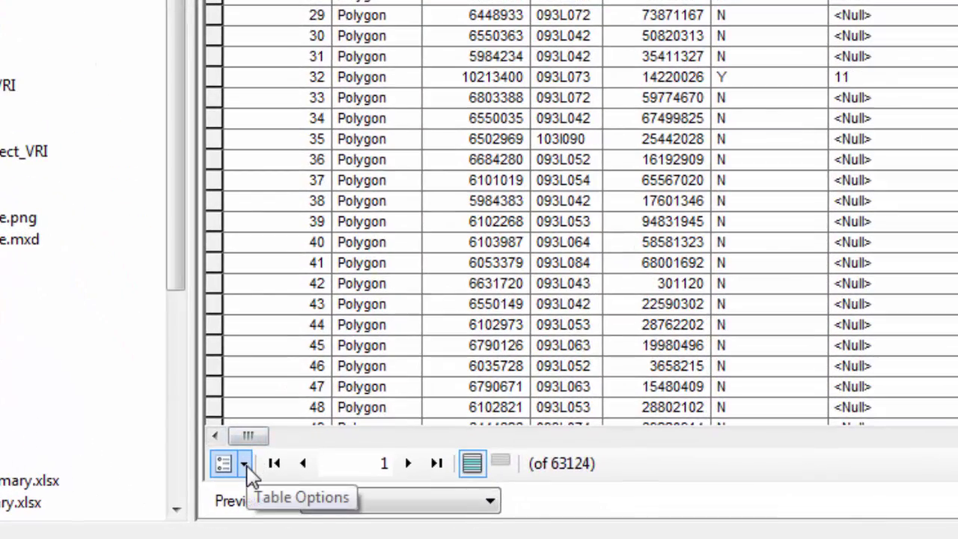
# - Export all records of the attribute table to a text file named Bulkley_TSA_VRI.txt in 01_Preparatory_materials
pyautogui.click(245, 465)
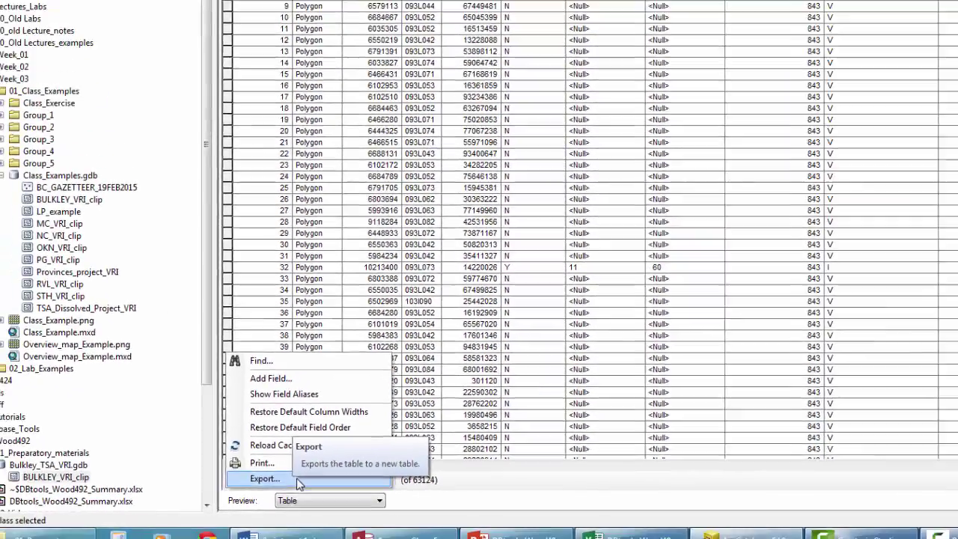
pyautogui.click(340, 462)
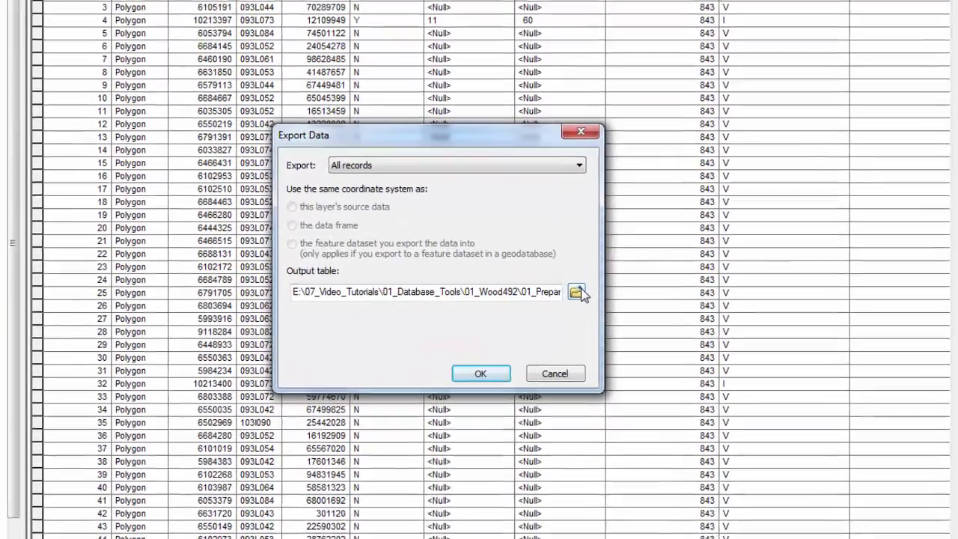
pyautogui.click(563, 279)
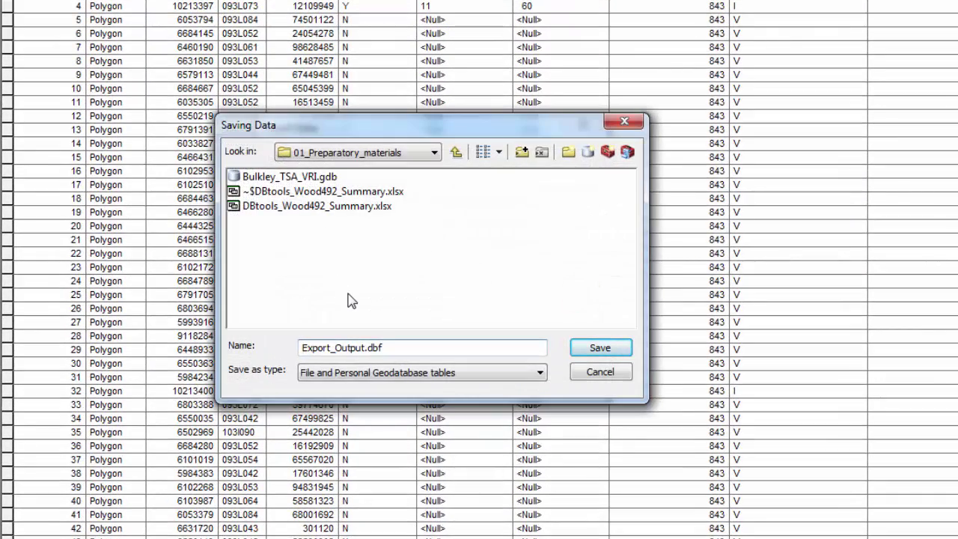
pyautogui.click(513, 370)
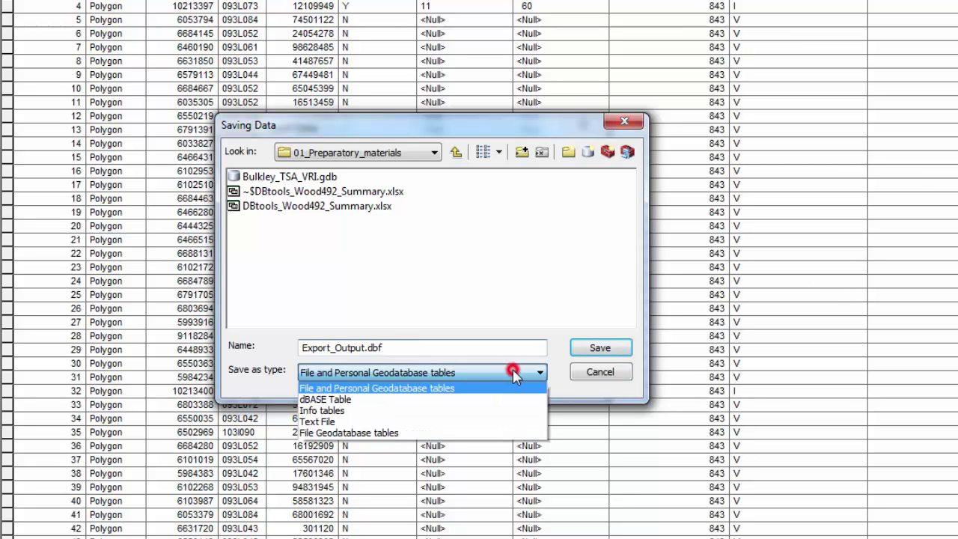
pyautogui.click(387, 421)
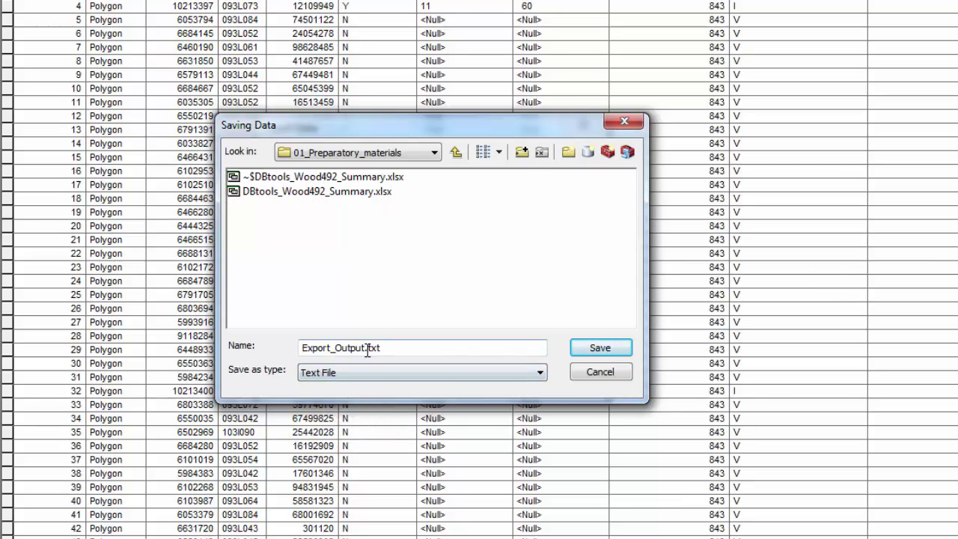
pyautogui.moveTo(364, 348); pyautogui.dragTo(257, 397)
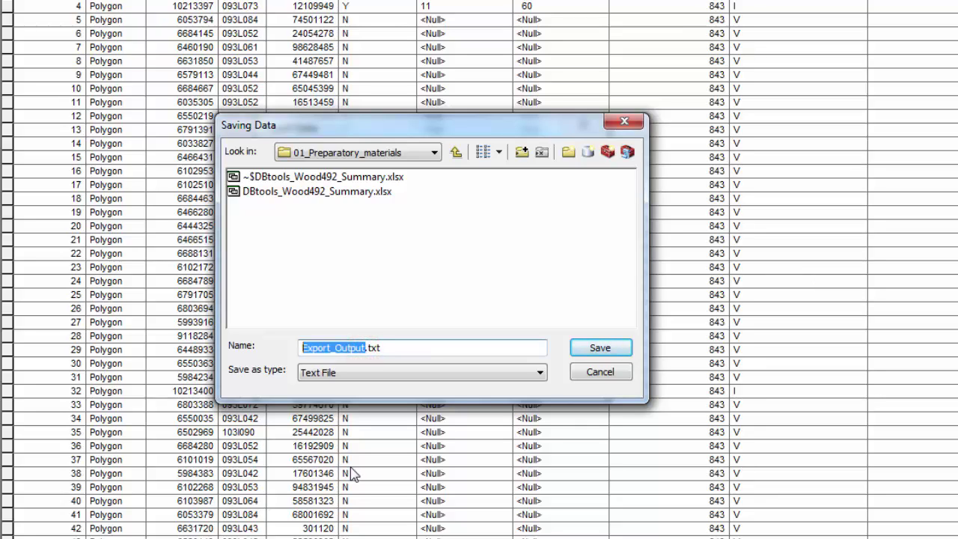
pyautogui.write('Bulkley_')
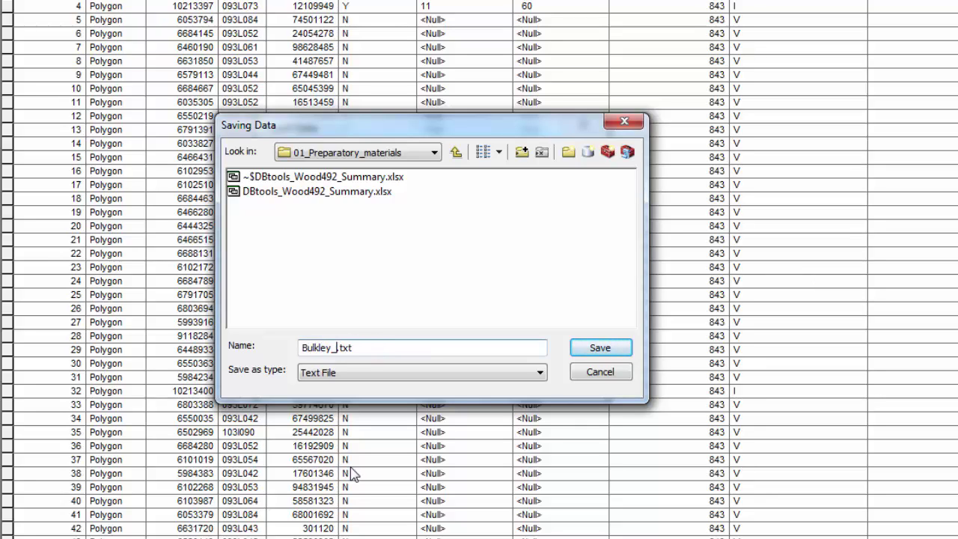
pyautogui.write('TSA_VRI')
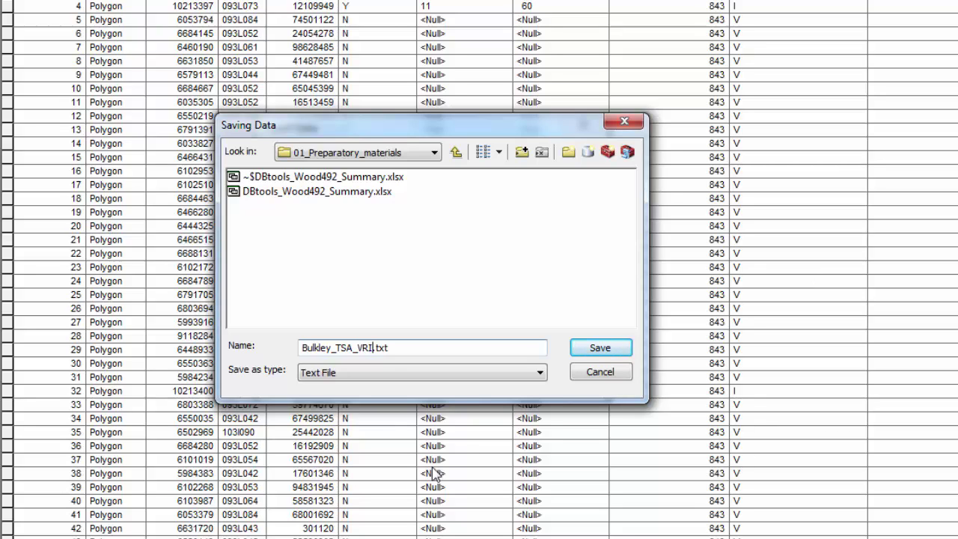
pyautogui.click(603, 349)
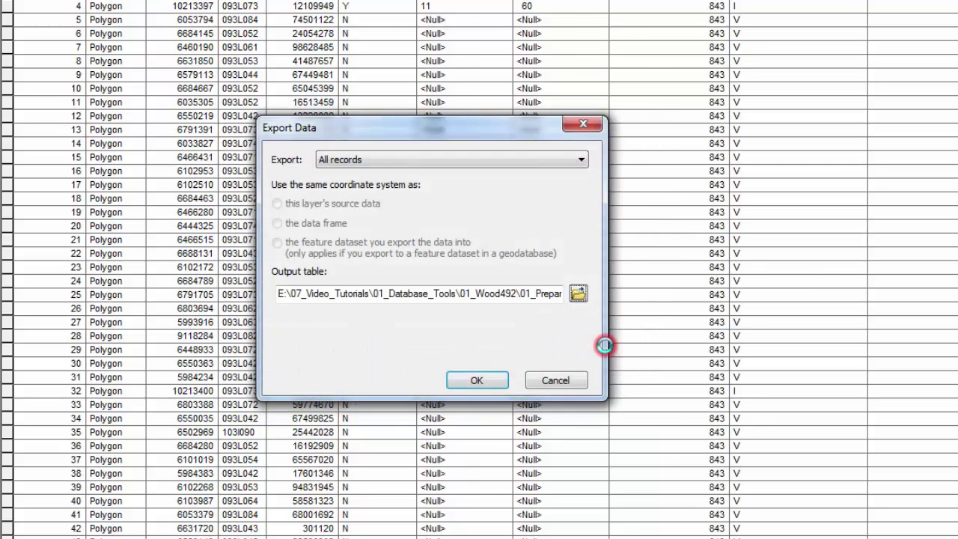
pyautogui.click(477, 381)
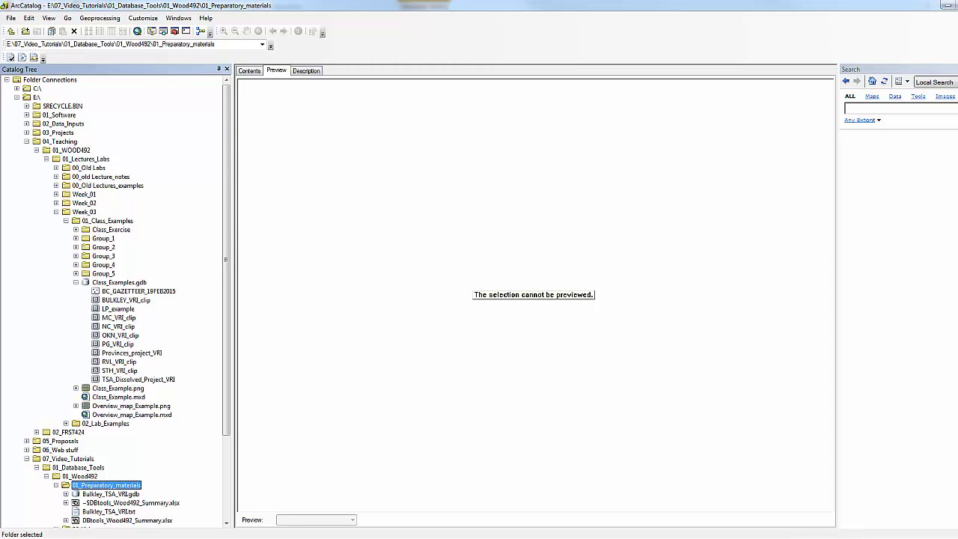
# - Leave ArcCatalog for the Windows Explorer window showing 01_Preparatory_materials and select the exported Bulkley_TSA_VRI.txt file
pyautogui.click(947, 6)
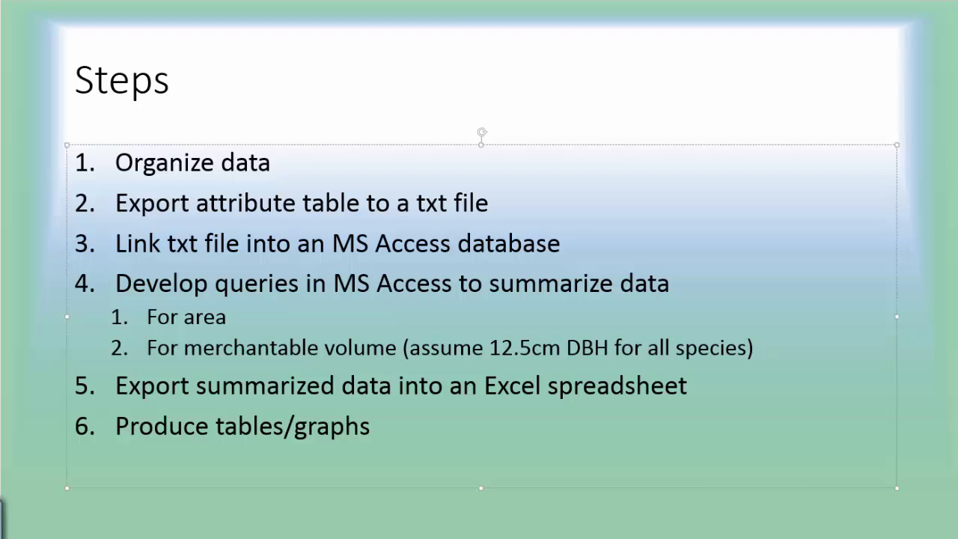
pyautogui.hotkey('alt', 'Tab')
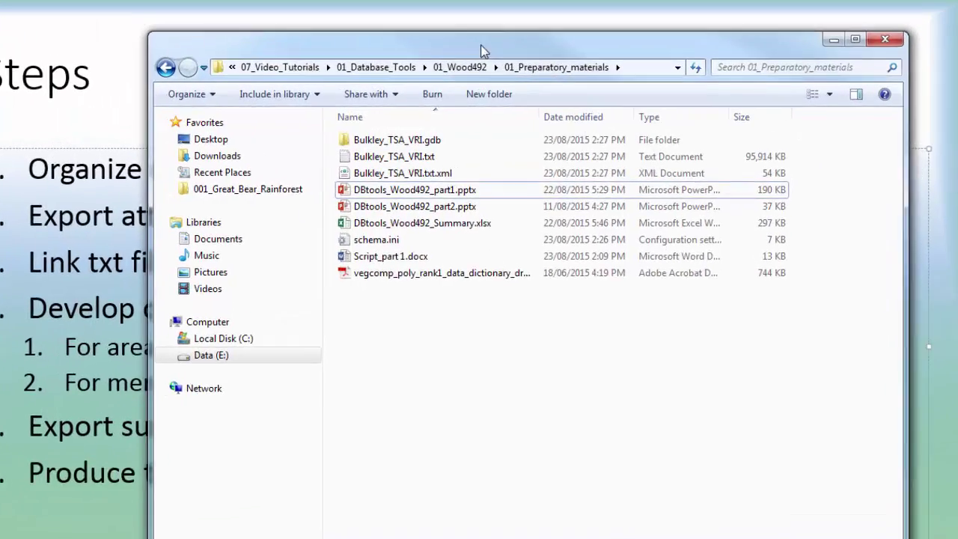
pyautogui.click(394, 155)
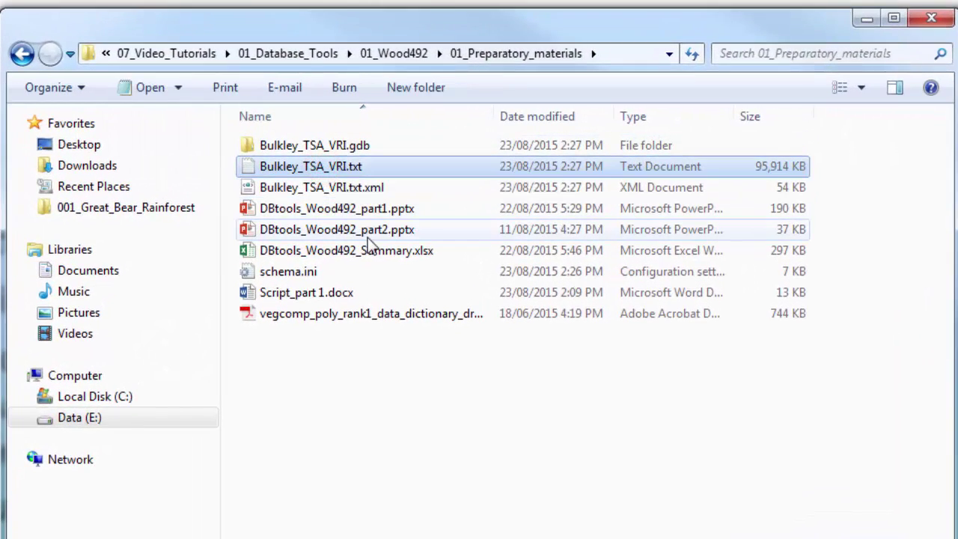
pyautogui.moveTo(383, 169)
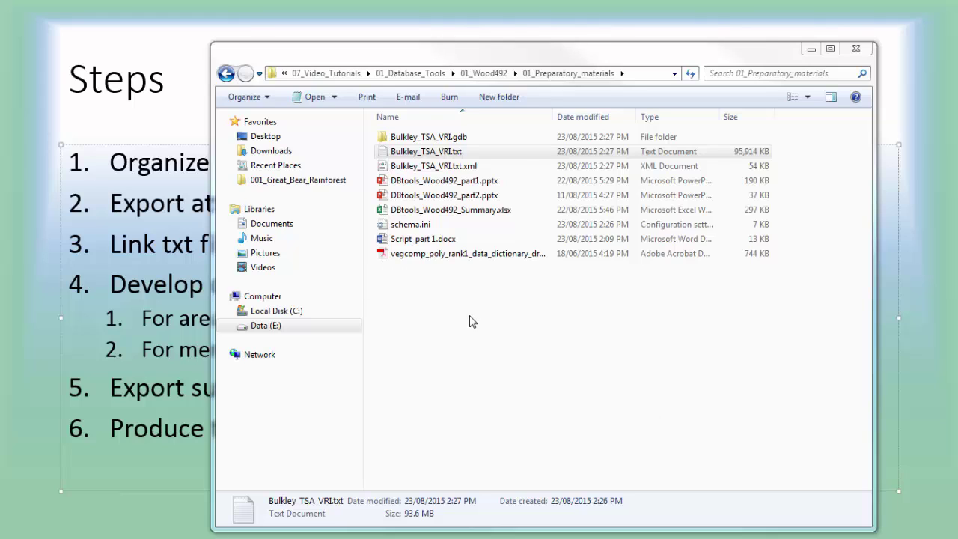
# - Create a new Microsoft Access database named Bulkley_TSA.accdb in the 01_Preparatory_materials folder
pyautogui.click(390, 283)
pyautogui.rightClick(397, 289)
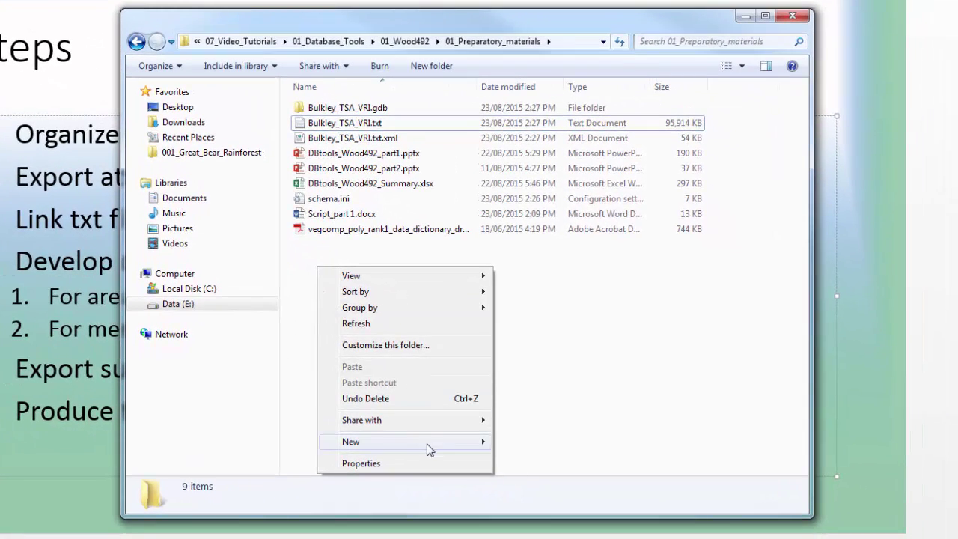
pyautogui.moveTo(456, 448)
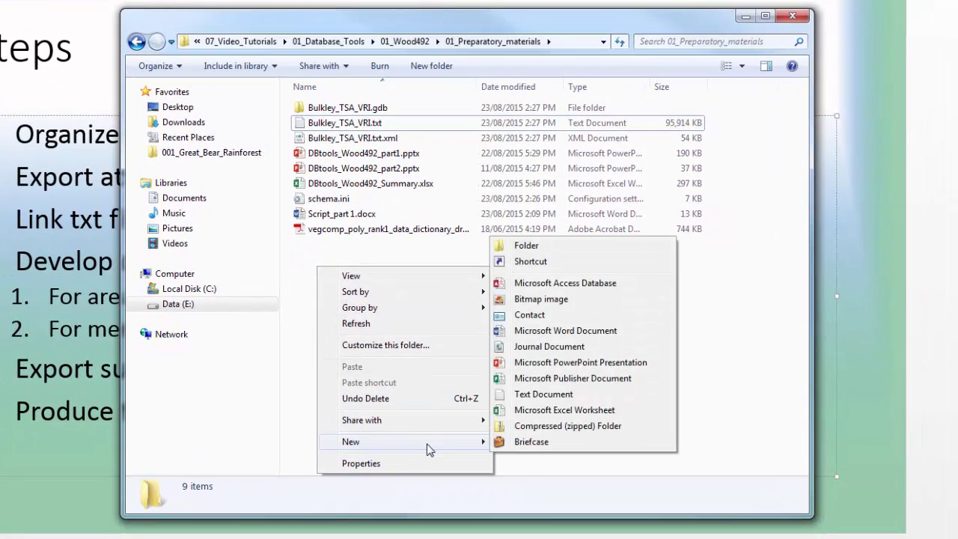
pyautogui.click(563, 284)
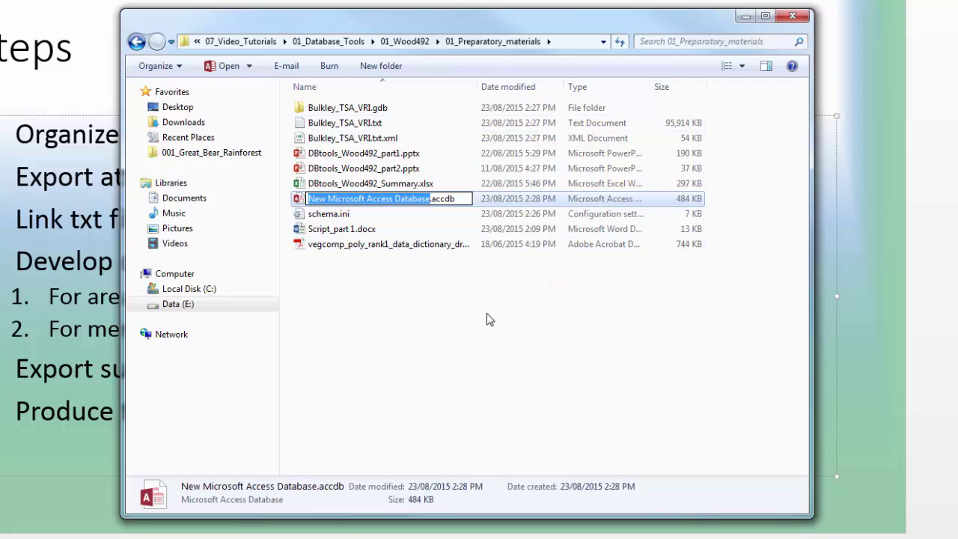
pyautogui.write('Bulkley')
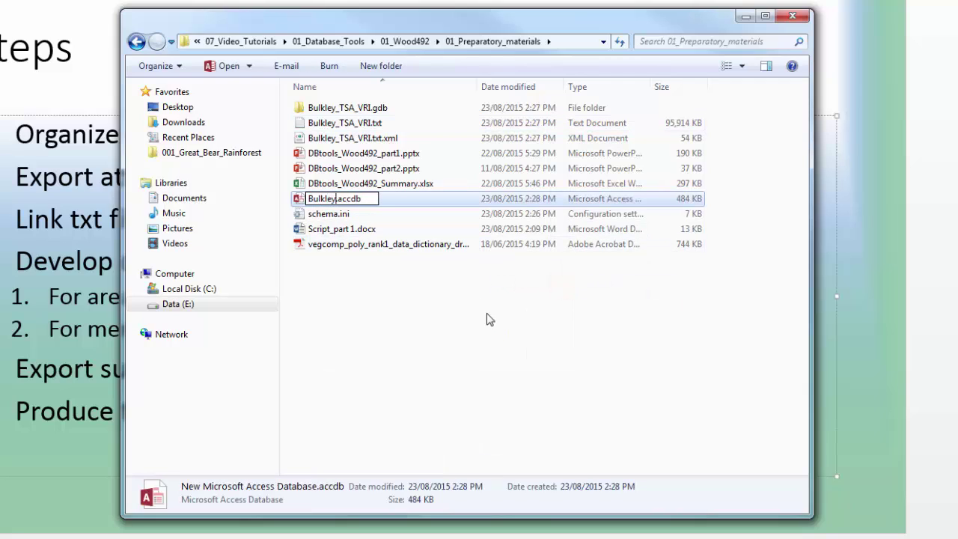
pyautogui.write('_TSA')
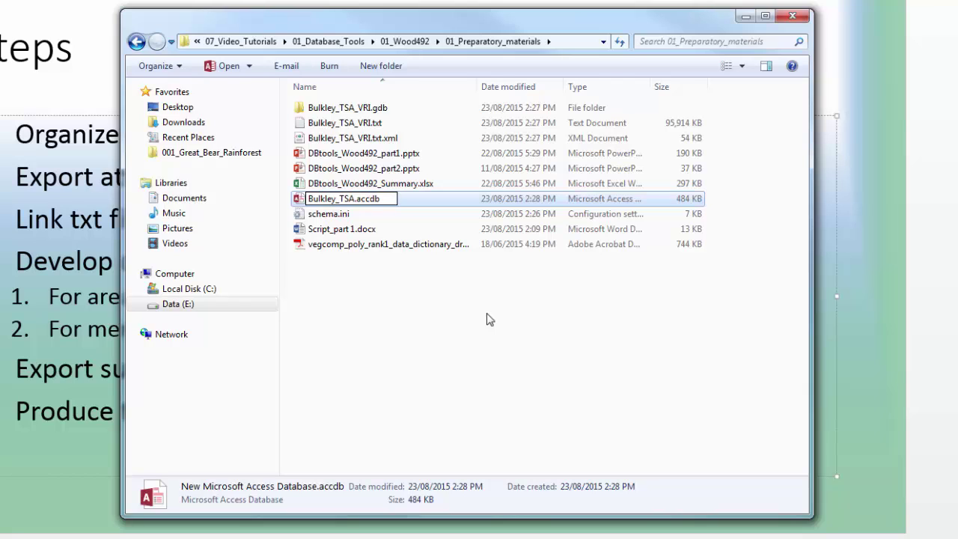
pyautogui.press('Return')
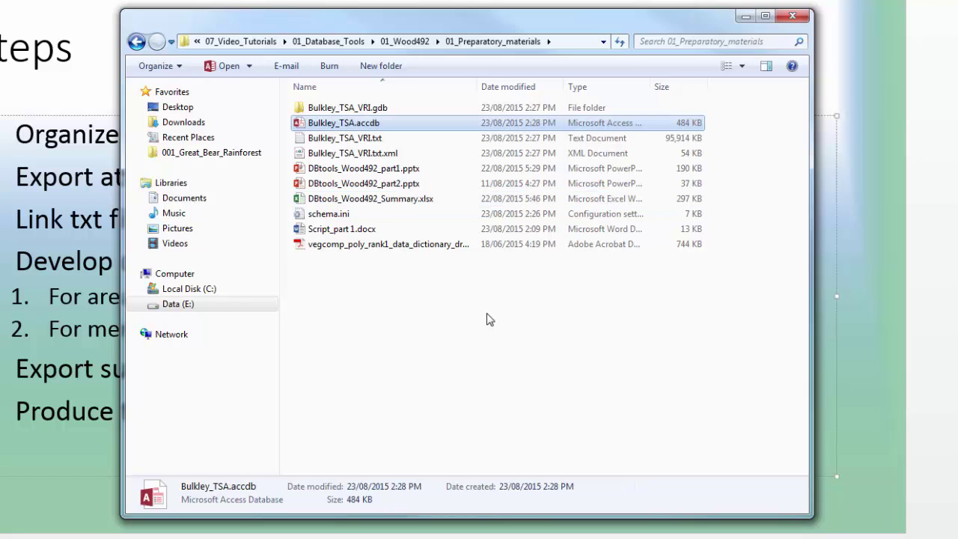
# - Open Bulkley_TSA.accdb in Access and enable its disabled content
pyautogui.click(401, 126)
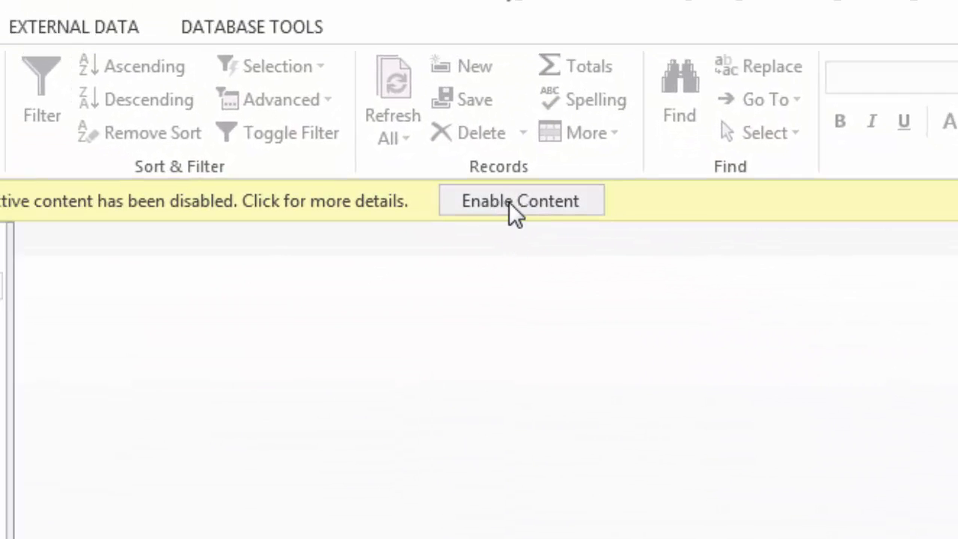
pyautogui.click(509, 202)
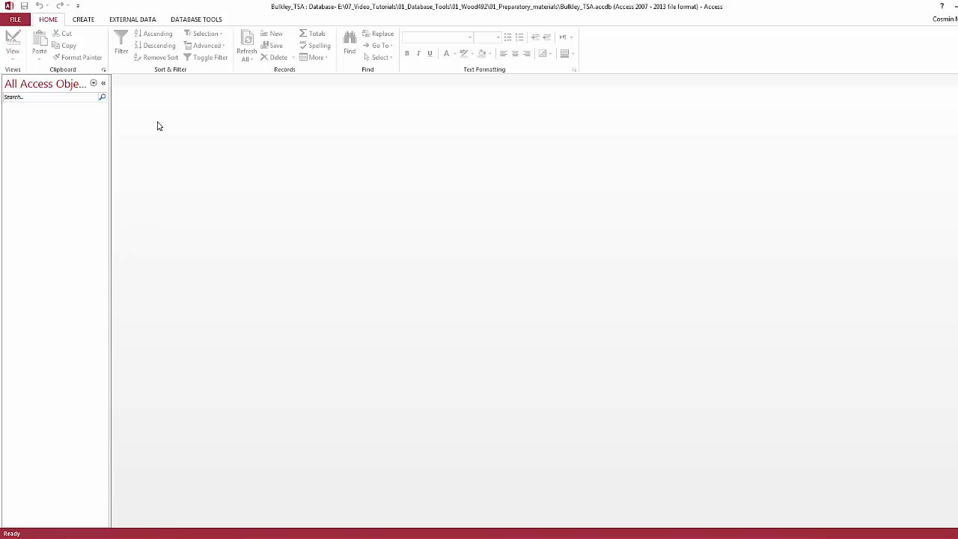
# - Choose Bulkley_TSA_VRI.txt from 01_Preparatory_materials as an external text source, linking to it through a linked table instead of importing
pyautogui.click(133, 19)
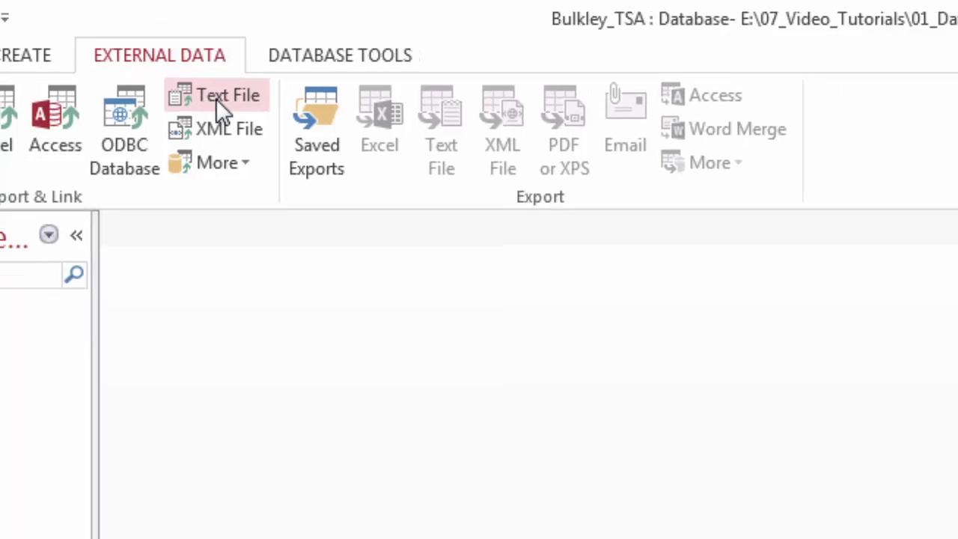
pyautogui.click(225, 110)
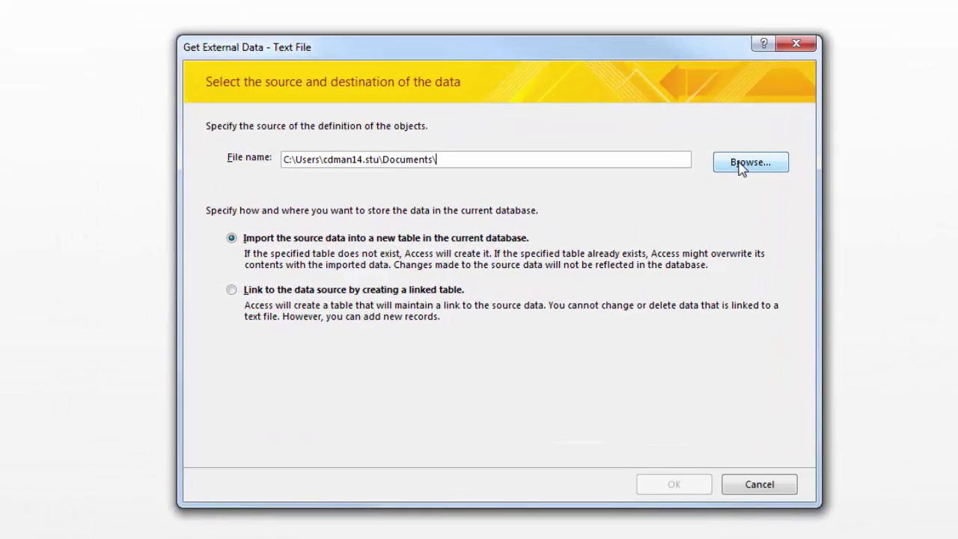
pyautogui.click(742, 162)
pyautogui.click(405, 201)
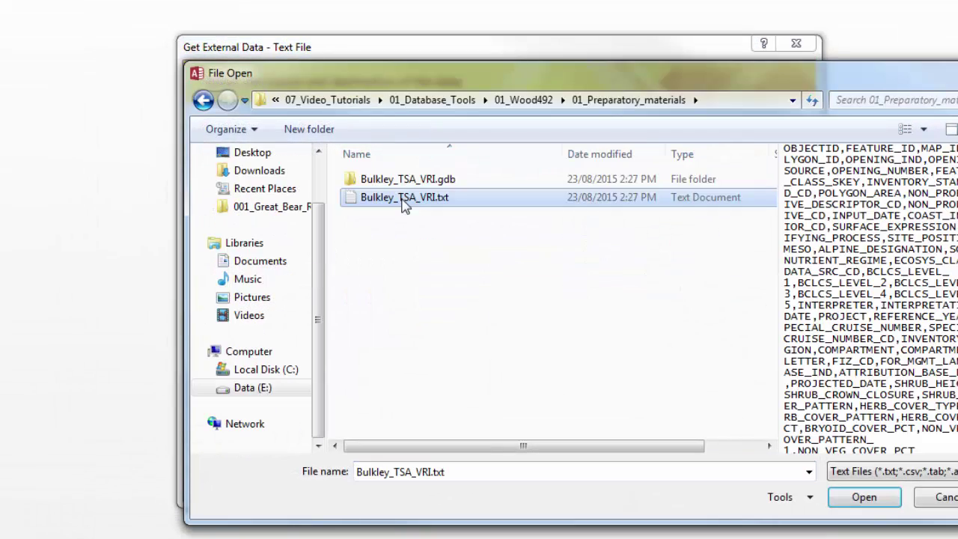
pyautogui.click(861, 497)
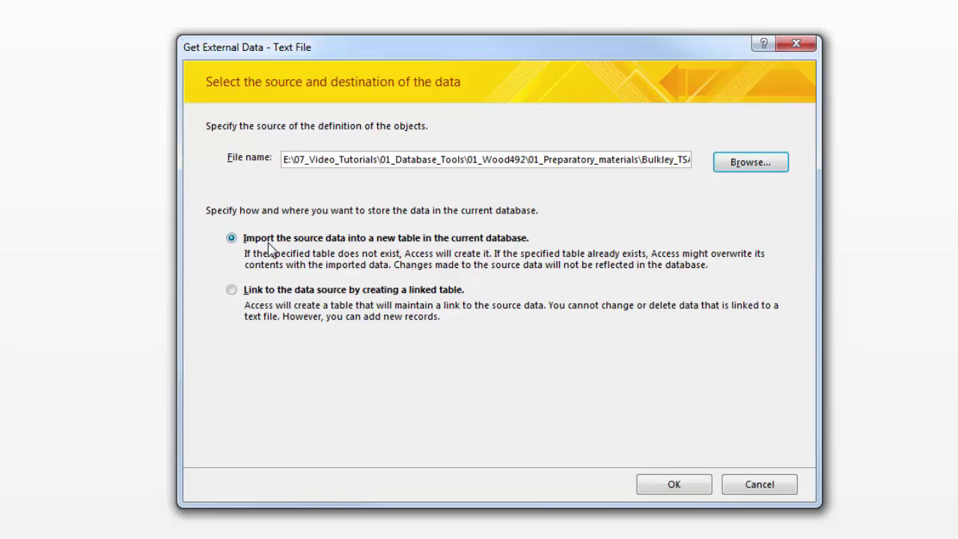
pyautogui.click(231, 290)
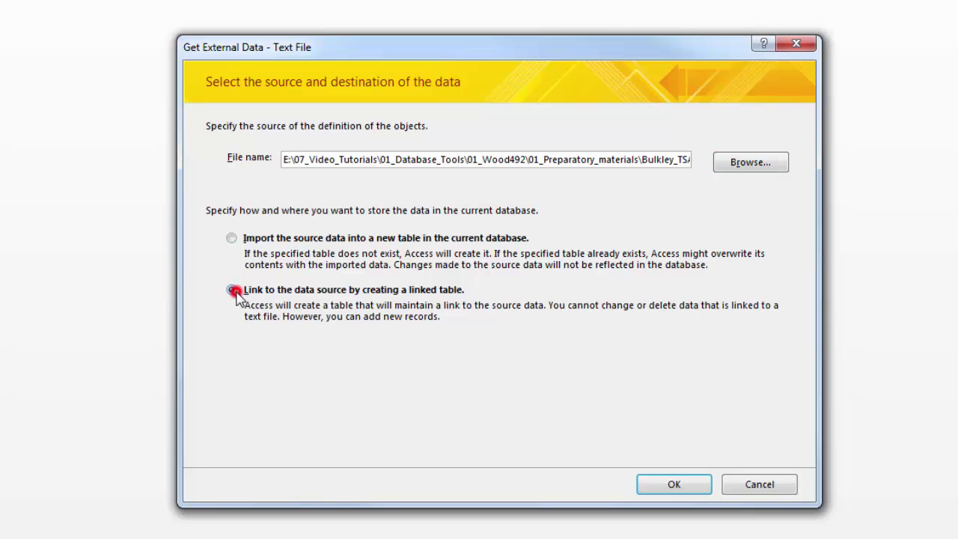
pyautogui.click(676, 484)
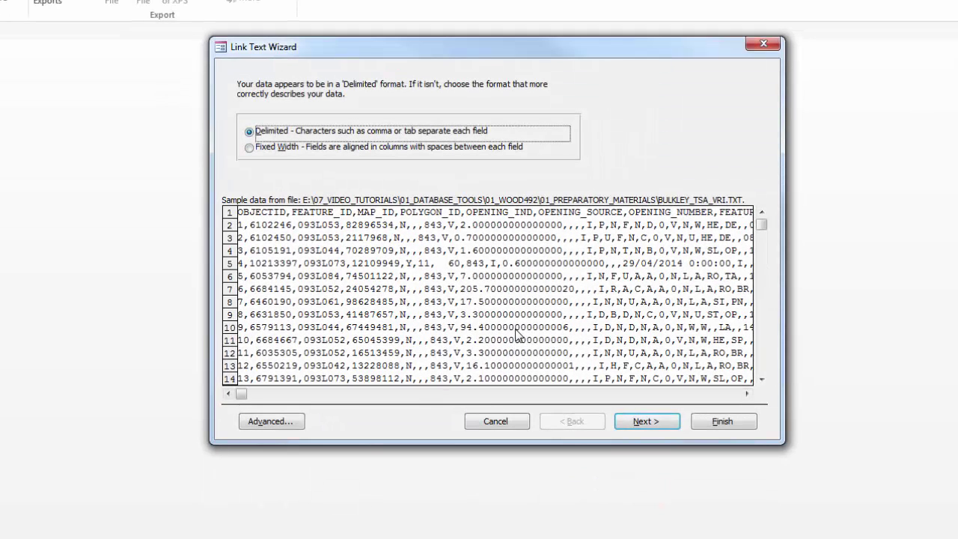
# - Link the text file as comma-delimited with a double-quote text qualifier and first-row field names, keeping the table name Bulkley_TSA_VRI
pyautogui.click(646, 422)
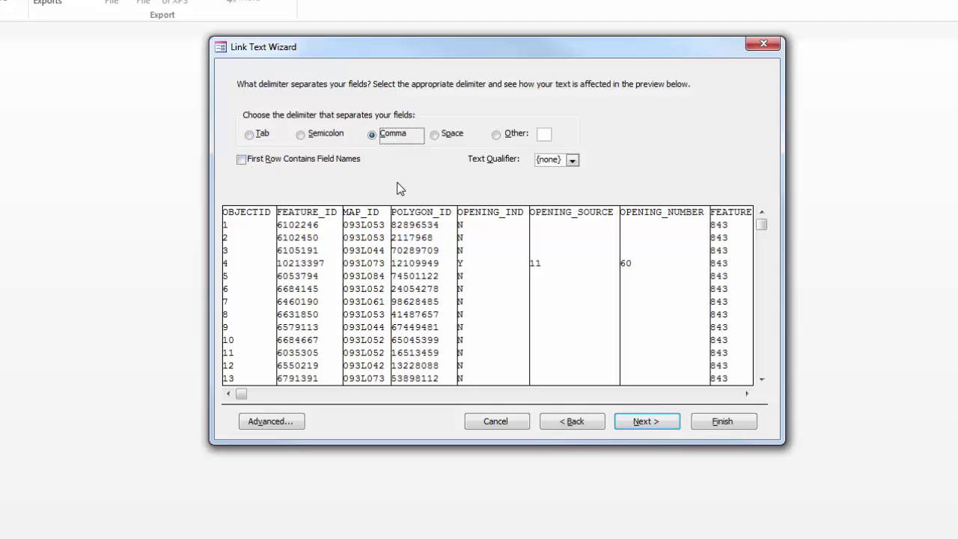
pyautogui.click(572, 161)
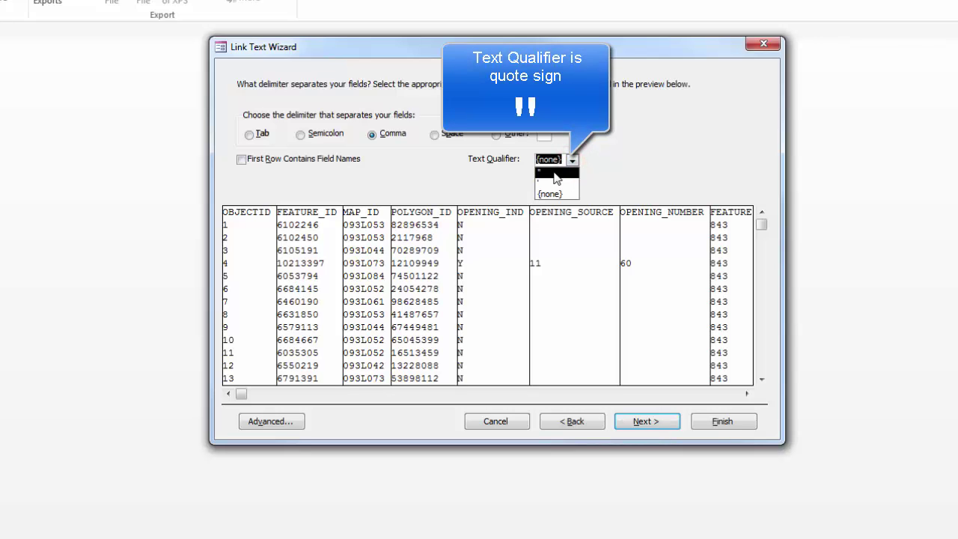
pyautogui.click(555, 176)
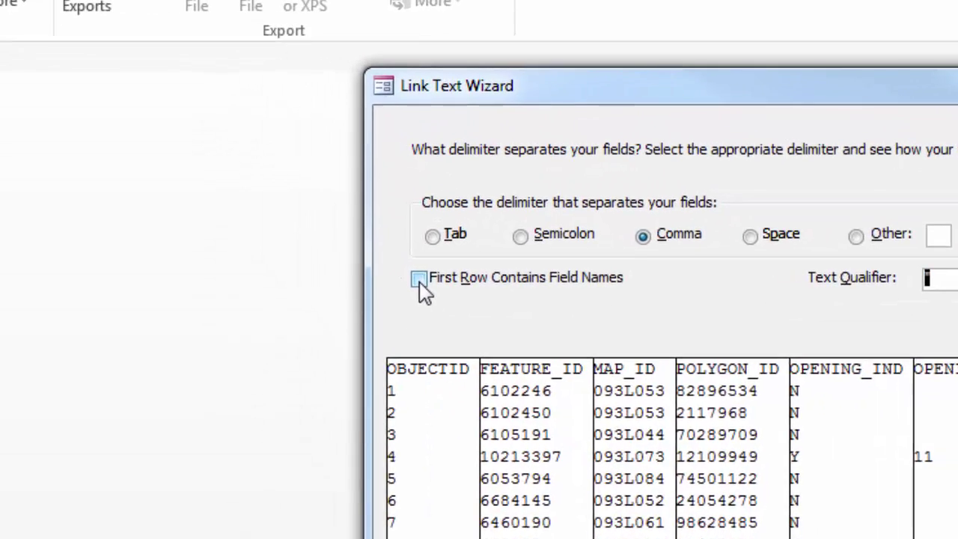
pyautogui.click(292, 193)
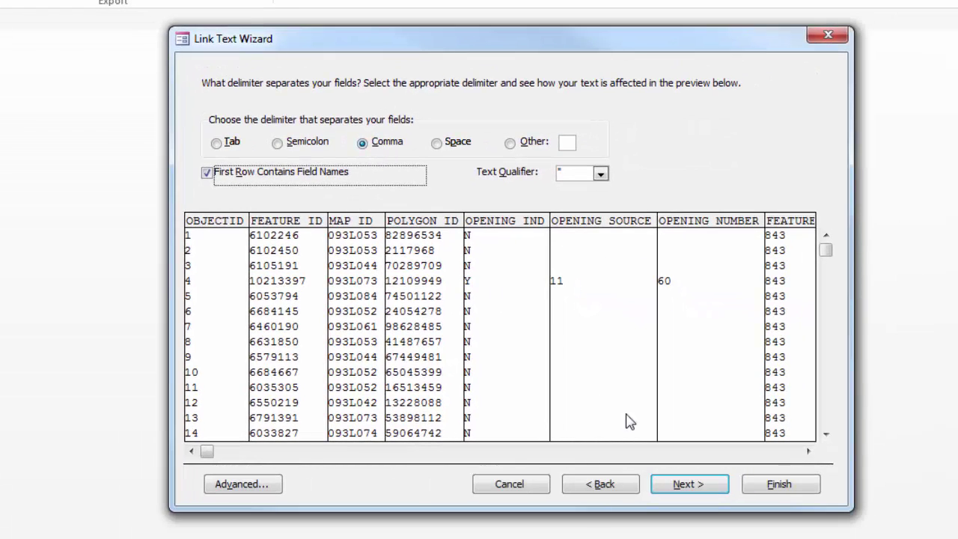
pyautogui.click(686, 485)
pyautogui.click(687, 486)
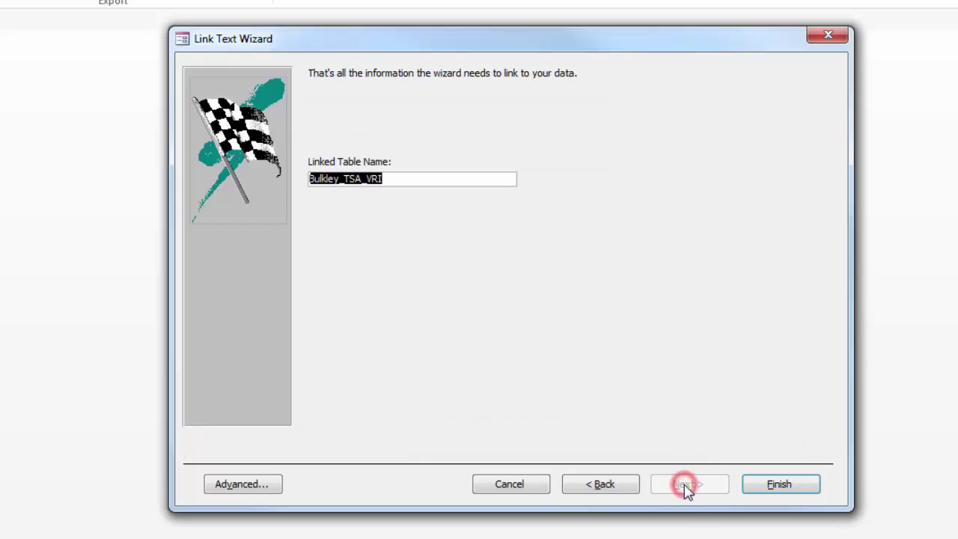
pyautogui.click(775, 486)
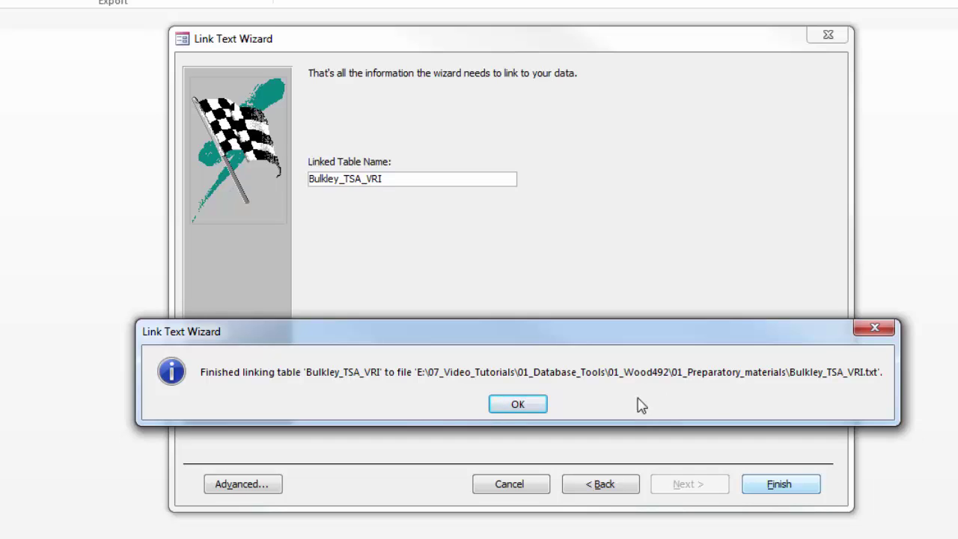
pyautogui.click(517, 405)
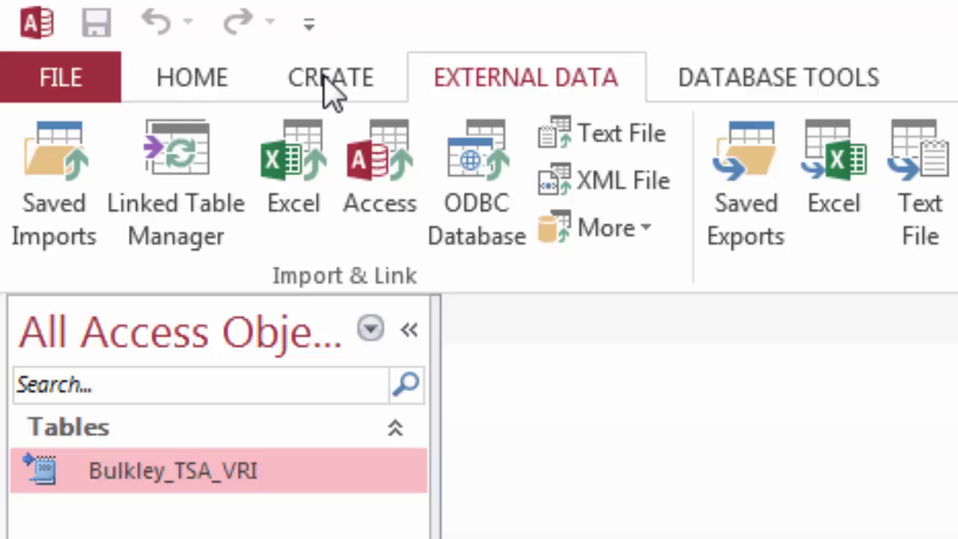
# - Create a new query in design view based on the linked Bulkley_TSA_VRI table
pyautogui.click(82, 20)
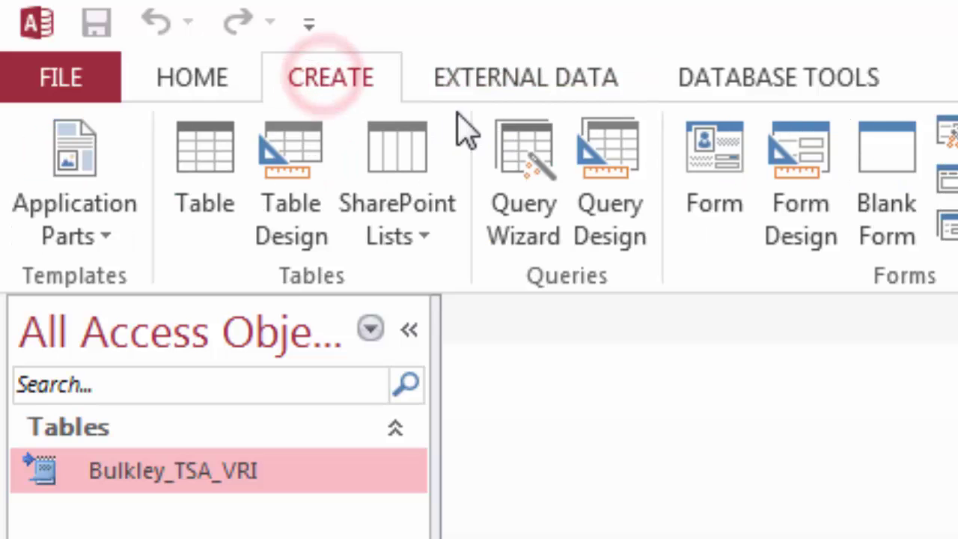
pyautogui.click(623, 167)
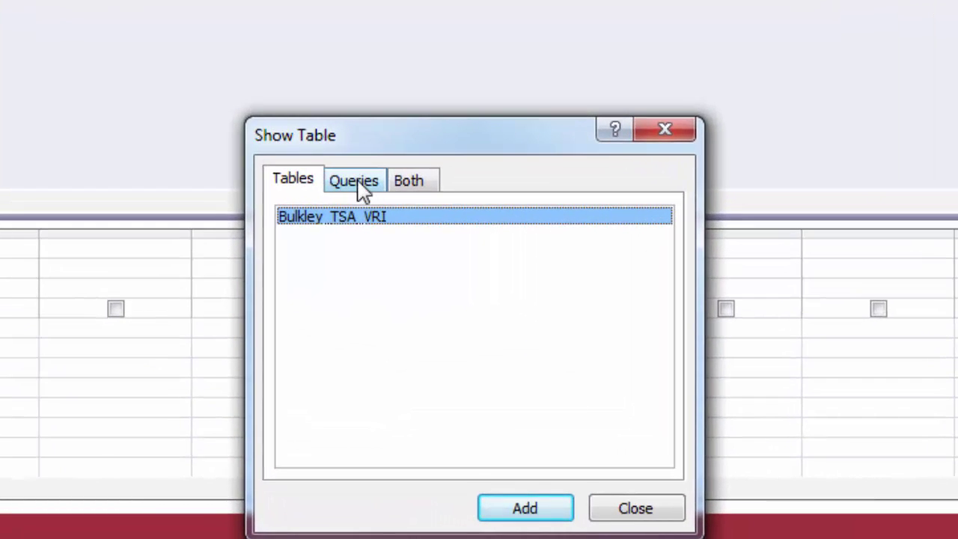
pyautogui.click(357, 186)
pyautogui.click(421, 185)
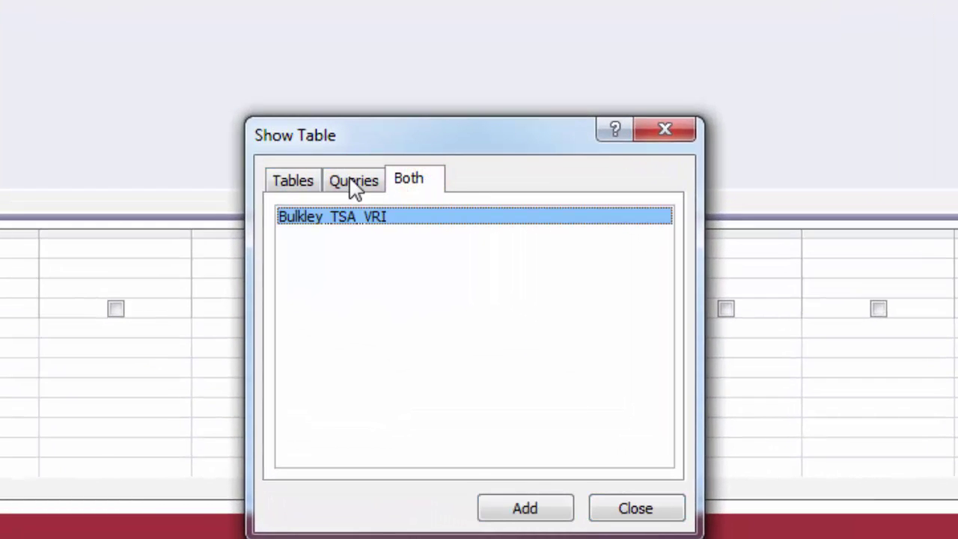
pyautogui.click(283, 184)
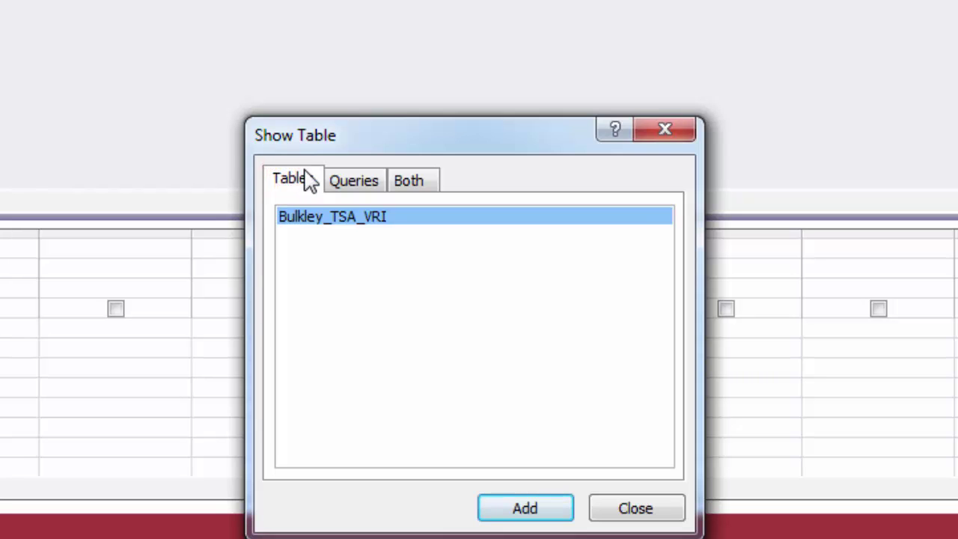
pyautogui.click(319, 223)
pyautogui.click(524, 508)
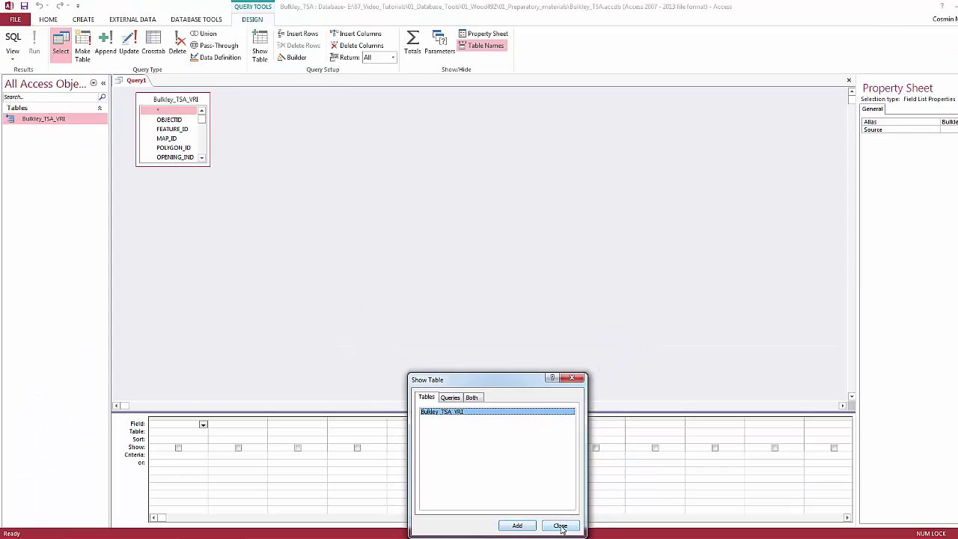
pyautogui.click(561, 527)
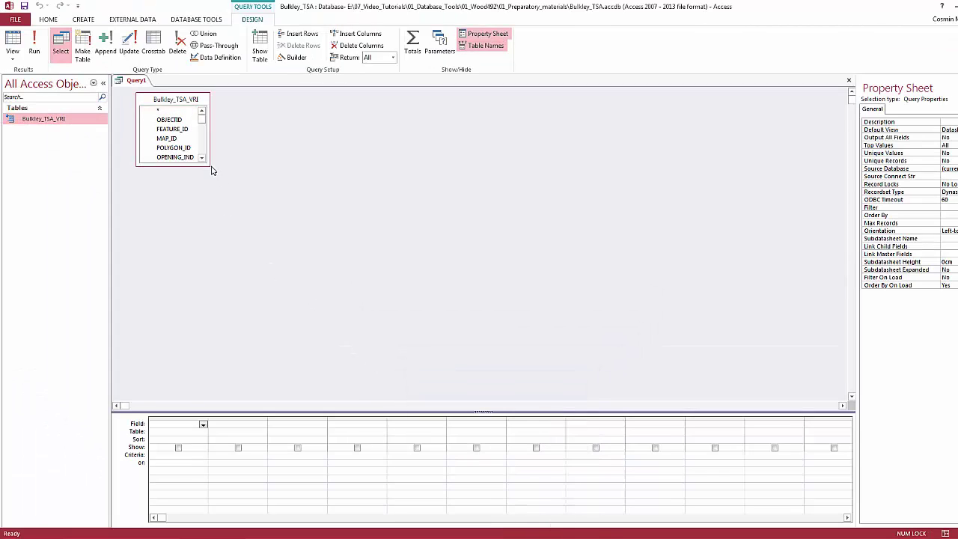
# - Enlarge the Bulkley_TSA_VRI field list and add its Shape_Area field to the first column of the query grid
pyautogui.moveTo(209, 165); pyautogui.dragTo(290, 382)
pyautogui.moveTo(287, 126)
pyautogui.mouseDown()
pyautogui.moveTo(284, 340)
pyautogui.moveTo(295, 376)
pyautogui.moveTo(276, 280)
pyautogui.moveTo(304, 124)
pyautogui.mouseUp()
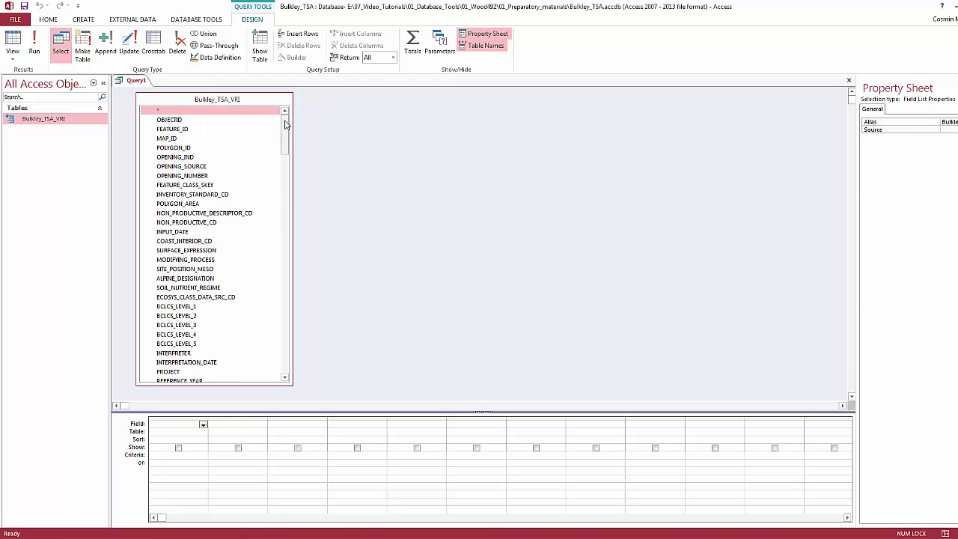
pyautogui.moveTo(285, 124); pyautogui.dragTo(262, 374)
pyautogui.click(262, 376)
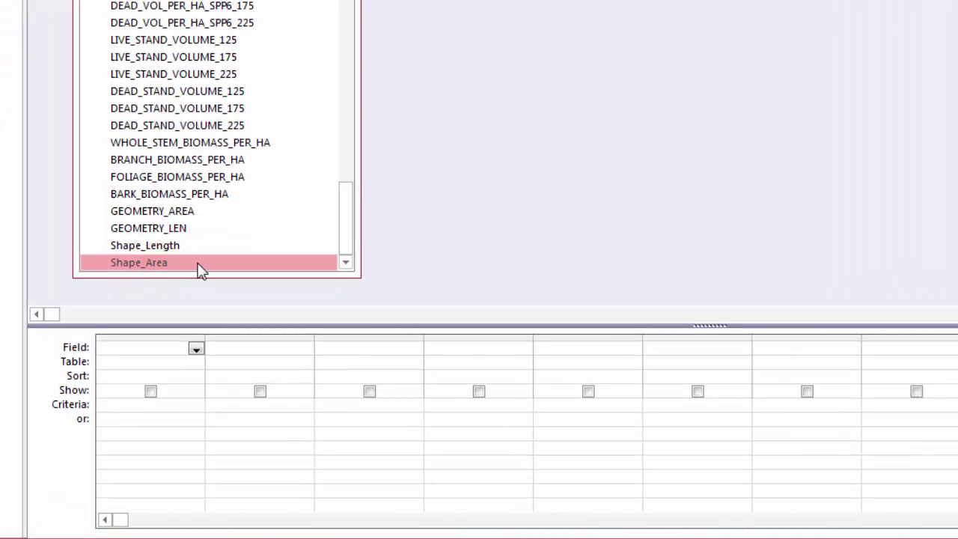
pyautogui.moveTo(199, 265); pyautogui.dragTo(142, 357)
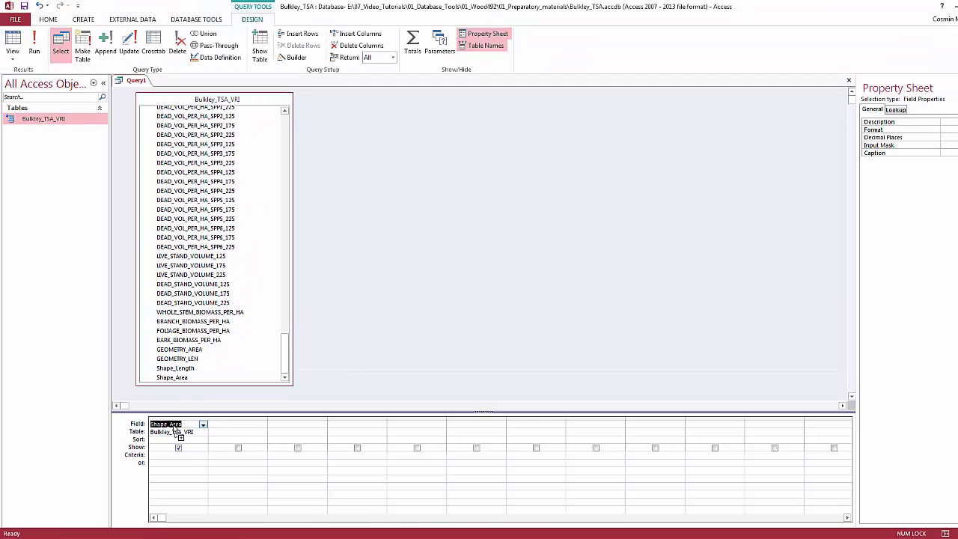
# - Show the query's Total row and set the Shape_Area column to Sum
pyautogui.click(412, 50)
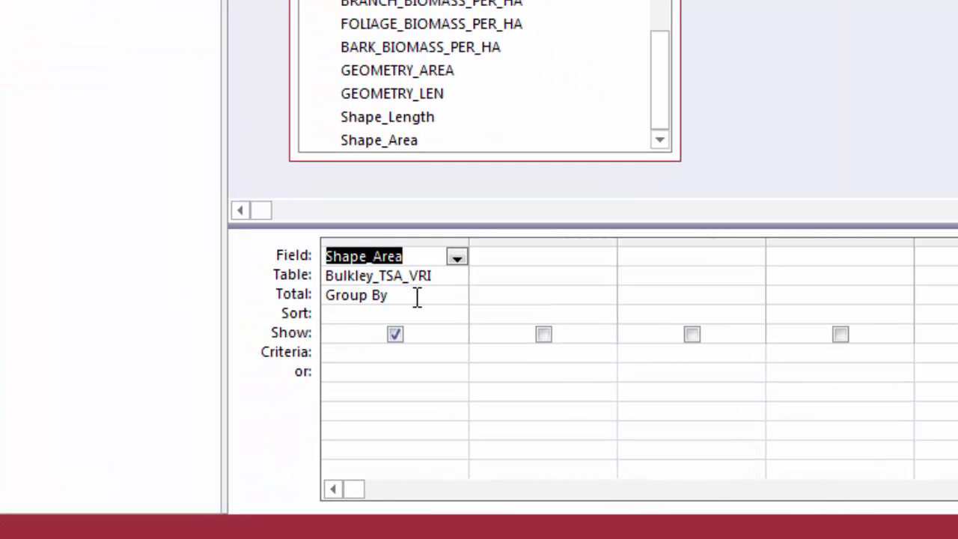
pyautogui.click(407, 297)
pyautogui.click(456, 297)
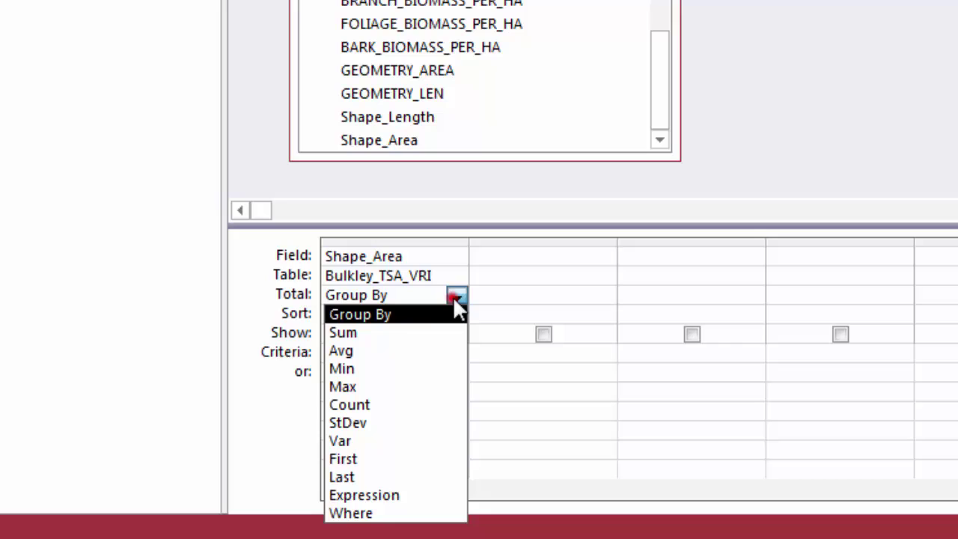
pyautogui.click(388, 334)
# - Change the summed field's expression to Shape_Area/10000 and widen the column to fit the whole expression
pyautogui.click(410, 250)
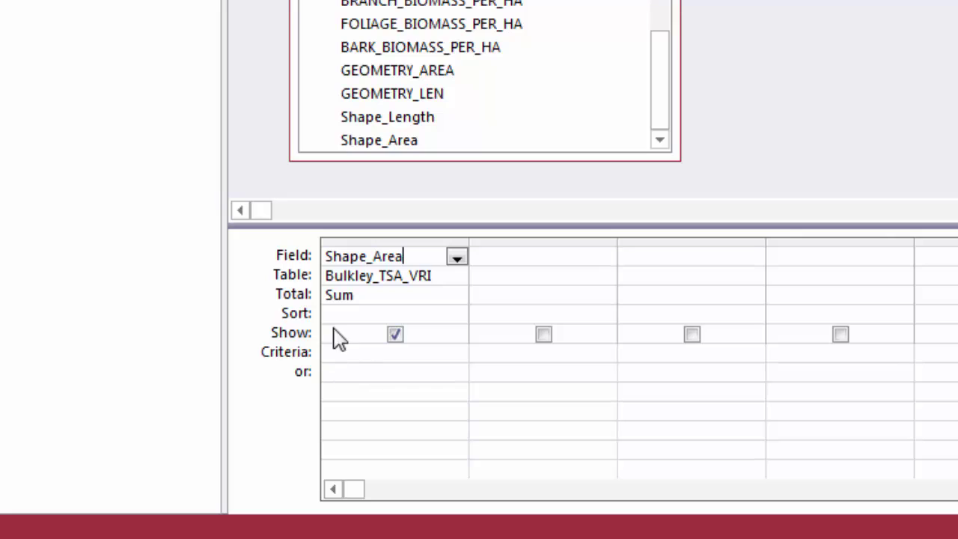
pyautogui.click(407, 254)
pyautogui.write('/10000')
pyautogui.press('Return')
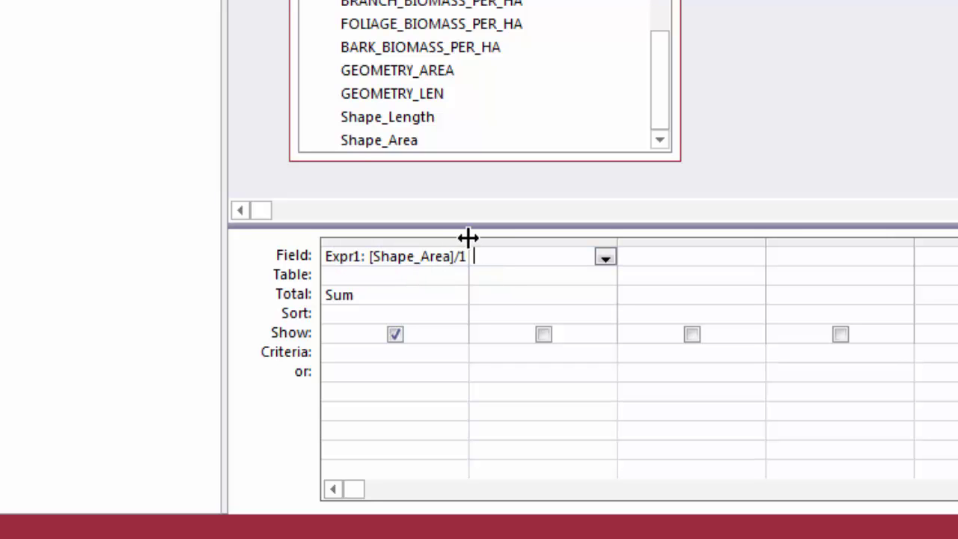
pyautogui.moveTo(468, 239); pyautogui.dragTo(605, 238)
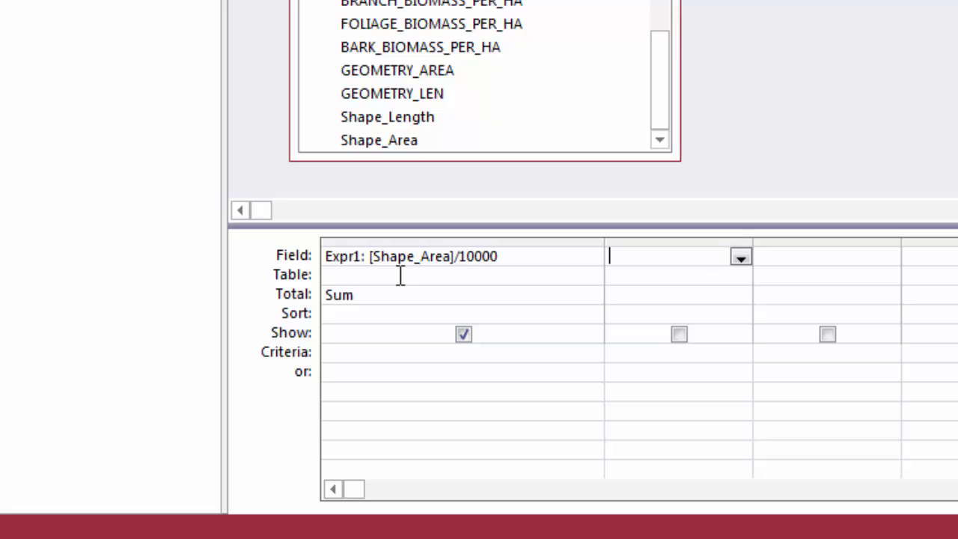
# - Rename the calculated Shape_Area/10000 field as Area_ha and display the query's results as a datasheet
pyautogui.doubleClick(358, 256)
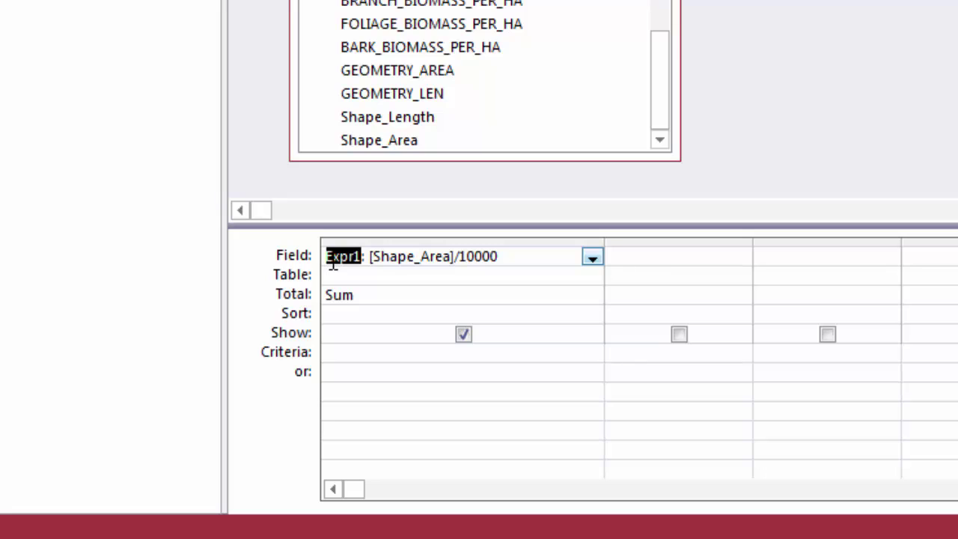
pyautogui.write('Area_')
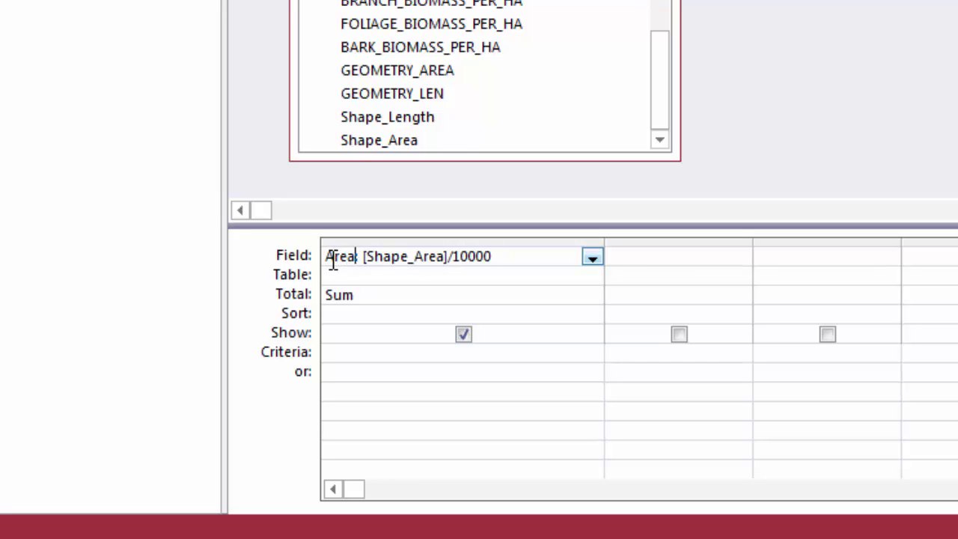
pyautogui.write('ha')
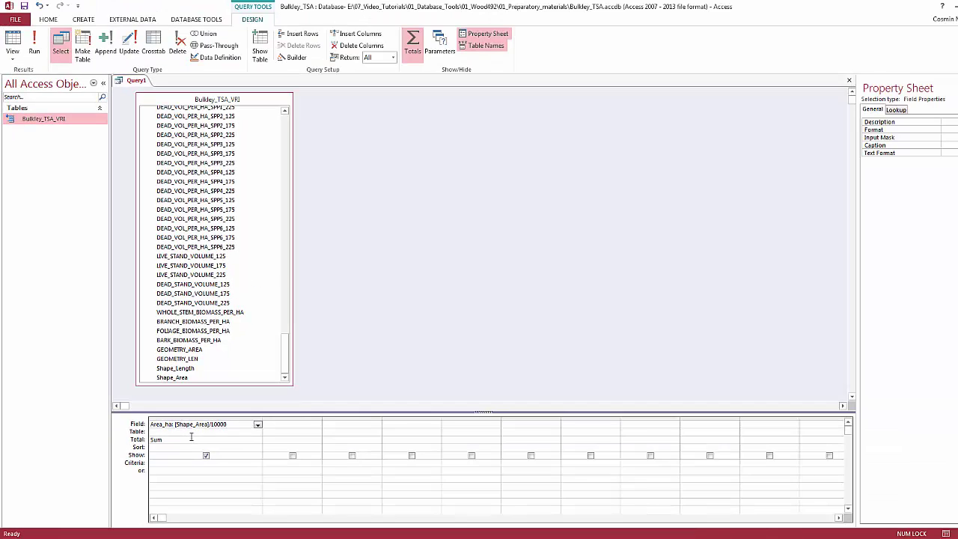
pyautogui.click(12, 46)
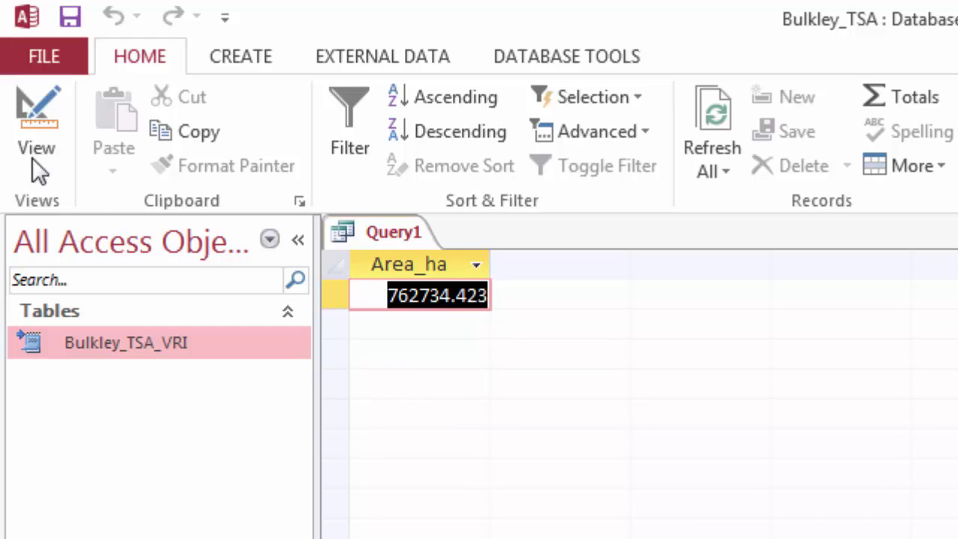
# - Return to the query design, set the Area_ha column's format to Standard, and display the results again
pyautogui.click(36, 109)
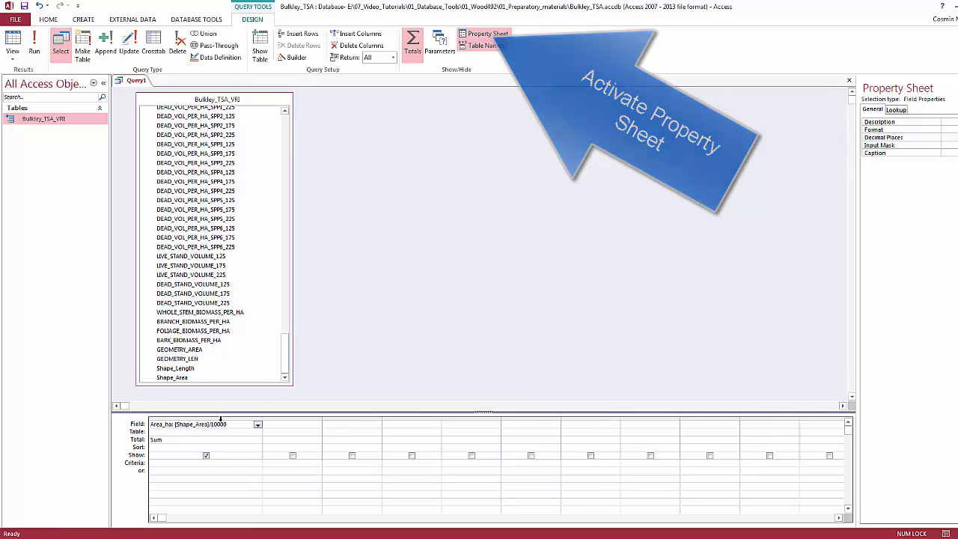
pyautogui.click(220, 418)
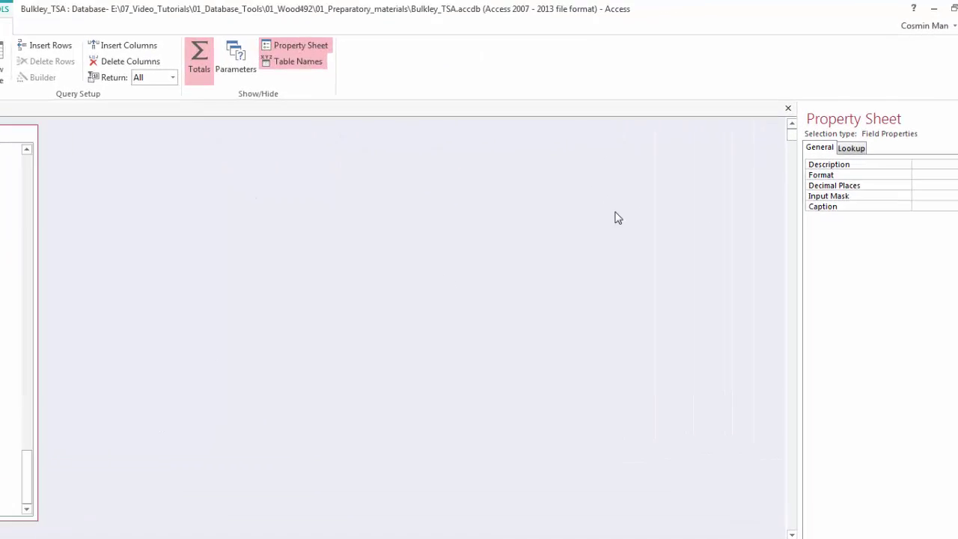
pyautogui.click(948, 130)
pyautogui.click(932, 300)
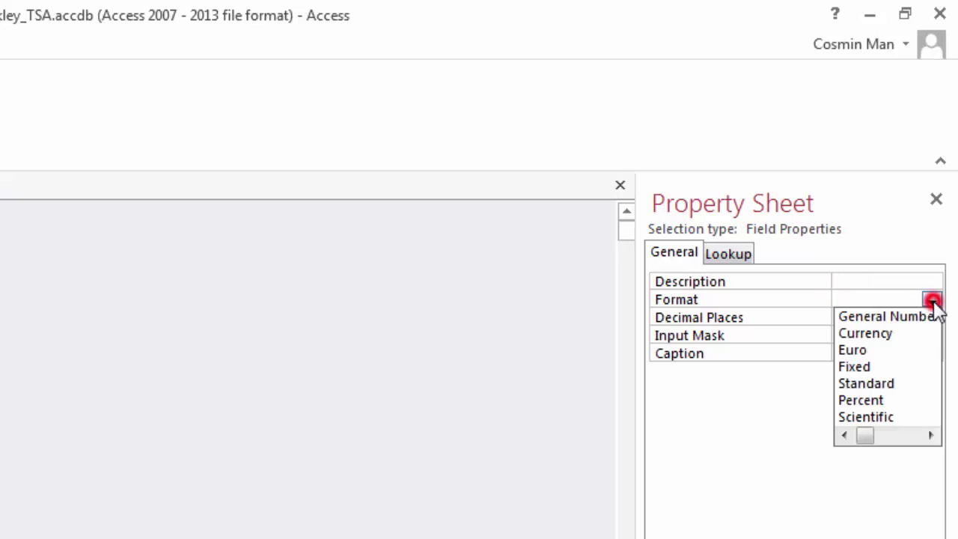
pyautogui.click(886, 384)
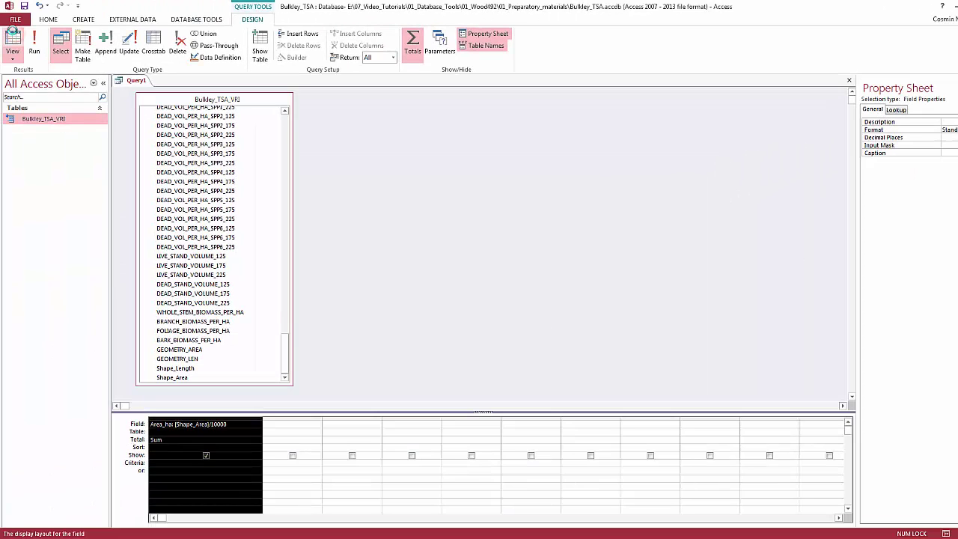
pyautogui.click(13, 33)
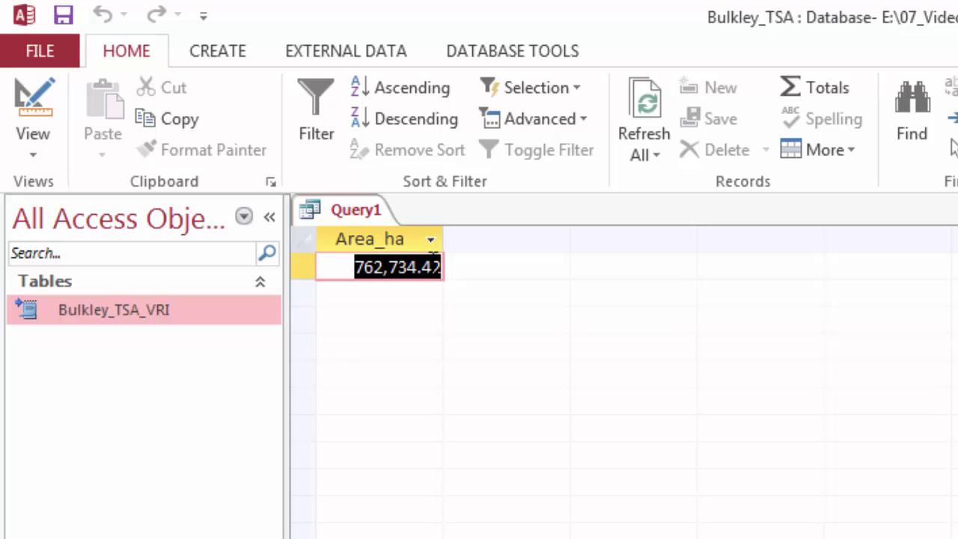
# - Save the query as 01_Area_Total and close it
pyautogui.rightClick(343, 216)
pyautogui.click(164, 101)
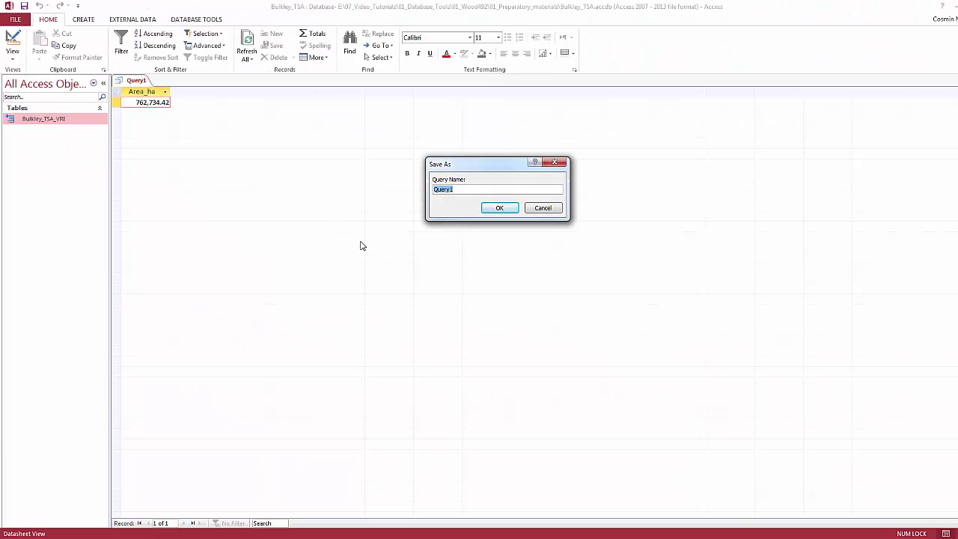
pyautogui.write('01_')
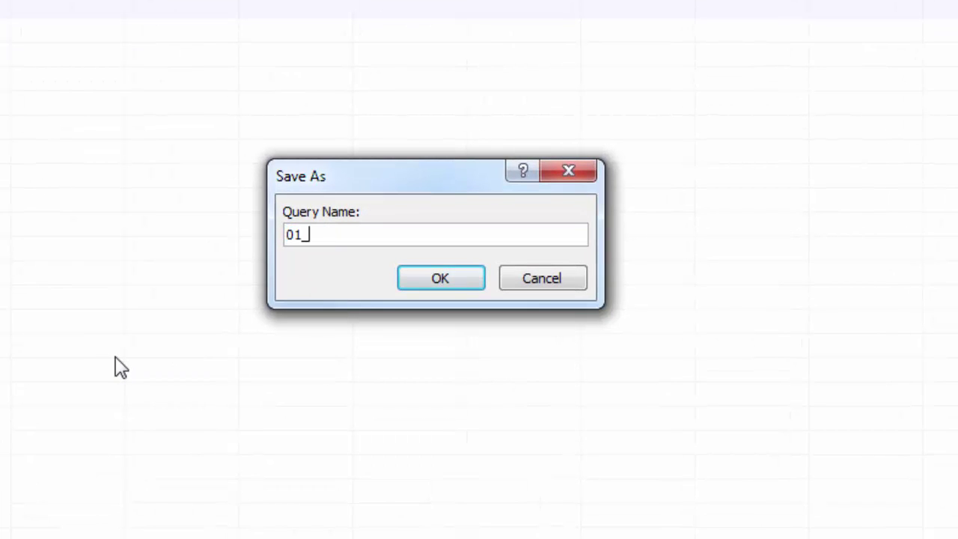
pyautogui.write('Area_Total')
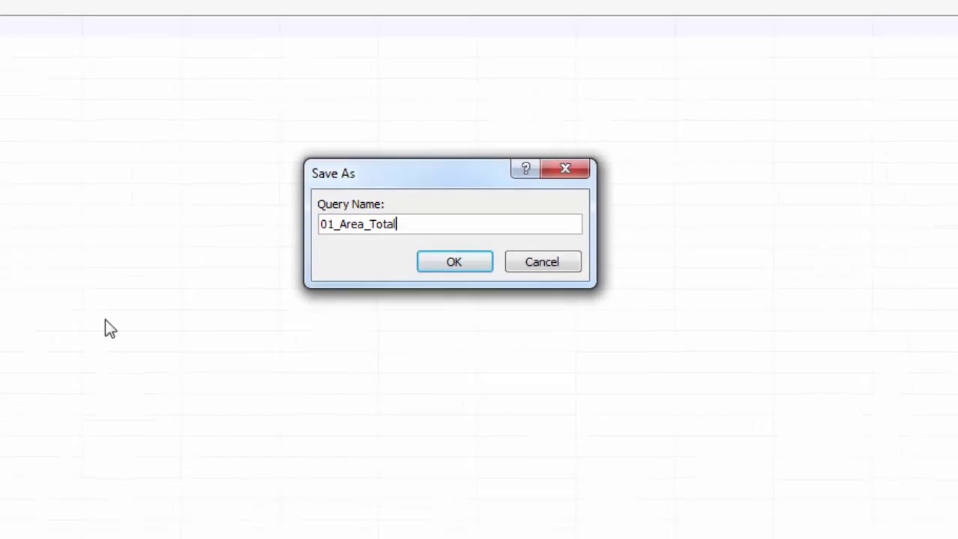
pyautogui.click(440, 278)
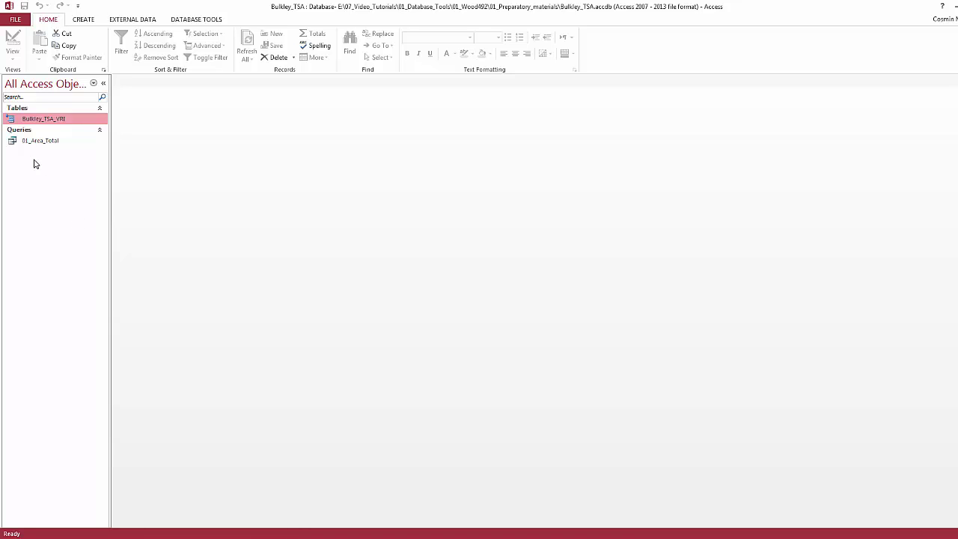
# - Create another query in design view from the Bulkley_TSA_VRI table and enlarge its field list
pyautogui.click(86, 20)
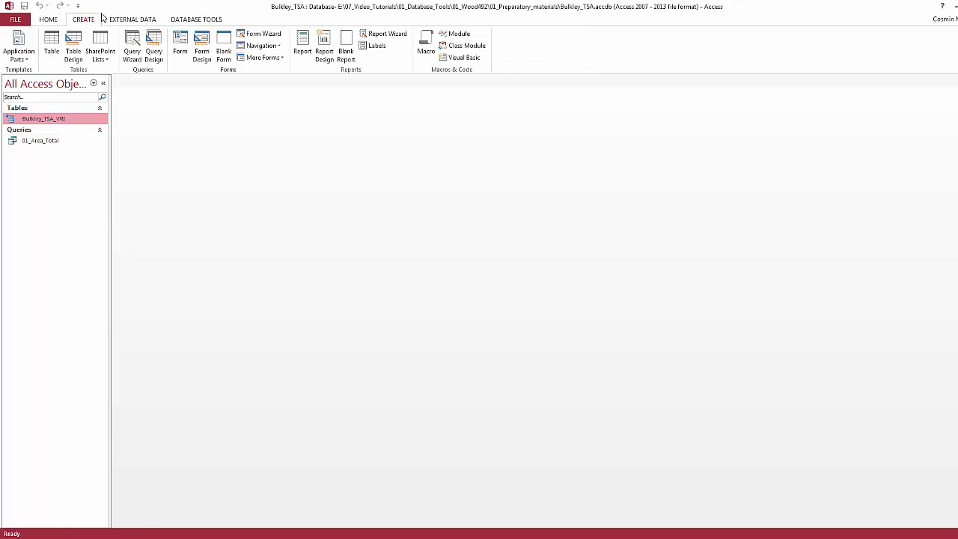
pyautogui.click(157, 50)
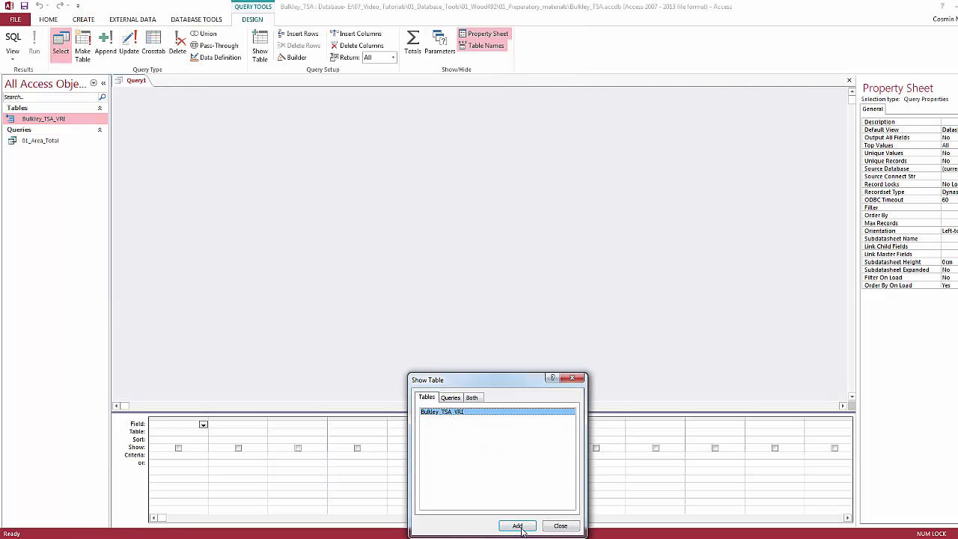
pyautogui.click(518, 527)
pyautogui.click(560, 526)
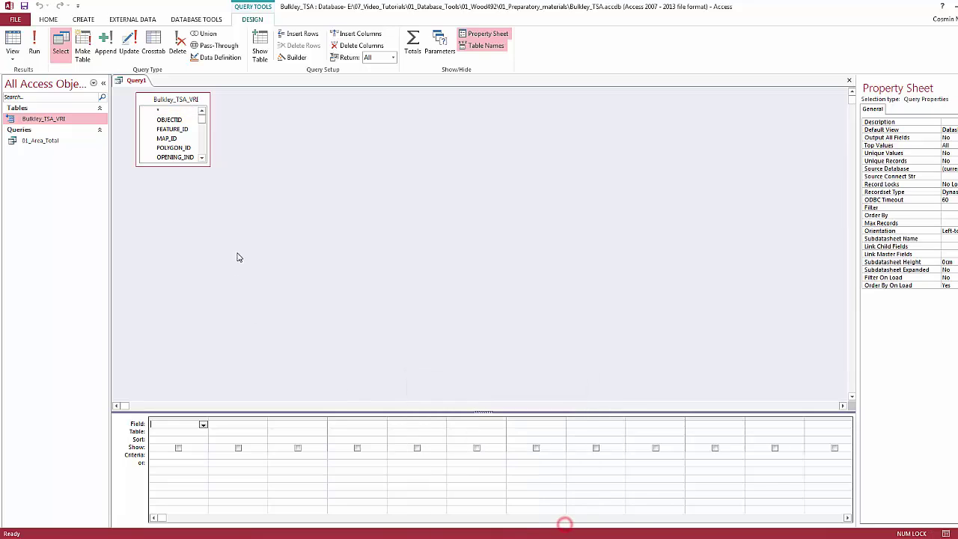
pyautogui.moveTo(210, 171); pyautogui.dragTo(301, 395)
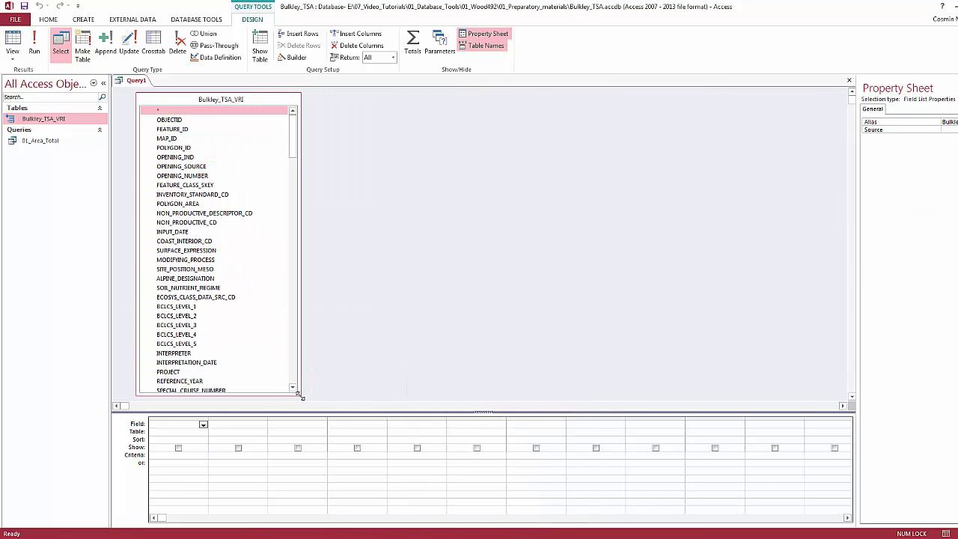
# - Locate the fields BCLCS_LEVEL_1 to BCLCS_LEVEL_5 in the Bulkley_TSA_VRI field list and highlight them for review
pyautogui.moveTo(293, 136); pyautogui.dragTo(292, 159)
pyautogui.click(199, 177)
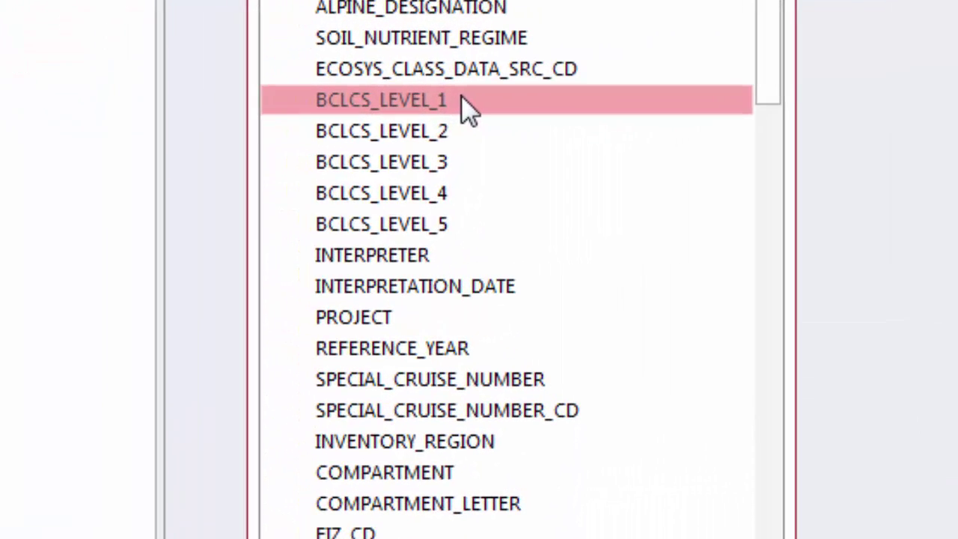
pyautogui.keyDown('shift'); pyautogui.click(433, 228); pyautogui.keyUp('shift')
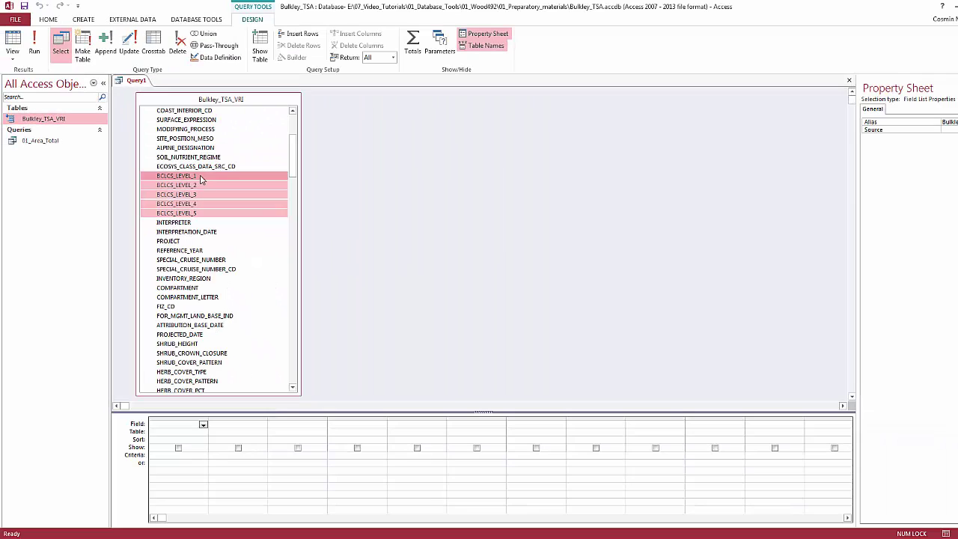
pyautogui.click(462, 100)
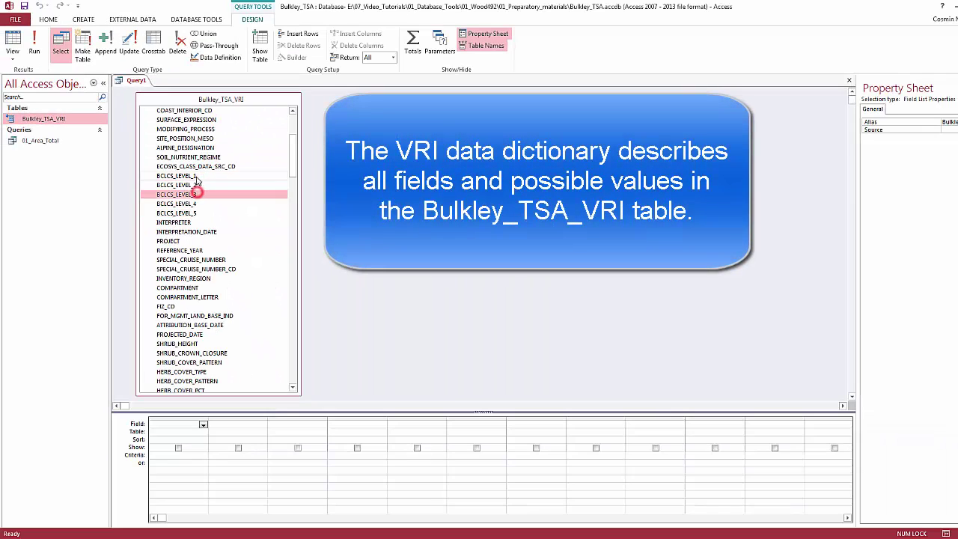
pyautogui.click(197, 186)
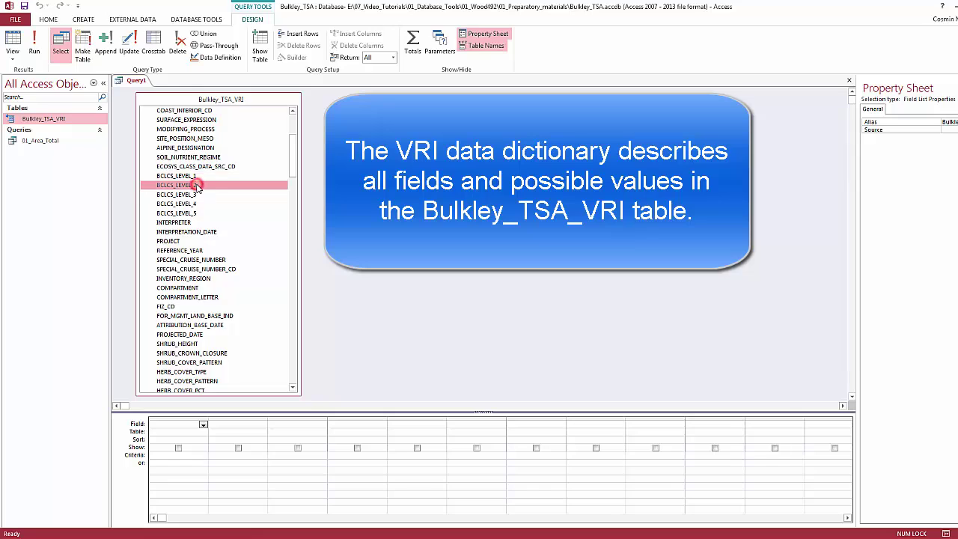
pyautogui.click(199, 195)
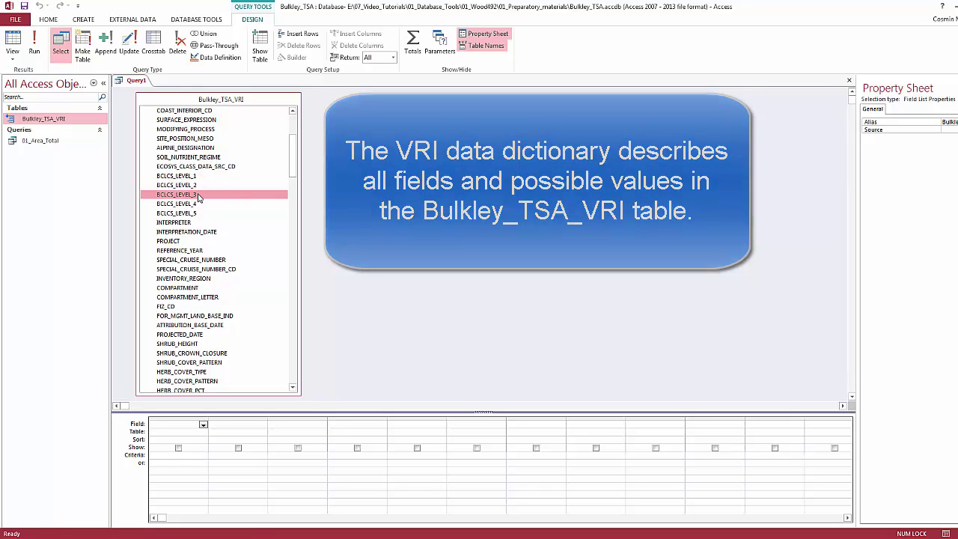
# - Switch to Chrome, search Google for "vri data dictionary", and open the Ministry of Forests VRI Data Dictionary result
pyautogui.click(223, 537)
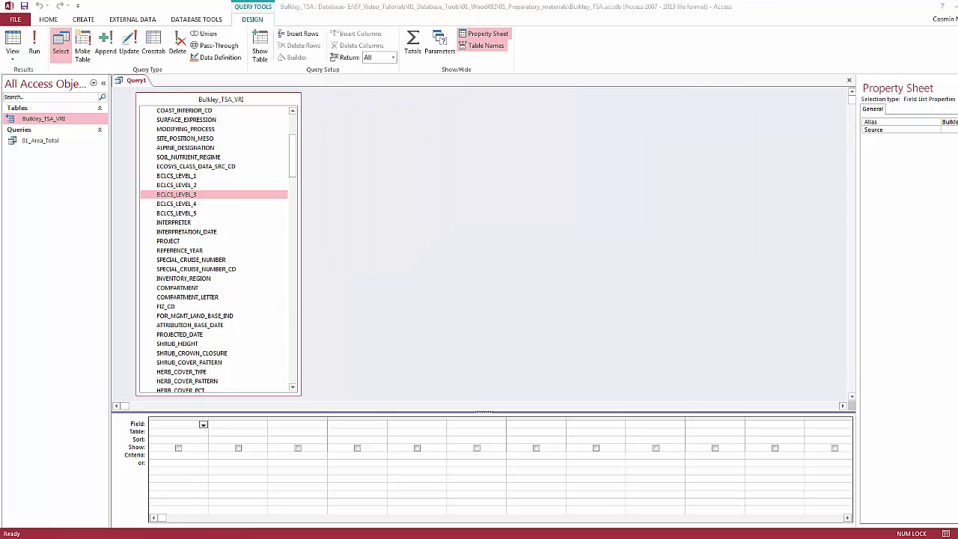
pyautogui.click(330, 196)
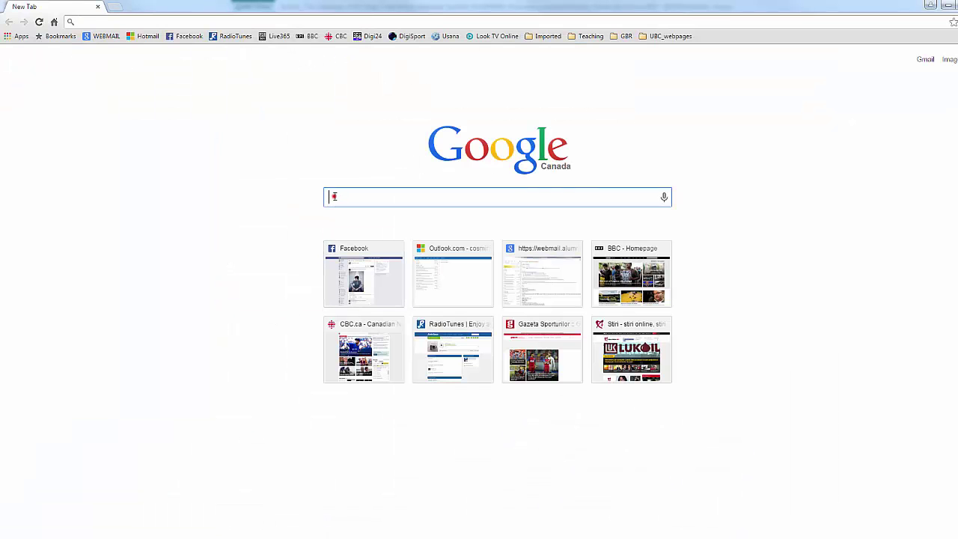
pyautogui.write('data dictio')
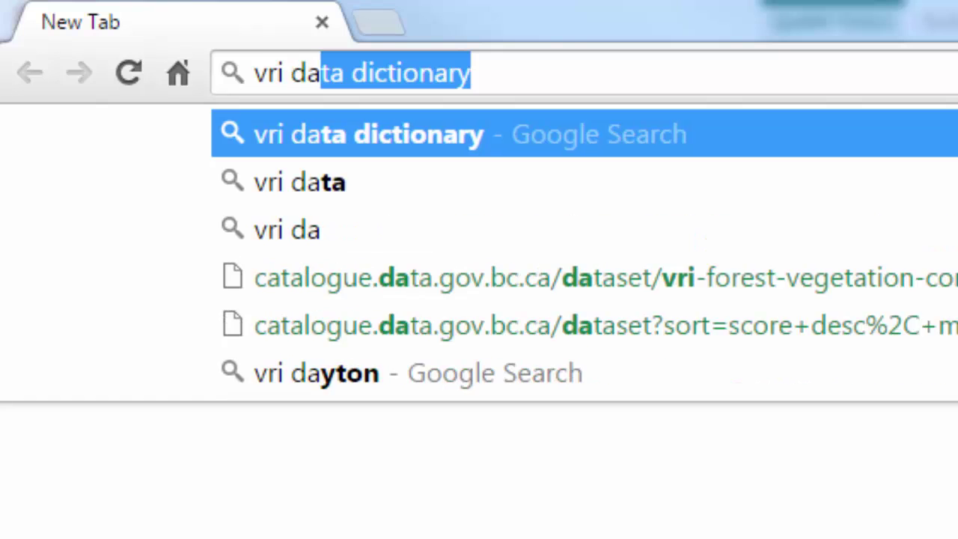
pyautogui.write('nary')
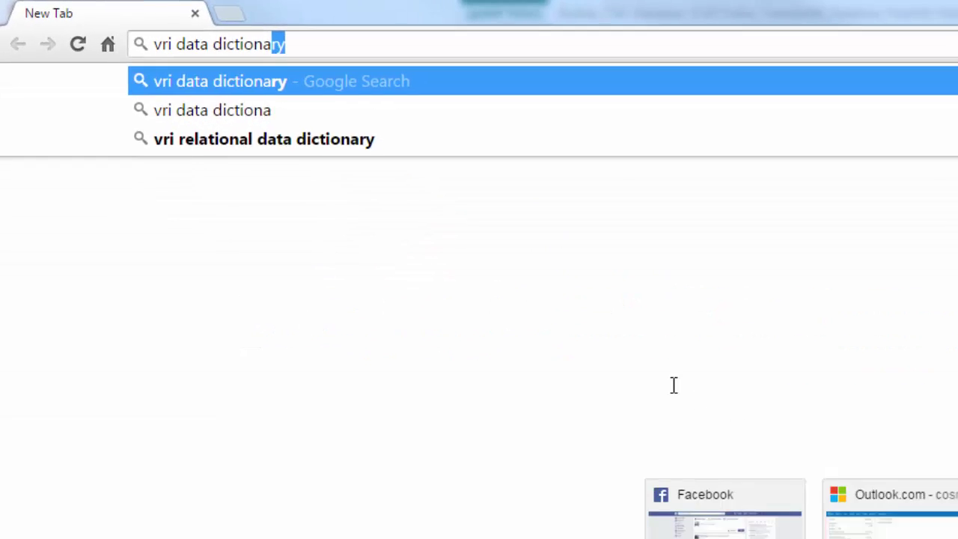
pyautogui.press('Return')
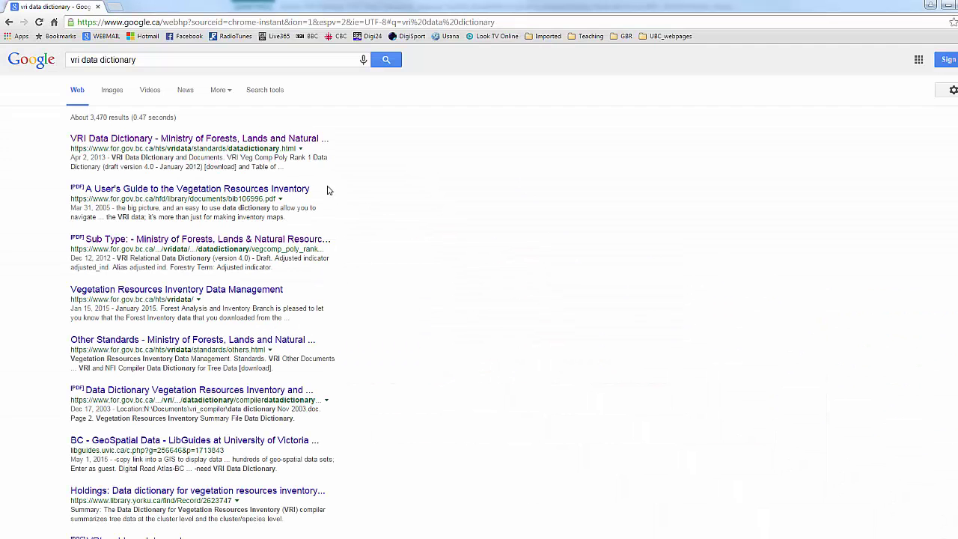
pyautogui.click(233, 141)
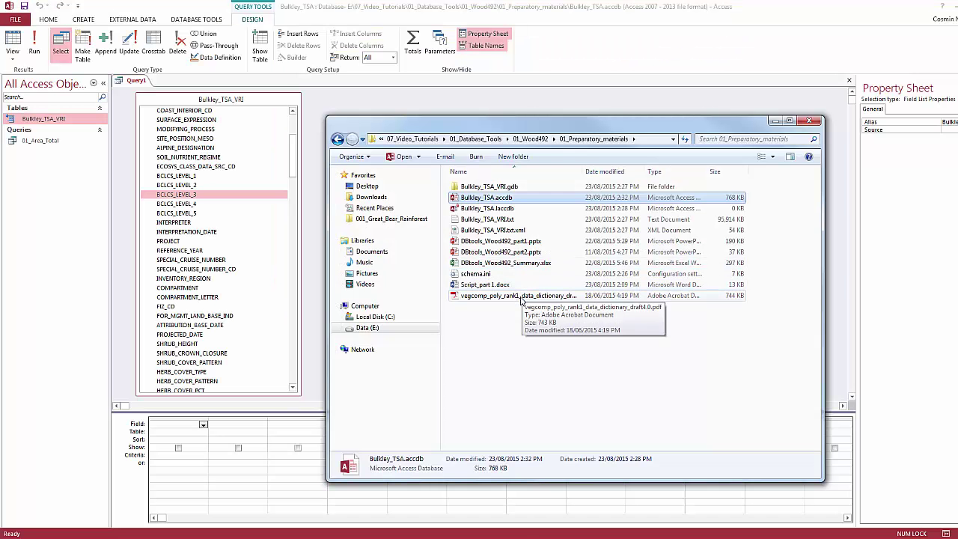
# - Open vegcomp_poly_rank1_data_dictionary_draft4.0.pdf from the 01_Preparatory_materials folder in Acrobat Reader and maximize its window
pyautogui.click(519, 296)
pyautogui.doubleClick(523, 300)
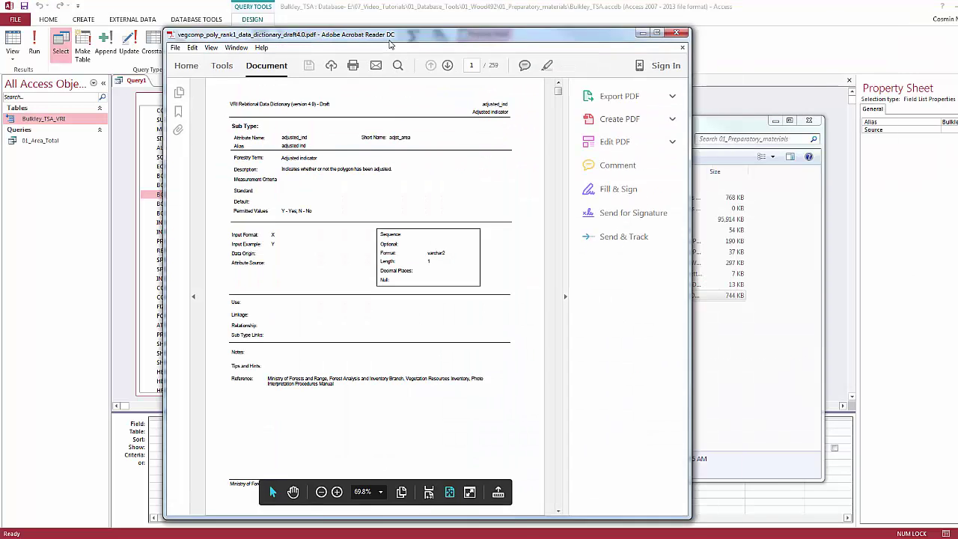
pyautogui.click(608, 37)
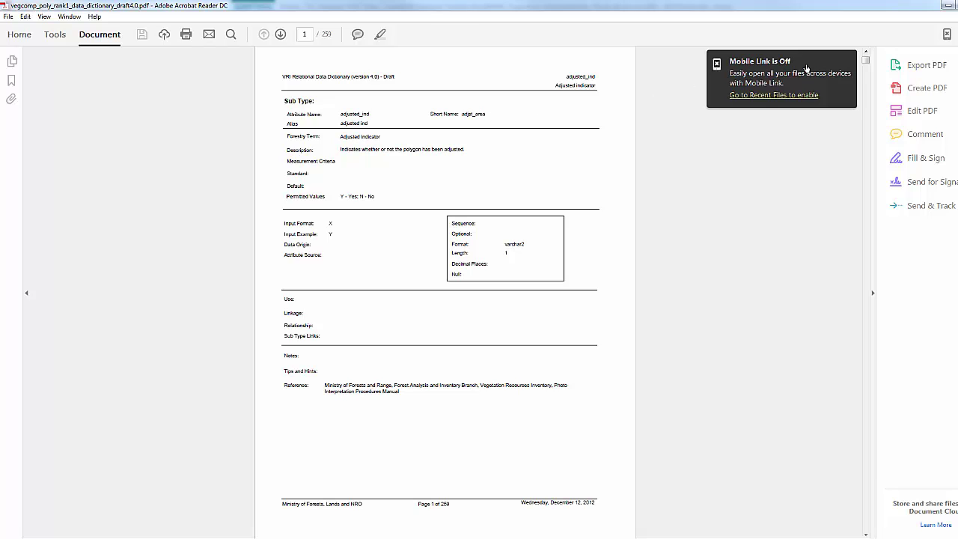
pyautogui.click(526, 89)
pyautogui.click(525, 93)
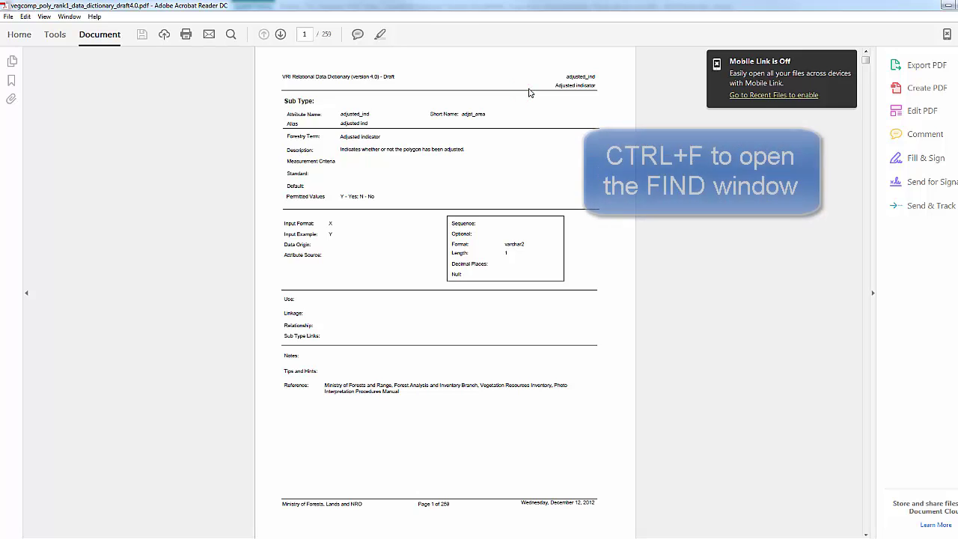
# - Search the data dictionary for BCLCS and examine the description and permitted values of bclcs_level_1
pyautogui.hotkey('ctrl', 'f')
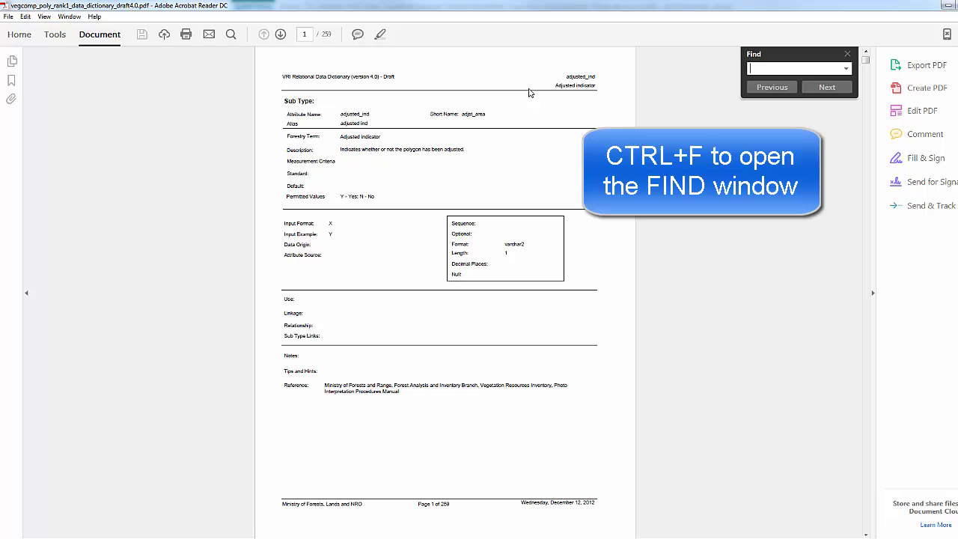
pyautogui.write('BCLCS')
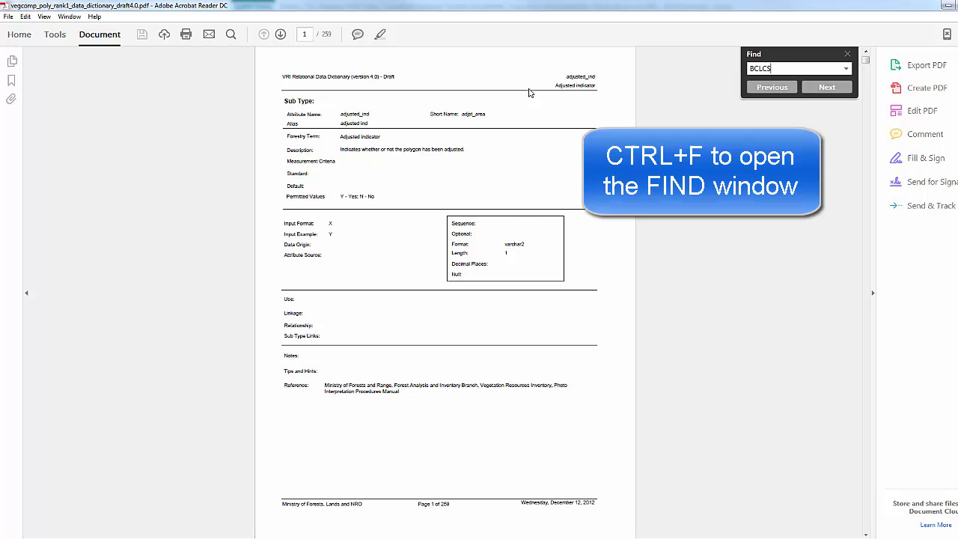
pyautogui.press('Return')
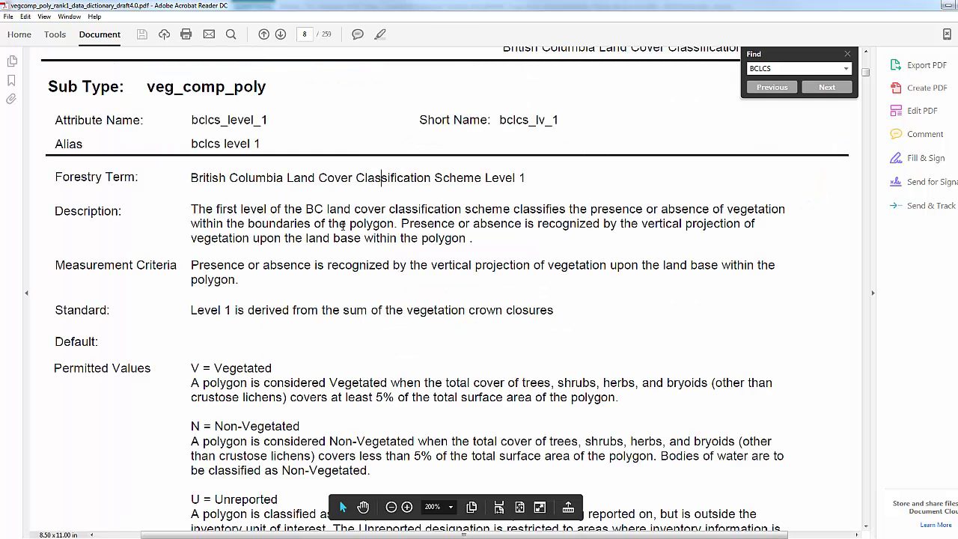
pyautogui.scroll(-4, 341, 263)
pyautogui.scroll(-1, 274, 289)
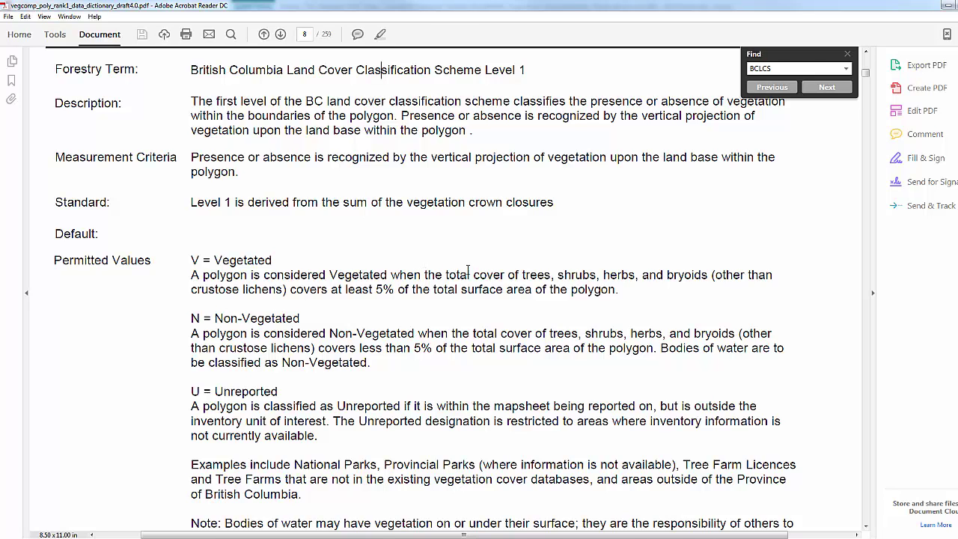
# - Return to the query in Access, add fields BCLCS_LEVEL_1 to BCLCS_LEVEL_3 to its grid, and turn on Totals grouping
pyautogui.click(945, 6)
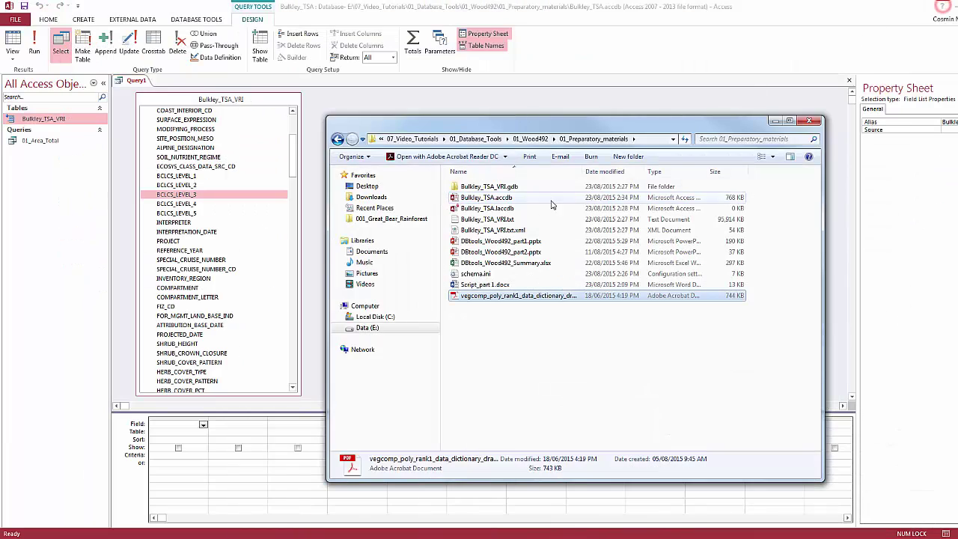
pyautogui.click(775, 122)
pyautogui.click(202, 176)
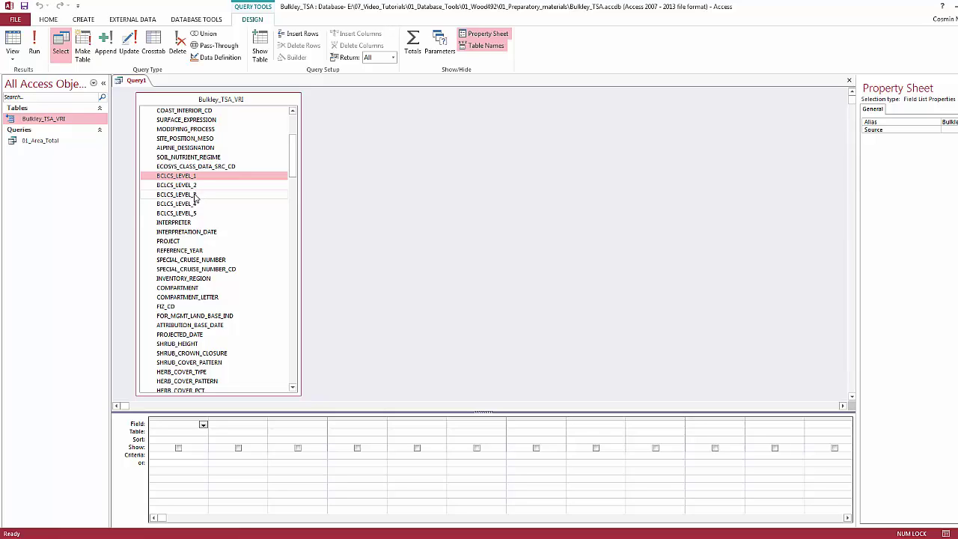
pyautogui.keyDown('shift'); pyautogui.click(195, 196); pyautogui.keyUp('shift')
pyautogui.moveTo(188, 182); pyautogui.dragTo(175, 424)
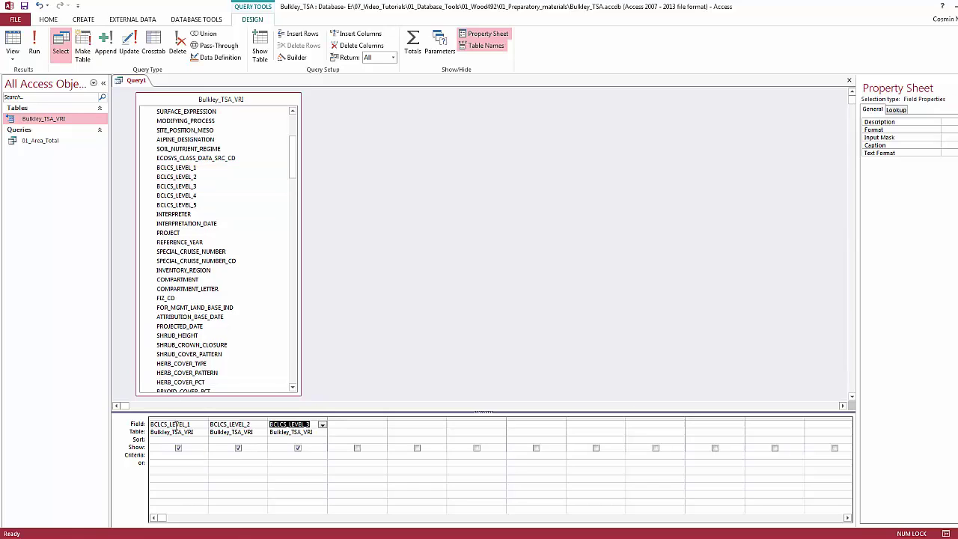
pyautogui.click(413, 45)
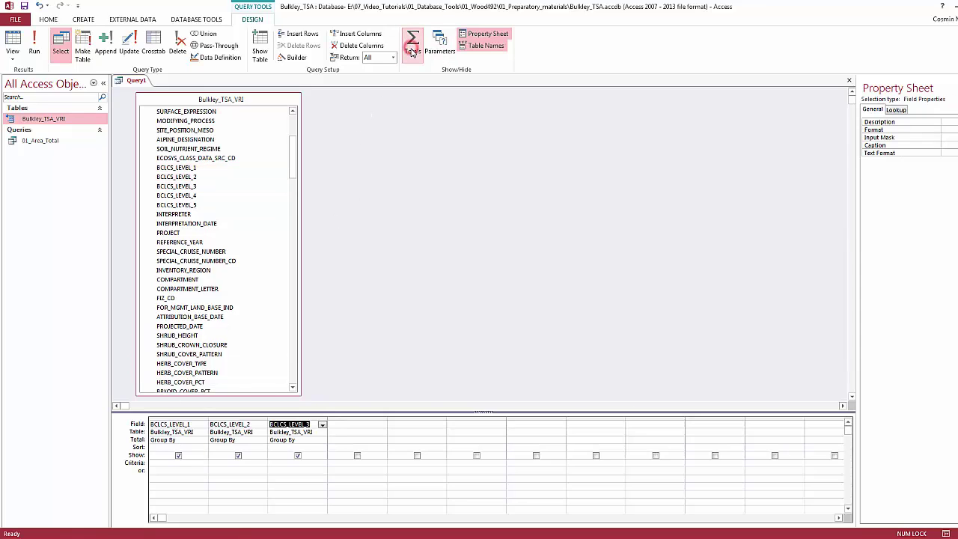
# - Add the Shape_Area field after BCLCS_LEVEL_3 in the query grid and set its total to Sum
pyautogui.moveTo(293, 150); pyautogui.dragTo(274, 387)
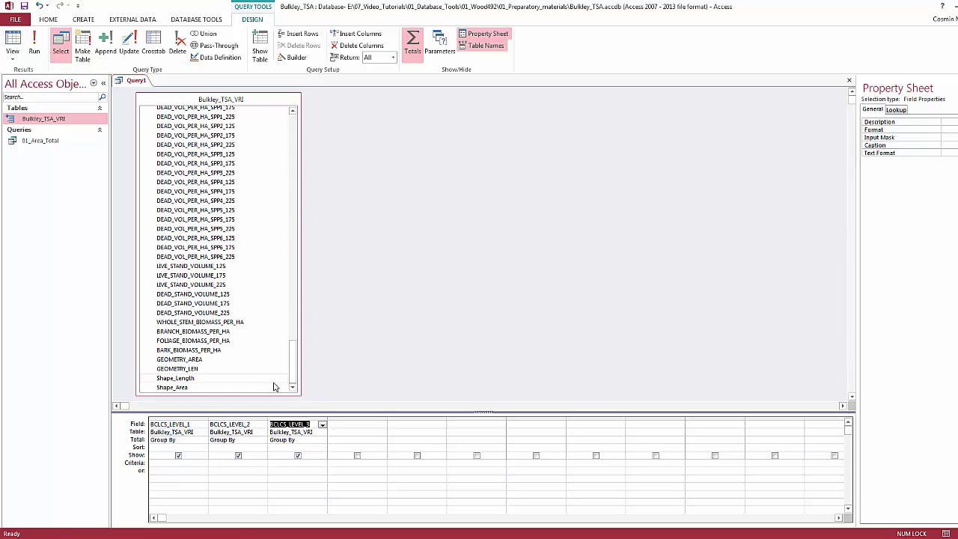
pyautogui.moveTo(207, 387); pyautogui.dragTo(353, 428)
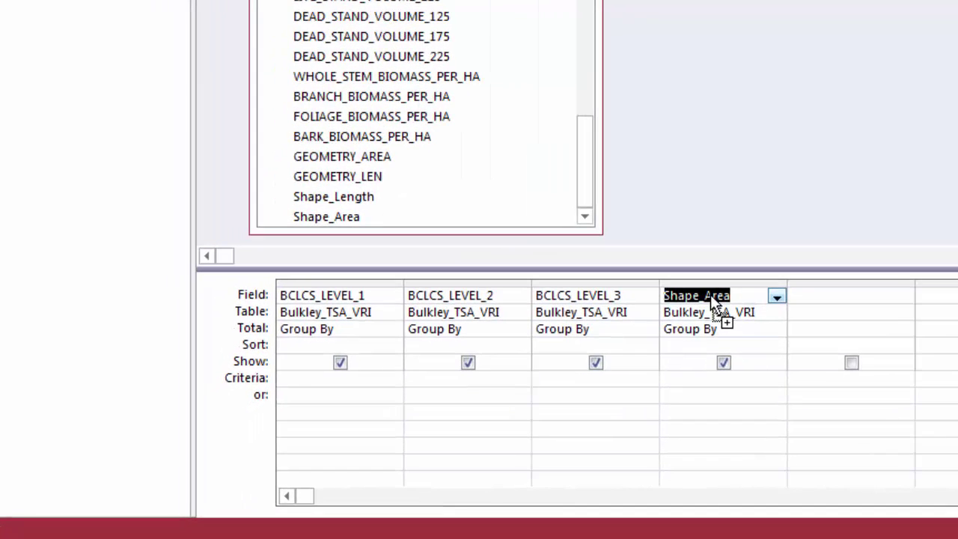
pyautogui.click(754, 330)
pyautogui.click(776, 330)
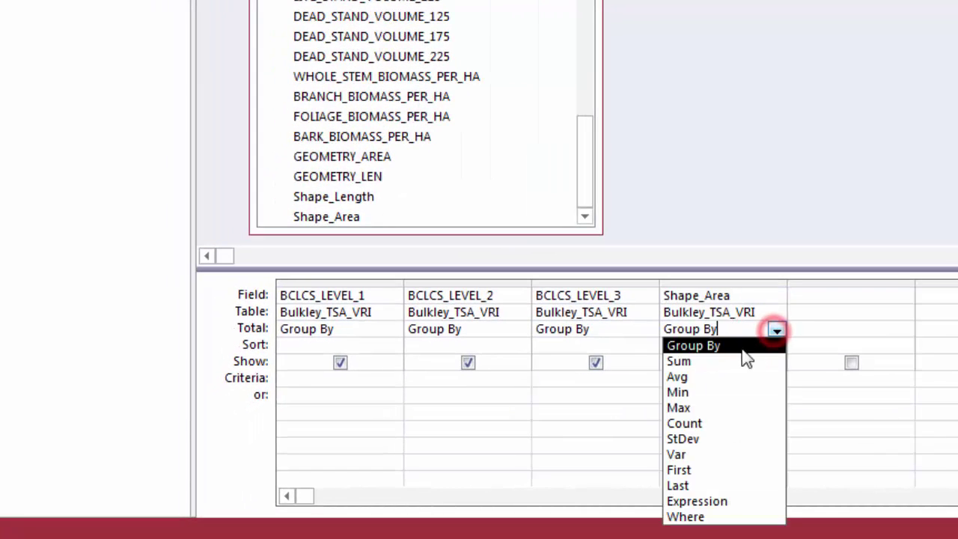
pyautogui.click(715, 363)
# - Divide the Shape_Area expression by 10000 and name the calculated field Area_ha
pyautogui.click(740, 295)
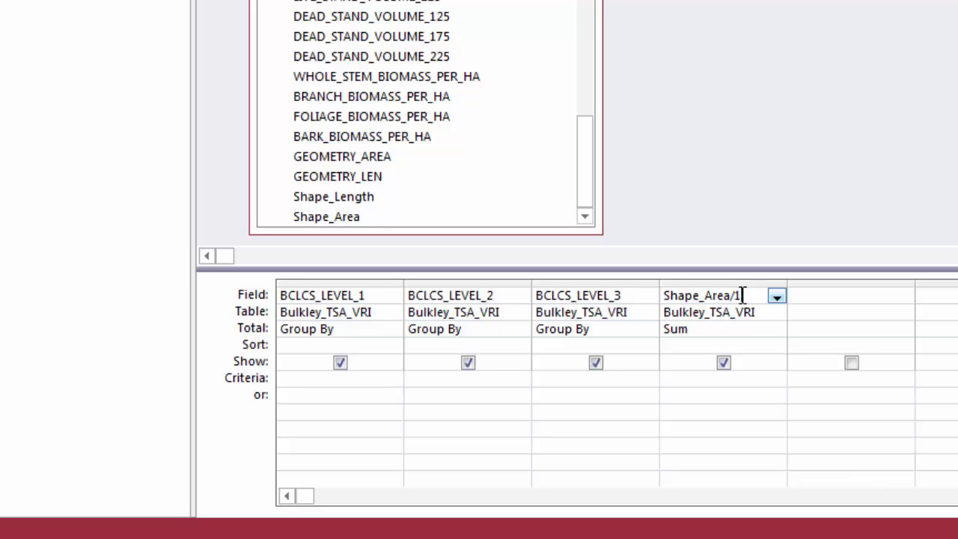
pyautogui.write('/10000')
pyautogui.press('Tab')
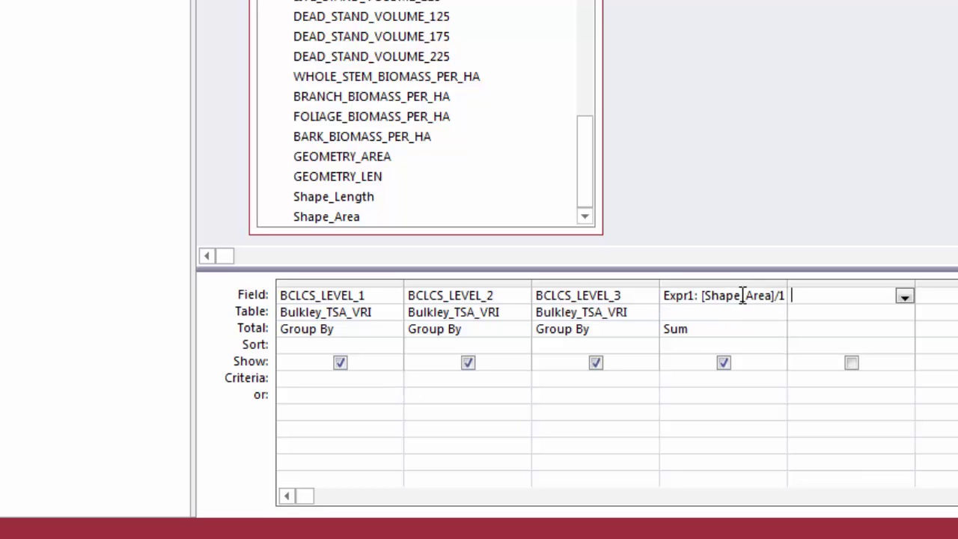
pyautogui.doubleClick(683, 295)
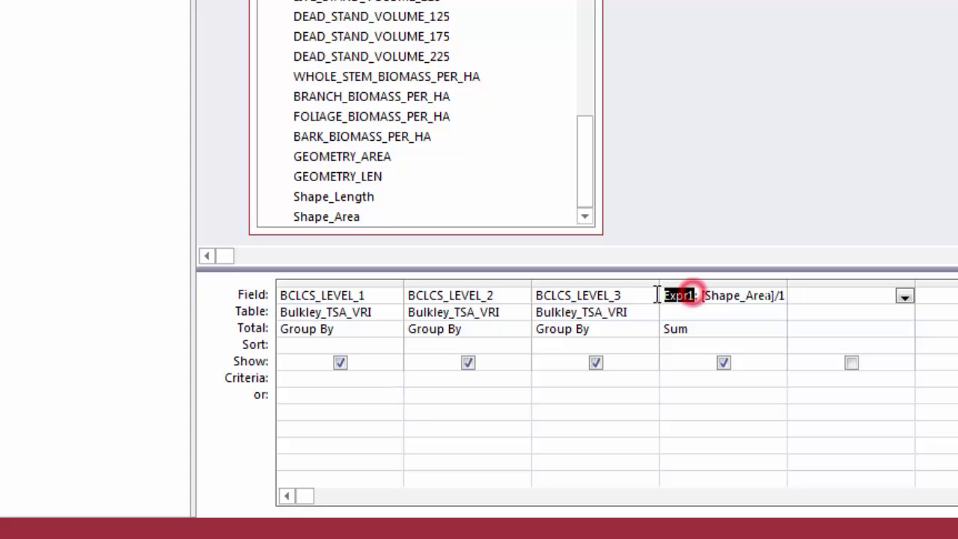
pyautogui.write('Area_ha')
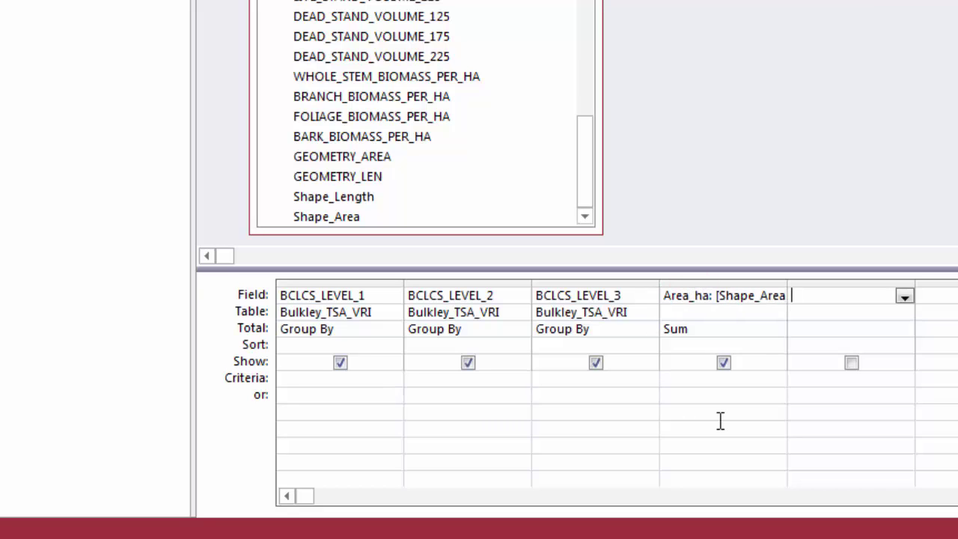
# - Set the number format of the Area_ha query column to Standard
pyautogui.click(732, 285)
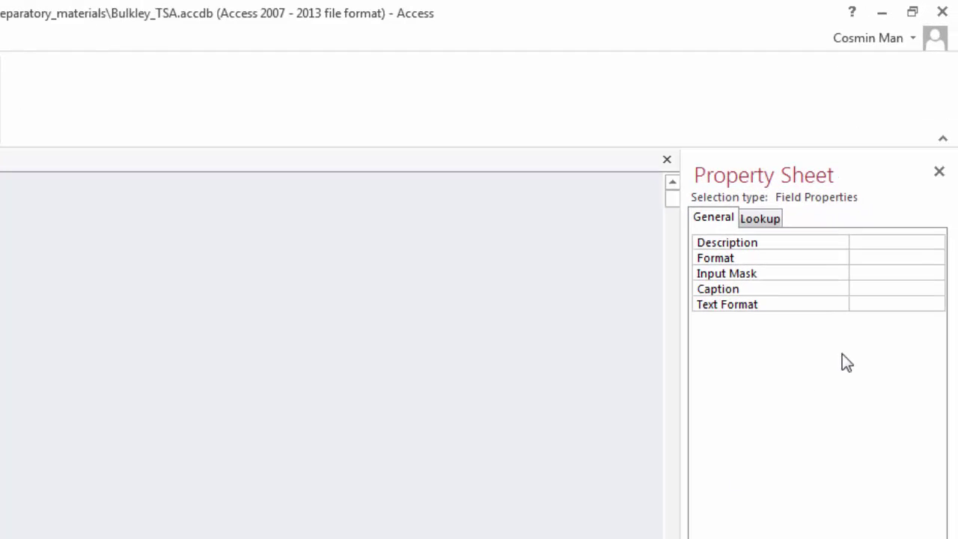
pyautogui.click(899, 258)
pyautogui.click(935, 259)
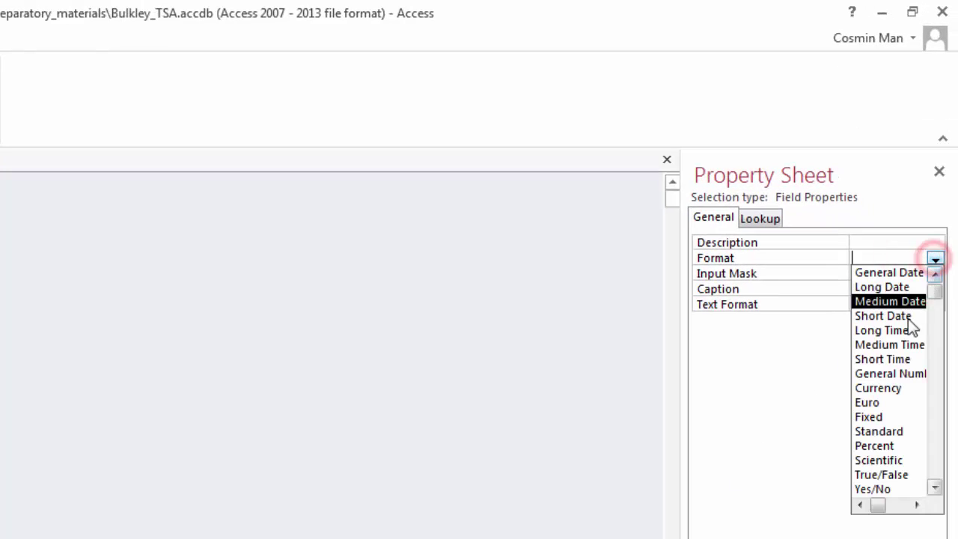
pyautogui.click(889, 434)
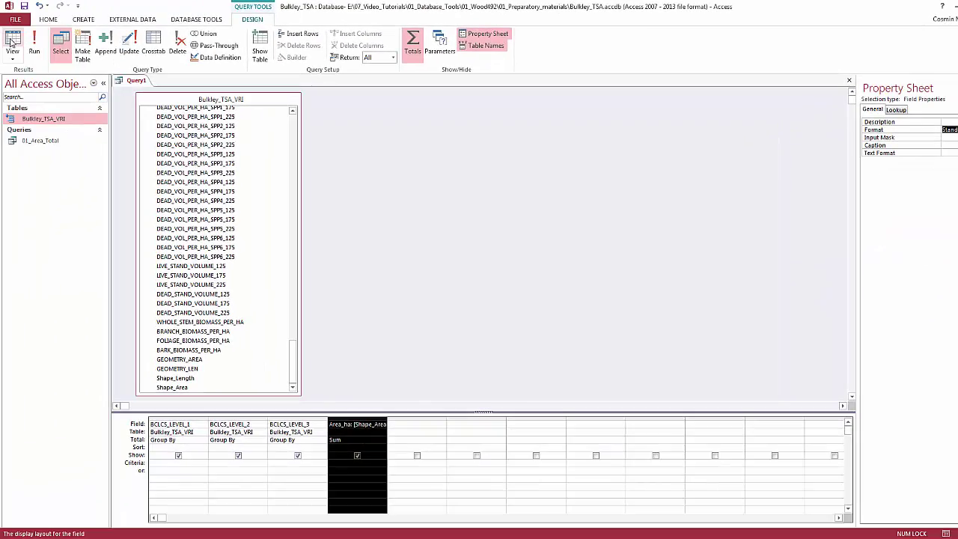
# - Display the query results as a datasheet and widen the three BCLCS_LEVEL columns to fit their headings
pyautogui.click(12, 44)
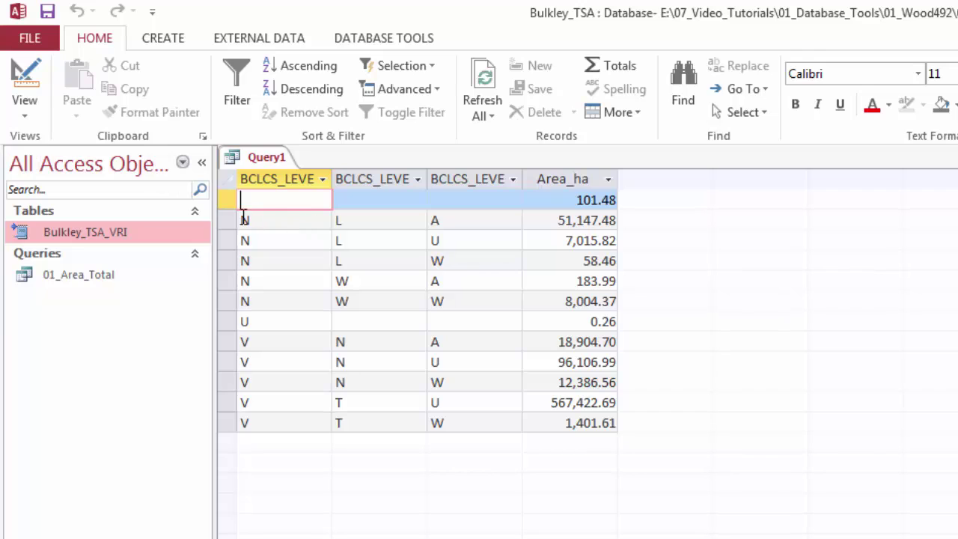
pyautogui.doubleClick(331, 179)
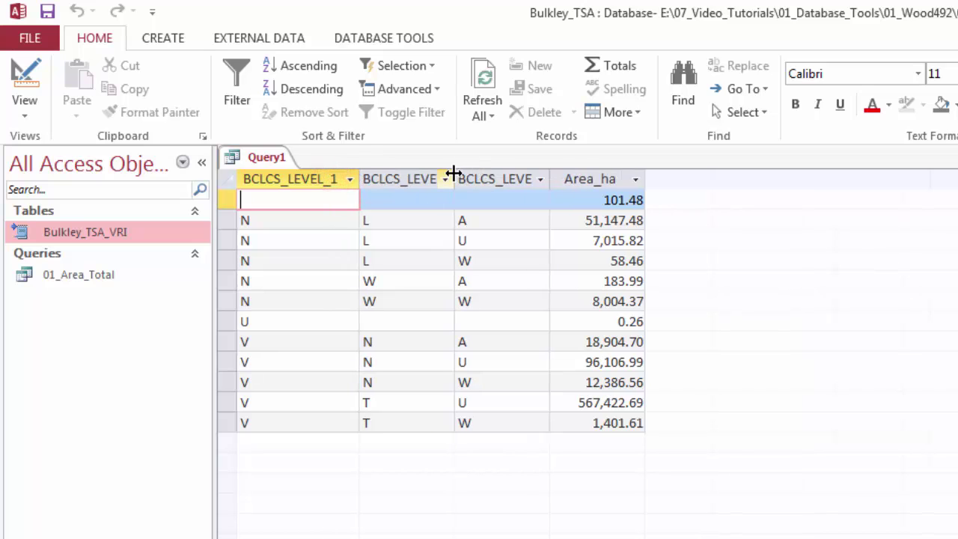
pyautogui.doubleClick(454, 173)
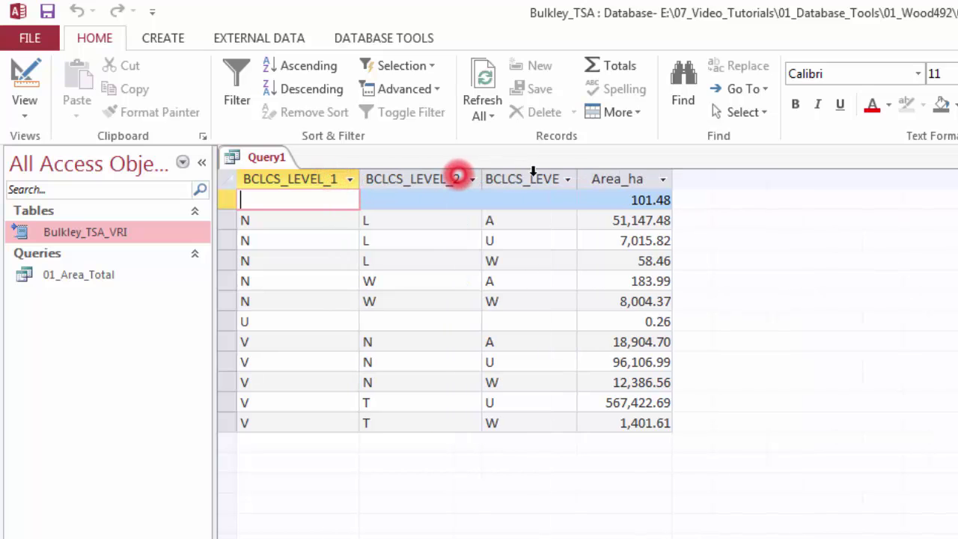
pyautogui.doubleClick(577, 173)
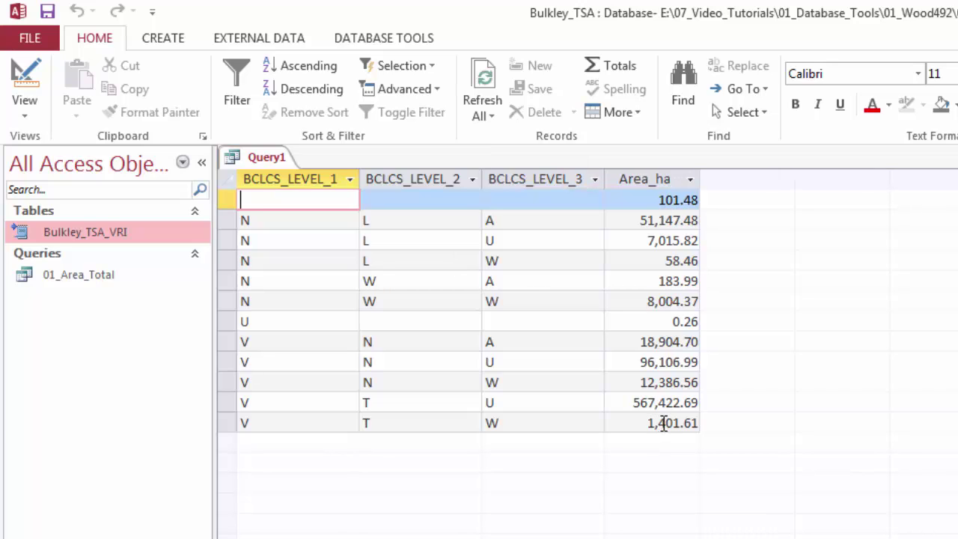
# - Add a total row to the query results and sum the Area_ha column
pyautogui.click(608, 68)
pyautogui.click(650, 444)
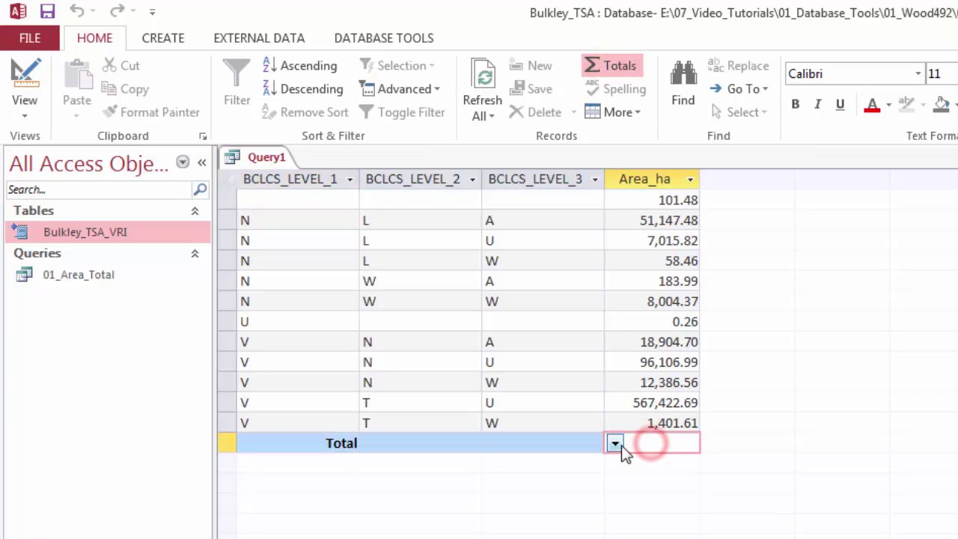
pyautogui.click(616, 444)
pyautogui.click(628, 480)
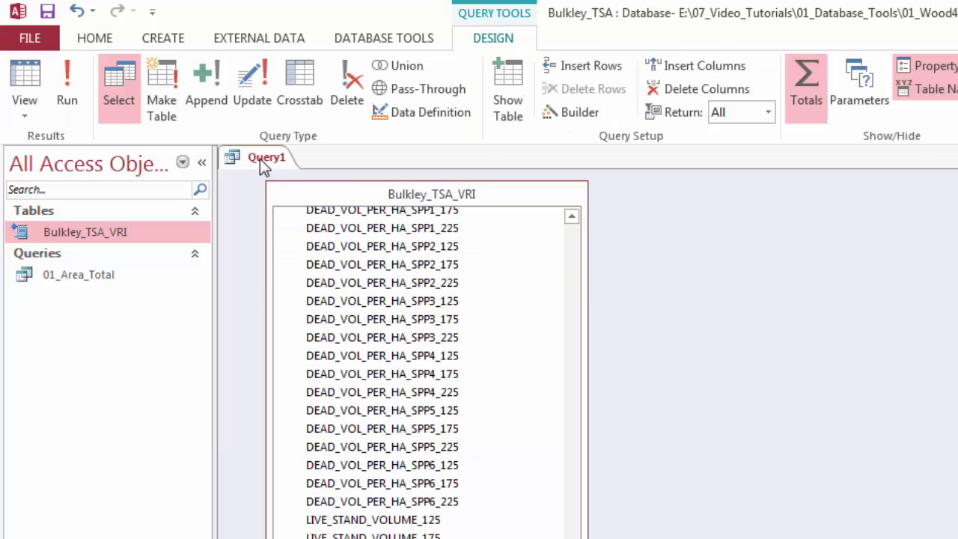
# - Save the query as 02_Area_BCLCS_Overview
pyautogui.rightClick(259, 166)
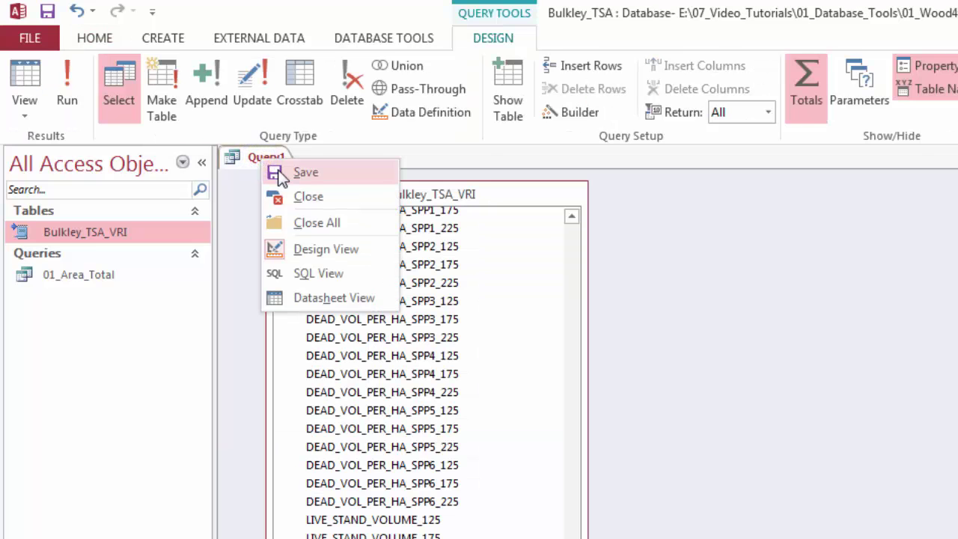
pyautogui.click(278, 173)
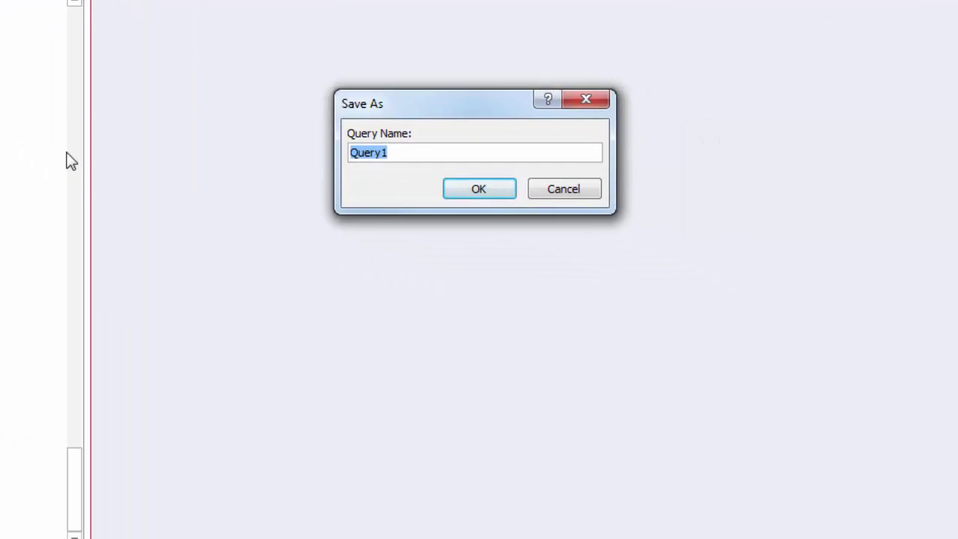
pyautogui.write('02_Area_BCLCS_')
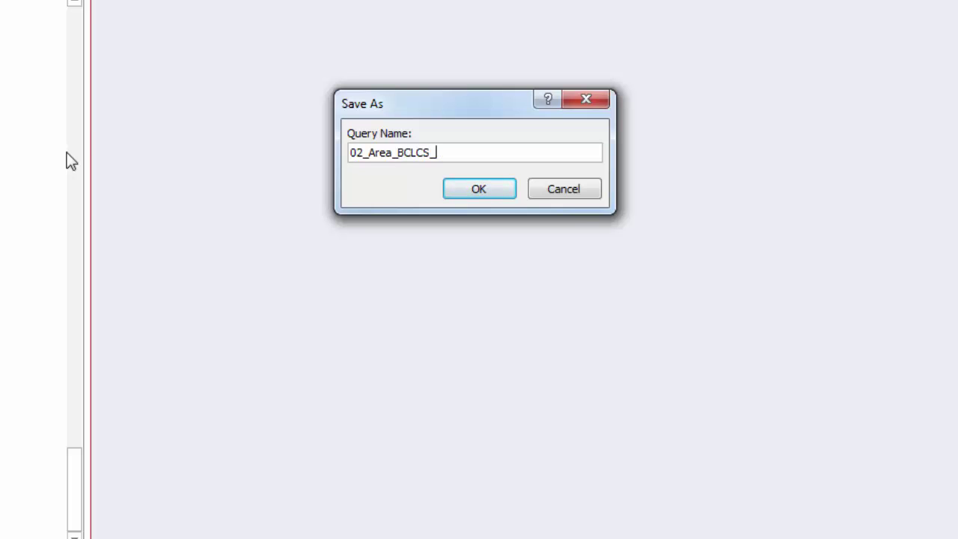
pyautogui.write('Overview')
pyautogui.click(479, 188)
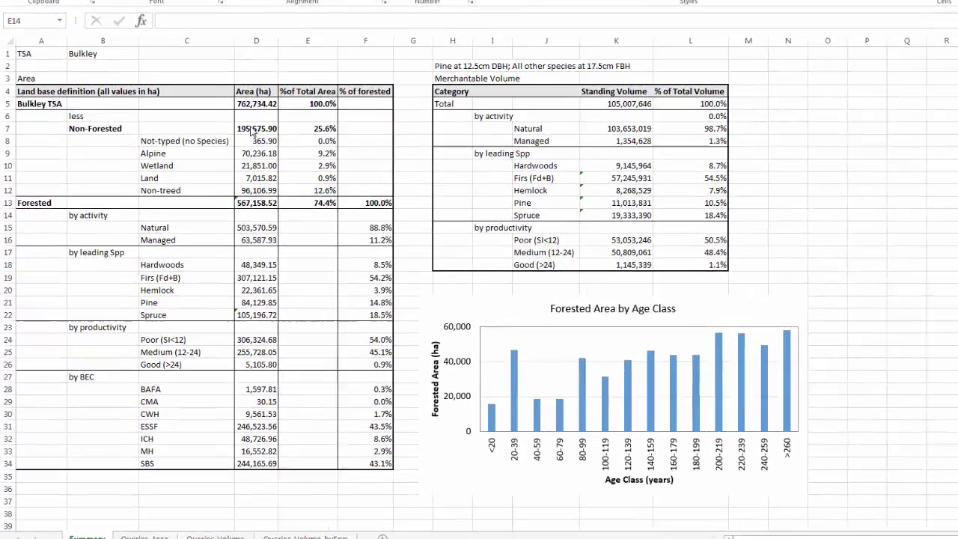
# - In the Excel workbook DBtools_Wood492_Summary.xlsx, examine the Non-Forested and Forested areas and their percentages of total area
pyautogui.click(209, 177)
pyautogui.moveTo(297, 73); pyautogui.dragTo(389, 170)
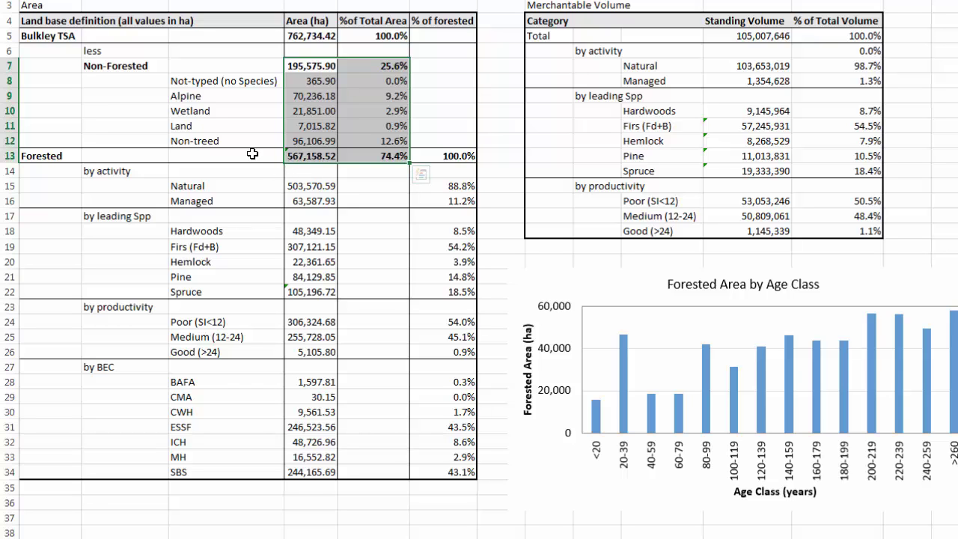
pyautogui.click(294, 155)
pyautogui.click(360, 156)
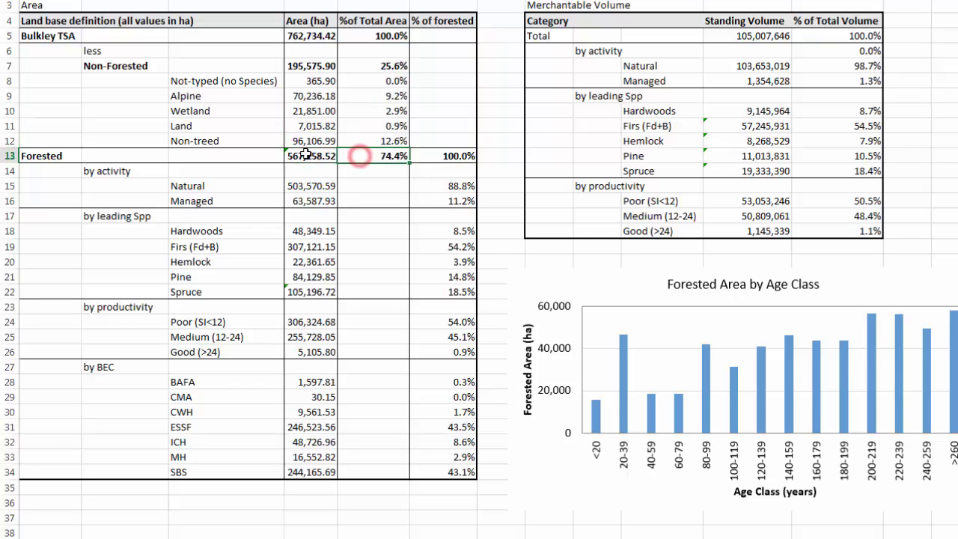
pyautogui.click(307, 154)
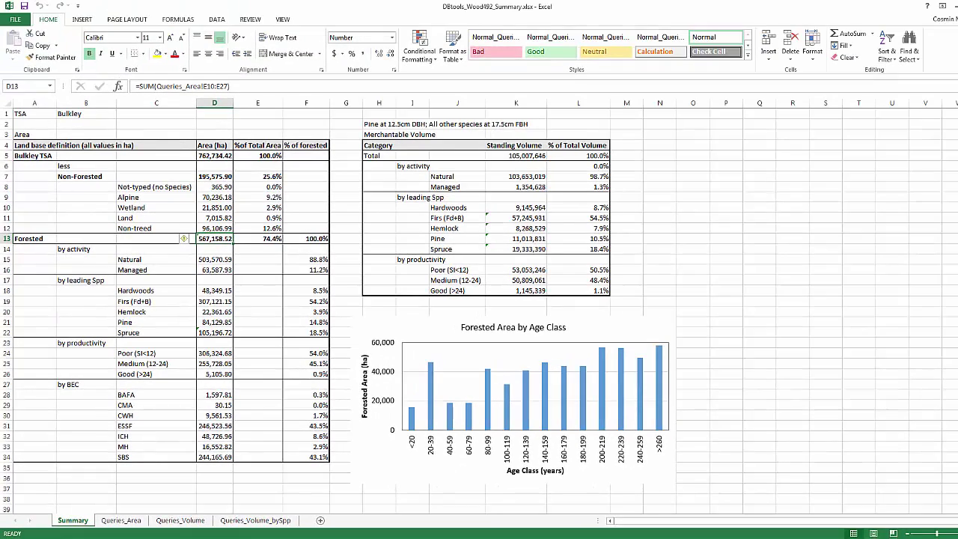
# - Back in Access, close the overview query and start a new design query on Bulkley_TSA_VRI with an enlarged field list
pyautogui.hotkey('alt', 'Tab')
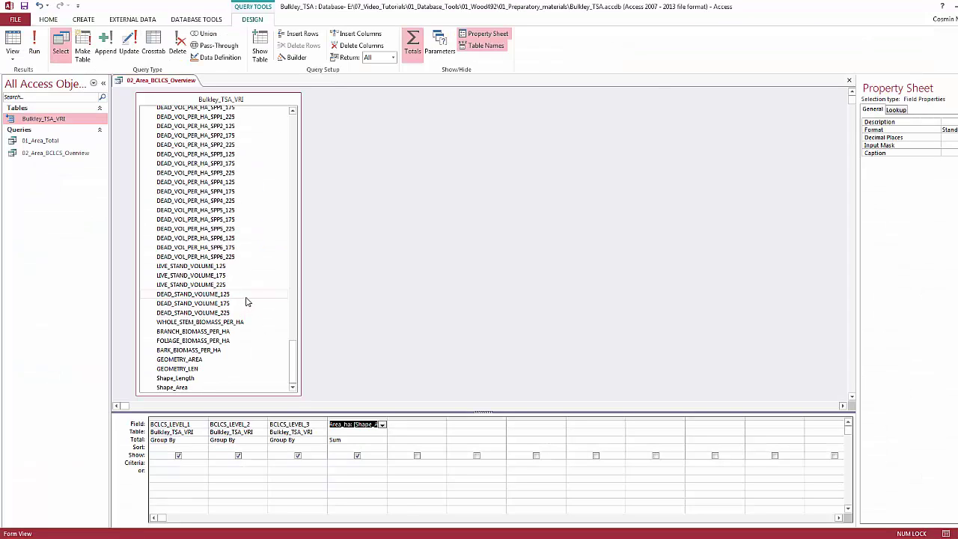
pyautogui.click(849, 80)
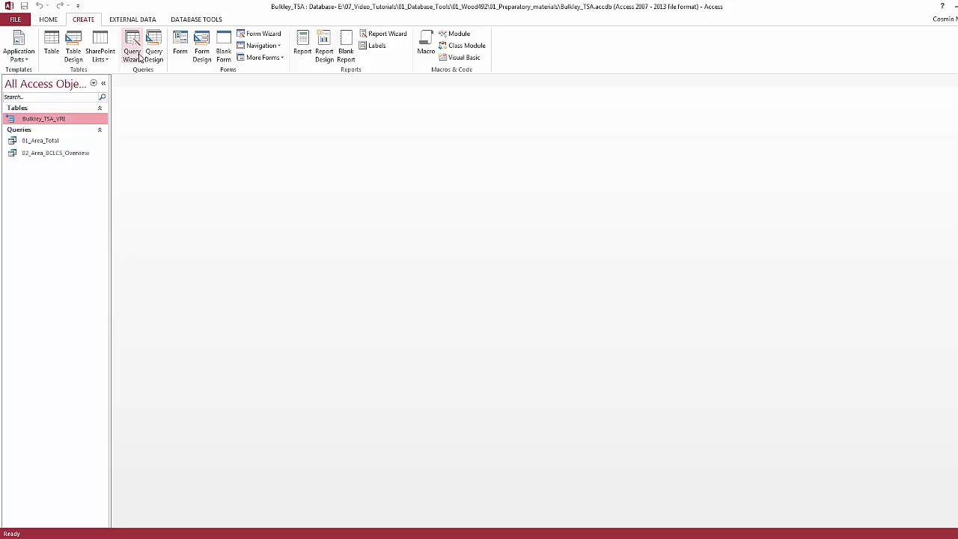
pyautogui.click(152, 46)
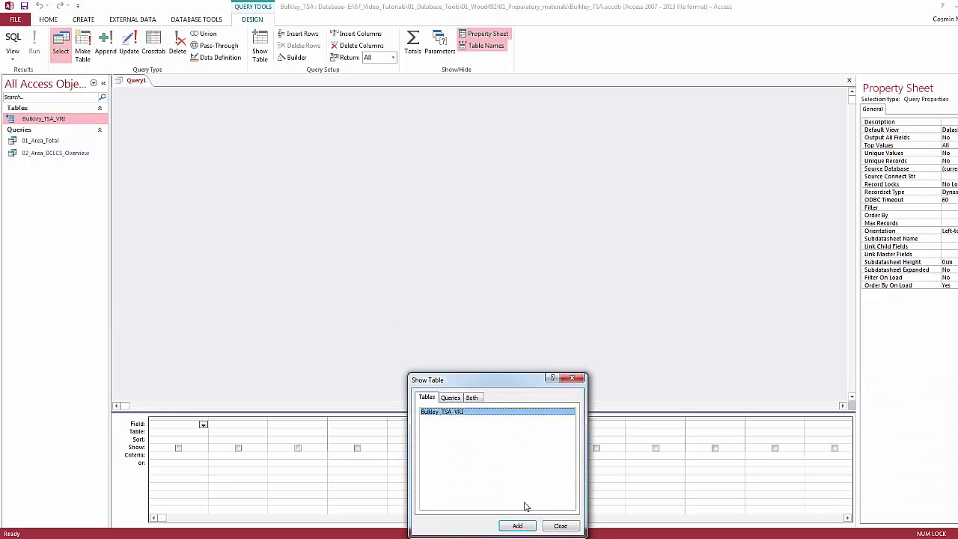
pyautogui.click(524, 527)
pyautogui.click(560, 526)
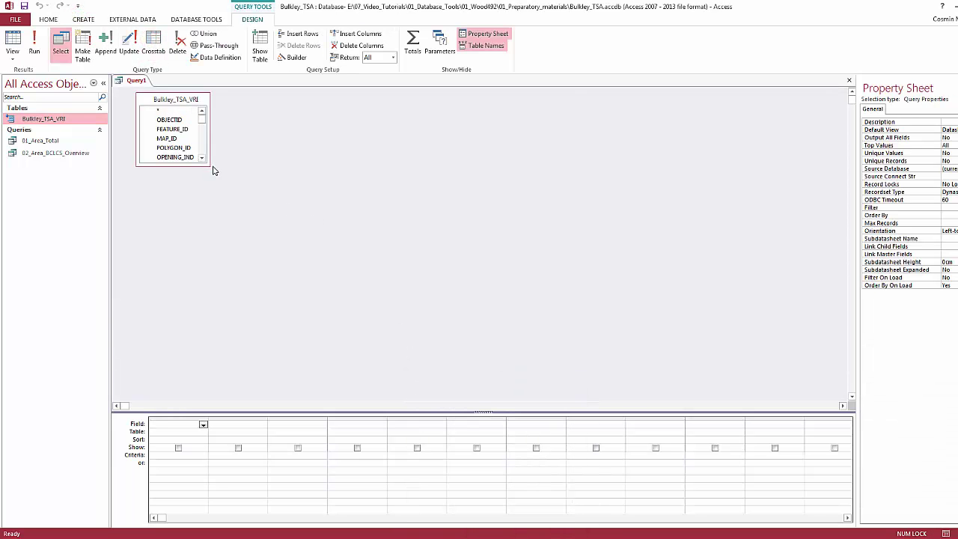
pyautogui.moveTo(212, 164); pyautogui.dragTo(303, 385)
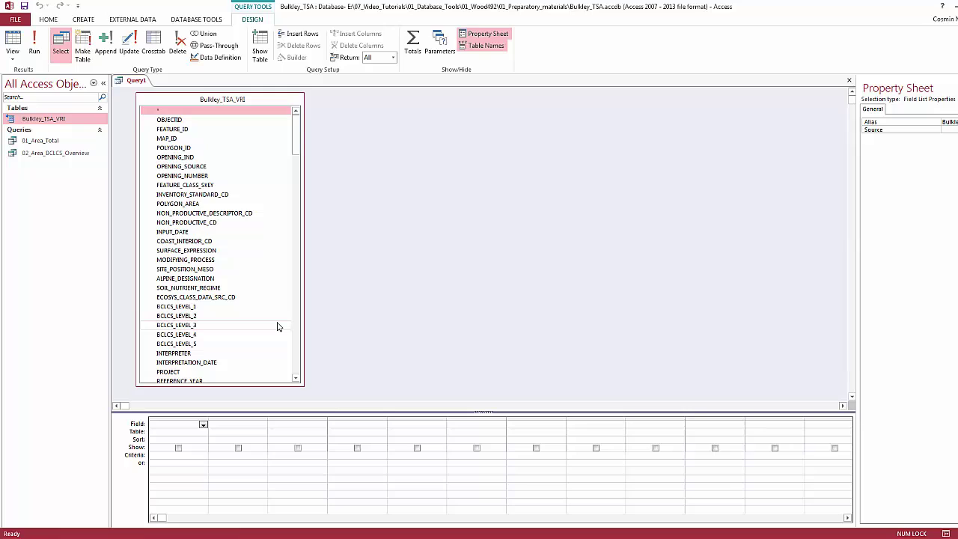
# - Add BCLCS_LEVEL_1 to BCLCS_LEVEL_3 to the new query's grid and group the records by them
pyautogui.click(189, 307)
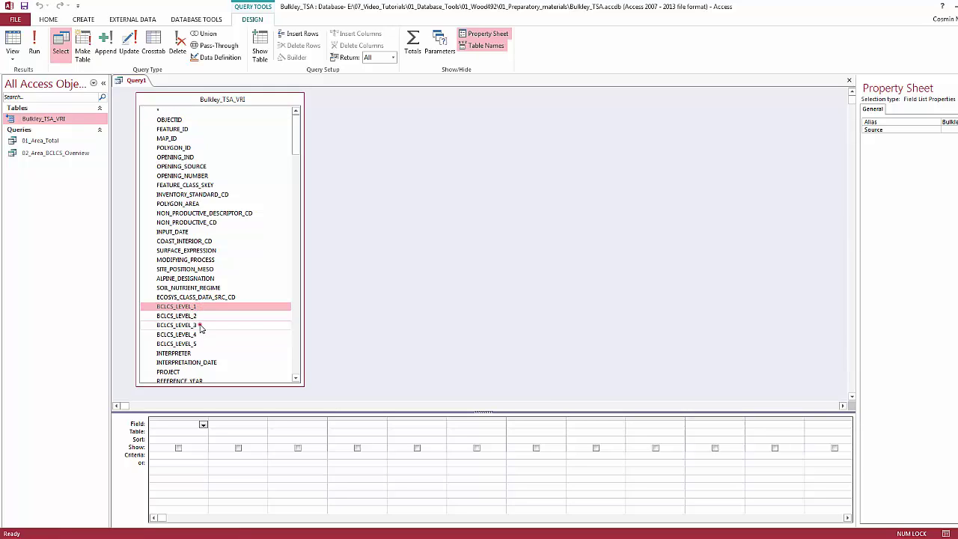
pyautogui.keyDown('shift'); pyautogui.click(200, 325); pyautogui.keyUp('shift')
pyautogui.moveTo(201, 323); pyautogui.dragTo(184, 430)
pyautogui.click(413, 50)
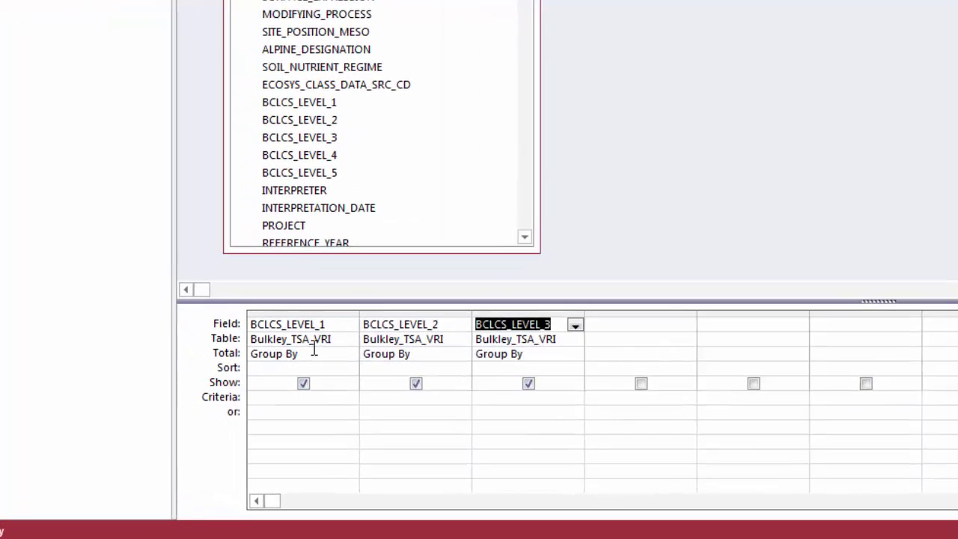
pyautogui.click(326, 387)
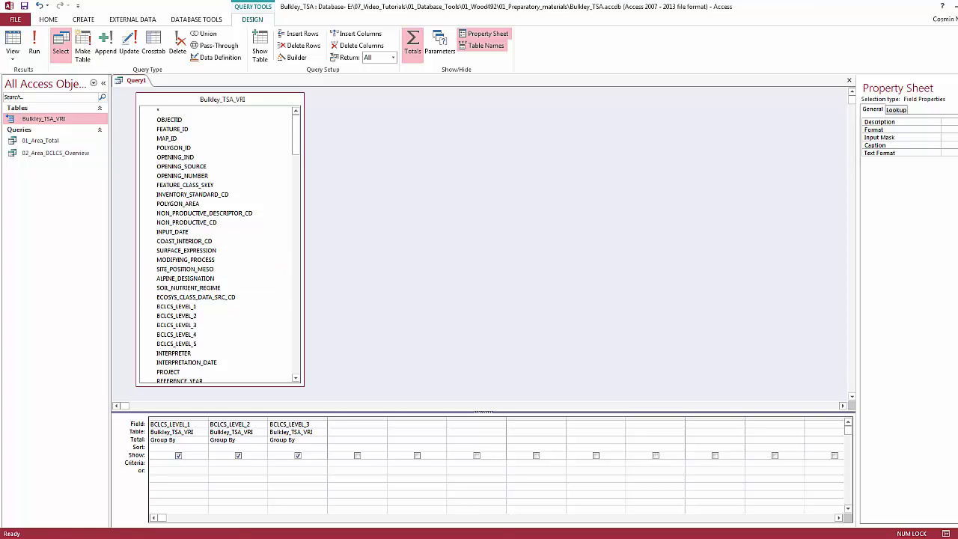
# - In the VRI data dictionary PDF, examine the permitted values of BCLCS levels 1, 2 and 3 for vegetated, treed and upland polygons
pyautogui.hotkey('alt', 'Tab')
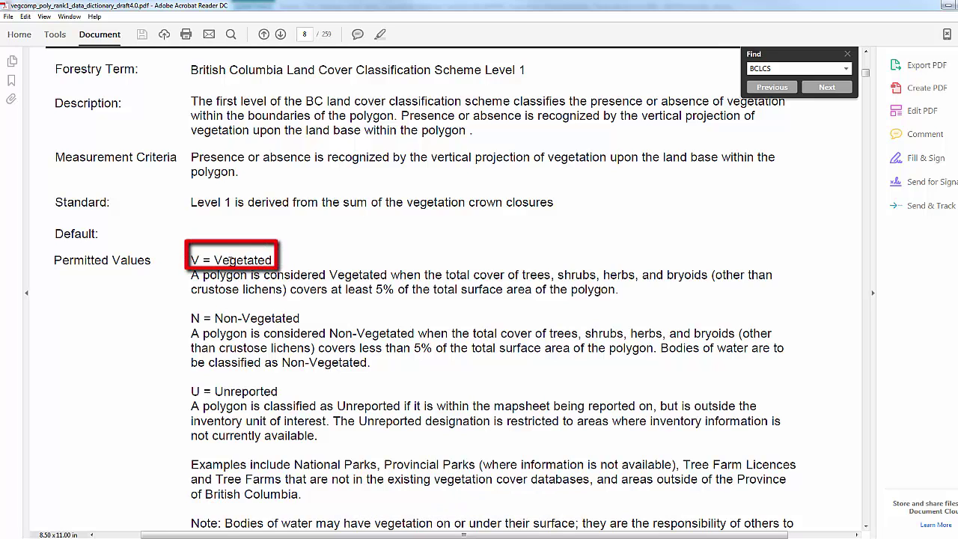
pyautogui.scroll(-4, 261, 322)
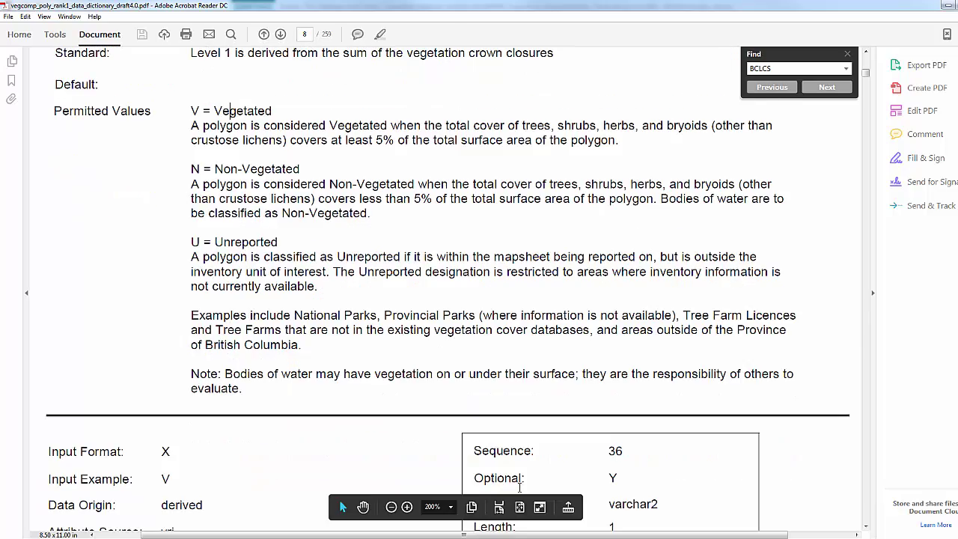
pyautogui.scroll(-15, 436, 390)
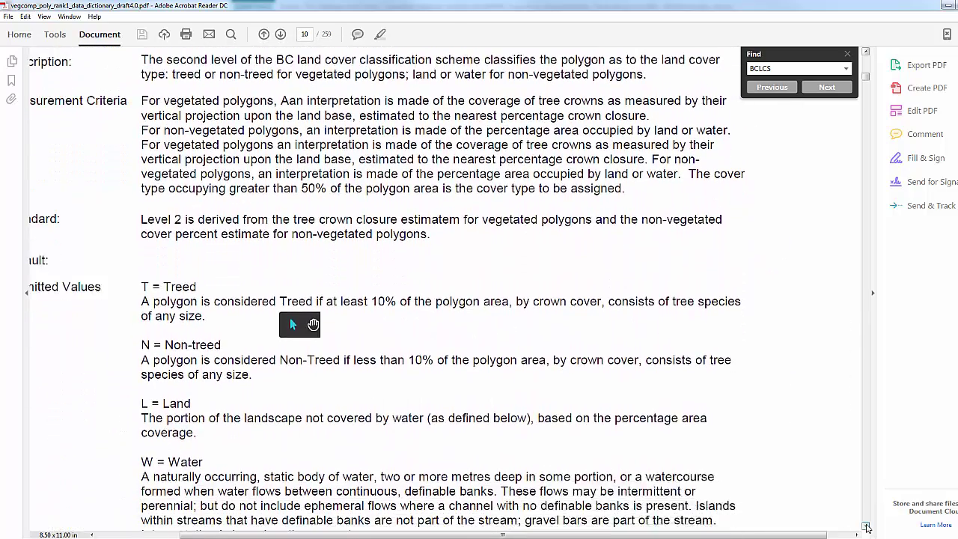
pyautogui.moveTo(141, 253); pyautogui.dragTo(199, 254)
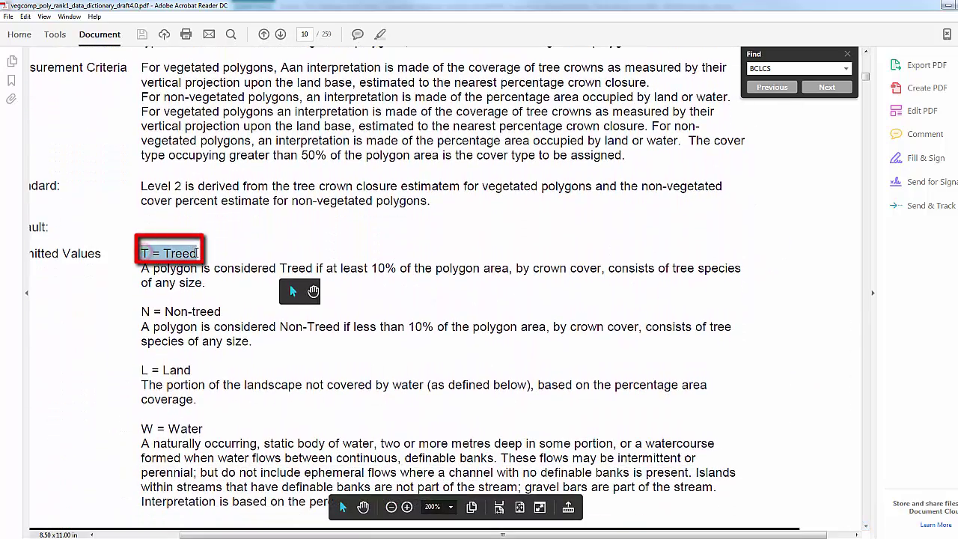
pyautogui.click(865, 511)
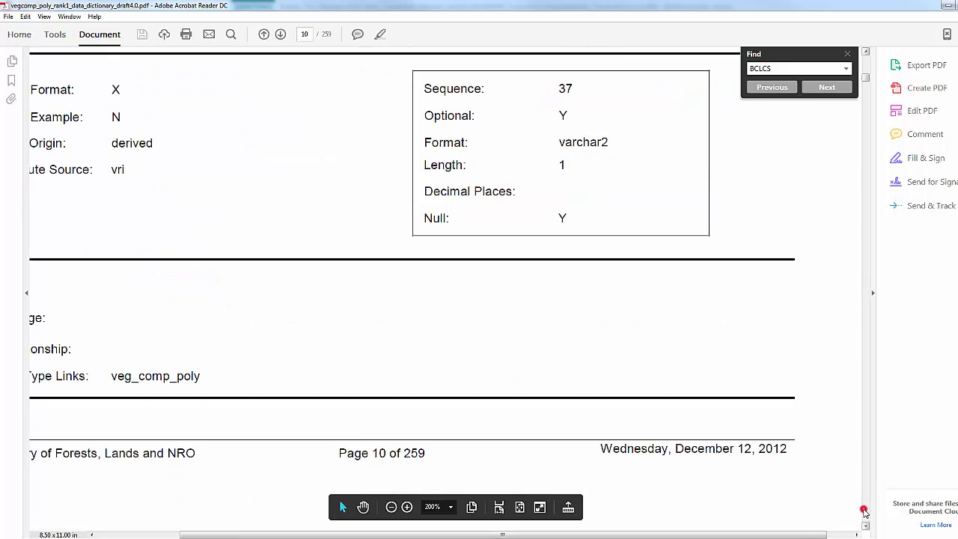
pyautogui.click(864, 510)
pyautogui.click(268, 396)
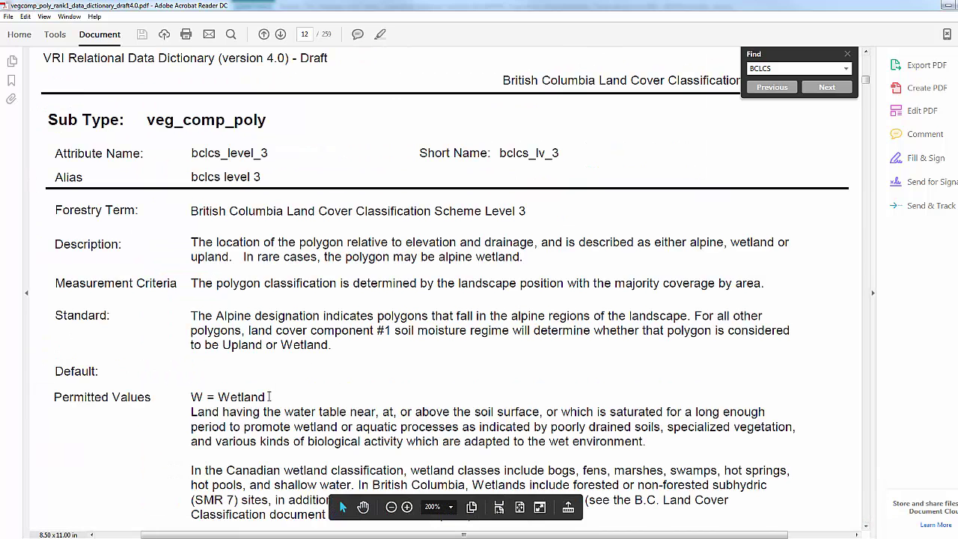
pyautogui.scroll(-5, 294, 402)
pyautogui.moveTo(190, 328); pyautogui.dragTo(270, 327)
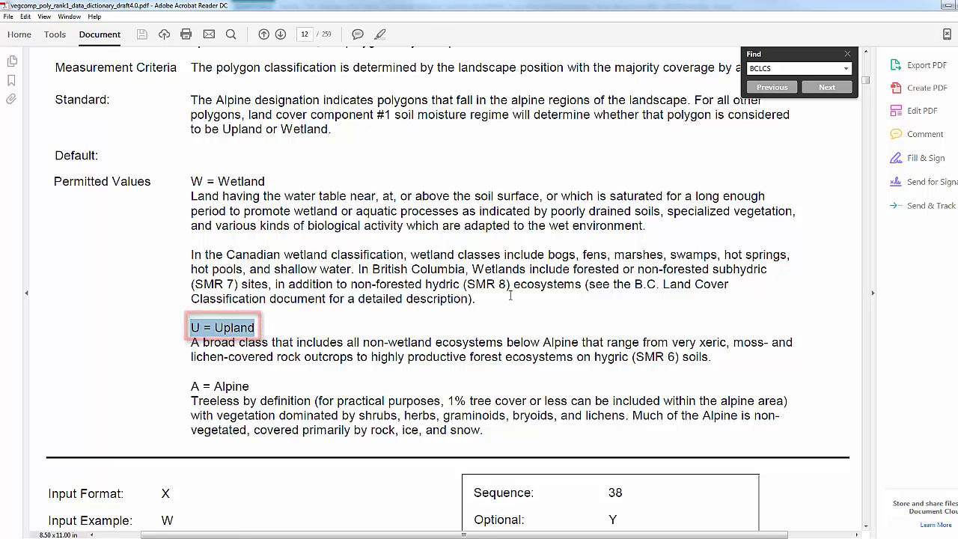
# - Back in Access, set the query criteria to V for BCLCS_LEVEL_1, T for BCLCS_LEVEL_2 and U for BCLCS_LEVEL_3
pyautogui.click(948, 6)
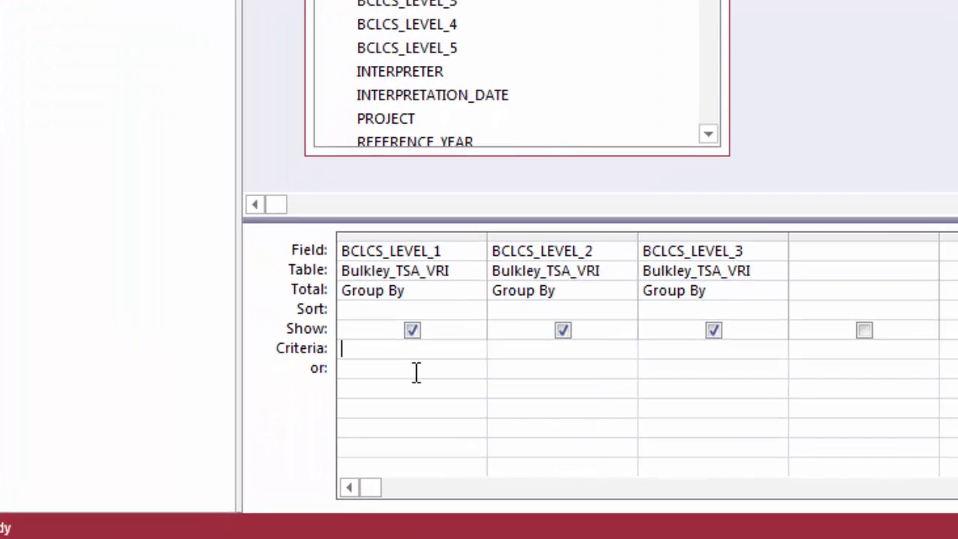
pyautogui.click(551, 354)
pyautogui.write('T')
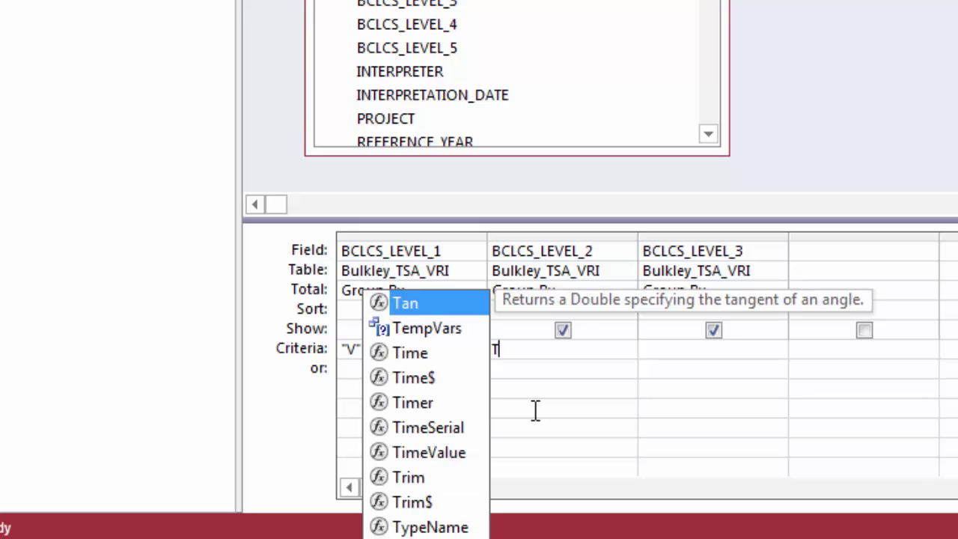
pyautogui.click(693, 352)
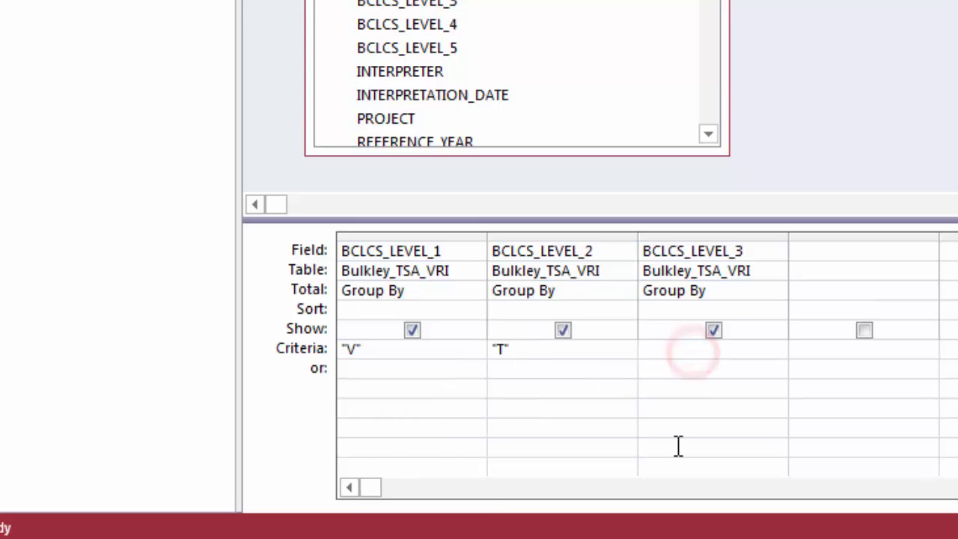
pyautogui.write('U')
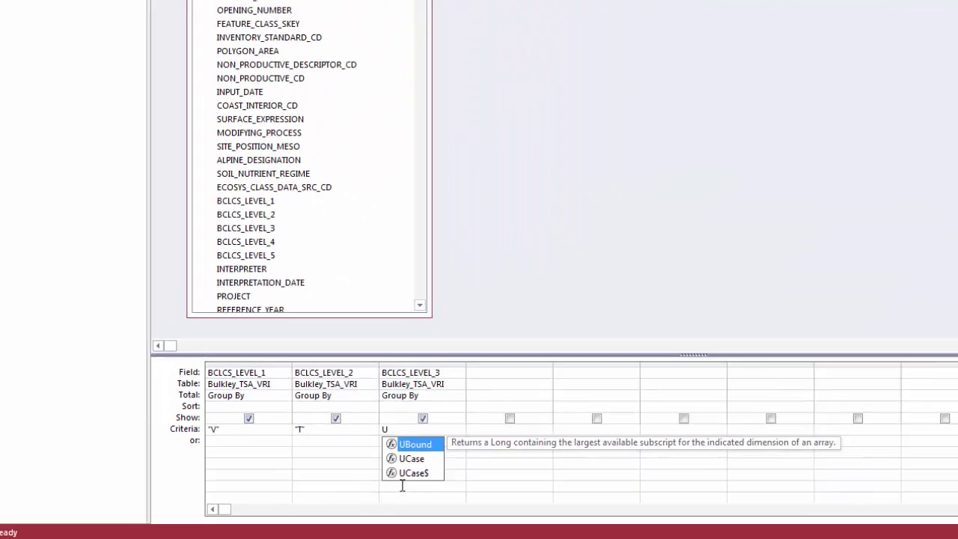
# - Add SPECIES_CD_1 from the field list to the query grid after BCLCS_LEVEL_3
pyautogui.click(486, 372)
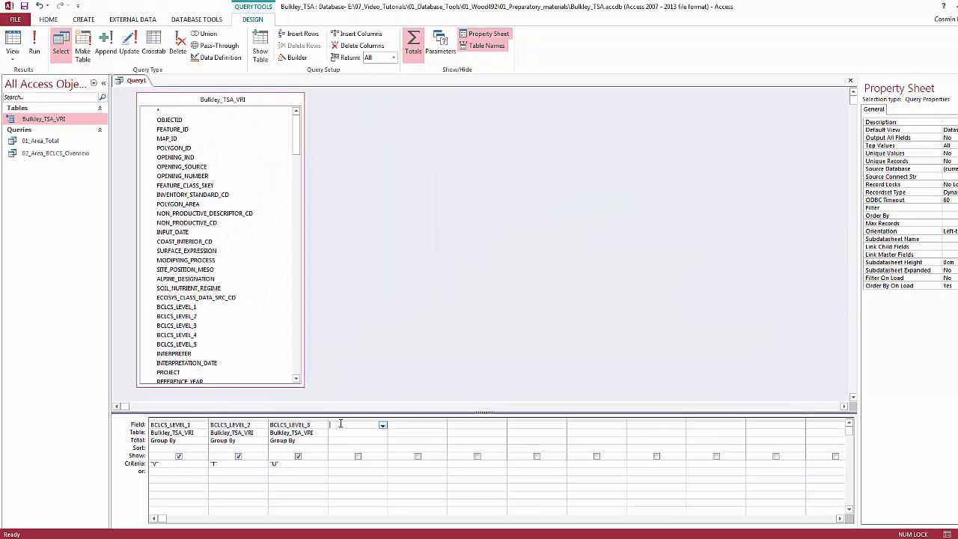
pyautogui.moveTo(300, 155); pyautogui.dragTo(302, 243)
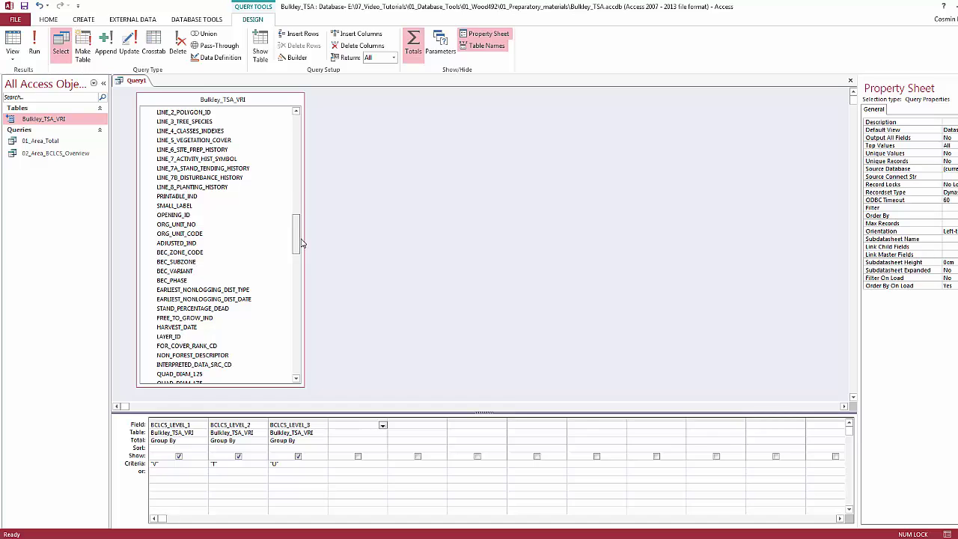
pyautogui.moveTo(302, 243); pyautogui.dragTo(300, 295)
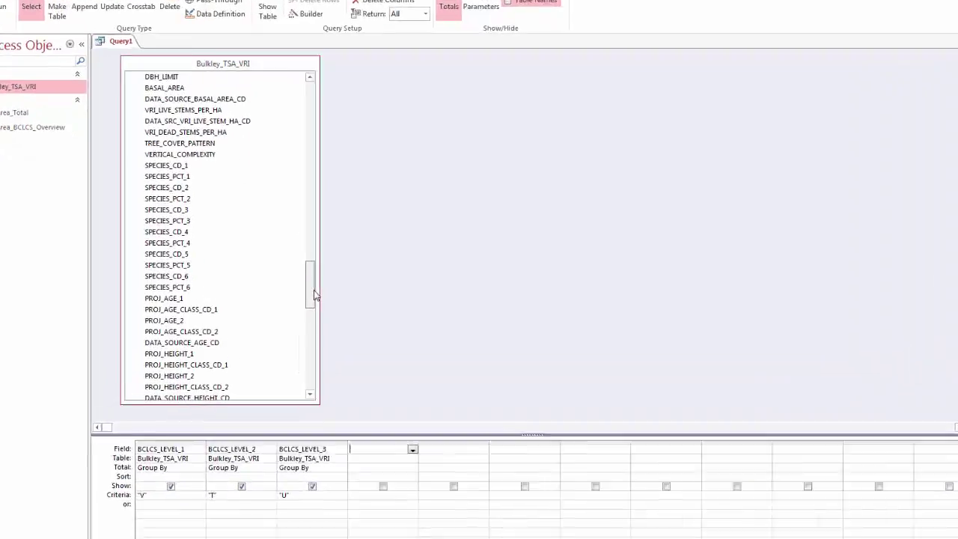
pyautogui.click(184, 164)
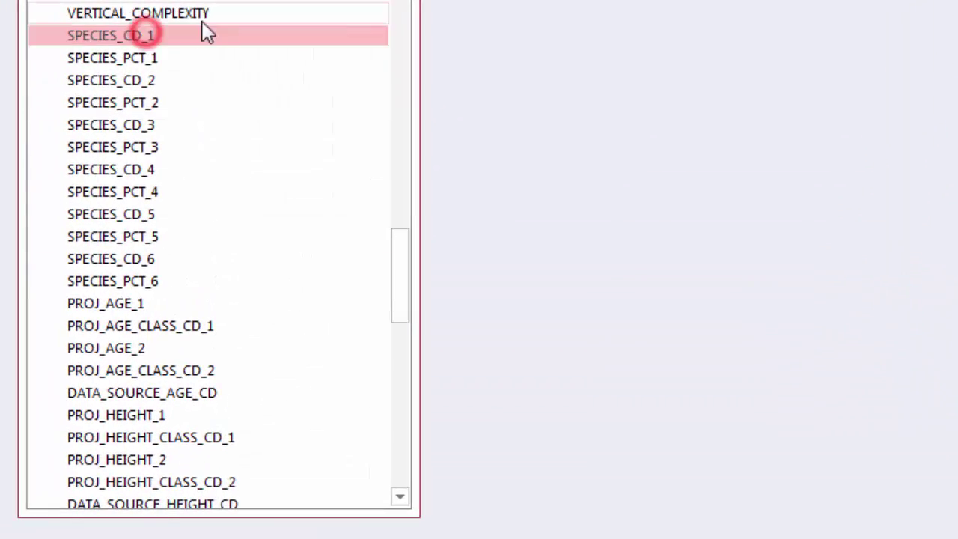
pyautogui.moveTo(201, 21); pyautogui.dragTo(519, 499)
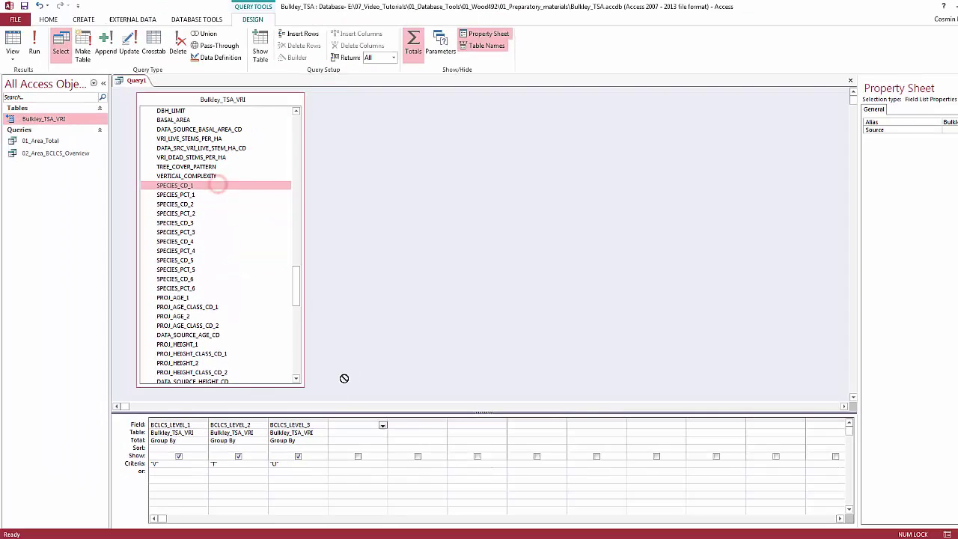
pyautogui.moveTo(345, 378); pyautogui.dragTo(341, 428)
# - Add Shape_Area to the query grid as a calculated hectares column and name it Area_ha
pyautogui.scroll(-10, 217, 262)
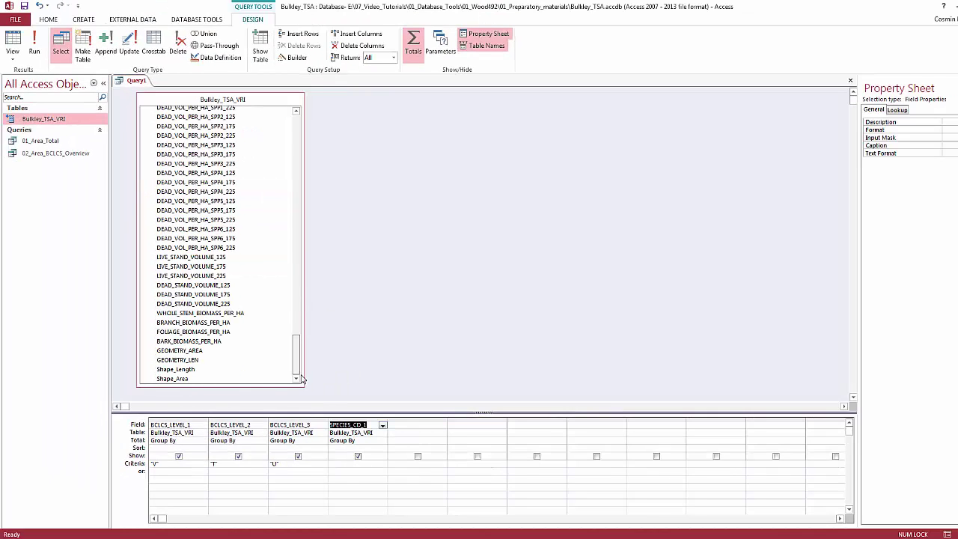
pyautogui.moveTo(197, 379); pyautogui.dragTo(418, 426)
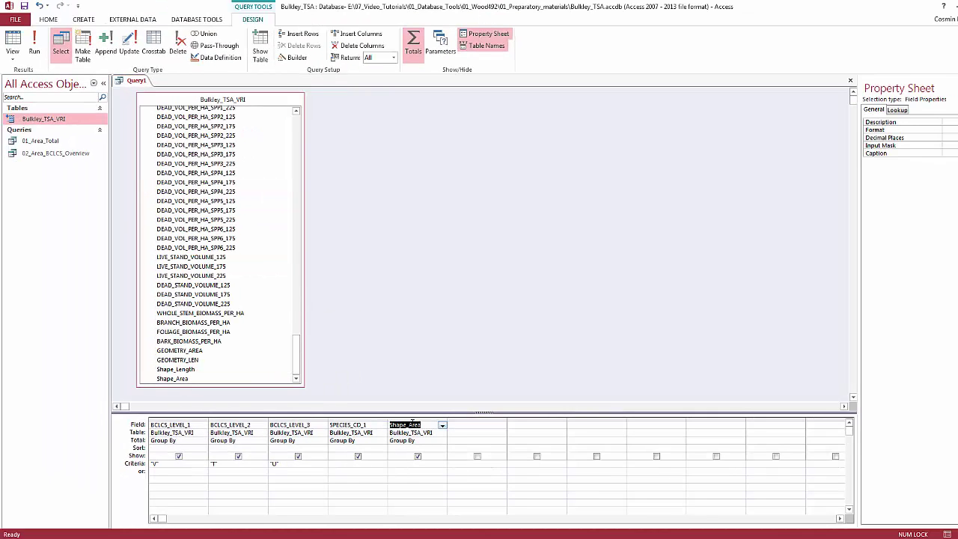
pyautogui.click(426, 424)
pyautogui.click(441, 448)
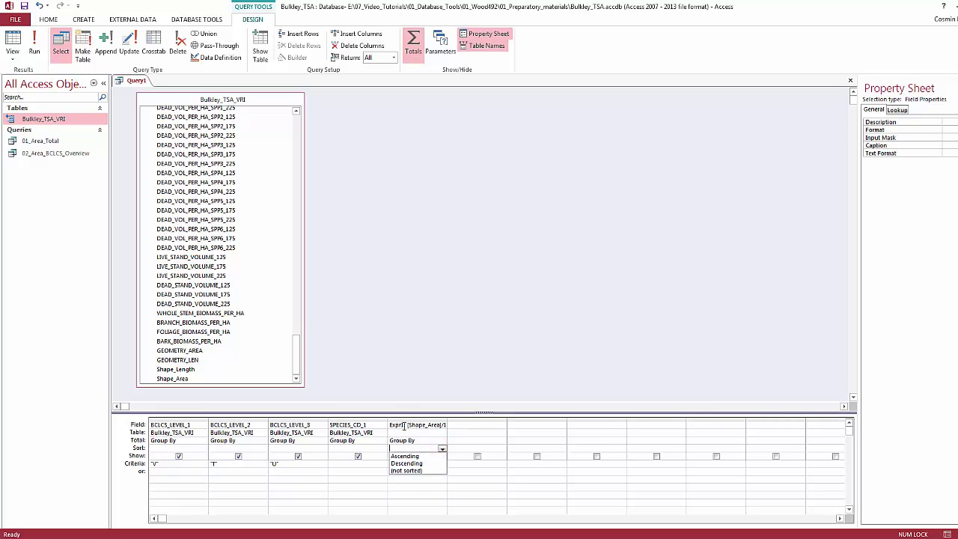
pyautogui.moveTo(404, 426); pyautogui.dragTo(361, 440)
pyautogui.write('Area_ha')
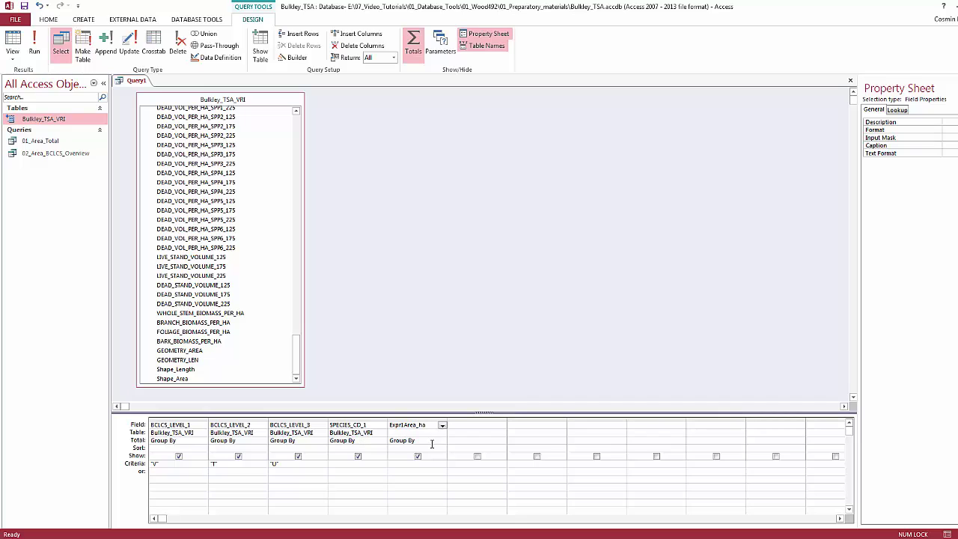
# - Total the Area_ha column with Sum, correcting its Shape_Area expression, and give it the Standard number format
pyautogui.click(433, 442)
pyautogui.click(442, 441)
pyautogui.click(414, 456)
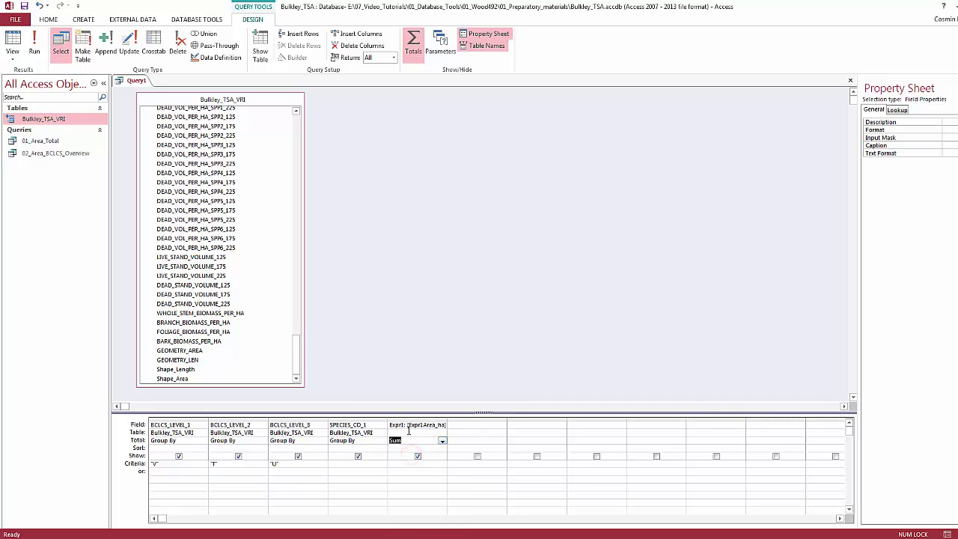
pyautogui.click(402, 425)
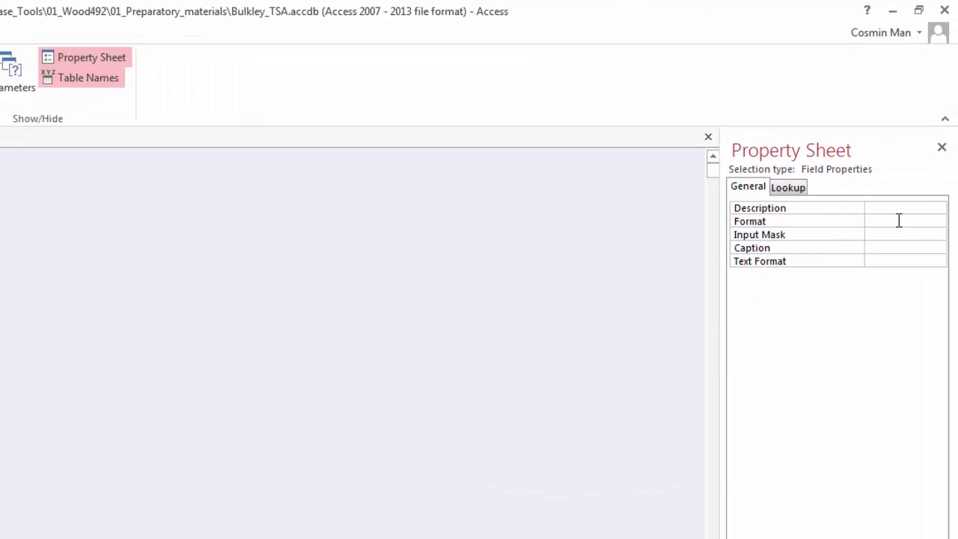
pyautogui.click(897, 218)
pyautogui.click(939, 223)
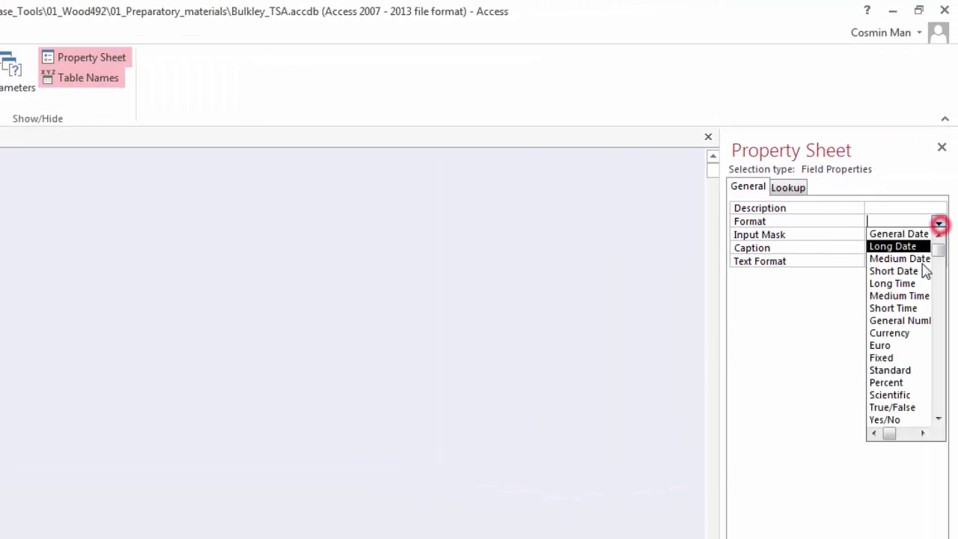
pyautogui.click(911, 371)
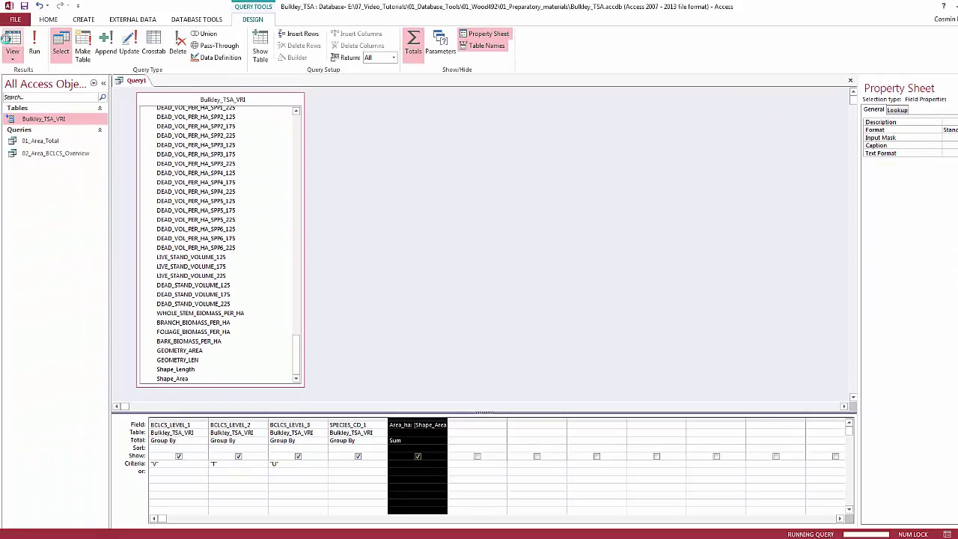
# - Run the query and save it as 03_Area_Forested_by_Spp
pyautogui.click(8, 41)
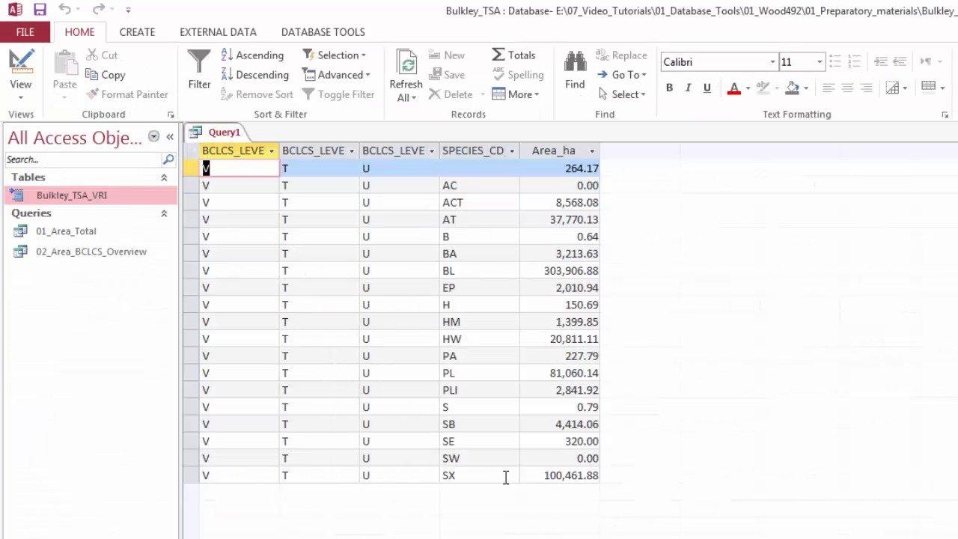
pyautogui.rightClick(212, 133)
pyautogui.click(238, 145)
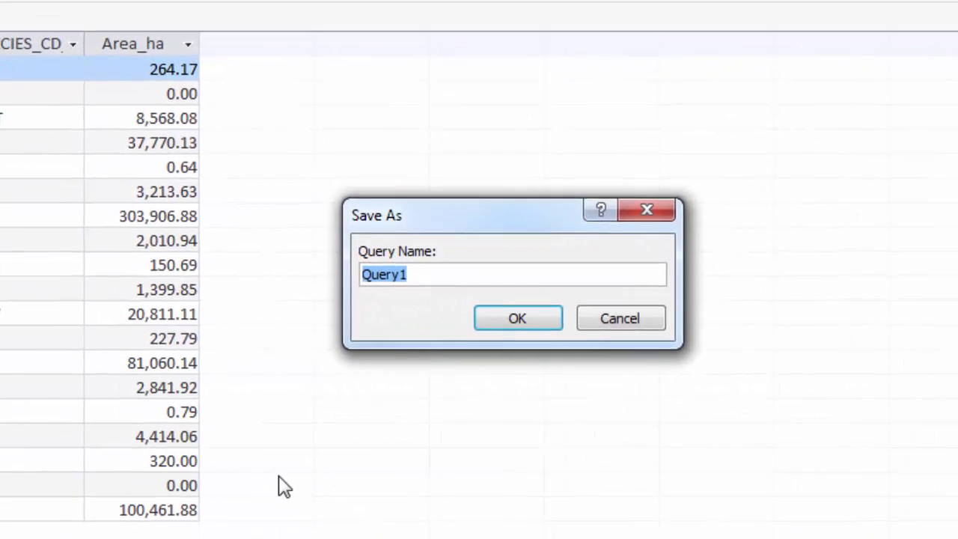
pyautogui.write('03_Area')
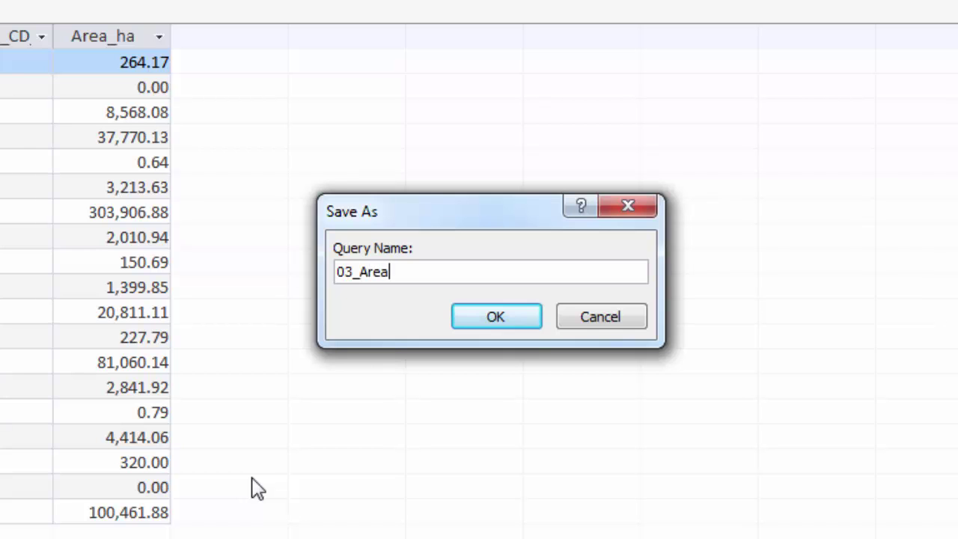
pyautogui.write('_Forested_by_Spp')
pyautogui.click(513, 317)
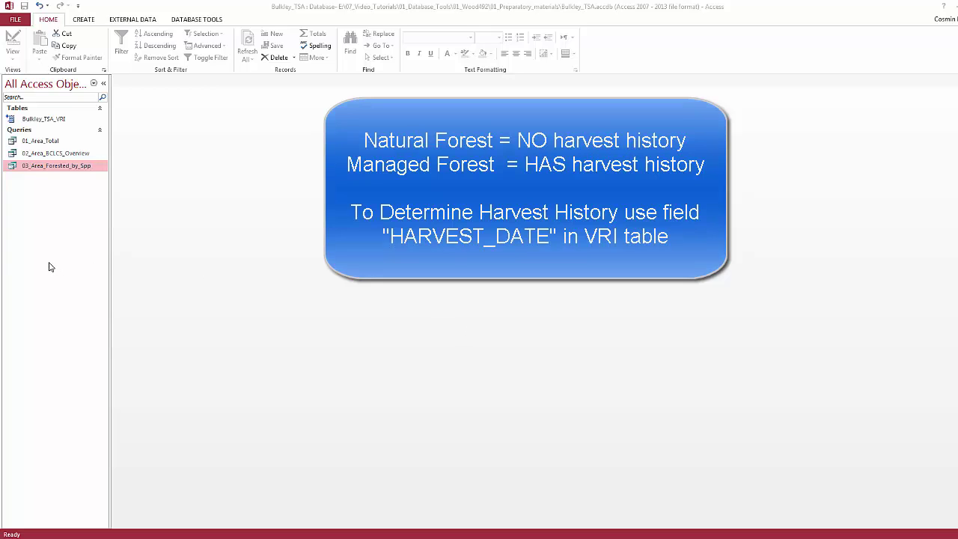
# - Start a new design query on the Bulkley_TSA_VRI table and enlarge its field list
pyautogui.click(82, 21)
pyautogui.click(155, 48)
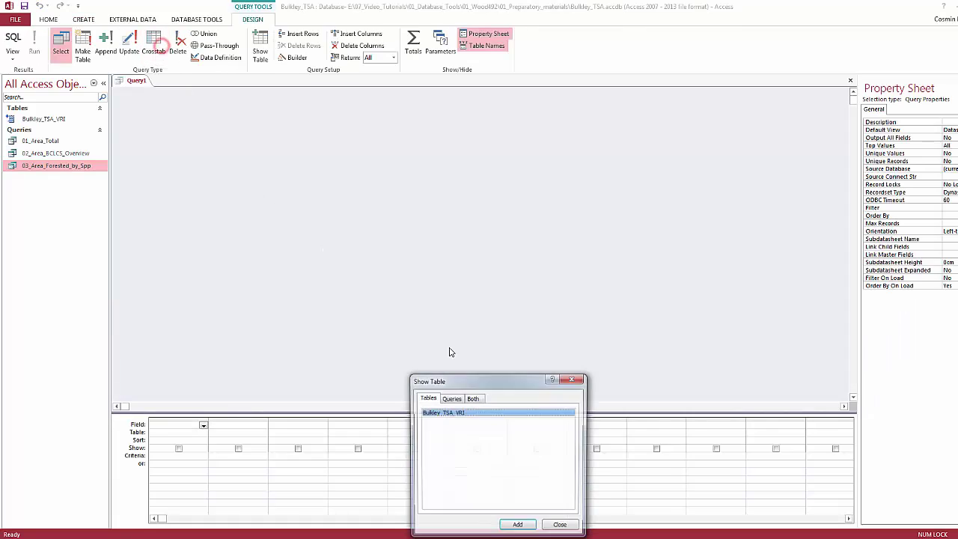
pyautogui.click(519, 527)
pyautogui.click(555, 527)
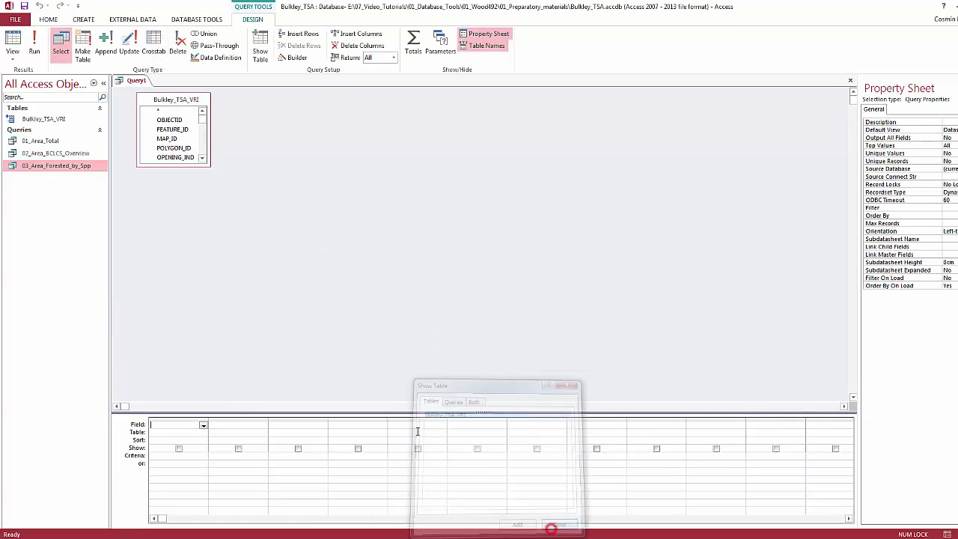
pyautogui.moveTo(208, 161); pyautogui.dragTo(302, 381)
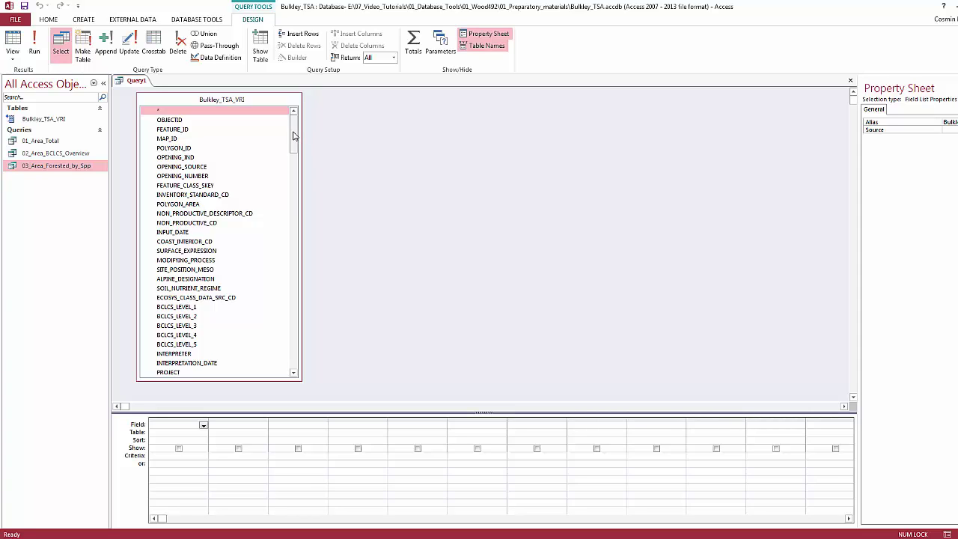
pyautogui.moveTo(293, 135); pyautogui.dragTo(315, 113)
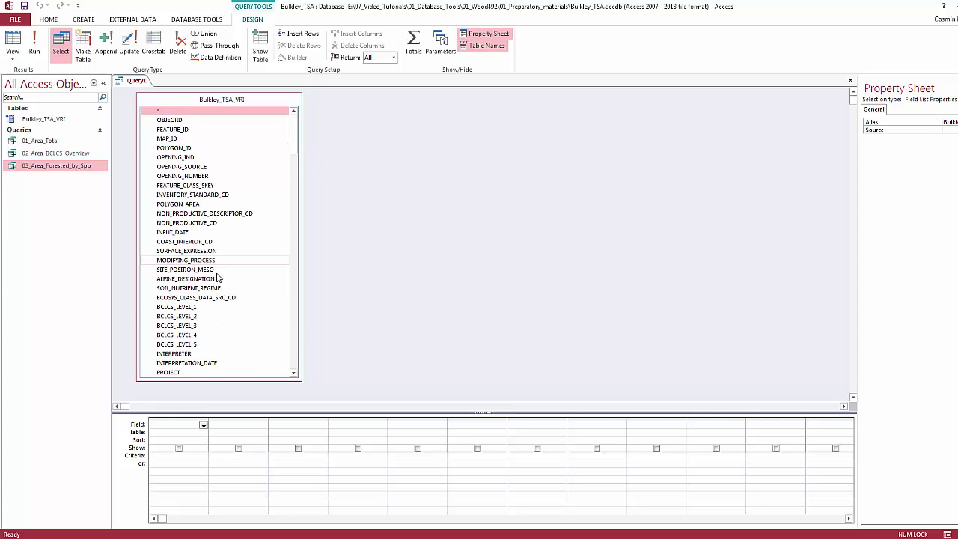
# - Add the fields BCLCS_LEVEL_1 to BCLCS_LEVEL_3 to the new query's grid together
pyautogui.click(199, 308)
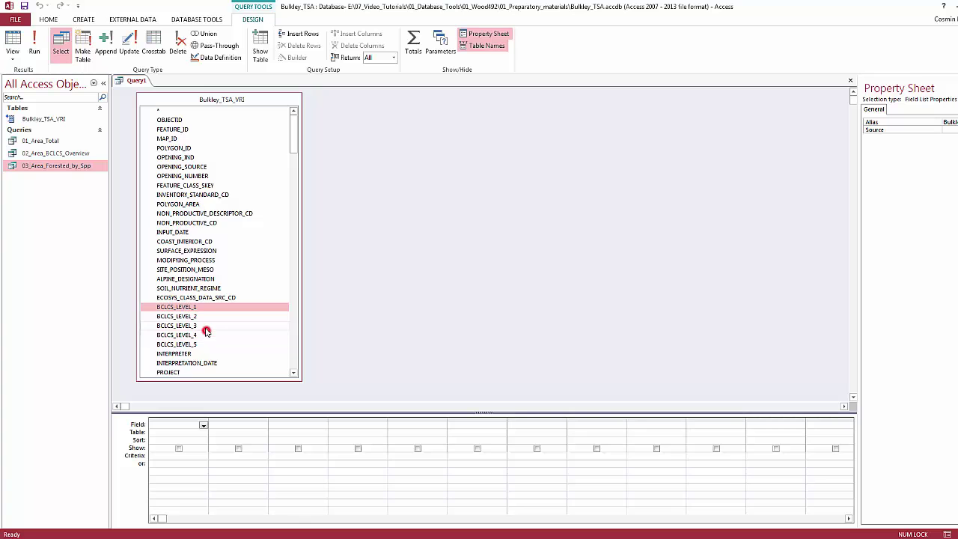
pyautogui.keyDown('shift'); pyautogui.click(199, 326); pyautogui.keyUp('shift')
pyautogui.moveTo(202, 307); pyautogui.dragTo(184, 428)
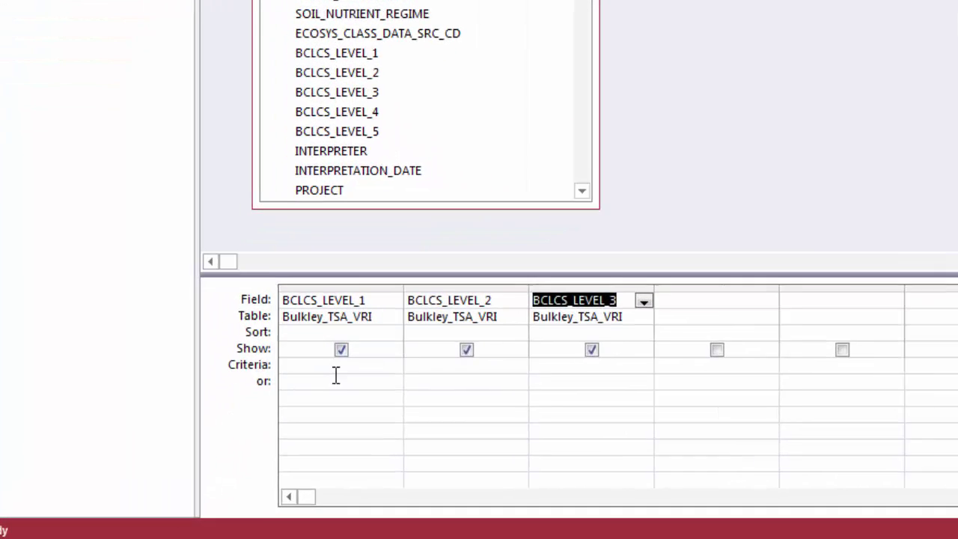
# - Set the criteria "V", "T" and "U" for BCLCS_LEVEL_1, BCLCS_LEVEL_2 and BCLCS_LEVEL_3, and turn on Totals for the query
pyautogui.click(175, 458)
pyautogui.write('V')
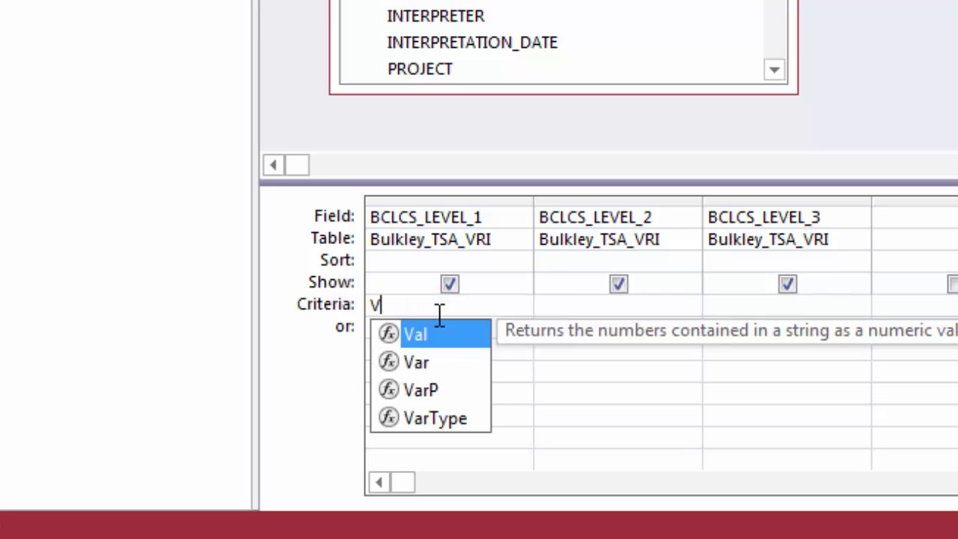
pyautogui.click(575, 306)
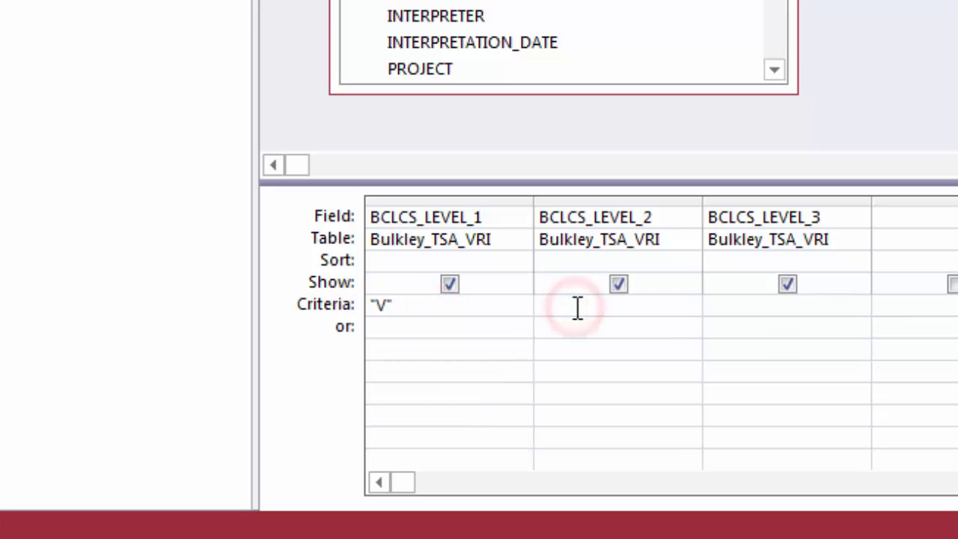
pyautogui.write('T')
pyautogui.click(783, 304)
pyautogui.write('U')
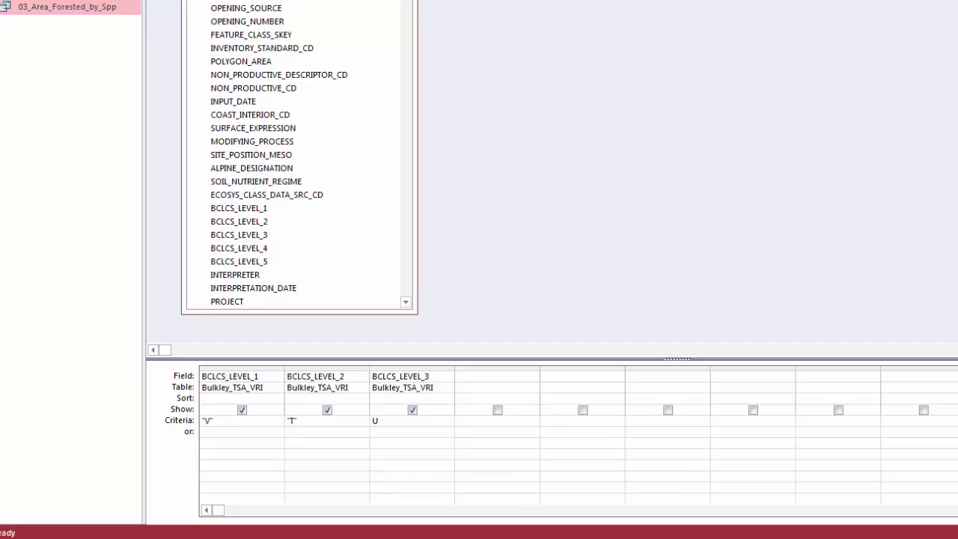
pyautogui.click(413, 45)
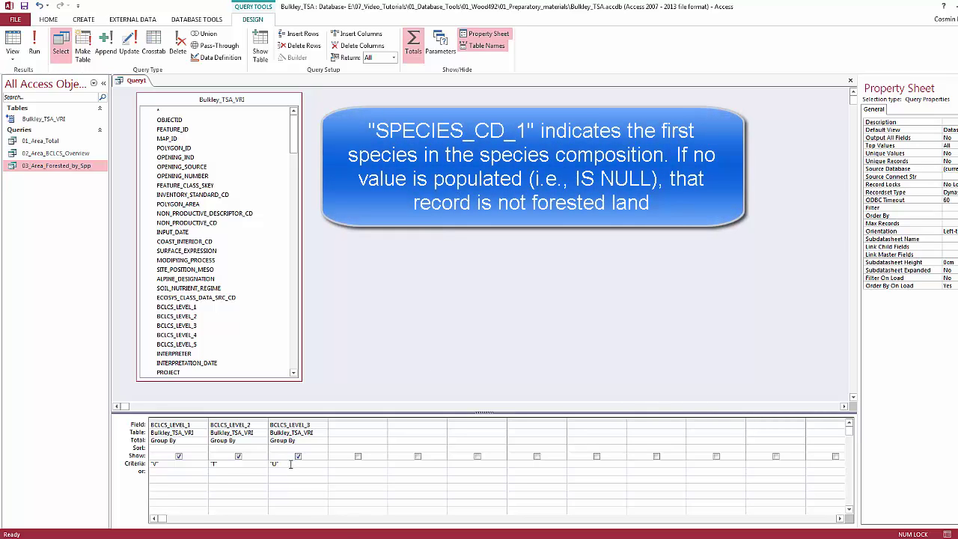
# - Add the SPECIES_CD_1 field to the query grid with the criterion Is Not Null
pyautogui.moveTo(294, 131); pyautogui.dragTo(292, 279)
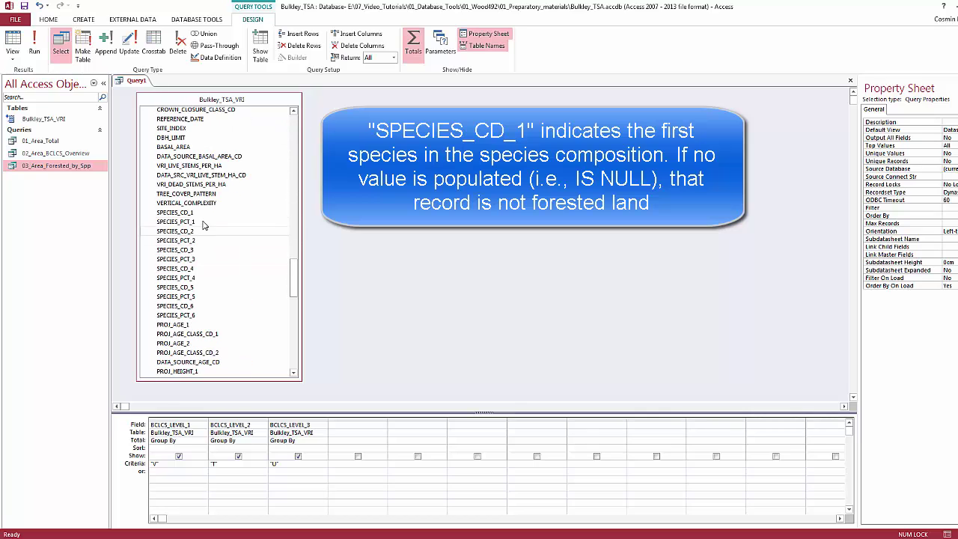
pyautogui.moveTo(196, 214); pyautogui.dragTo(358, 433)
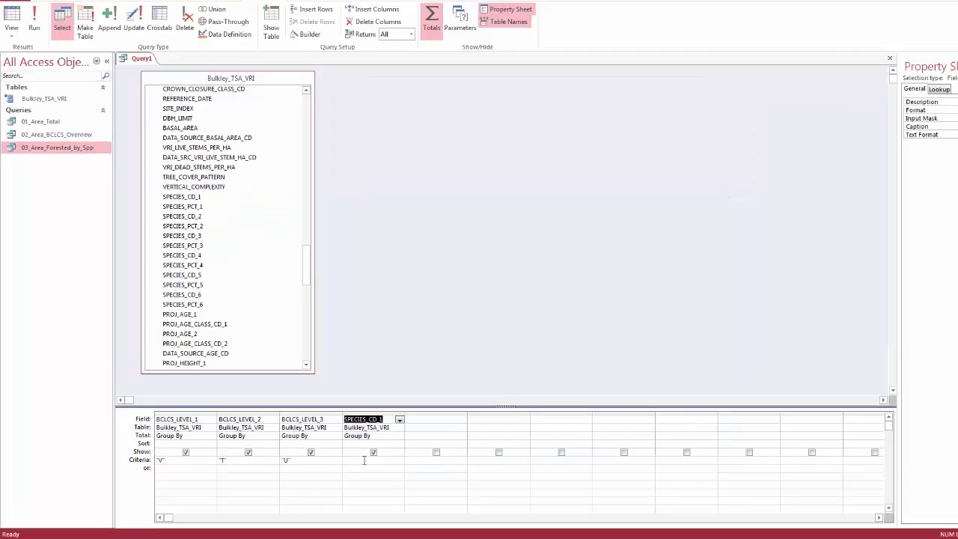
pyautogui.click(363, 461)
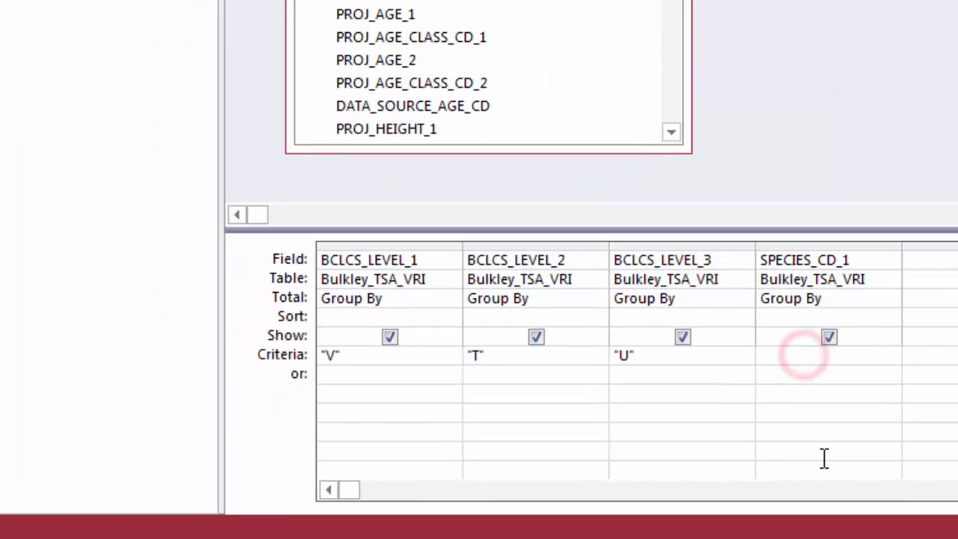
pyautogui.write('is not null')
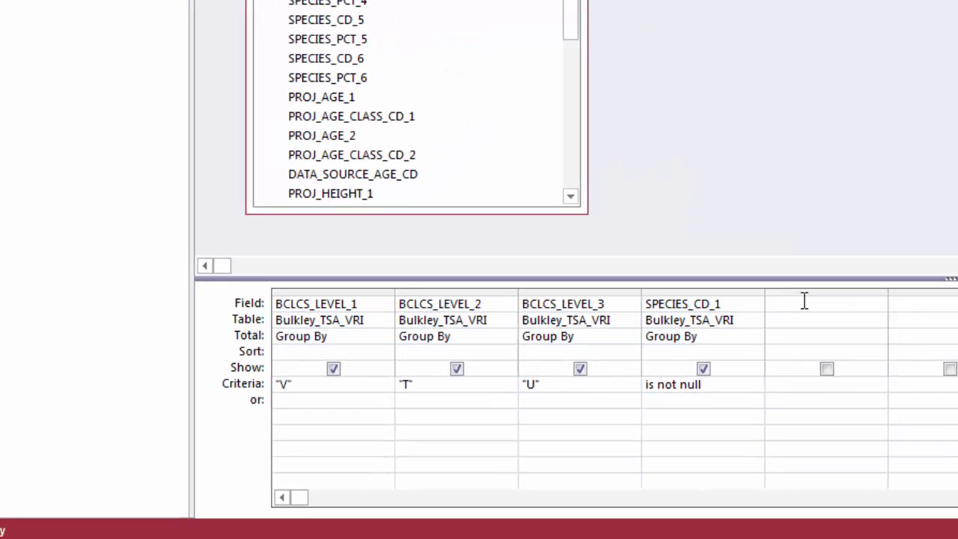
pyautogui.click(945, 259)
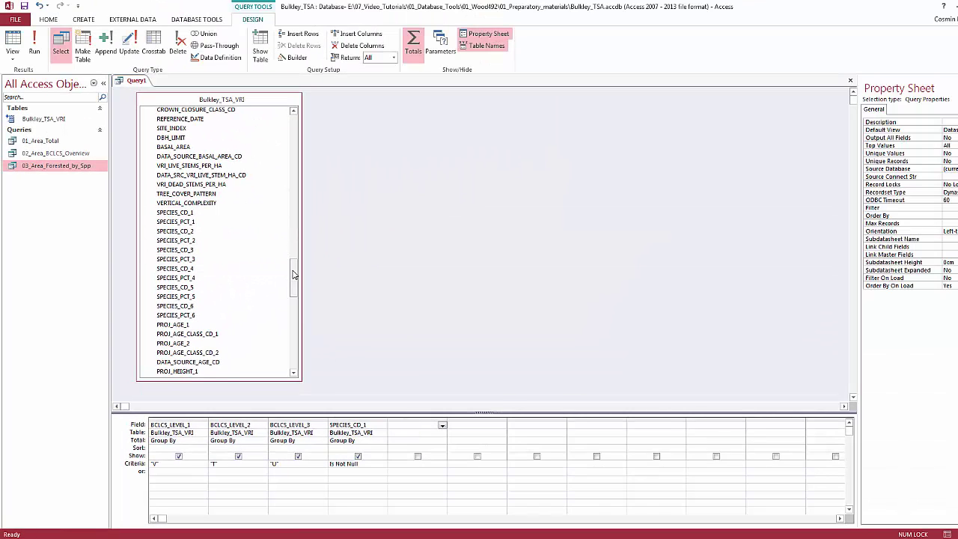
# - Find the HARVEST_DATE field in the table's field list and add it to the grid with the criterion Is Null
pyautogui.moveTo(293, 271)
pyautogui.mouseDown()
pyautogui.moveTo(297, 290)
pyautogui.moveTo(298, 283)
pyautogui.mouseUp()
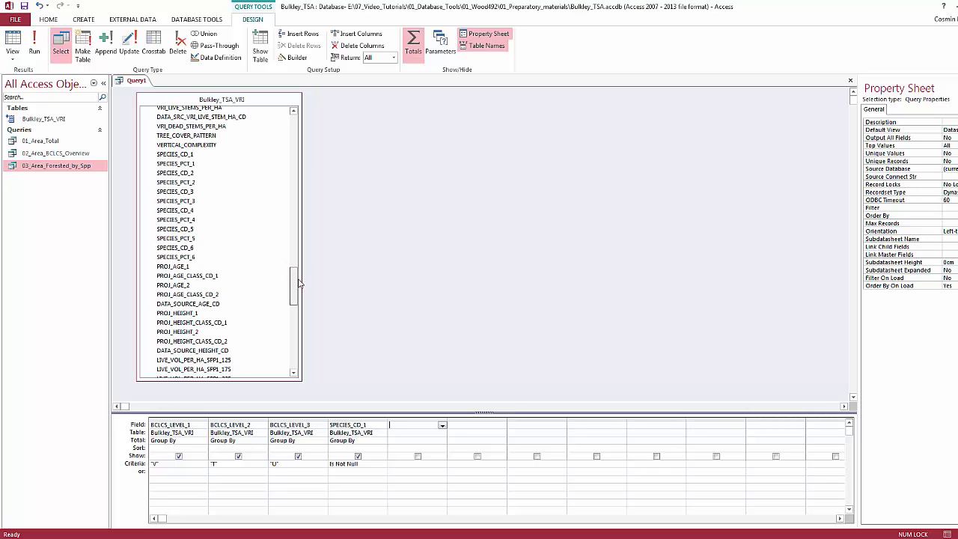
pyautogui.moveTo(297, 282); pyautogui.dragTo(294, 204)
pyautogui.click(179, 139)
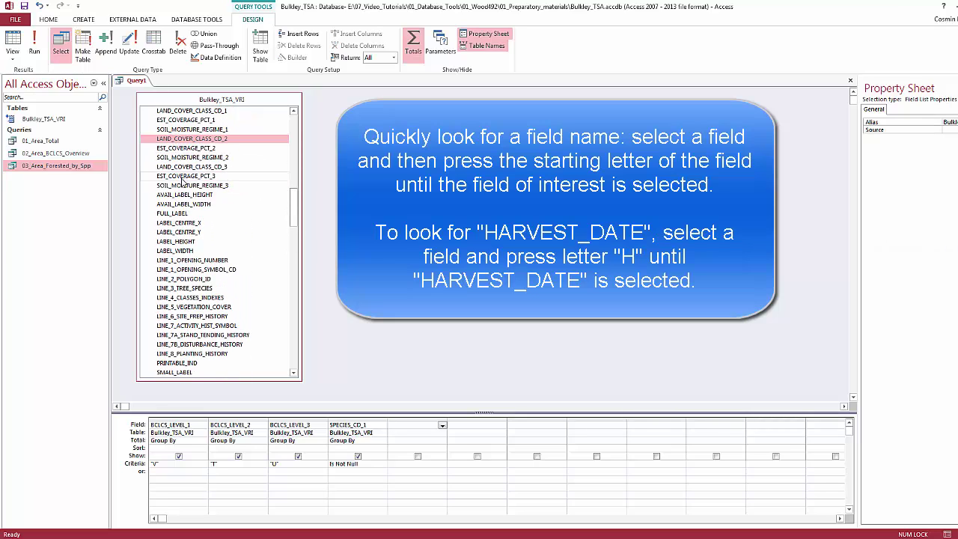
pyautogui.press('h')
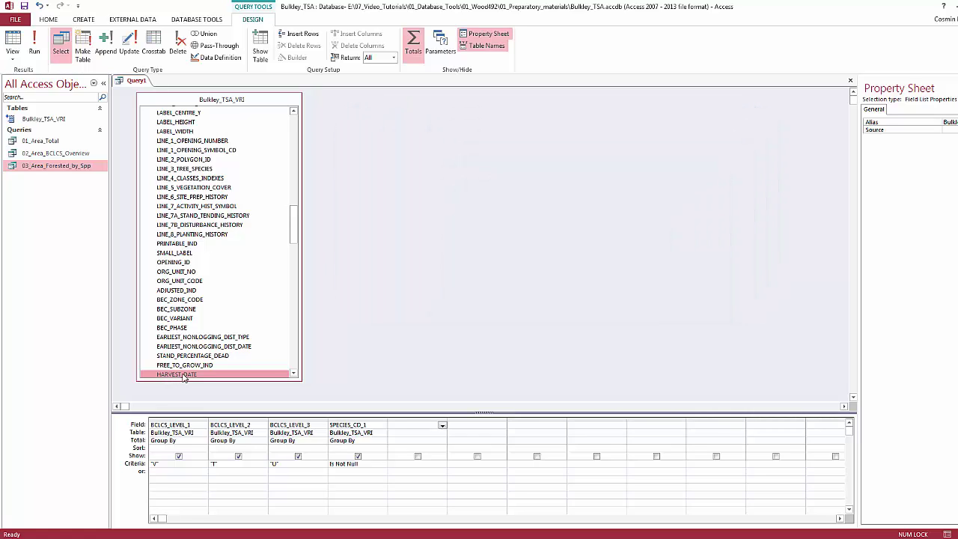
pyautogui.moveTo(178, 378); pyautogui.dragTo(400, 431)
pyautogui.click(402, 464)
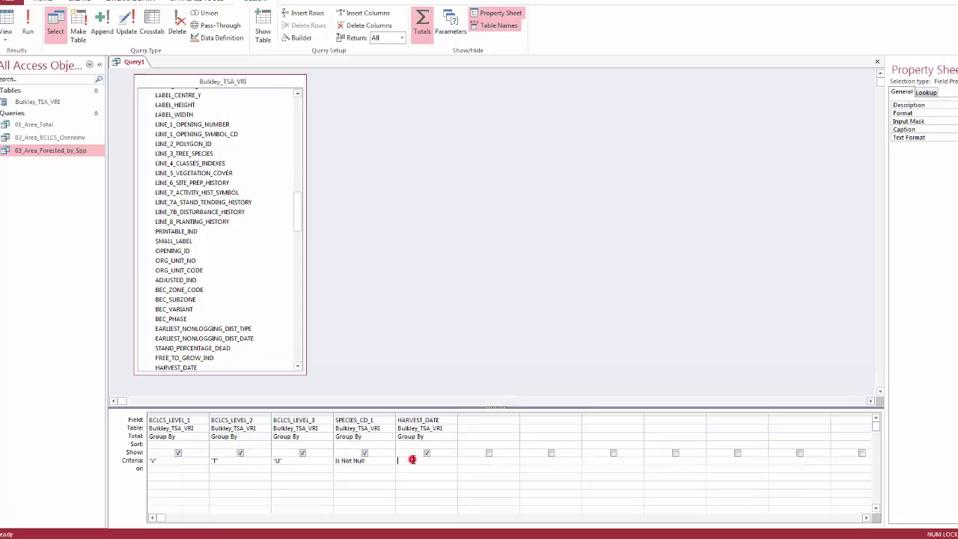
pyautogui.write('i')
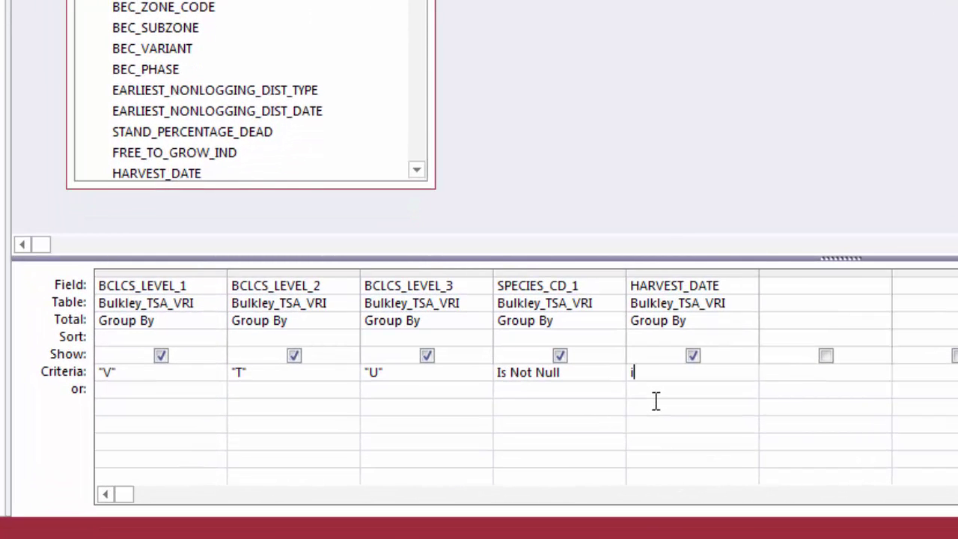
pyautogui.write('s null')
pyautogui.click(640, 389)
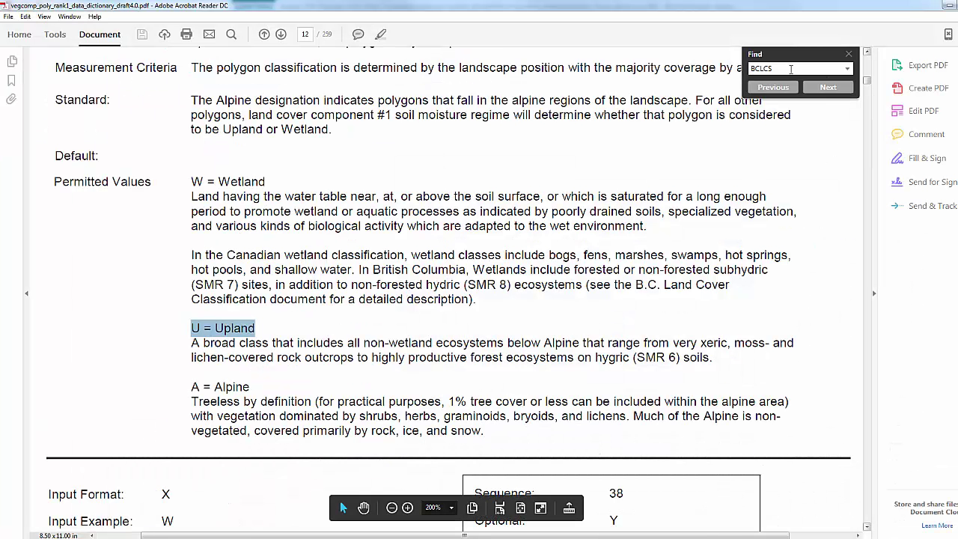
# - Look up Harvest_date in the VRI data dictionary PDF in Acrobat Reader, and return to the Access query
pyautogui.doubleClick(786, 69)
pyautogui.write('Harvest_date')
pyautogui.press('Return')
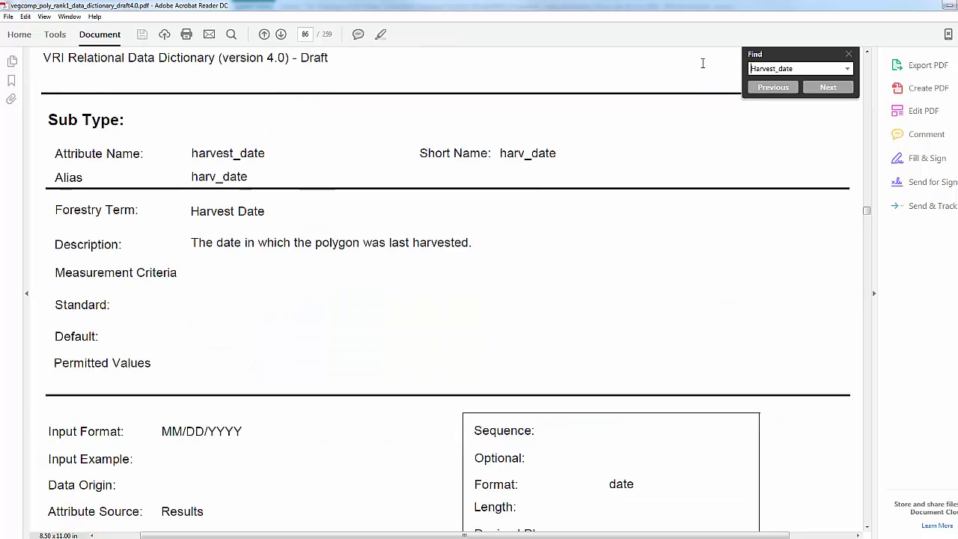
pyautogui.hotkey('alt', 'Tab')
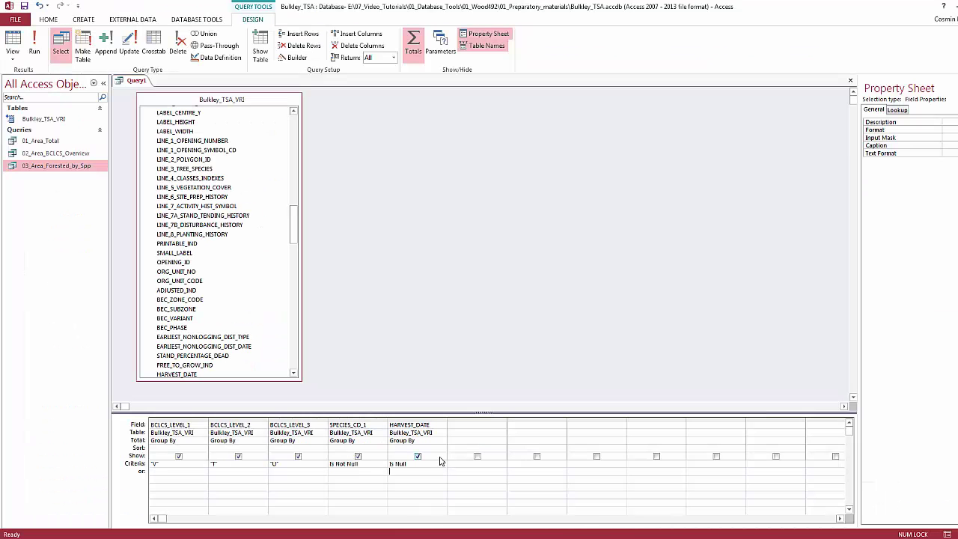
# - Add the Shape_Area field as the sixth query column and divide it by 10000
pyautogui.moveTo(294, 222); pyautogui.dragTo(302, 368)
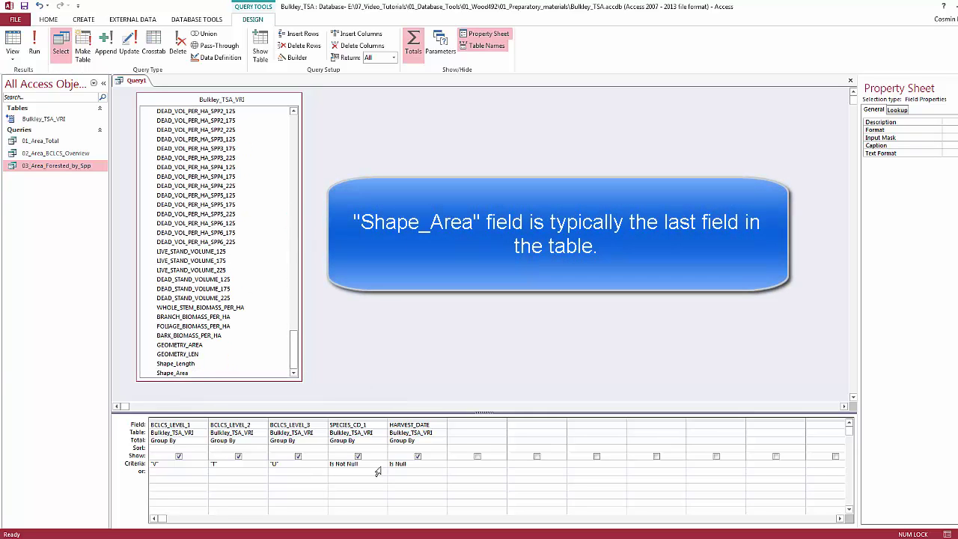
pyautogui.moveTo(194, 372); pyautogui.dragTo(482, 426)
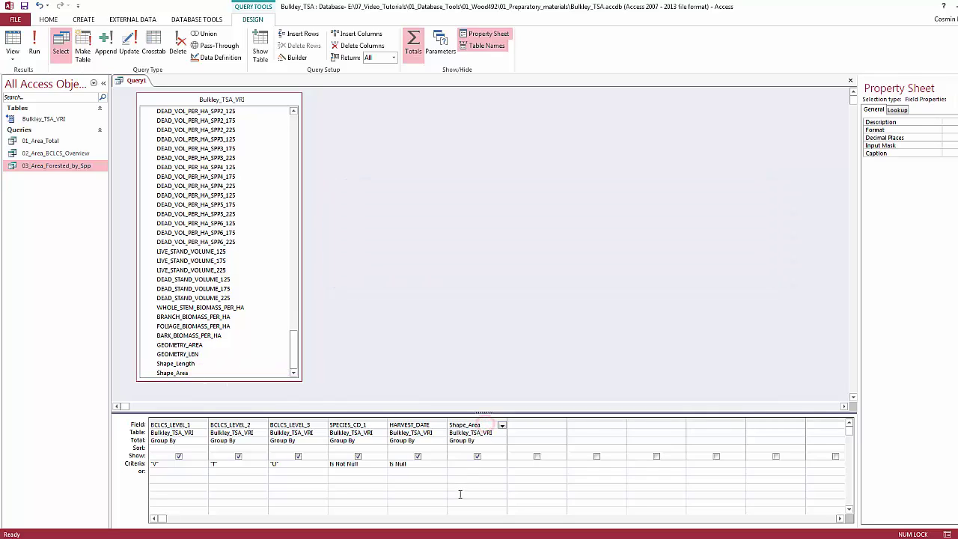
pyautogui.write('/')
pyautogui.write('10')
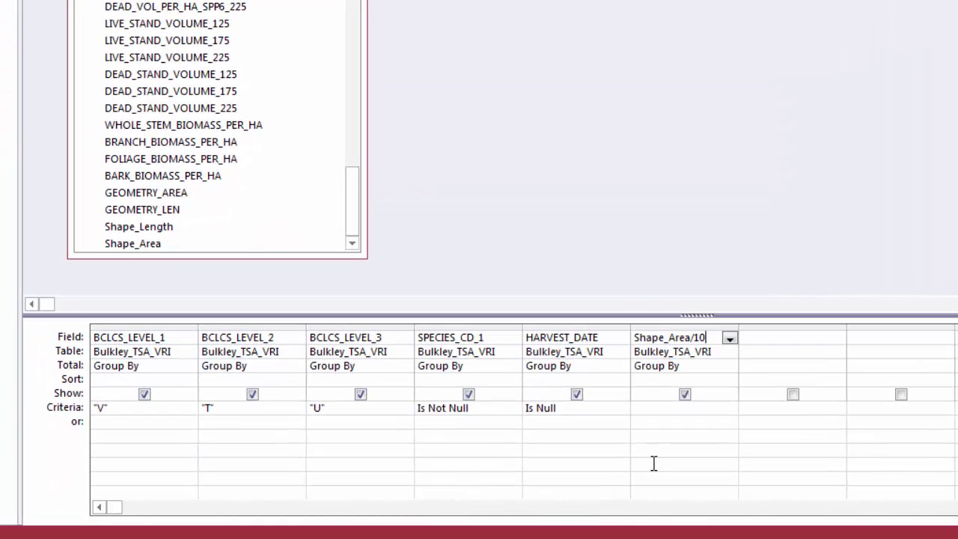
pyautogui.write('000')
pyautogui.press('Tab')
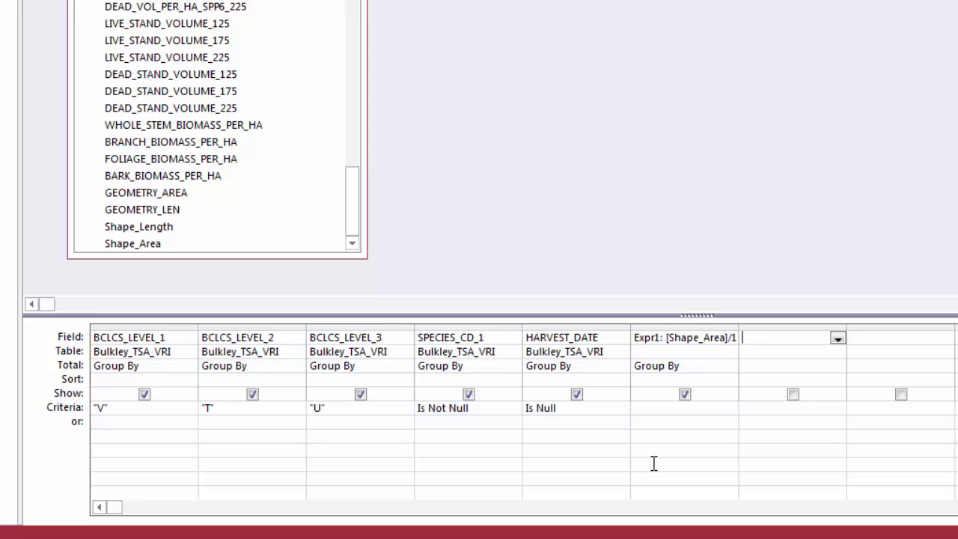
# - Total the Shape_Area expression with Sum and name the column Area_ha
pyautogui.click(708, 367)
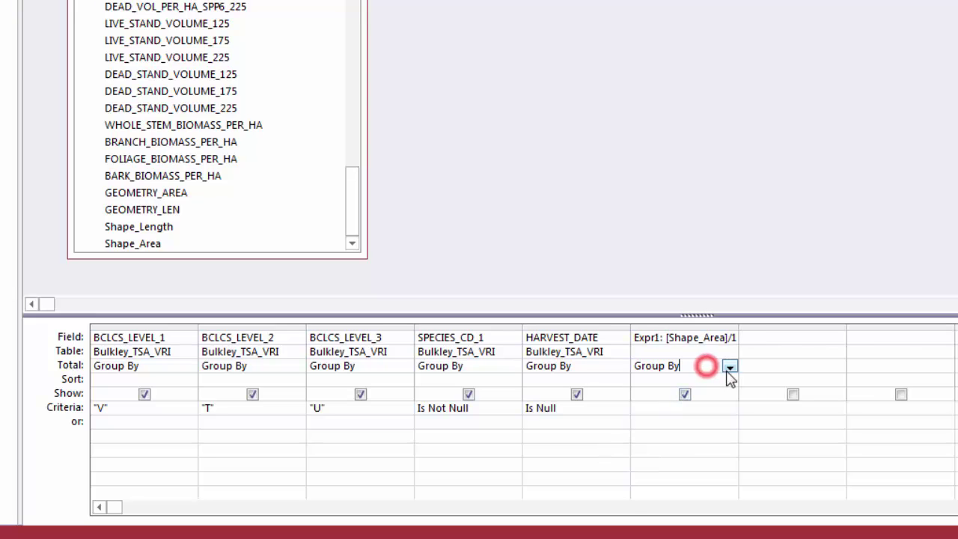
pyautogui.click(729, 367)
pyautogui.click(696, 394)
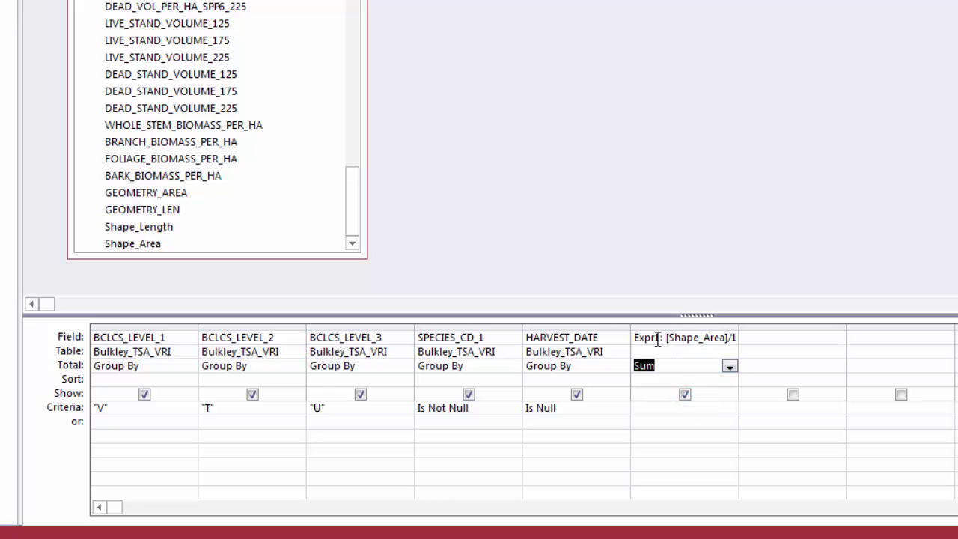
pyautogui.click(656, 338)
pyautogui.doubleClick(656, 338)
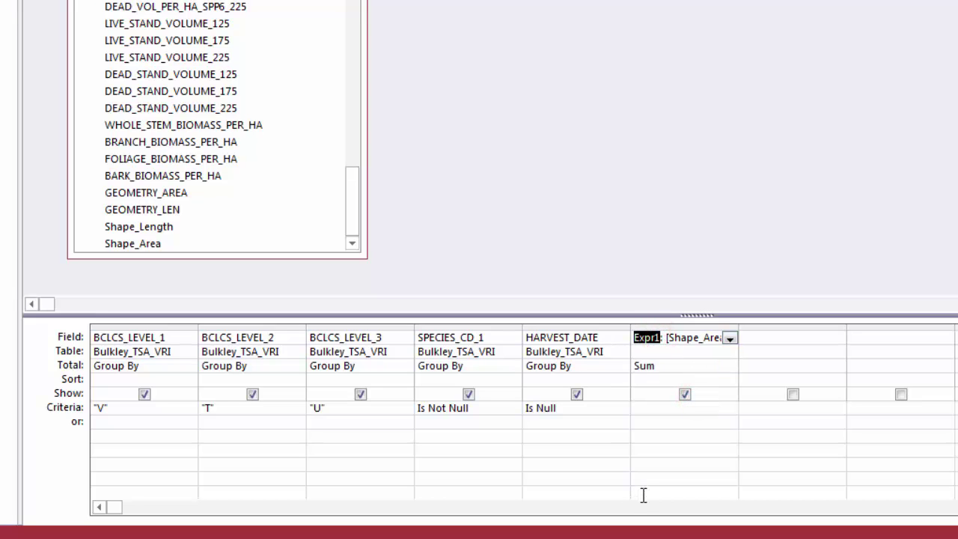
pyautogui.write('Area_ha')
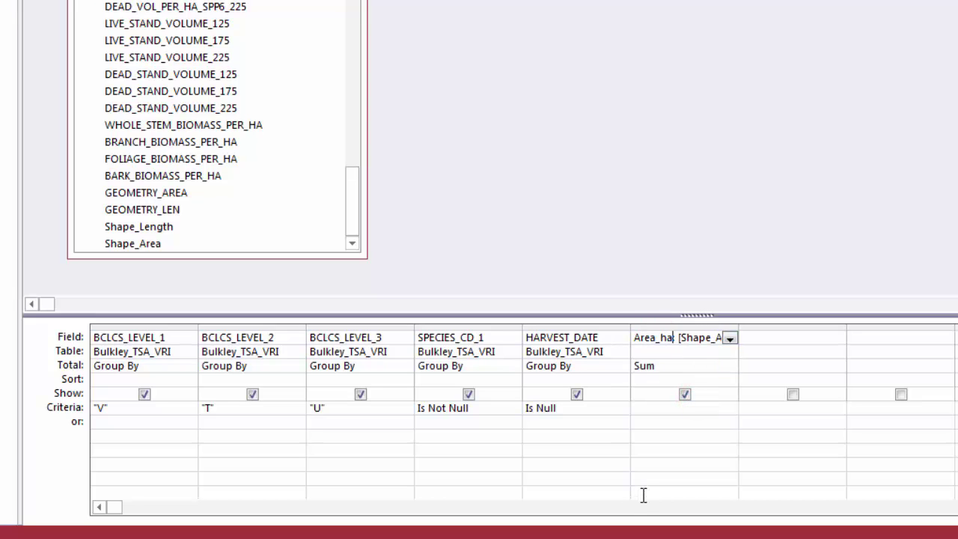
# - Give the Area_ha column the Standard number format and run the query
pyautogui.click(716, 394)
pyautogui.click(694, 327)
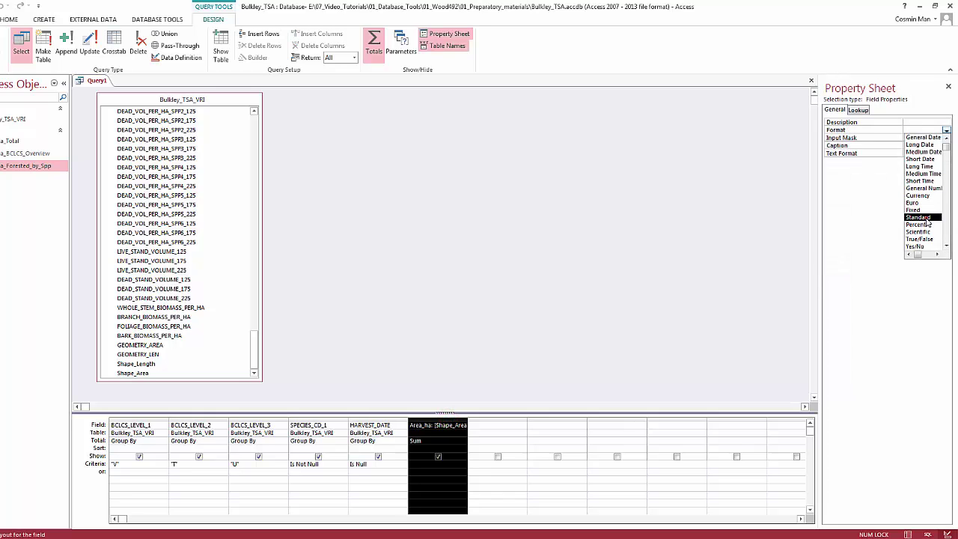
pyautogui.click(923, 218)
pyautogui.click(377, 465)
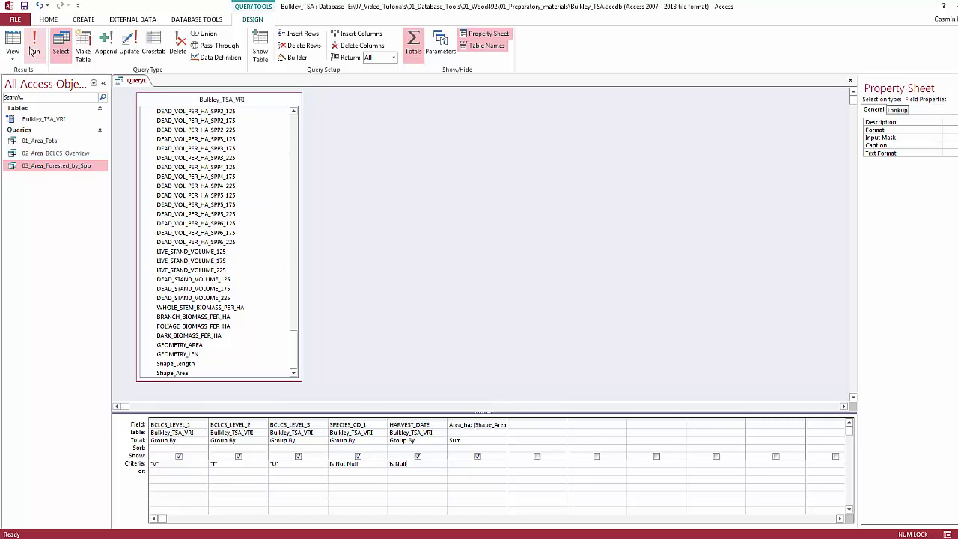
pyautogui.click(34, 51)
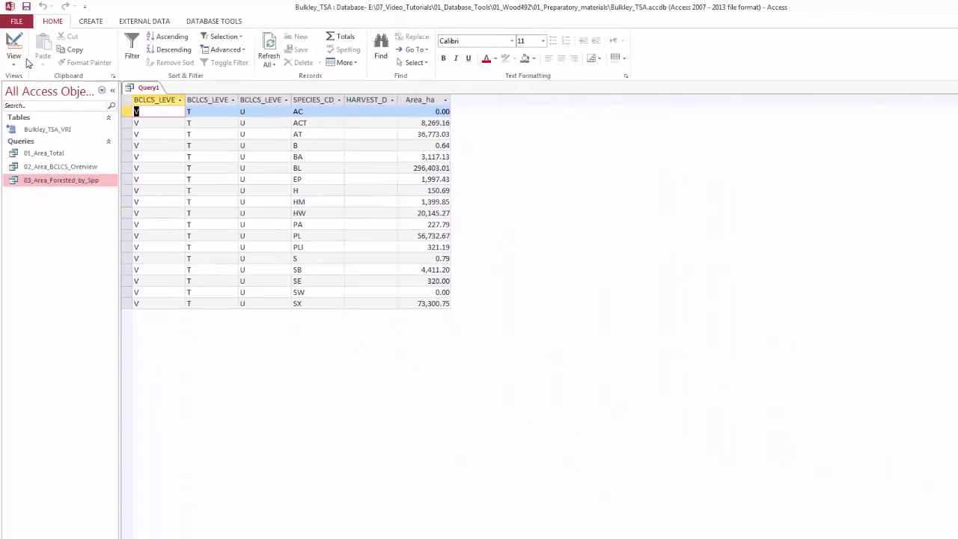
# - Return to the query design and hide the SPECIES_CD_1 and HARVEST_DATE columns from the results
pyautogui.click(11, 41)
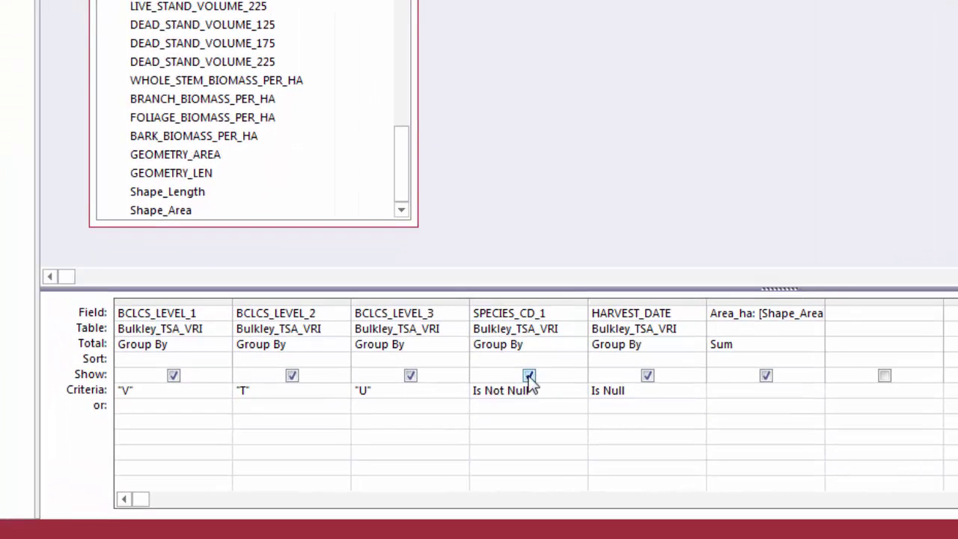
pyautogui.click(529, 375)
pyautogui.click(648, 376)
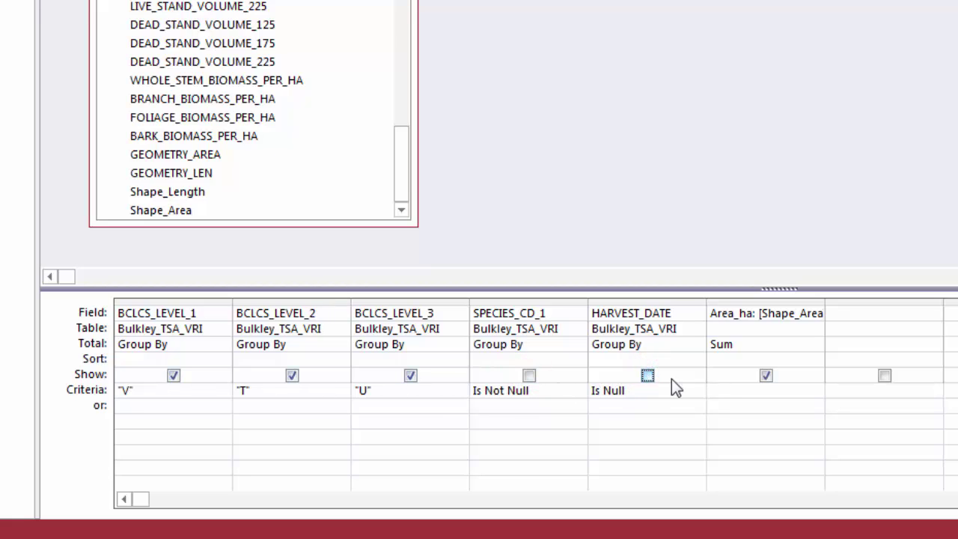
# - Change the Total setting of SPECIES_CD_1 and HARVEST_DATE to Where and display the query results
pyautogui.click(545, 345)
pyautogui.click(578, 346)
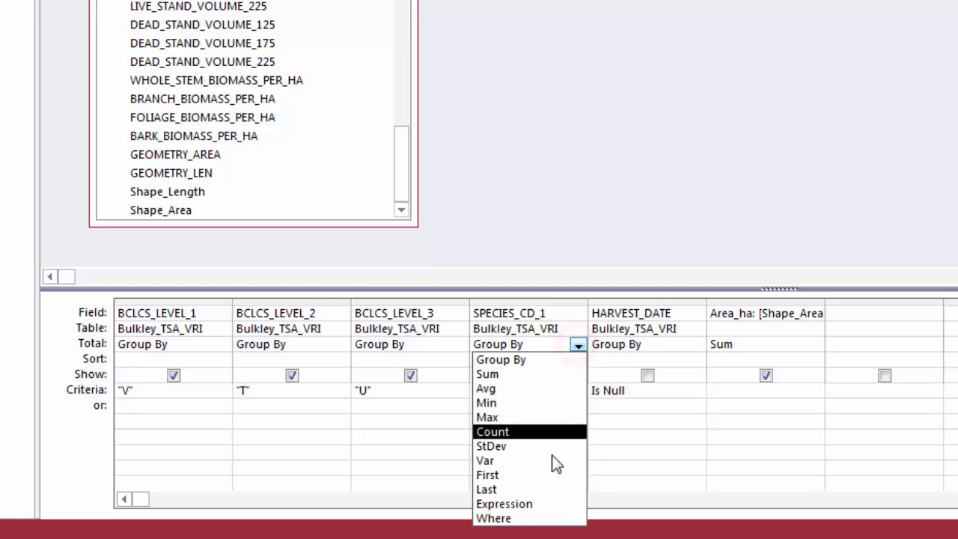
pyautogui.click(546, 518)
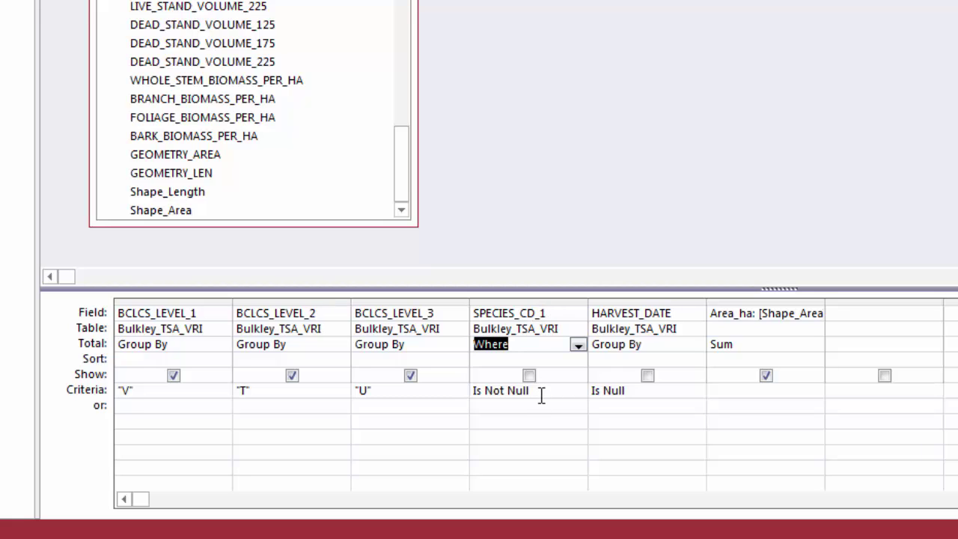
pyautogui.click(653, 341)
pyautogui.click(695, 344)
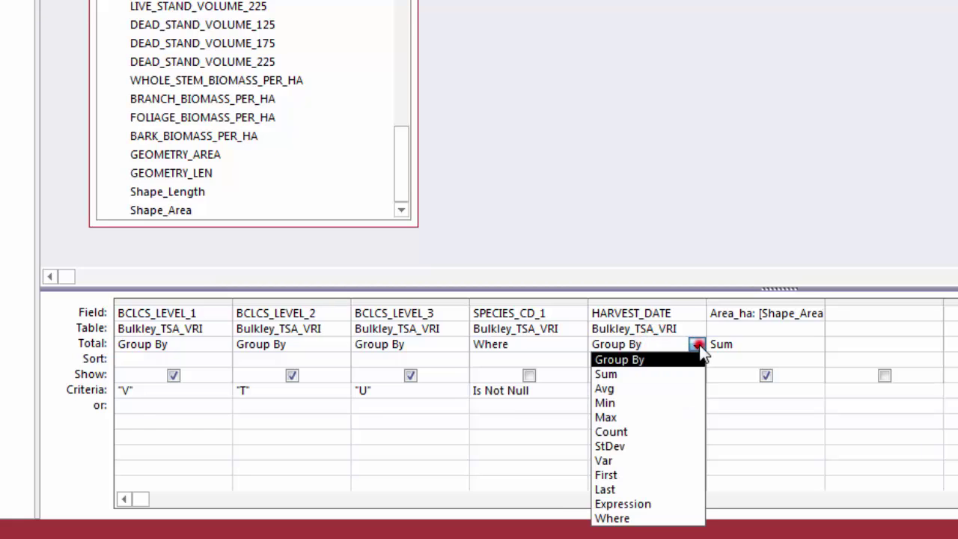
pyautogui.click(664, 519)
pyautogui.click(644, 402)
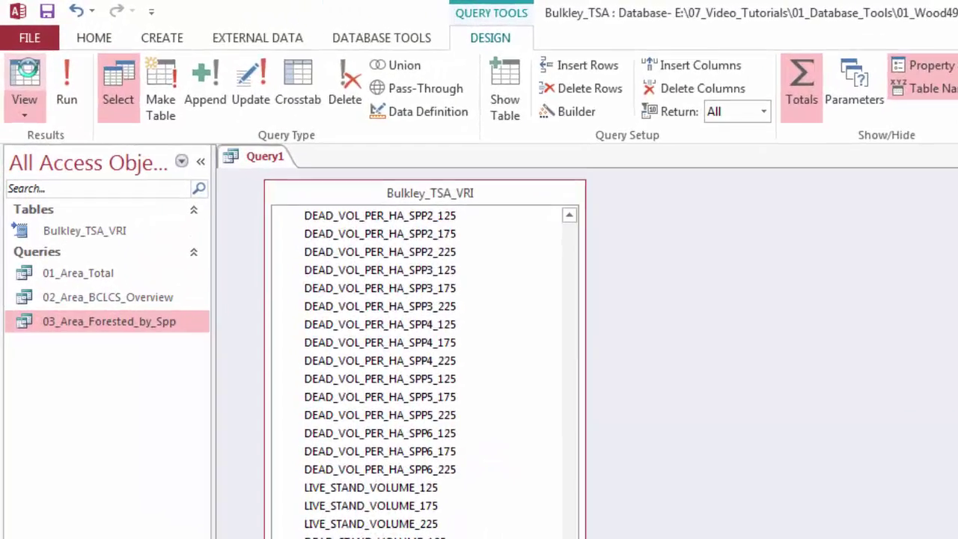
pyautogui.click(12, 51)
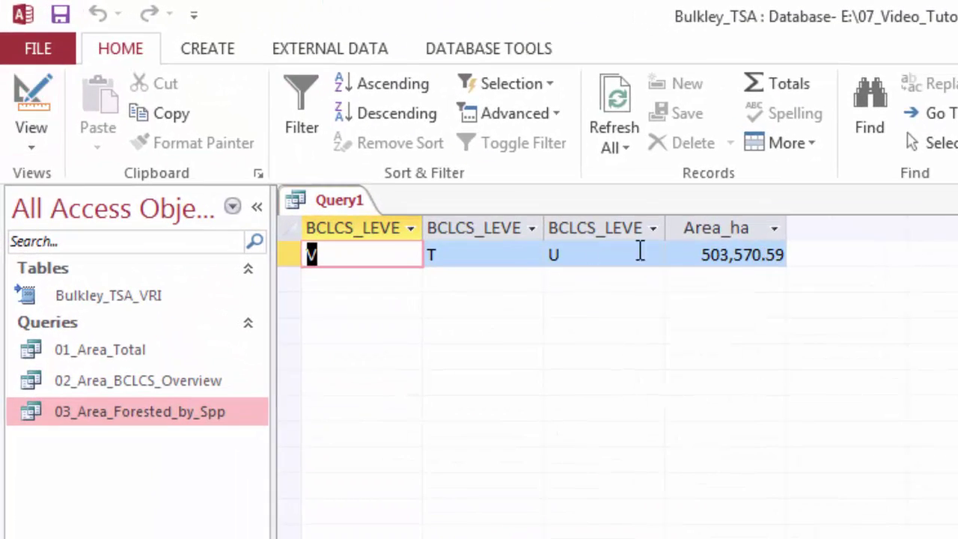
# - Save the query as 04_Area_Forested_Natural and close it
pyautogui.rightClick(324, 206)
pyautogui.click(355, 214)
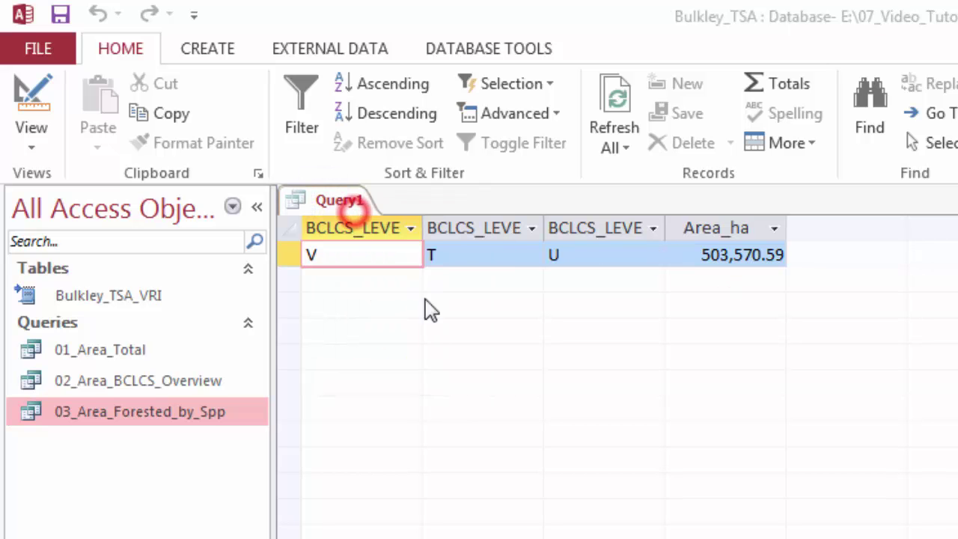
pyautogui.write('04')
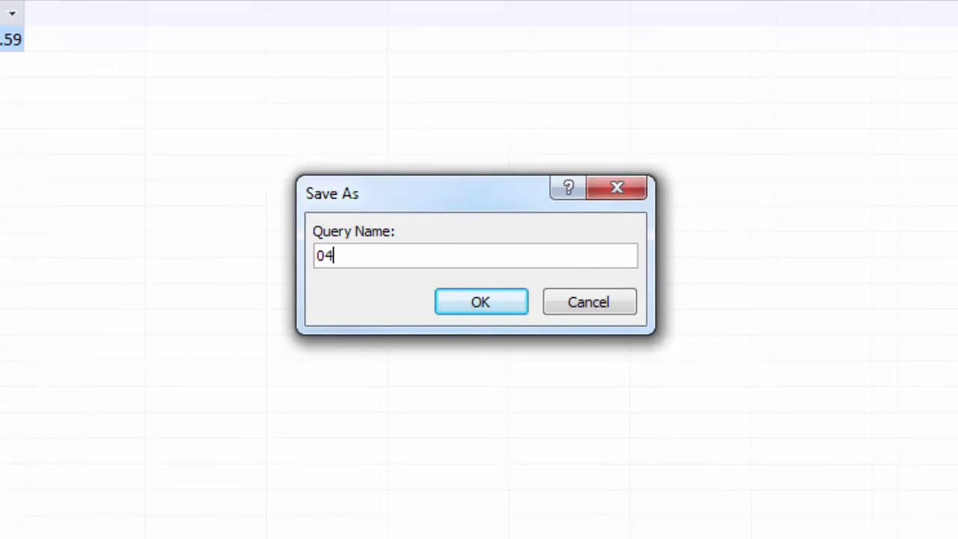
pyautogui.write('_Area_Forested')
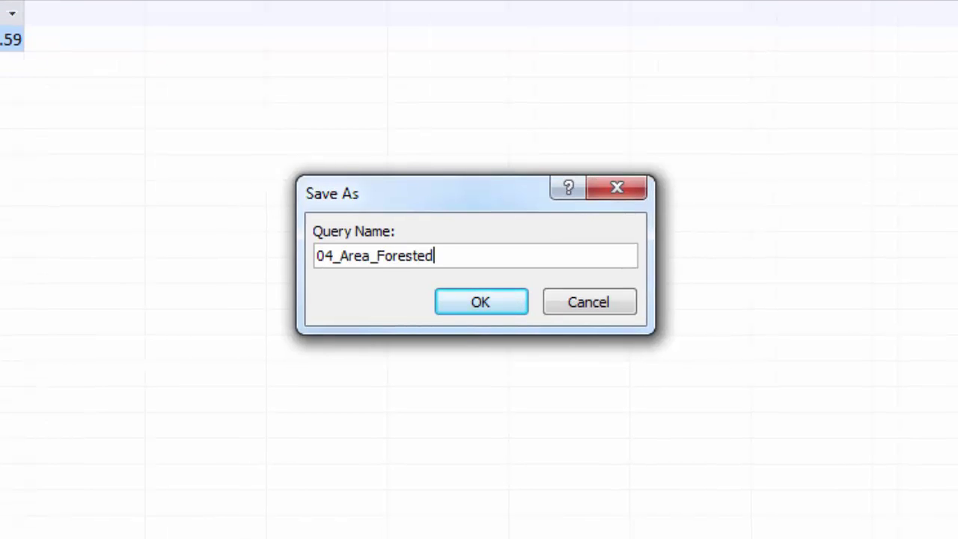
pyautogui.write('_Natural')
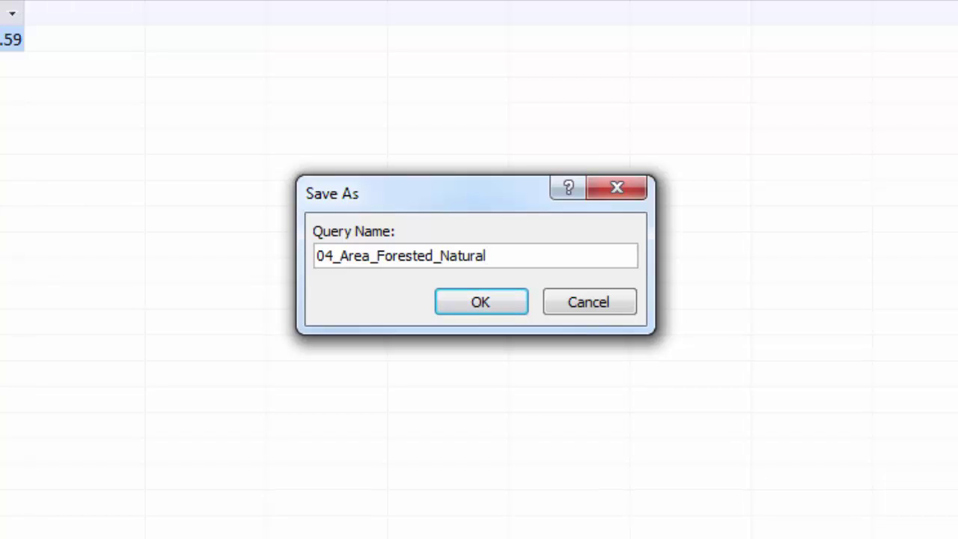
pyautogui.click(446, 303)
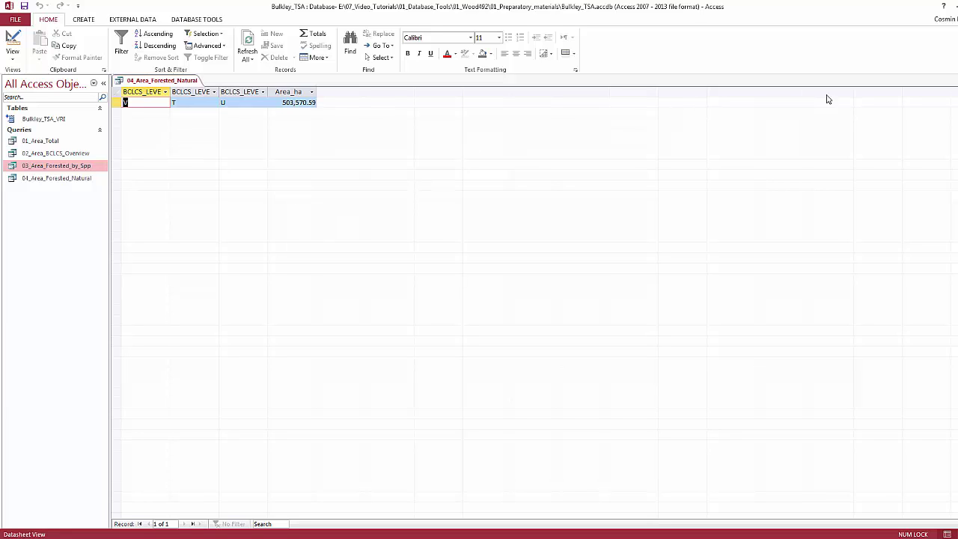
pyautogui.click(957, 80)
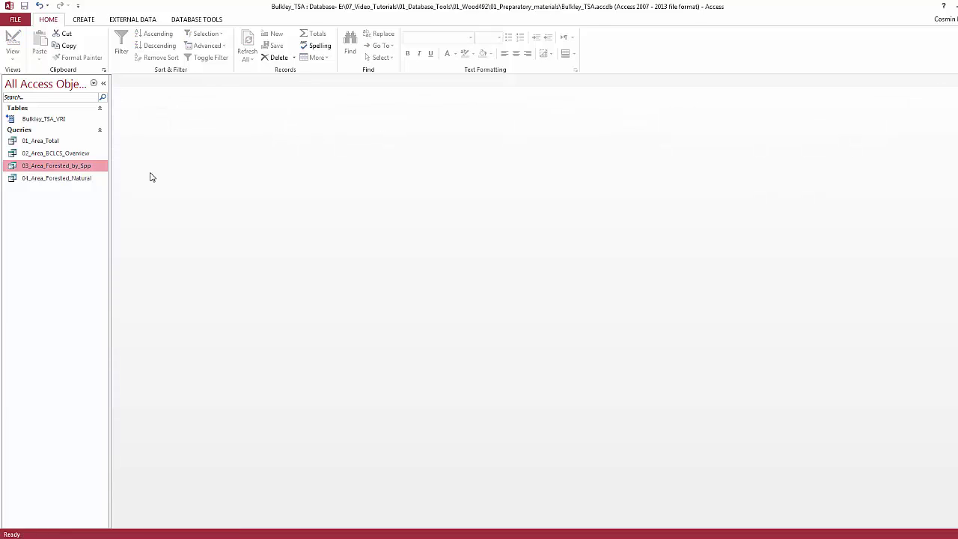
# - Duplicate the 04_Area_Forested_Natural query under the name 05_Area_Forested_Managed
pyautogui.click(54, 180)
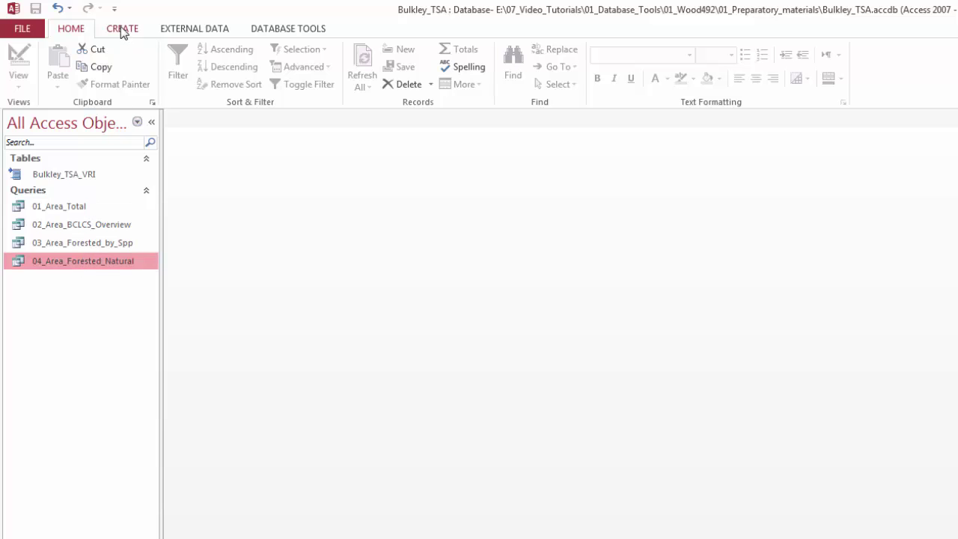
pyautogui.rightClick(68, 262)
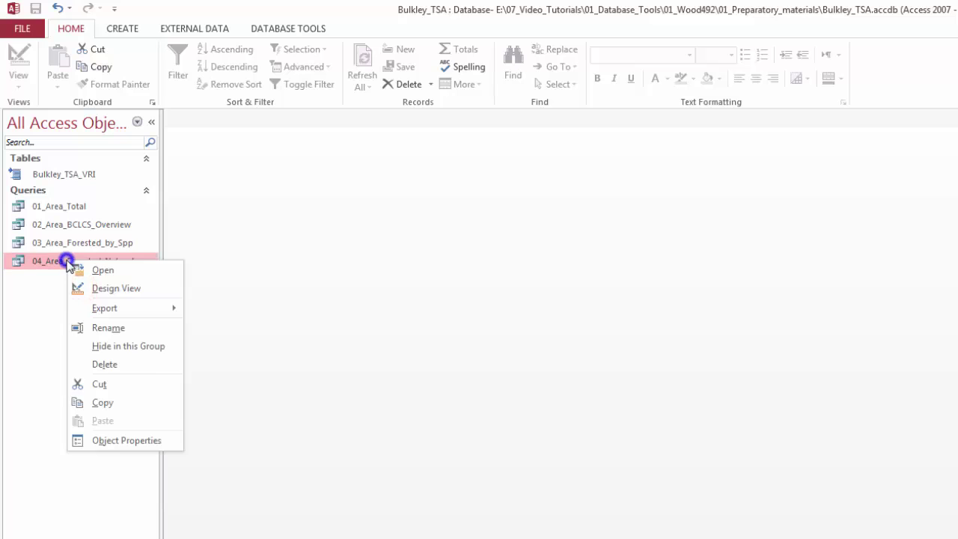
pyautogui.click(124, 404)
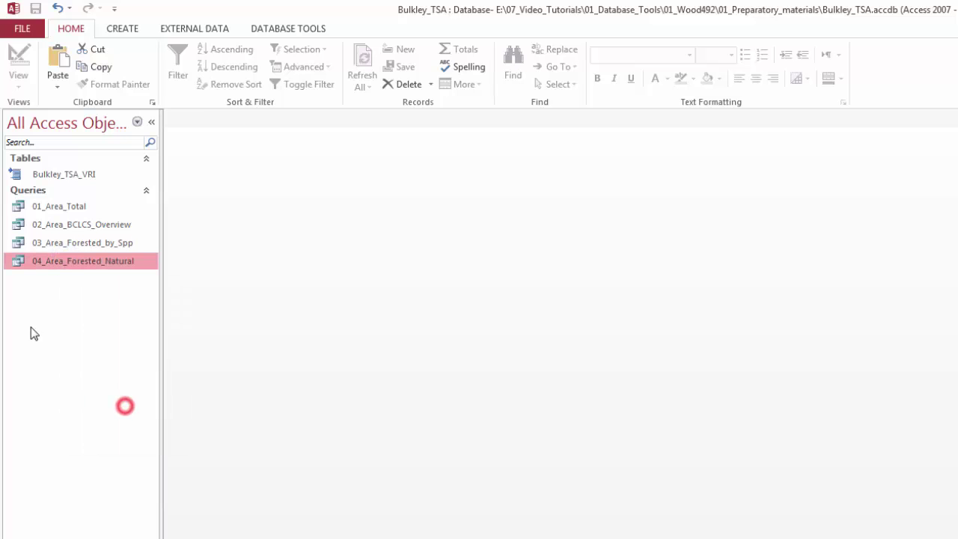
pyautogui.rightClick(33, 313)
pyautogui.click(71, 397)
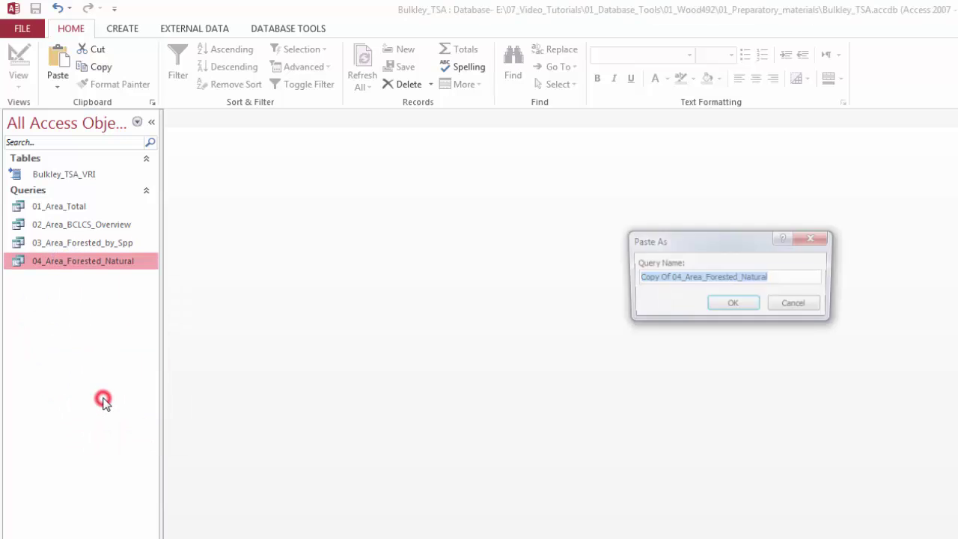
pyautogui.moveTo(679, 276); pyautogui.dragTo(574, 284)
pyautogui.write('05')
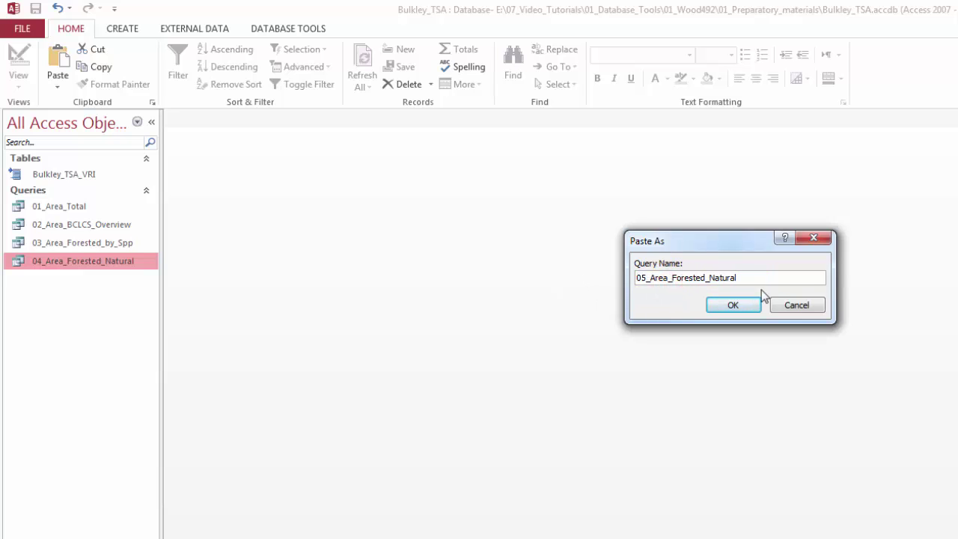
pyautogui.moveTo(757, 274); pyautogui.dragTo(710, 277)
pyautogui.write('Managed')
pyautogui.click(747, 305)
# - Open 05_Area_Forested_Managed in design view, change the HARVEST_DATE criterion to Is Not Null and display the results
pyautogui.click(64, 280)
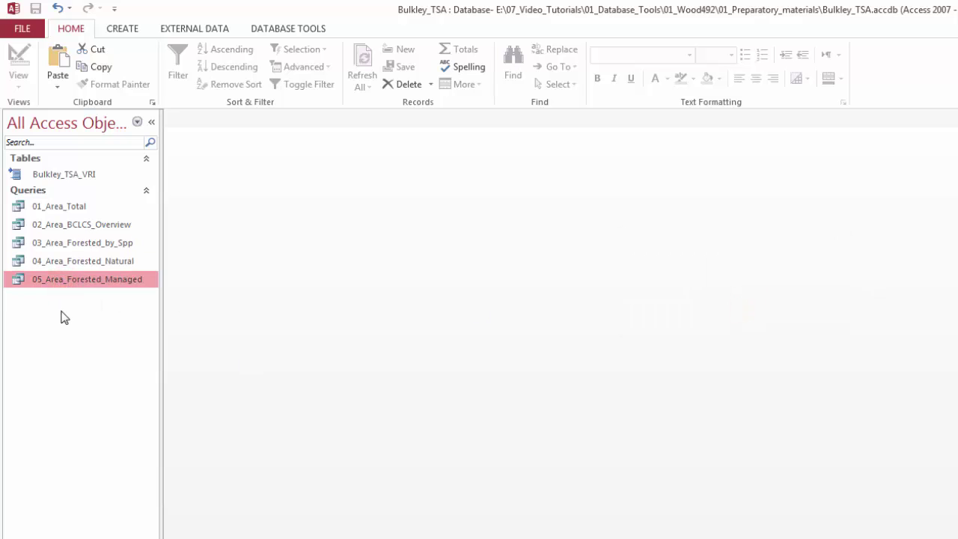
pyautogui.rightClick(66, 280)
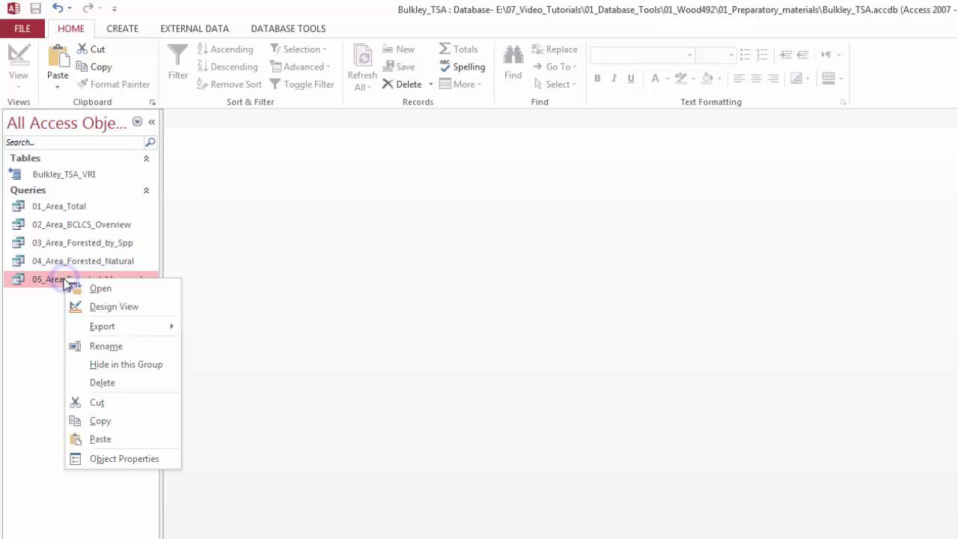
pyautogui.click(123, 308)
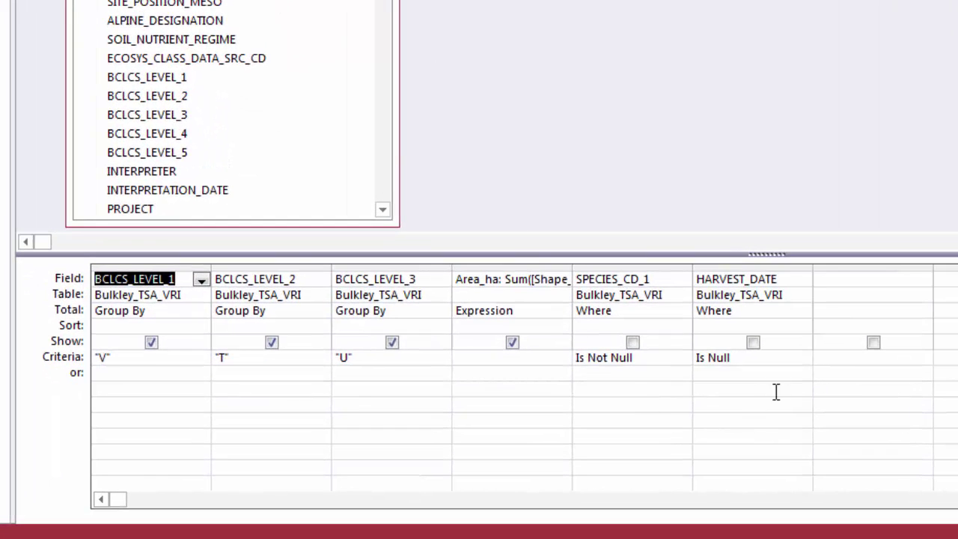
pyautogui.click(744, 358)
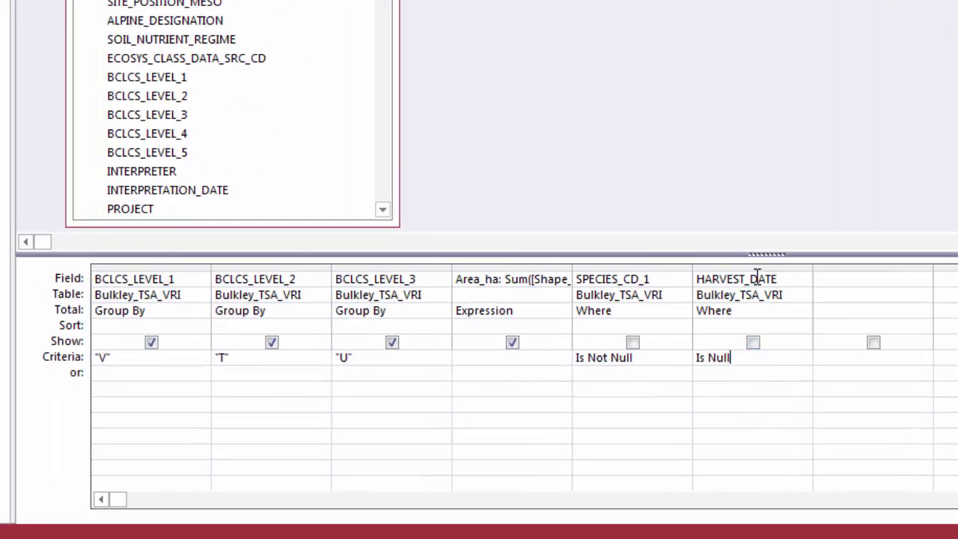
pyautogui.click(708, 358)
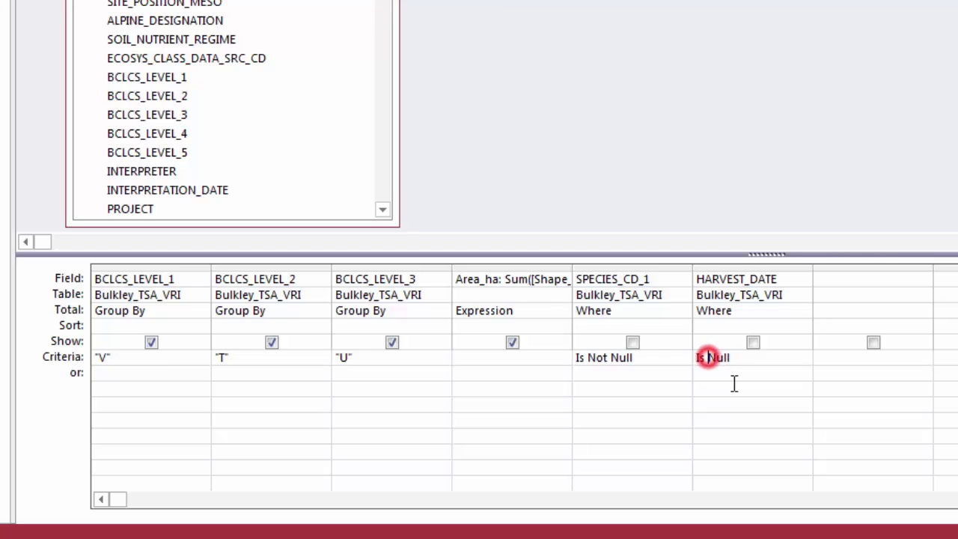
pyautogui.write('not')
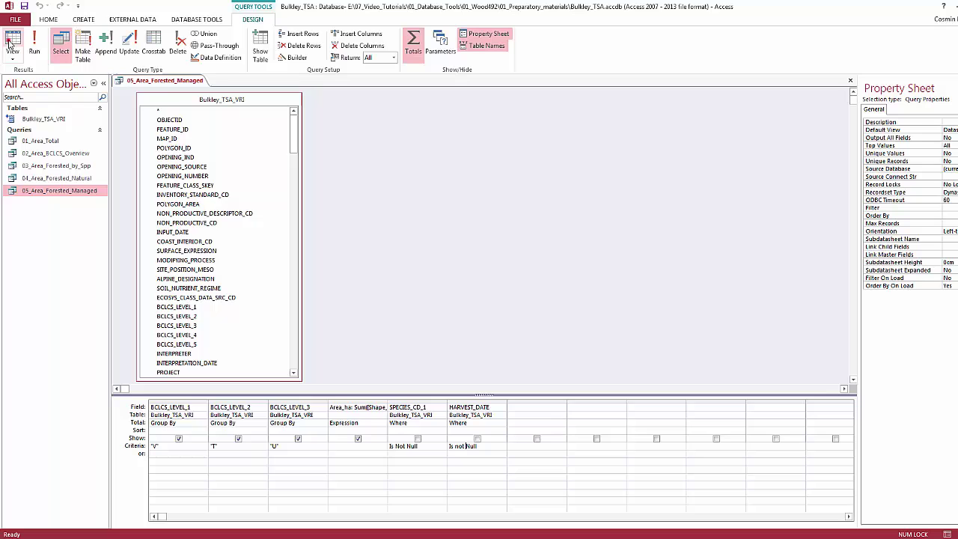
pyautogui.click(11, 44)
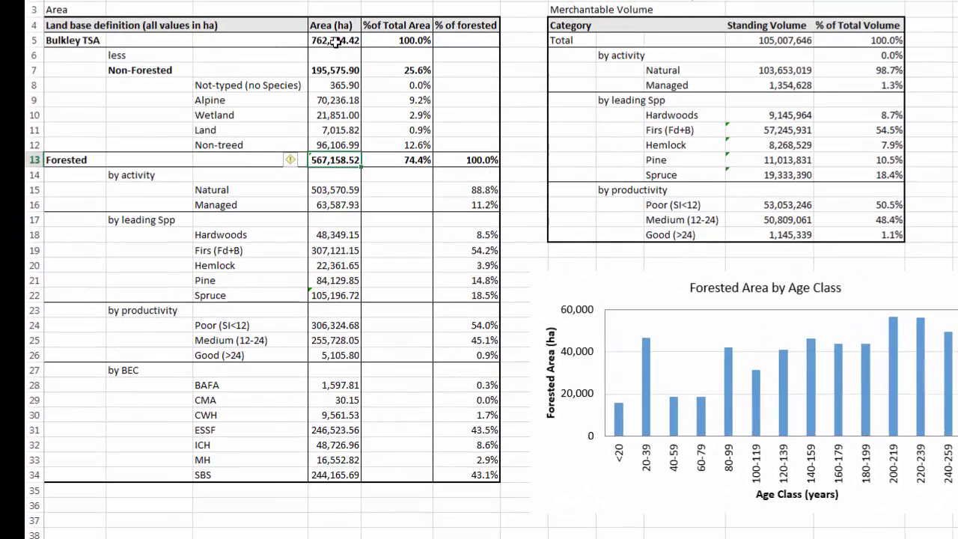
# - Switch to the Excel land base summary and review the area figures from Bulkley TSA down to Spruce
pyautogui.moveTo(340, 41); pyautogui.dragTo(347, 143)
pyautogui.moveTo(390, 143); pyautogui.dragTo(363, 300)
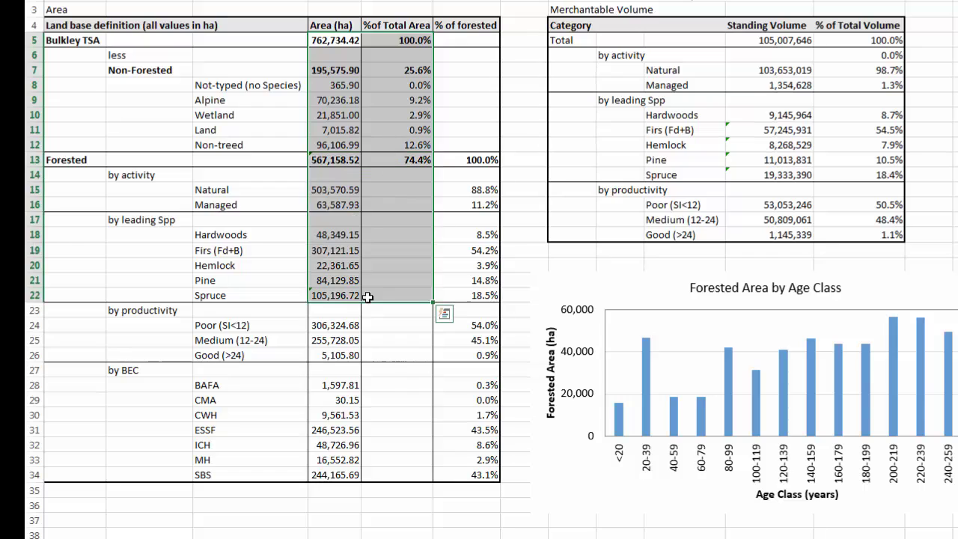
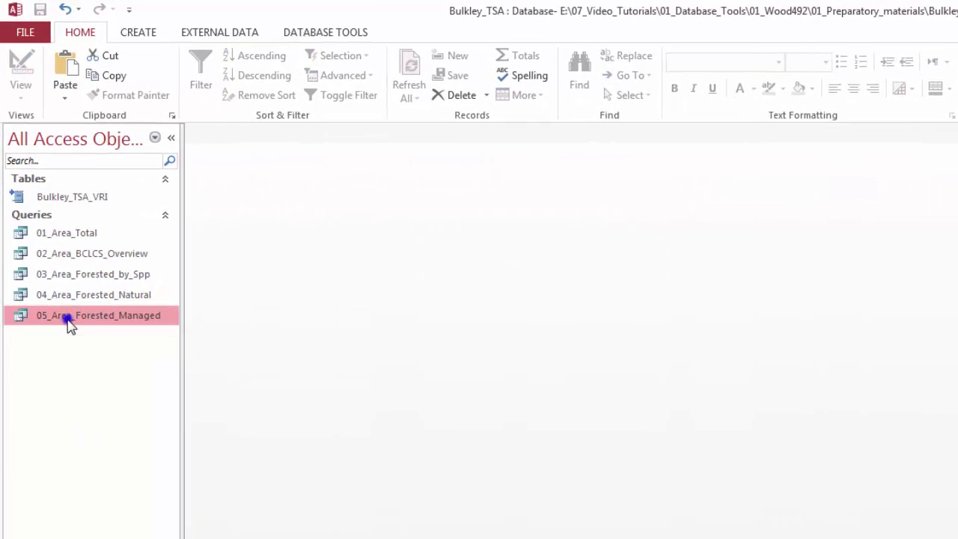
# - Back in Access, duplicate the 05_Area_Forested_Managed query under the name 06_Area_Forested_by_SI
pyautogui.rightClick(67, 321)
pyautogui.click(125, 483)
pyautogui.click(65, 426)
pyautogui.hotkey('ctrl', 'v')
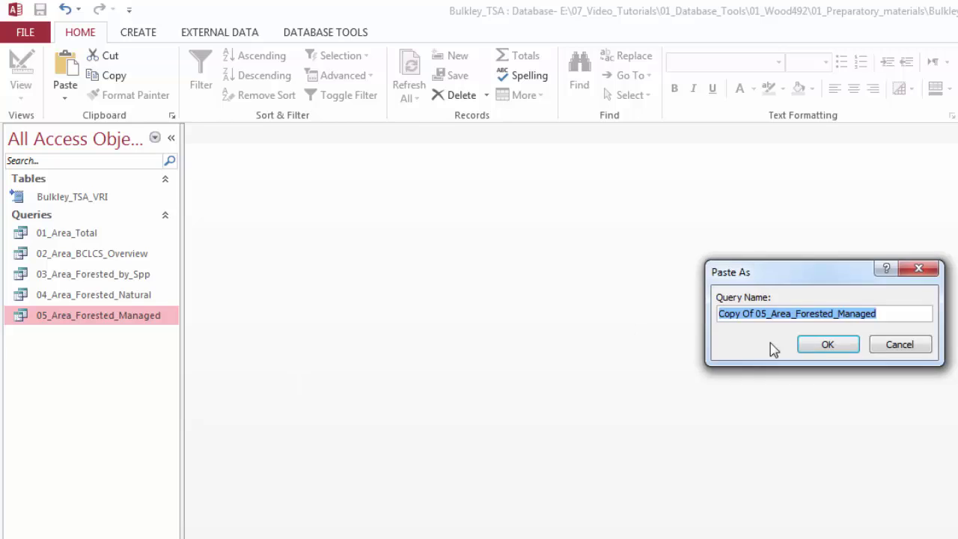
pyautogui.click(765, 315)
pyautogui.moveTo(765, 315); pyautogui.dragTo(717, 307)
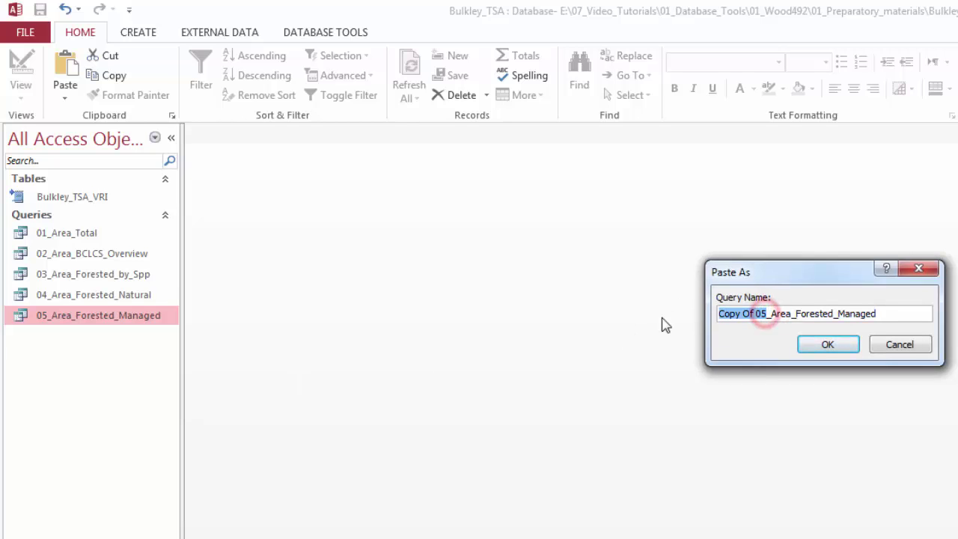
pyautogui.write('06')
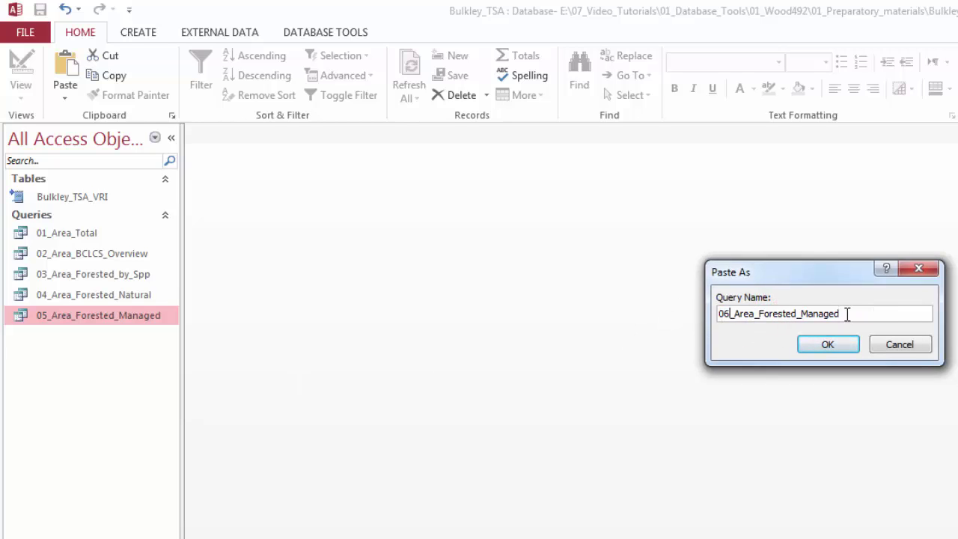
pyautogui.moveTo(847, 315); pyautogui.dragTo(804, 317)
pyautogui.write('by_SI')
pyautogui.click(831, 347)
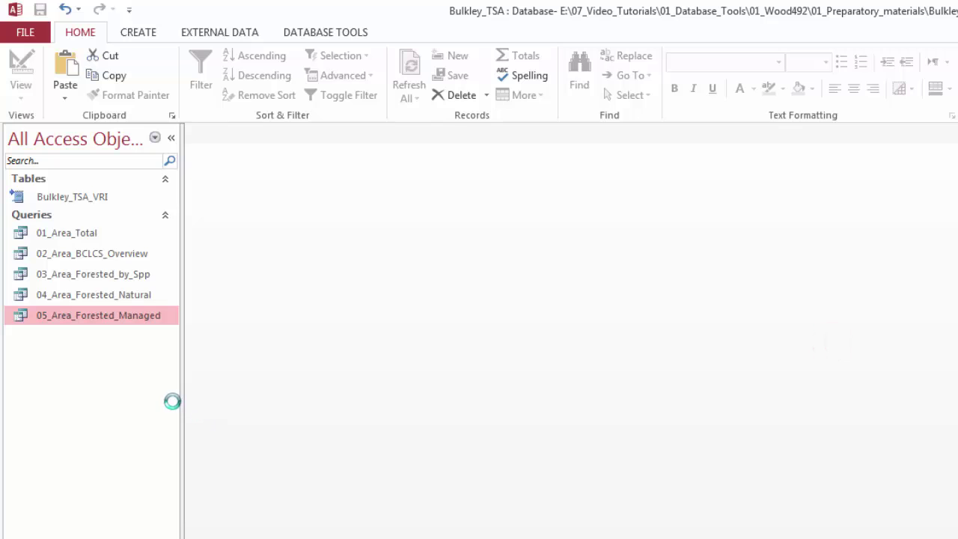
# - Open the 06_Area_Forested_by_SI query in design view and remove its HARVEST_DATE column
pyautogui.click(114, 338)
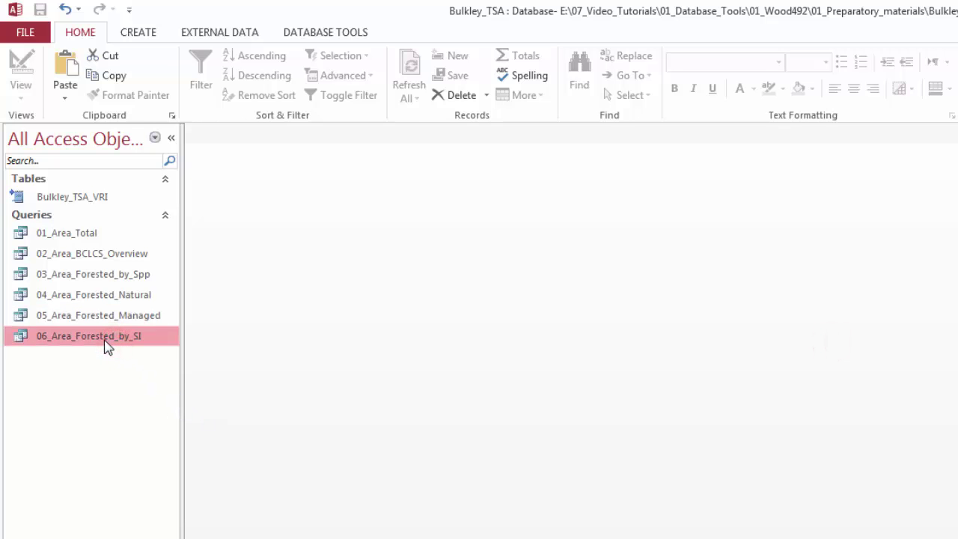
pyautogui.rightClick(102, 340)
pyautogui.click(139, 371)
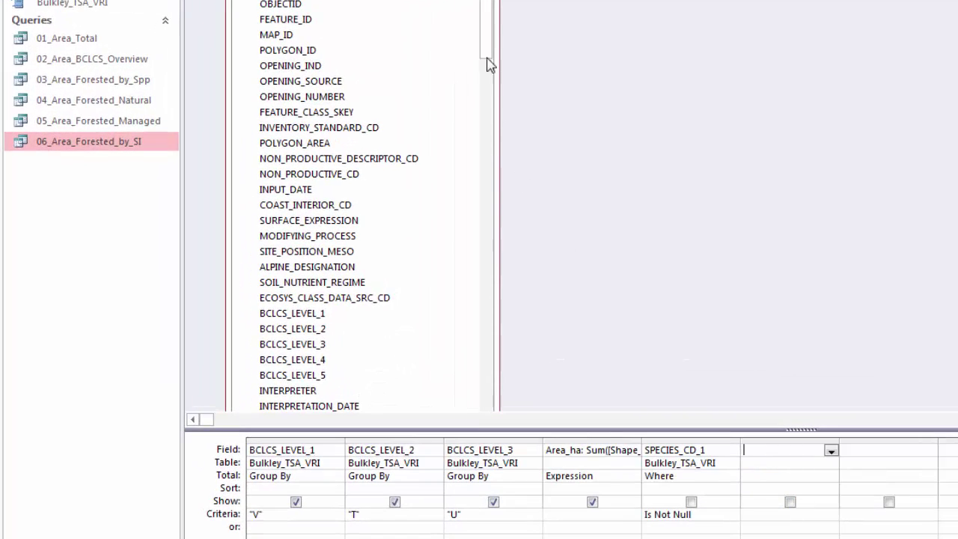
# - Add the SITE_INDEX field from Bulkley_TSA_VRI after SPECIES_CD_1 and display the query results
pyautogui.moveTo(486, 21); pyautogui.dragTo(485, 69)
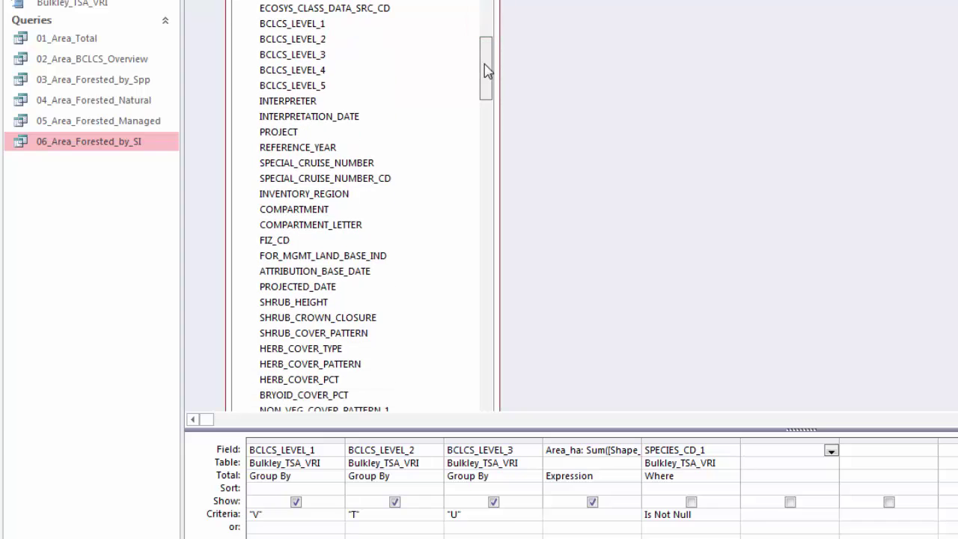
pyautogui.click(317, 122)
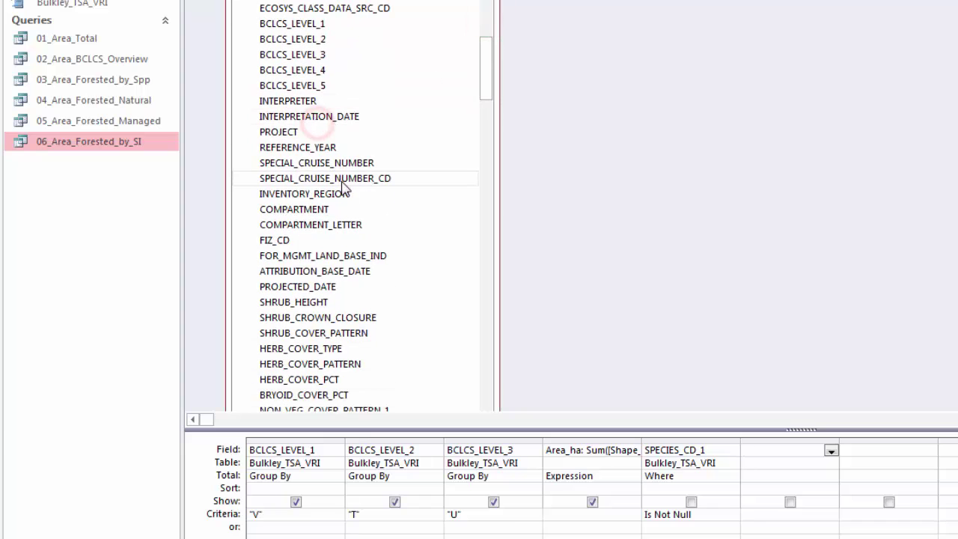
pyautogui.click(280, 57)
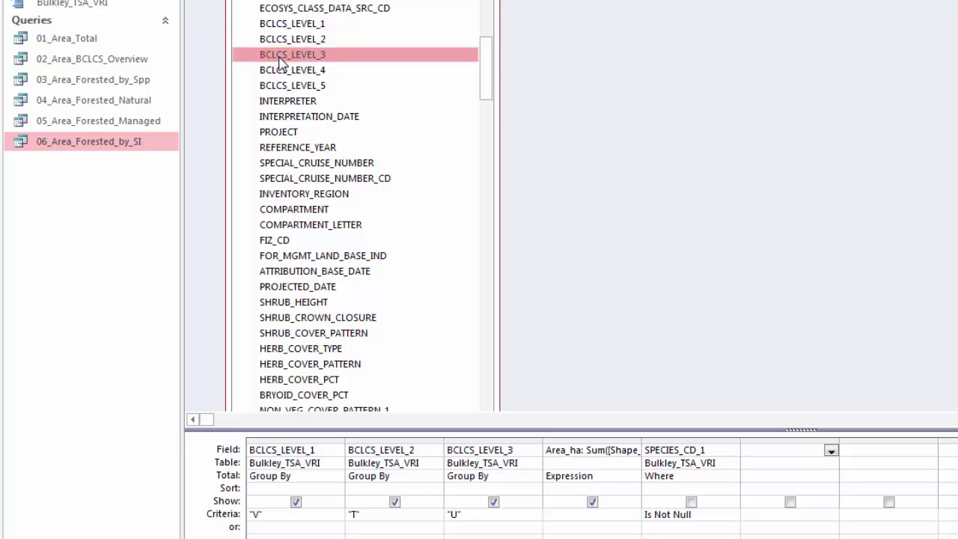
pyautogui.press('s')
pyautogui.press('s')
pyautogui.press('s')
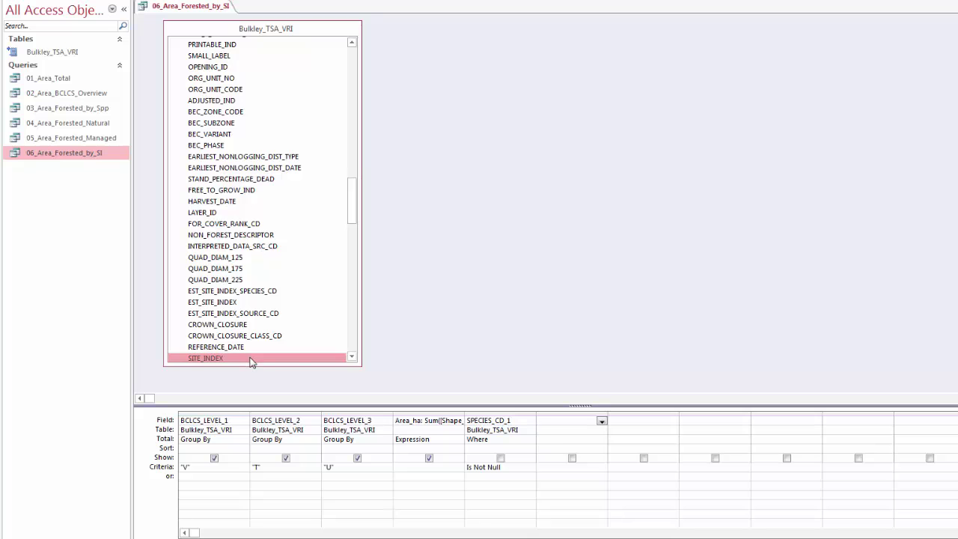
pyautogui.moveTo(252, 361); pyautogui.dragTo(554, 425)
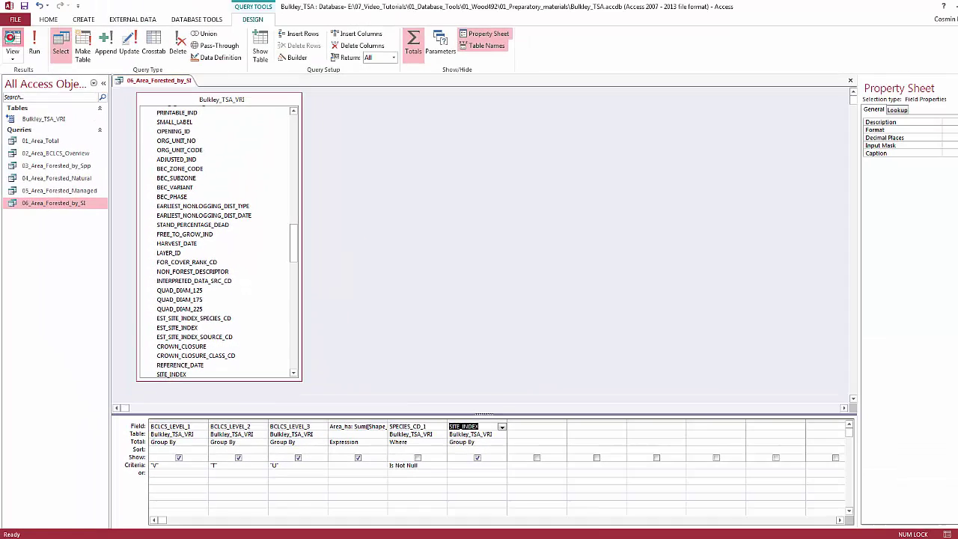
pyautogui.click(12, 46)
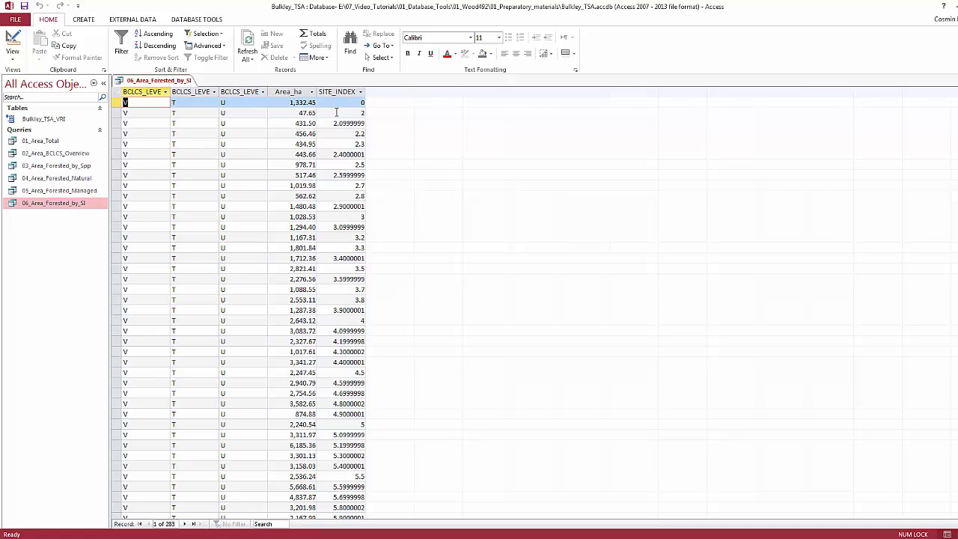
# - Return to the query design, move the SITE_INDEX column ahead of Area_ha and display the results again
pyautogui.click(12, 47)
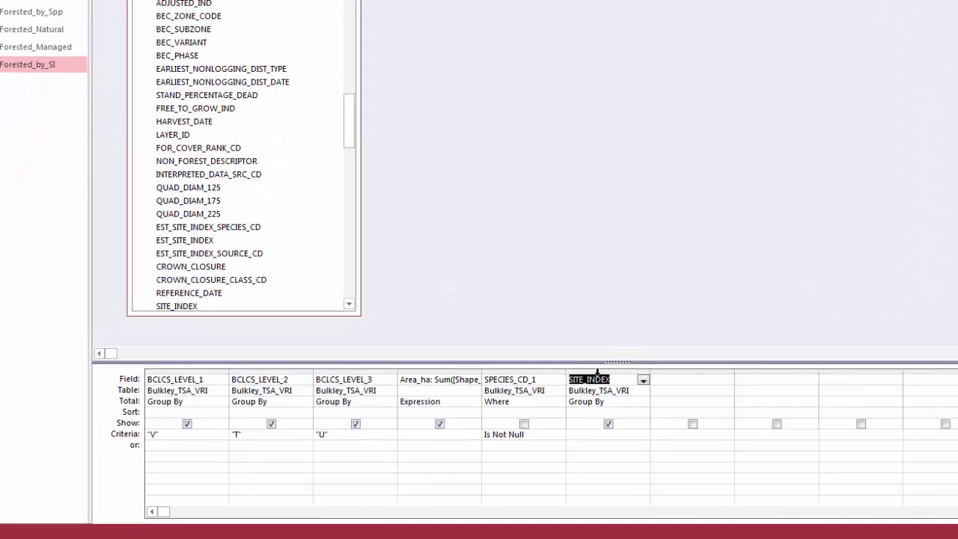
pyautogui.click(471, 420)
pyautogui.moveTo(470, 420); pyautogui.dragTo(412, 422)
pyautogui.moveTo(635, 319); pyautogui.dragTo(525, 315)
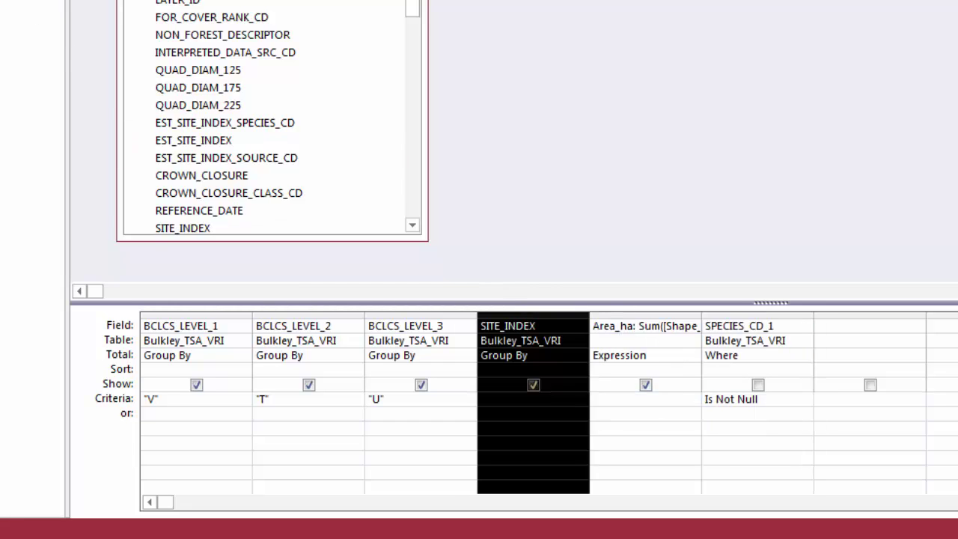
pyautogui.click(13, 39)
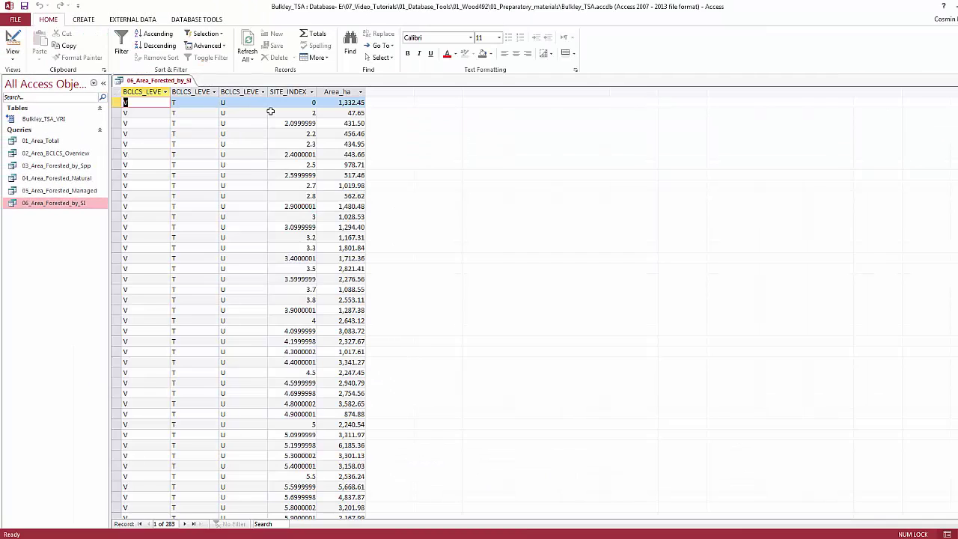
# - Switch to the DBtools_Wood492_Summary workbook in Excel and check the by BEC area rows on the Summary sheet
pyautogui.click(598, 538)
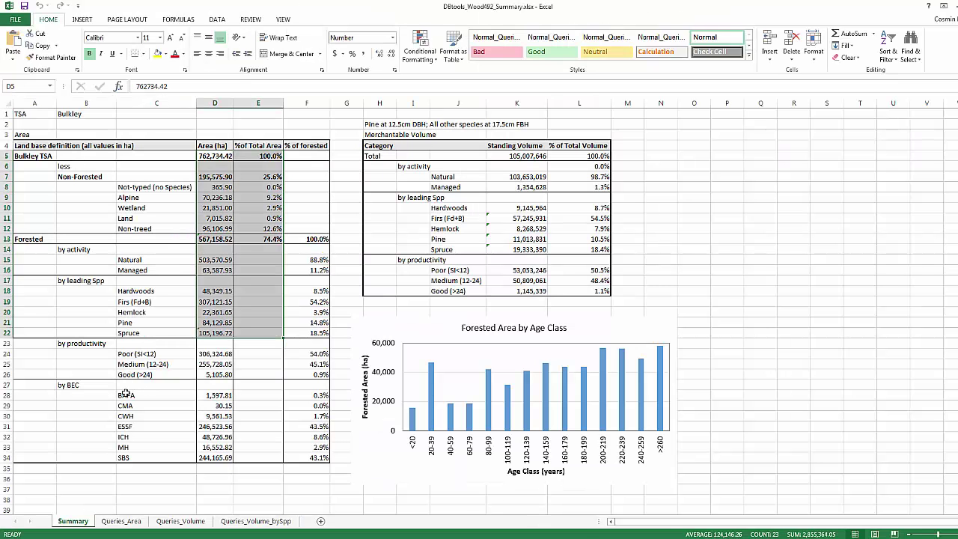
pyautogui.moveTo(128, 387); pyautogui.dragTo(214, 456)
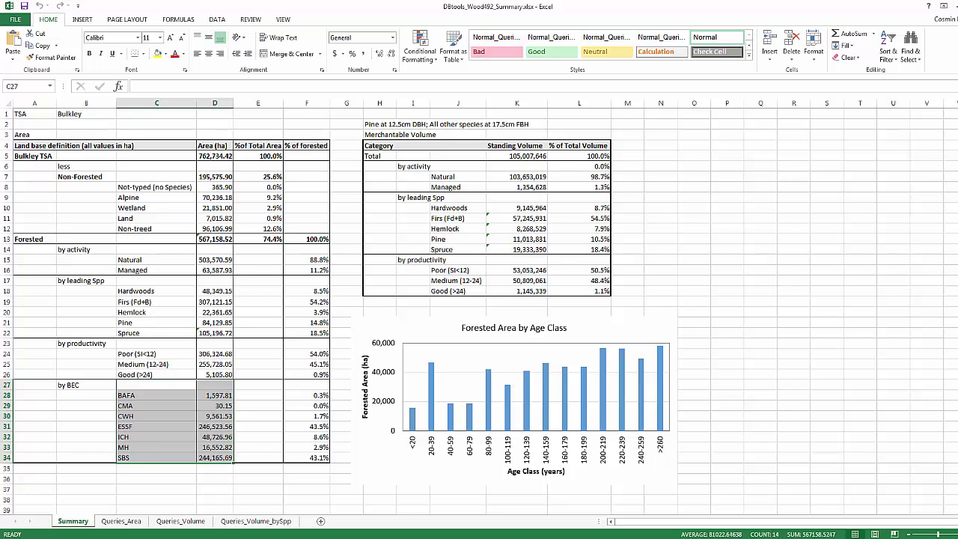
# - Back in Access, close the 06_Area_Forested_by_SI query and duplicate it under the name 07_Area_Forested_by_BEC
pyautogui.hotkey('alt', 'Tab')
pyautogui.hotkey('ctrl', 'w')
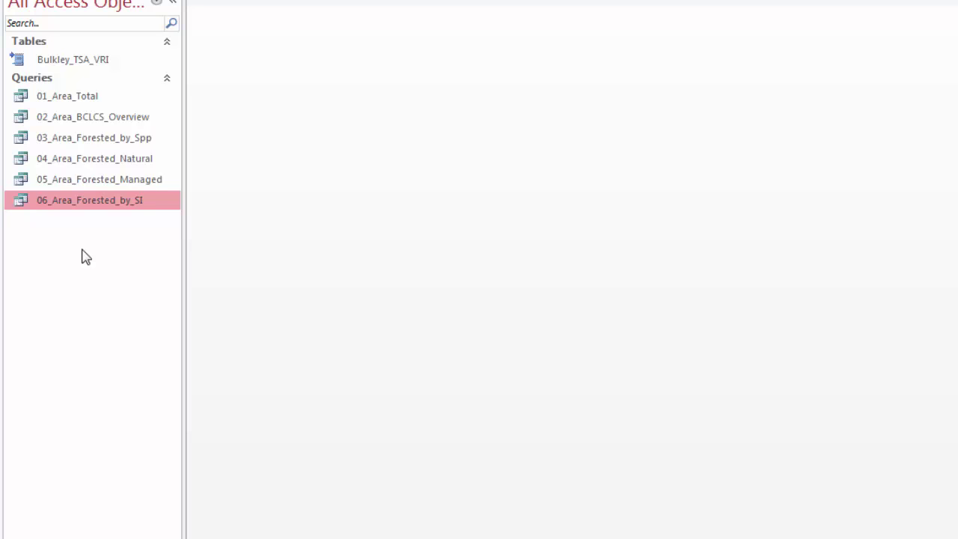
pyautogui.rightClick(83, 207)
pyautogui.click(138, 361)
pyautogui.rightClick(48, 306)
pyautogui.click(118, 401)
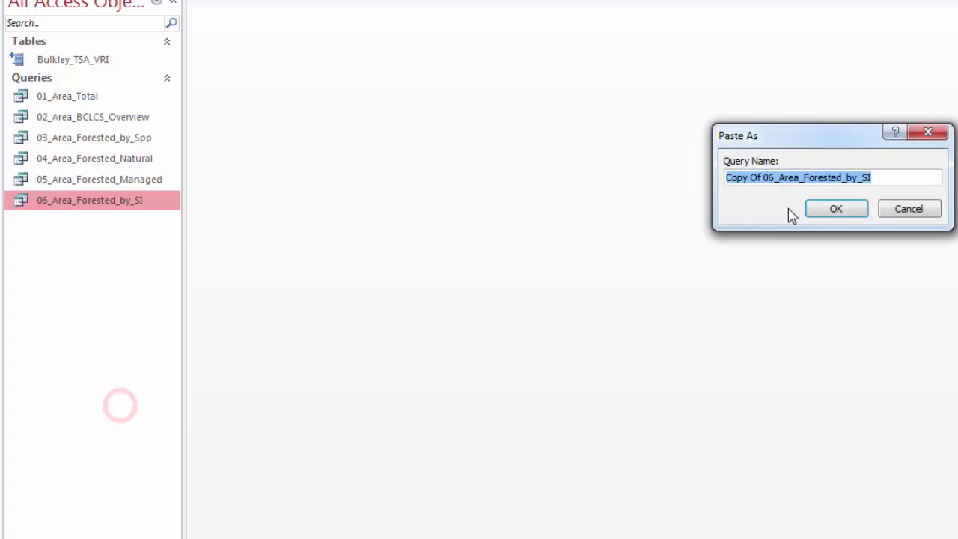
pyautogui.click(783, 177)
pyautogui.moveTo(773, 179); pyautogui.dragTo(662, 189)
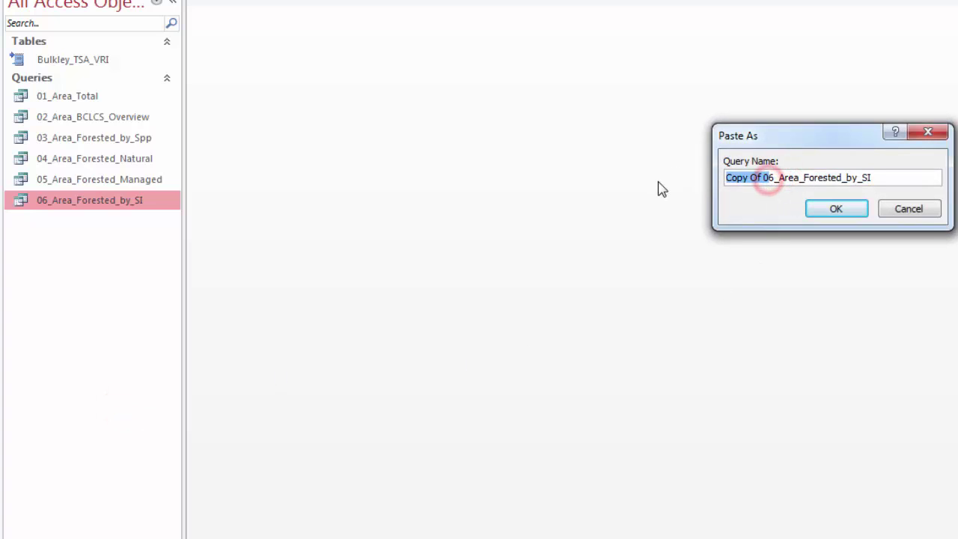
pyautogui.write('07')
pyautogui.doubleClick(843, 179)
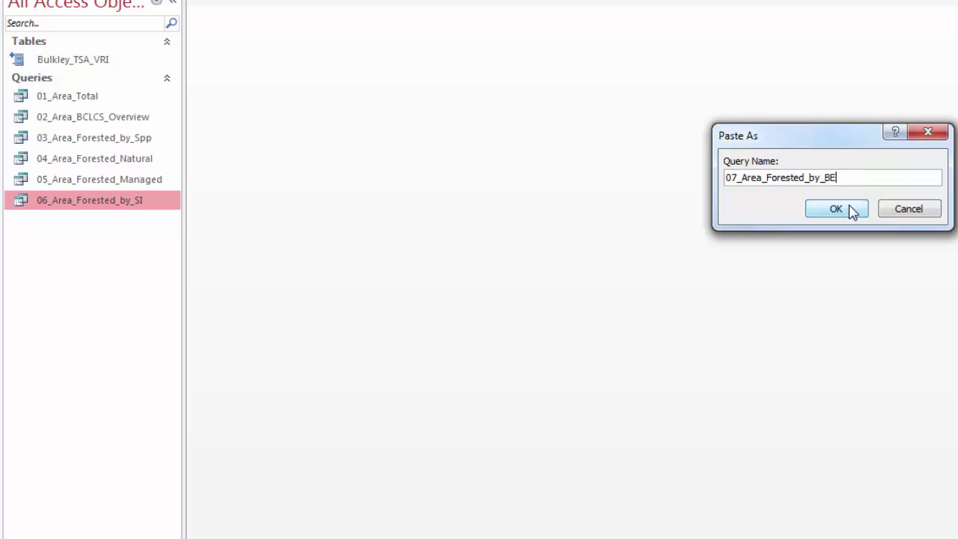
pyautogui.click(835, 212)
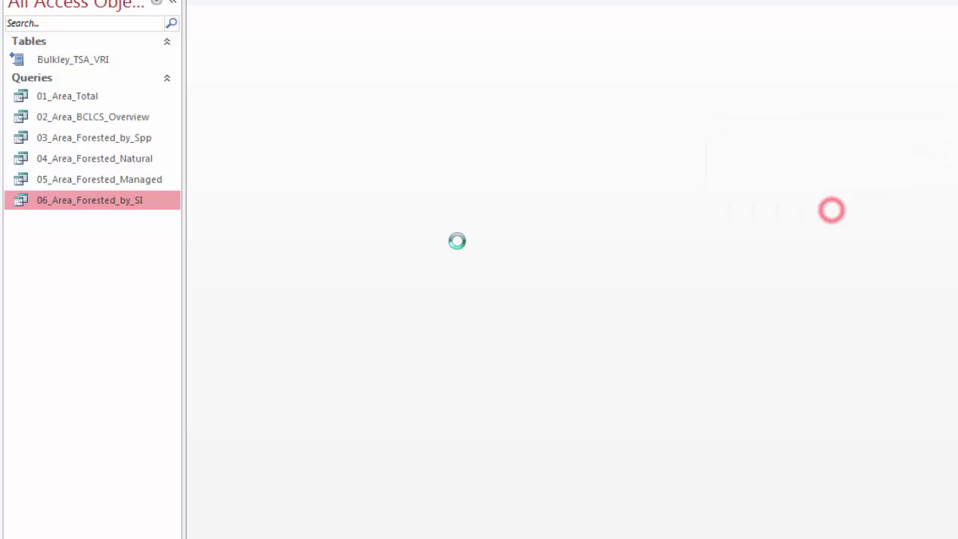
# - Open the 07_Area_Forested_by_BEC query in design view and replace its SITE_INDEX field with BEC_ZONE_CODE
pyautogui.click(94, 225)
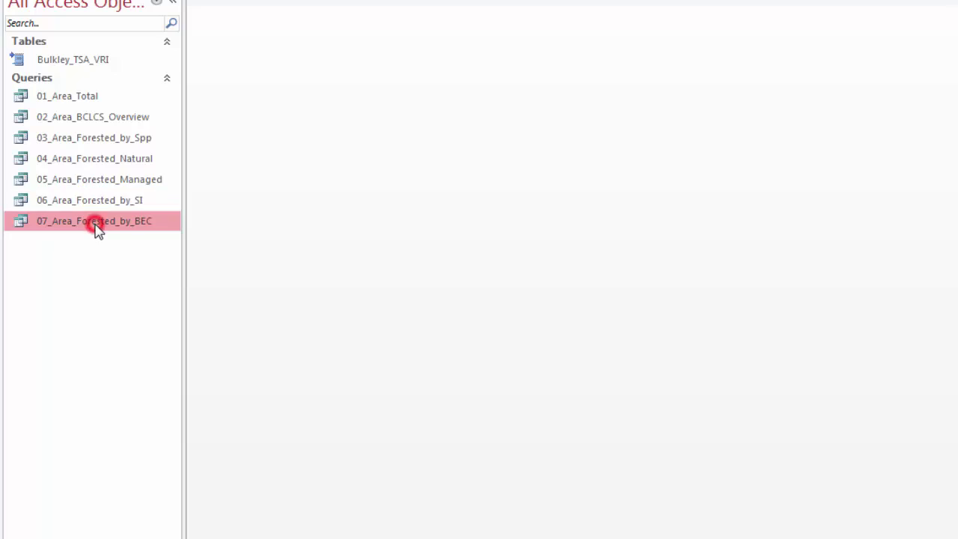
pyautogui.rightClick(92, 224)
pyautogui.click(120, 256)
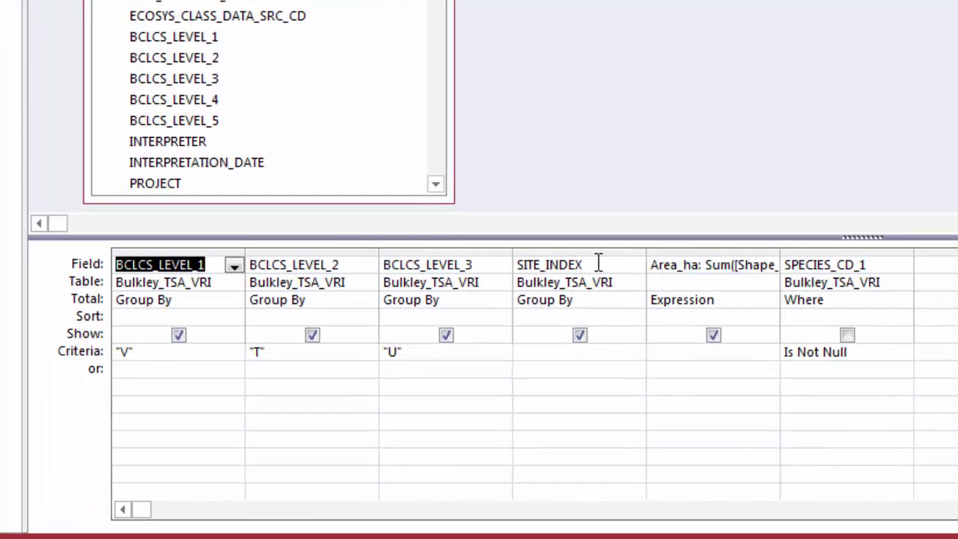
pyautogui.click(602, 265)
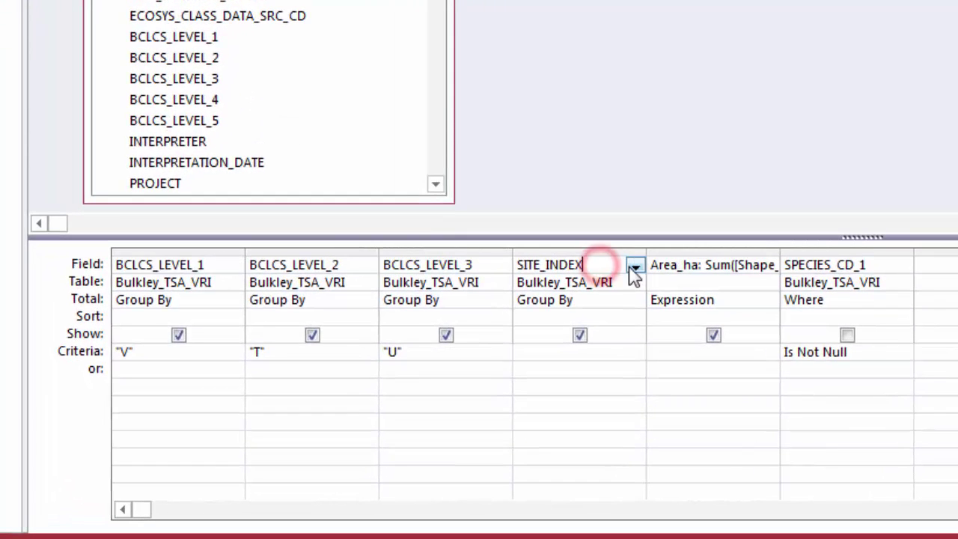
pyautogui.click(633, 267)
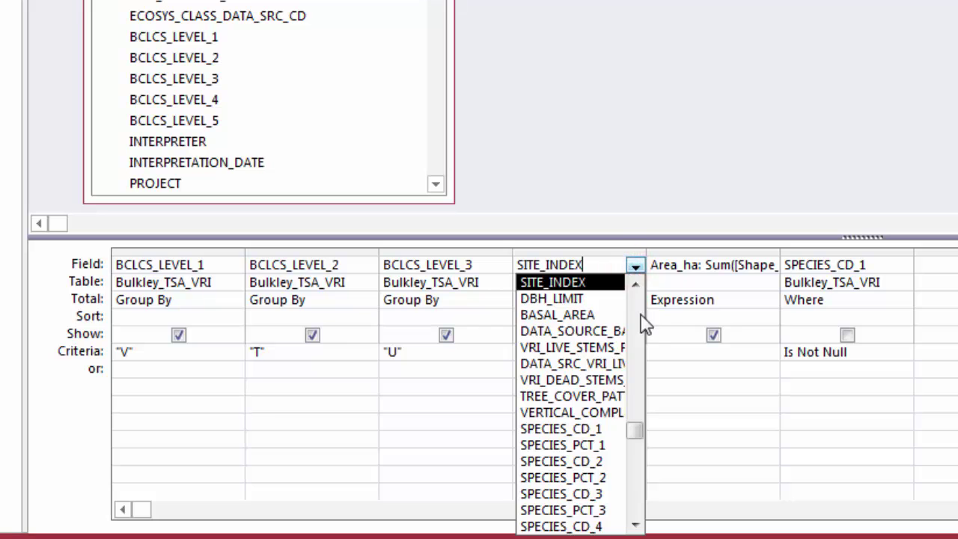
pyautogui.click(634, 428)
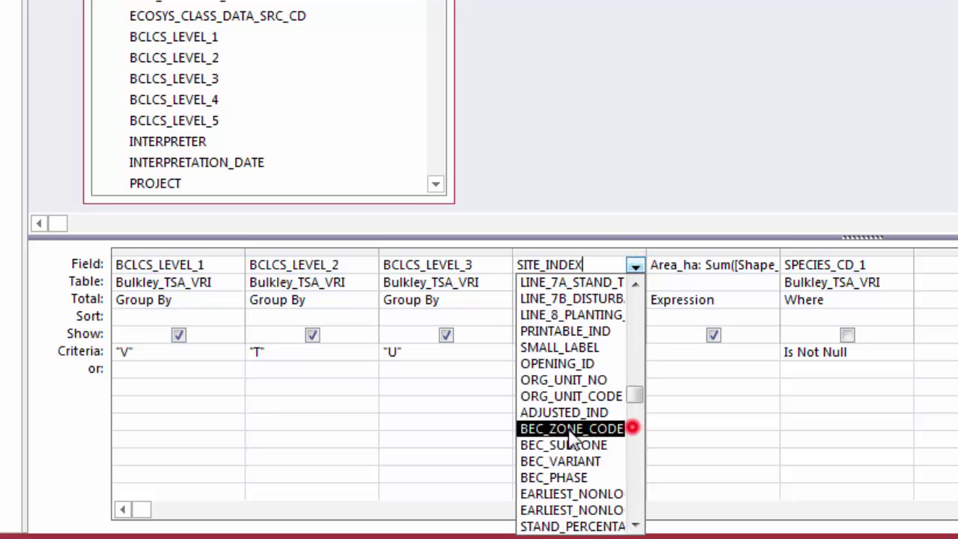
pyautogui.click(571, 435)
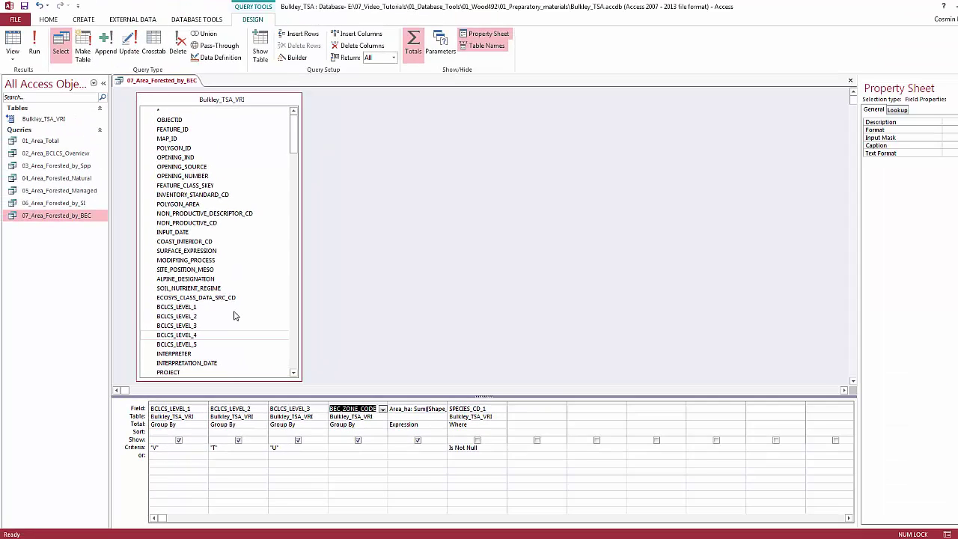
# - Display the results of the 07_Area_Forested_by_BEC query, then save and close it from the design view
pyautogui.click(172, 185)
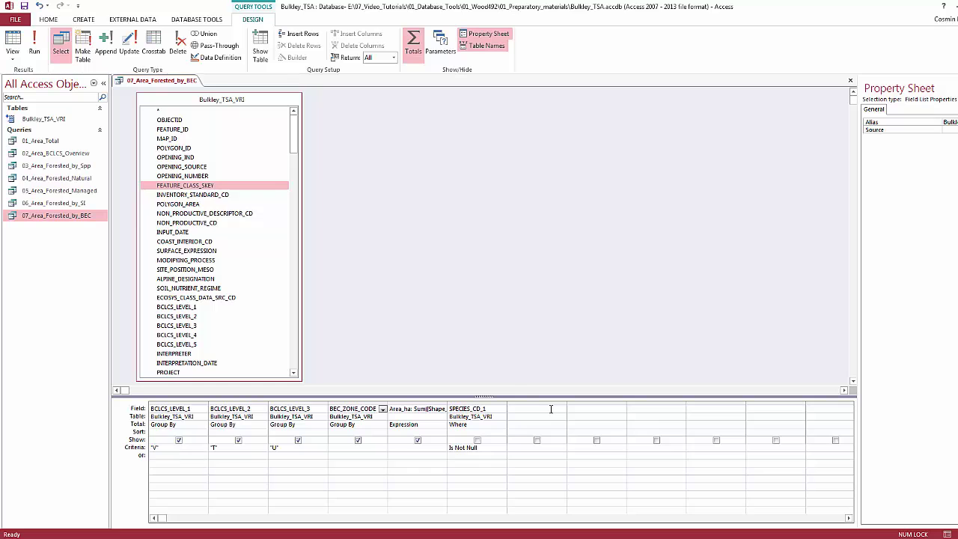
pyautogui.click(12, 44)
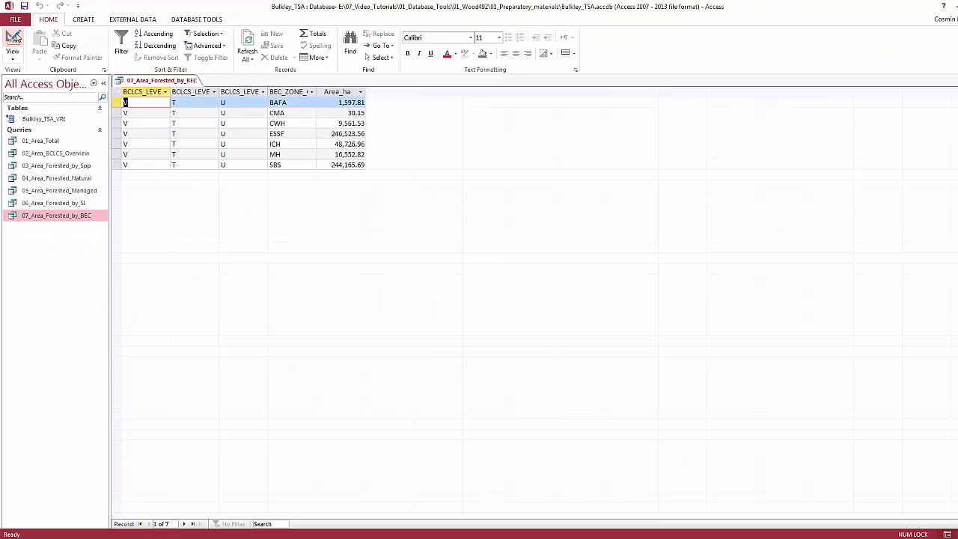
pyautogui.click(12, 38)
pyautogui.rightClick(146, 82)
pyautogui.click(202, 99)
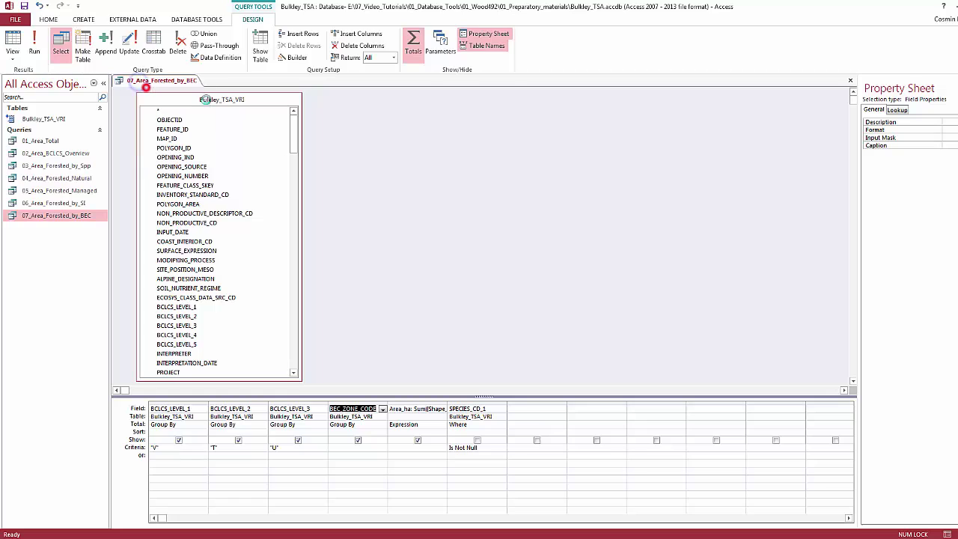
pyautogui.click(851, 80)
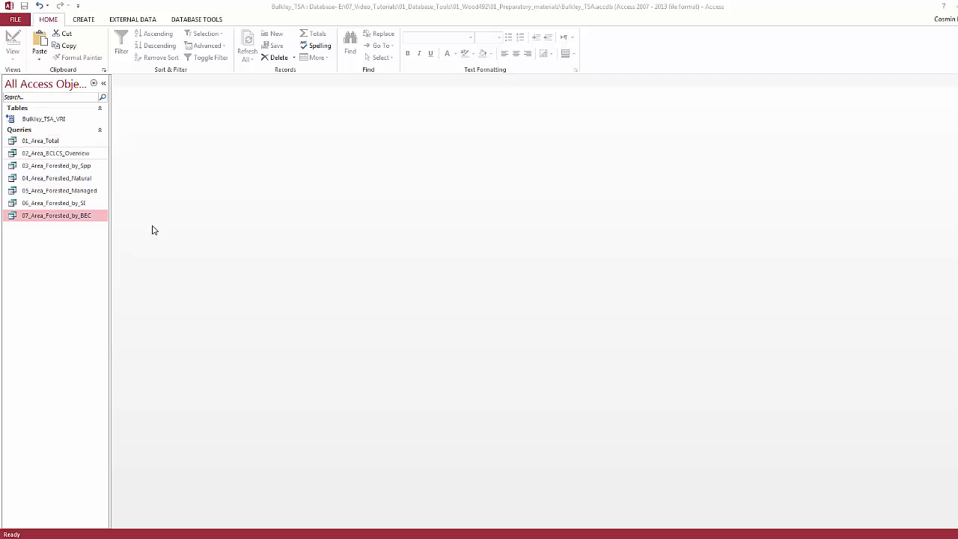
# - Switch to the Excel workbook, review the land base definition table on the Summary sheet and open the Queries_Area sheet
pyautogui.hotkey('alt', 'Tab')
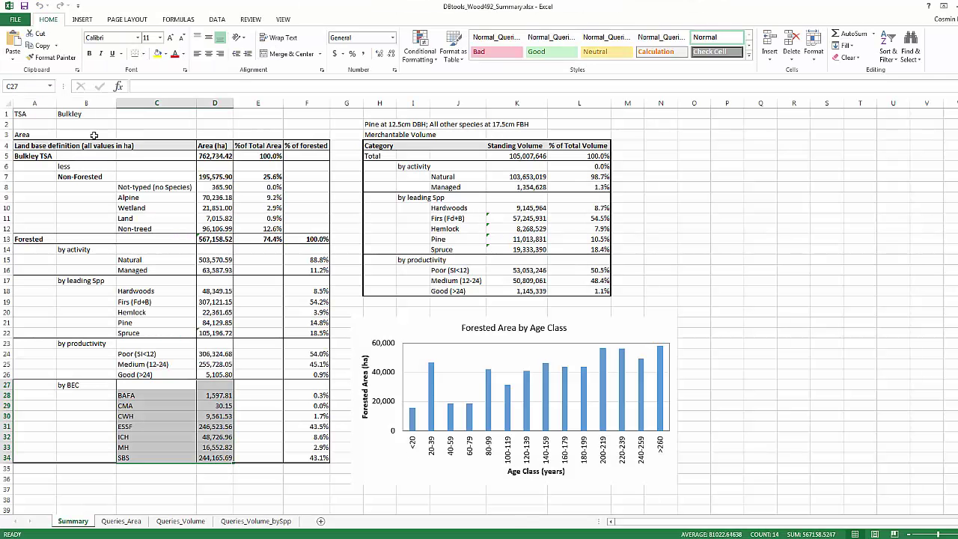
pyautogui.moveTo(59, 144); pyautogui.dragTo(304, 458)
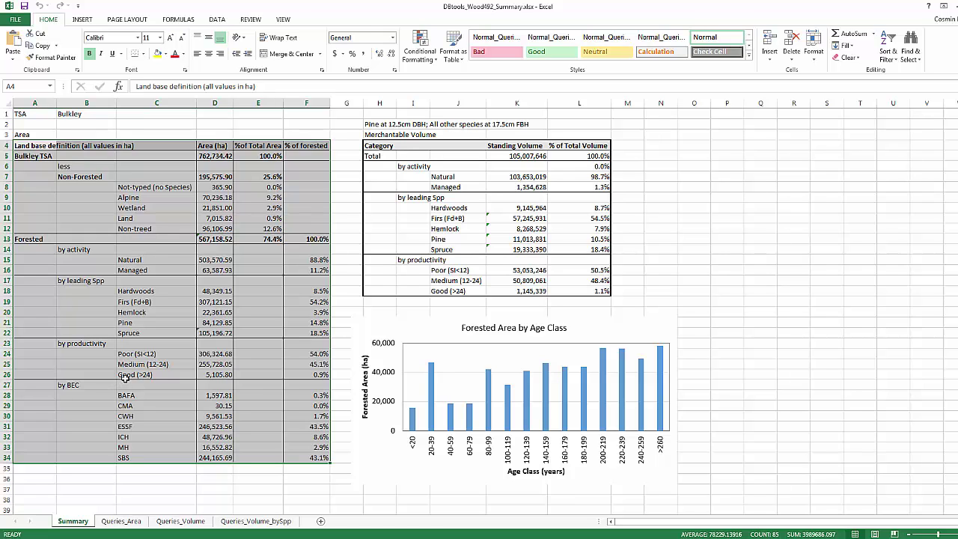
pyautogui.click(122, 522)
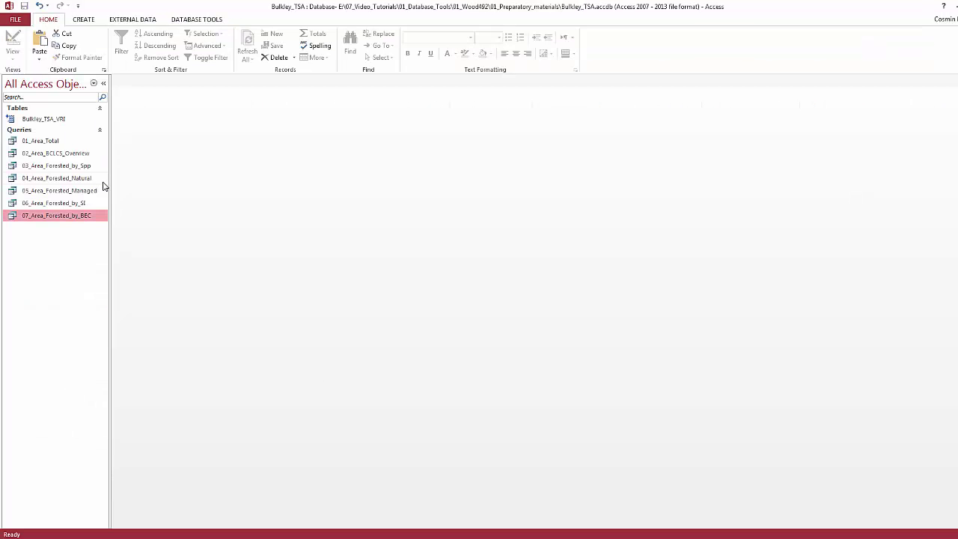
# - Copy the whole result of the Access query 01_Area_Total into cell A4 of Excel's Queries_Area sheet, then close the query in Access
pyautogui.doubleClick(44, 140)
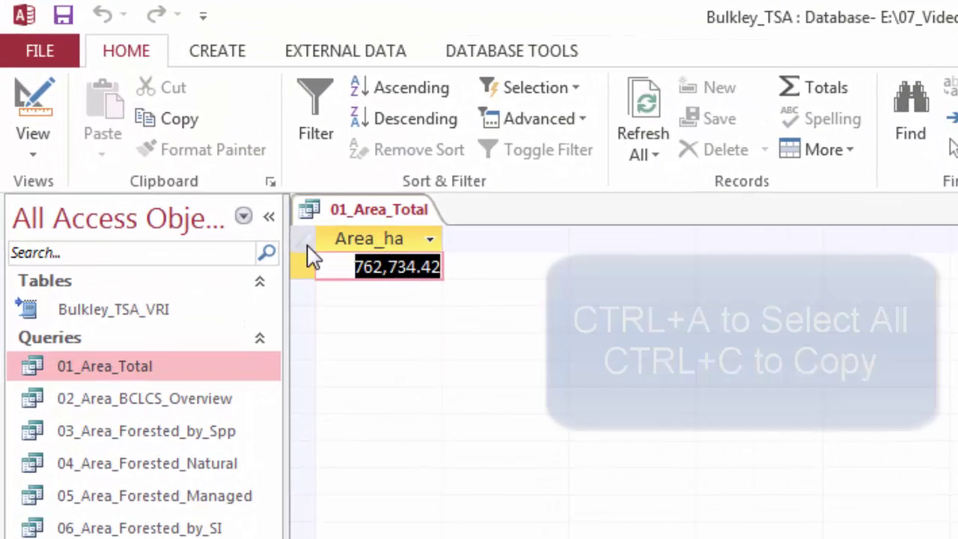
pyautogui.click(307, 239)
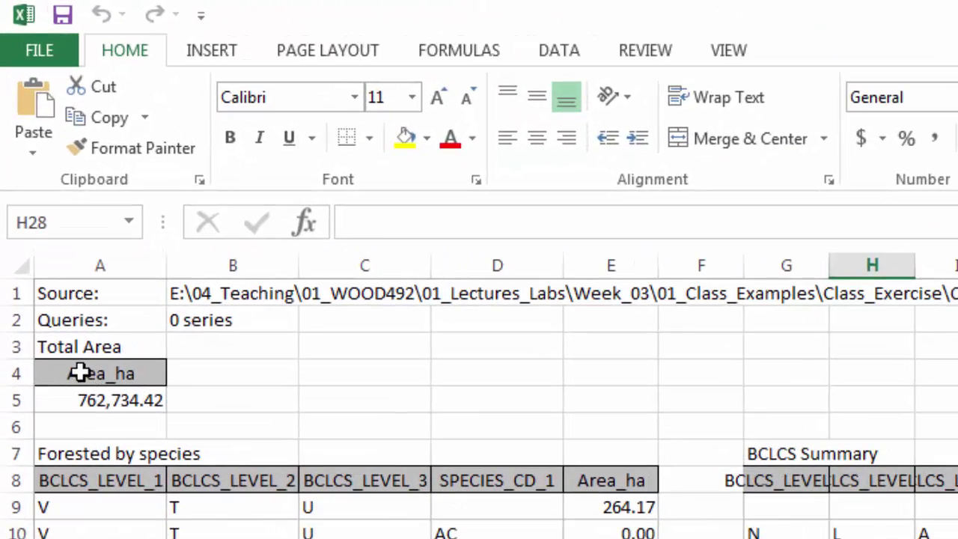
pyautogui.click(44, 214)
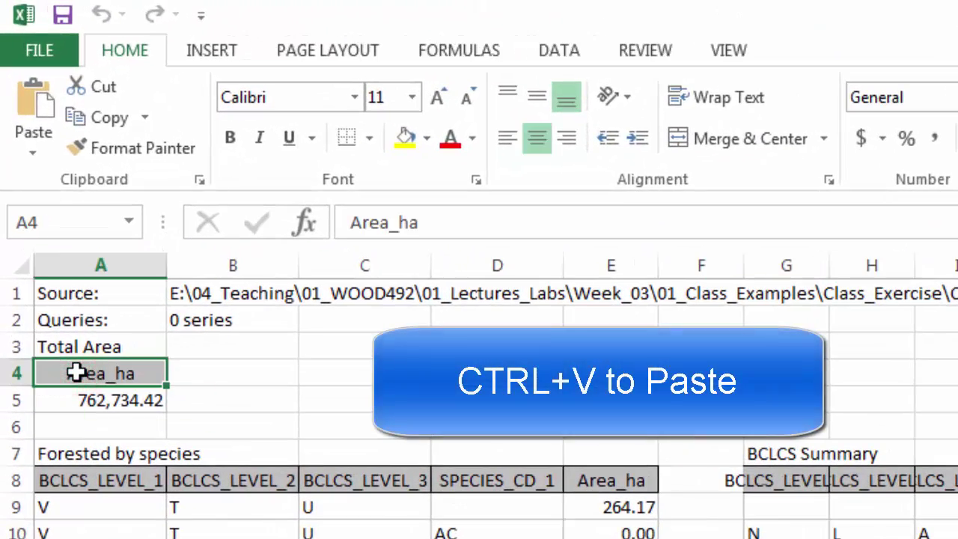
pyautogui.write('Area_ha 762,734.42')
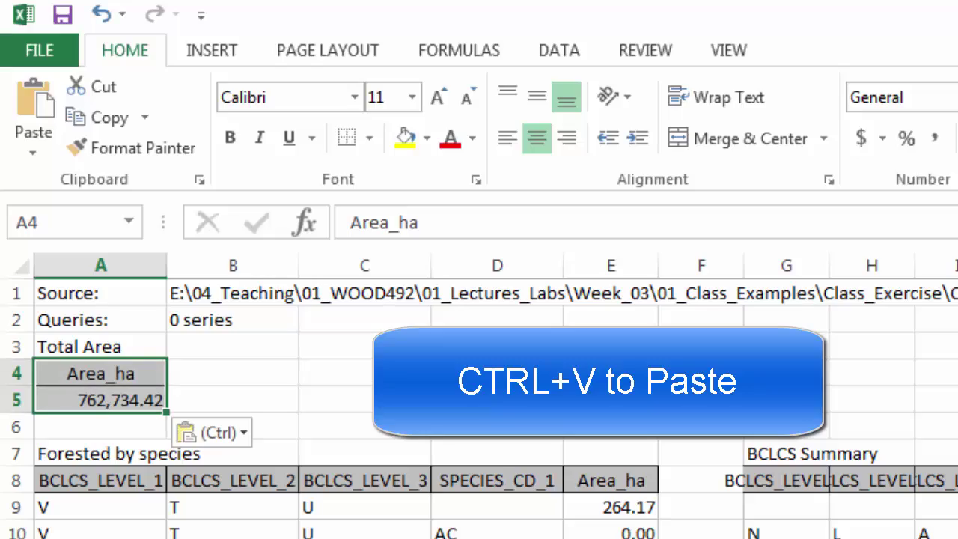
pyautogui.click(234, 376)
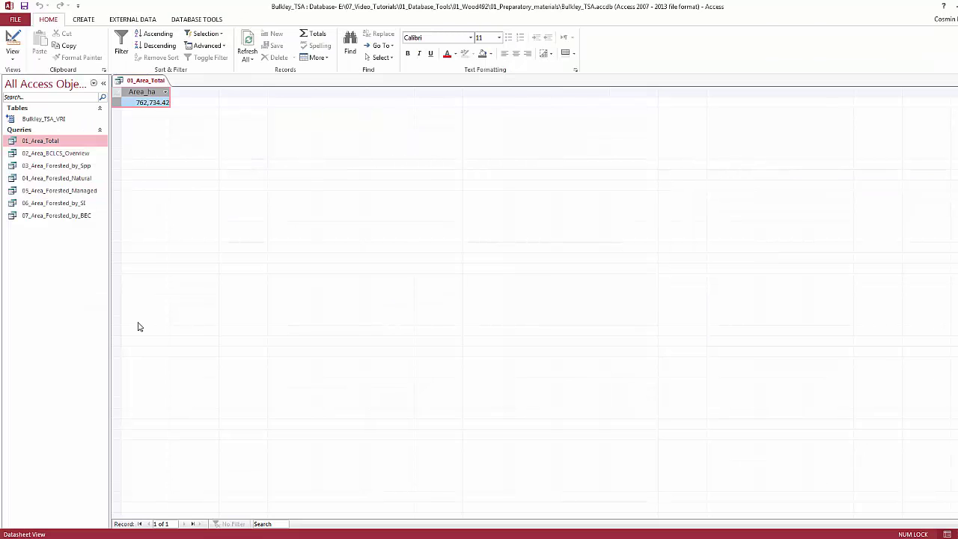
pyautogui.hotkey('ctrl', 'w')
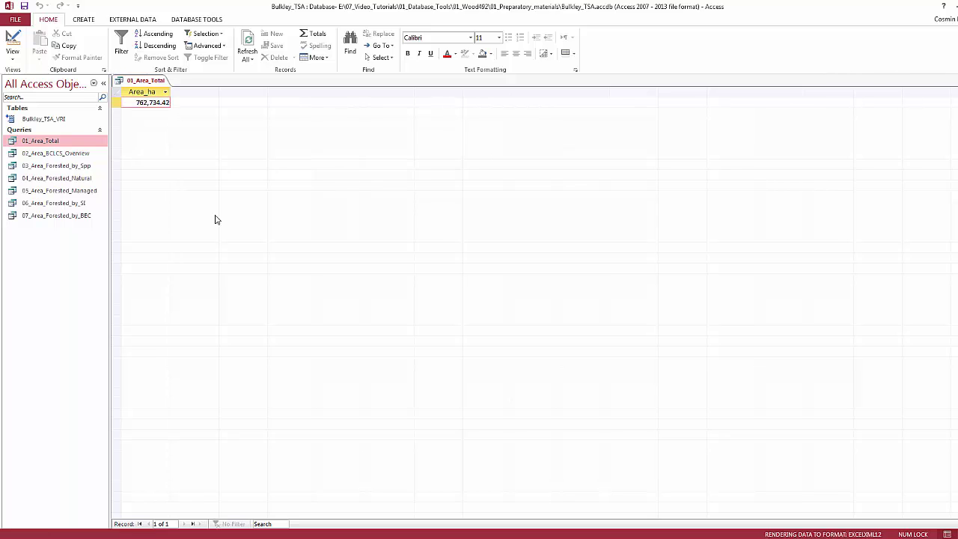
# - Duplicate the 07_Area_Forested_by_BEC query under the name 08_Area_Forested_by_age
pyautogui.click(54, 216)
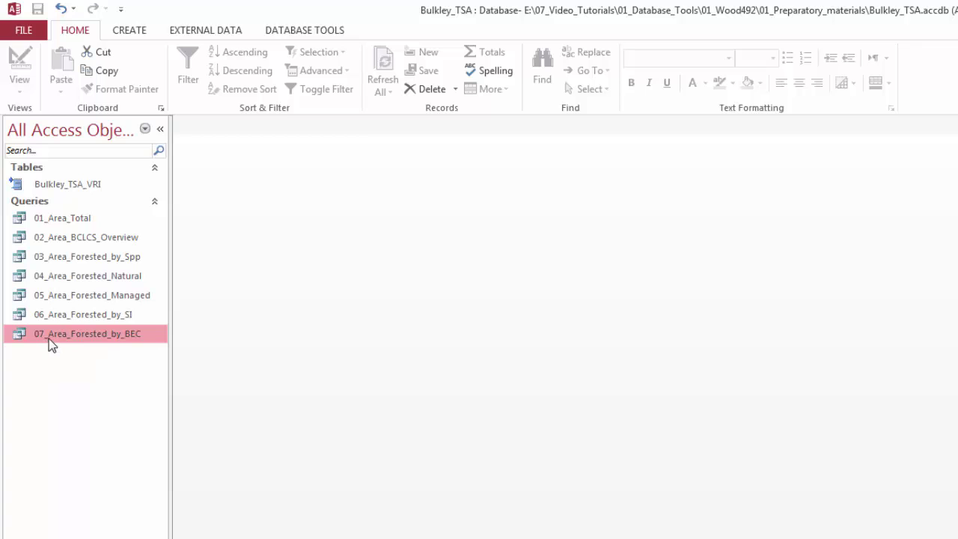
pyautogui.rightClick(49, 336)
pyautogui.click(107, 485)
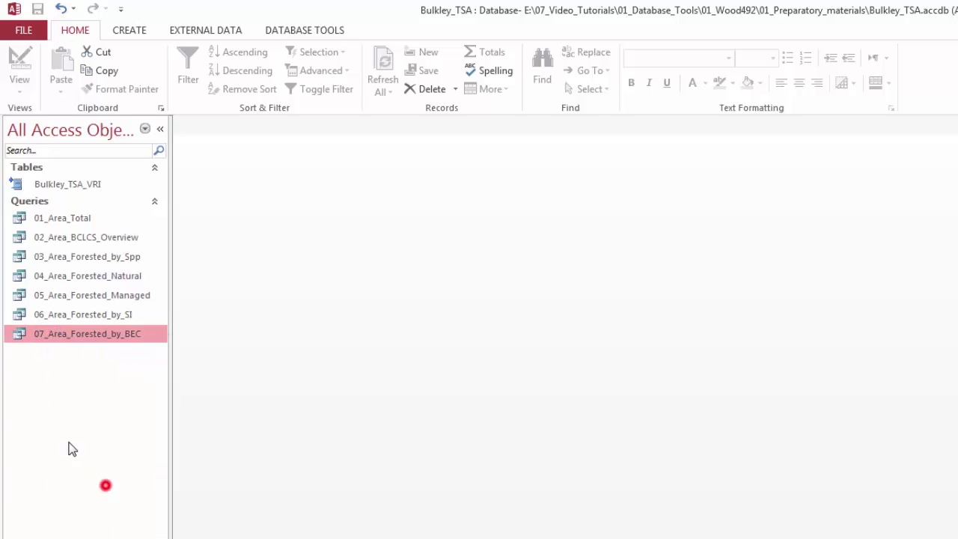
pyautogui.rightClick(54, 411)
pyautogui.click(111, 487)
pyautogui.moveTo(712, 294); pyautogui.dragTo(595, 299)
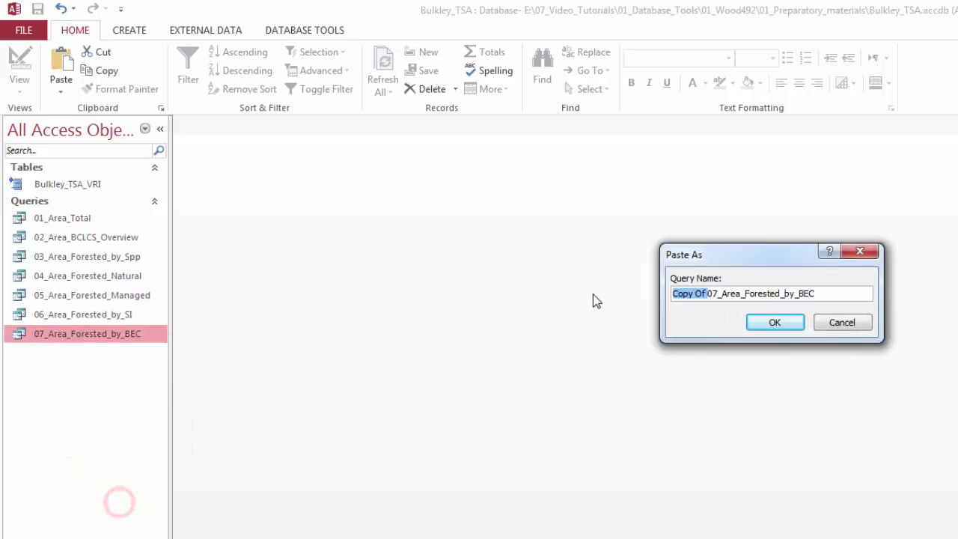
pyautogui.press('Delete')
pyautogui.click(683, 293)
pyautogui.press('BackSpace')
pyautogui.write('8')
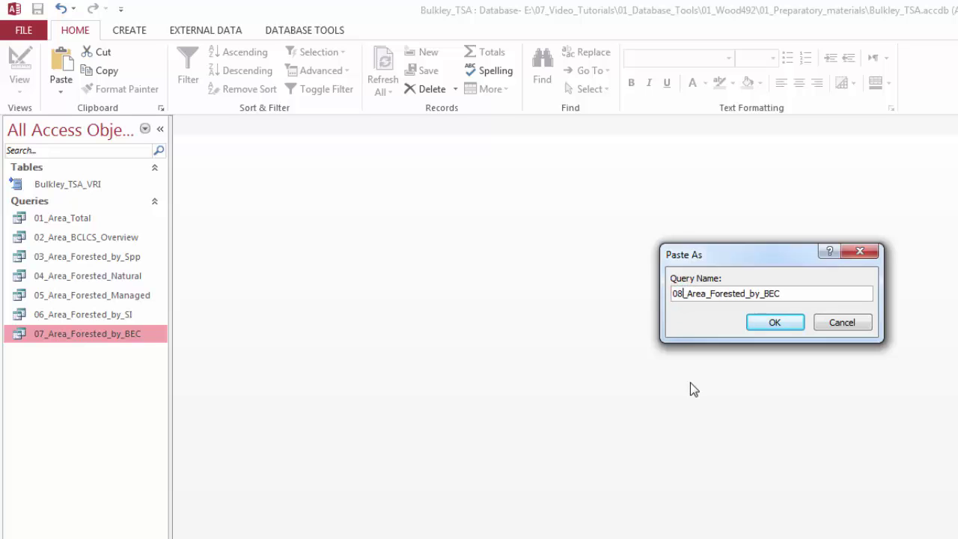
pyautogui.moveTo(792, 293); pyautogui.dragTo(767, 300)
pyautogui.click(790, 324)
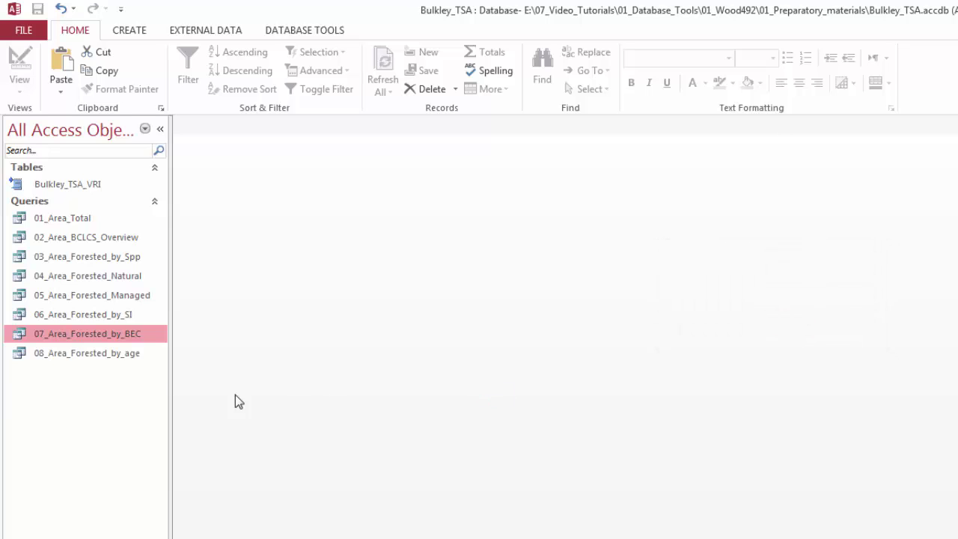
# - Replace BEC_ZONE_CODE with the PROJ_AGE_1 field in the 08_Area_Forested_by_age query's design and display its results
pyautogui.click(95, 355)
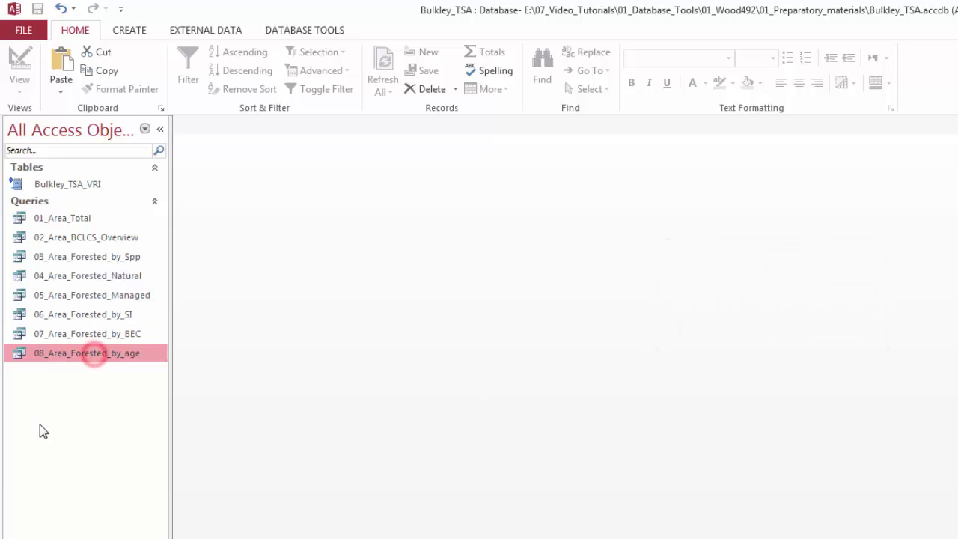
pyautogui.rightClick(78, 358)
pyautogui.click(109, 382)
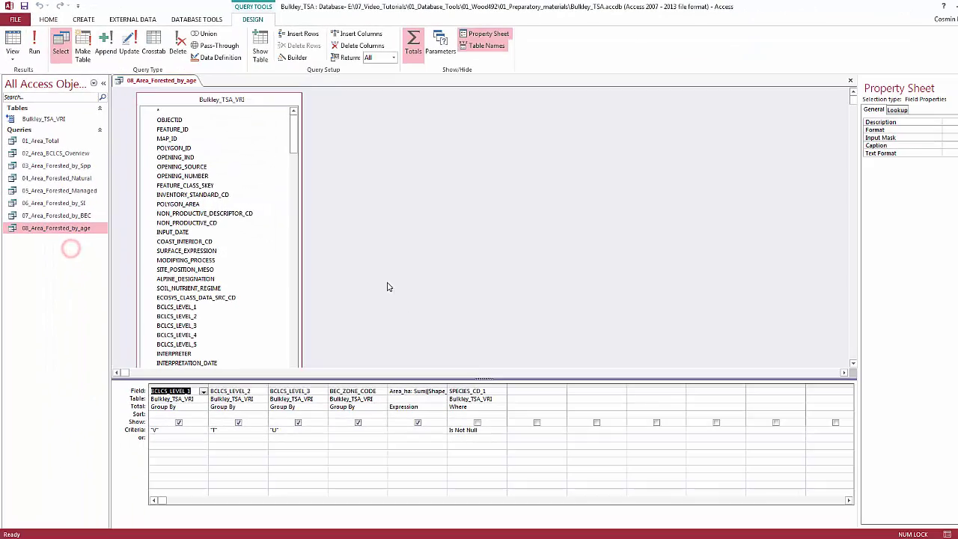
pyautogui.click(382, 390)
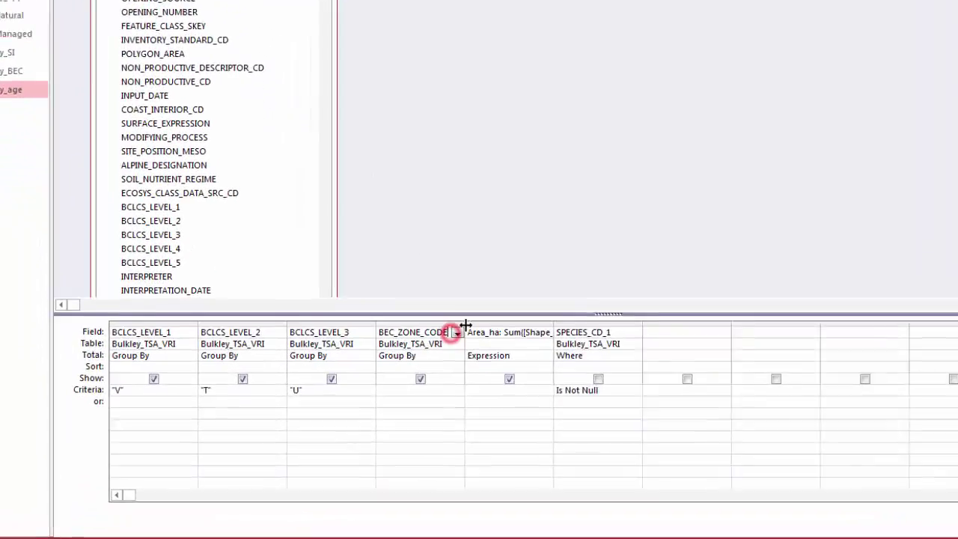
pyautogui.click(384, 391)
pyautogui.moveTo(515, 406); pyautogui.dragTo(525, 435)
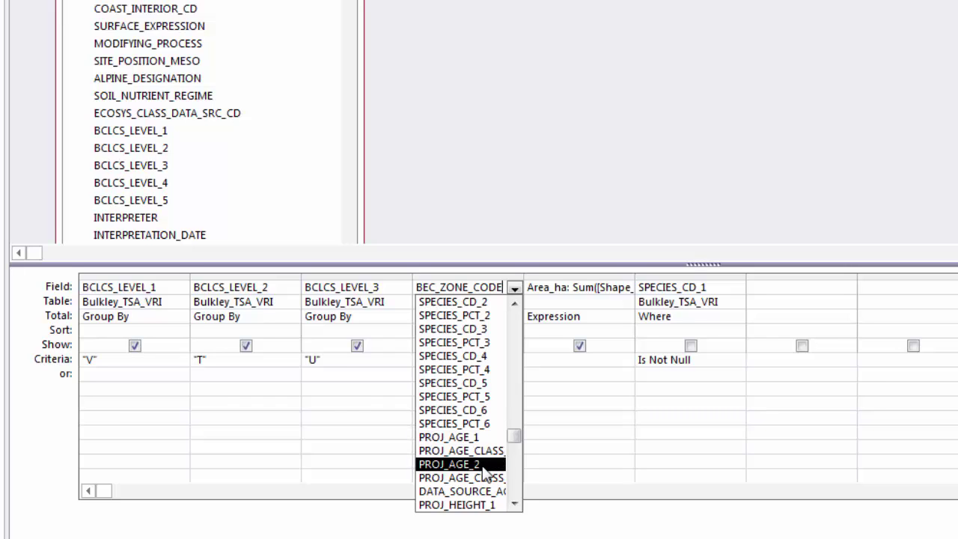
pyautogui.click(457, 438)
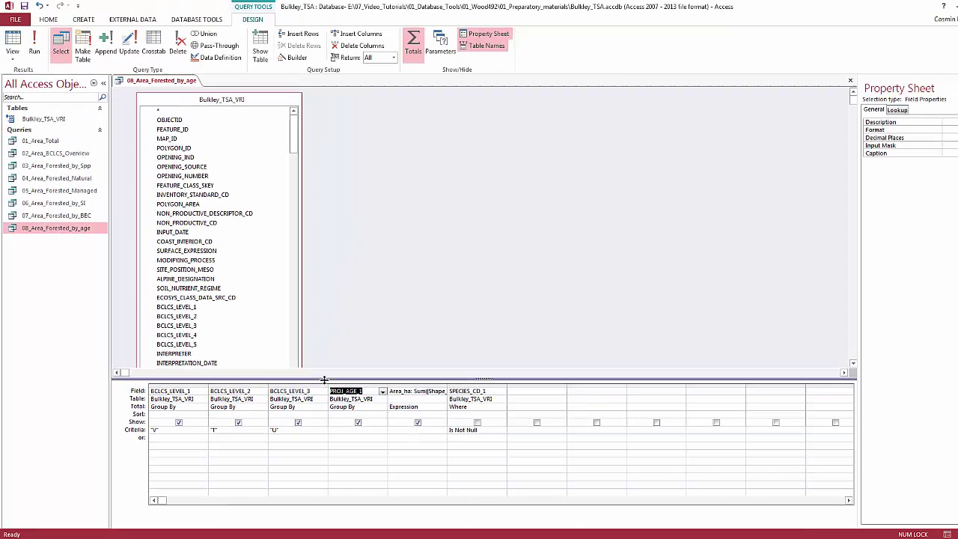
pyautogui.click(12, 39)
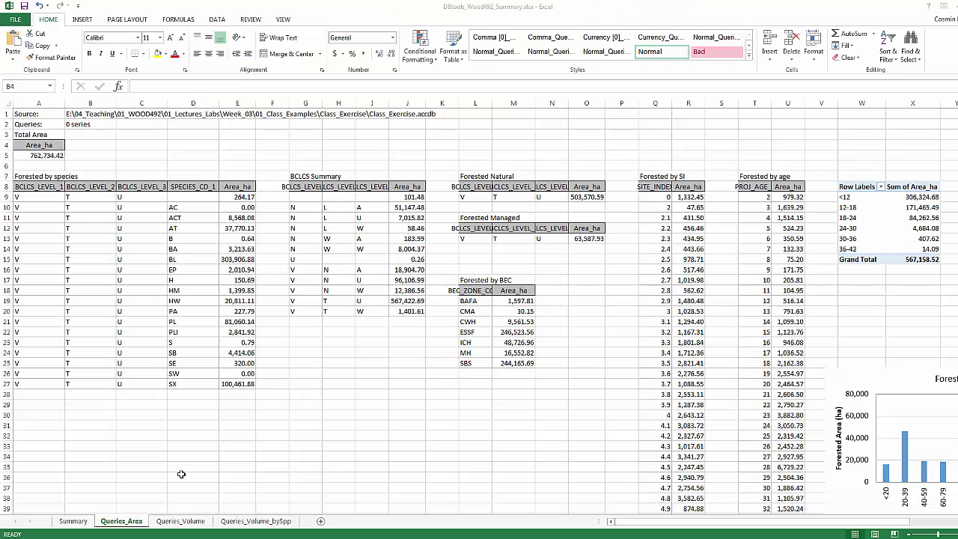
# - Switch to Excel and examine the site index and age pivot tables and the Forested Area by Age Class chart on Queries_Area
pyautogui.click(939, 383)
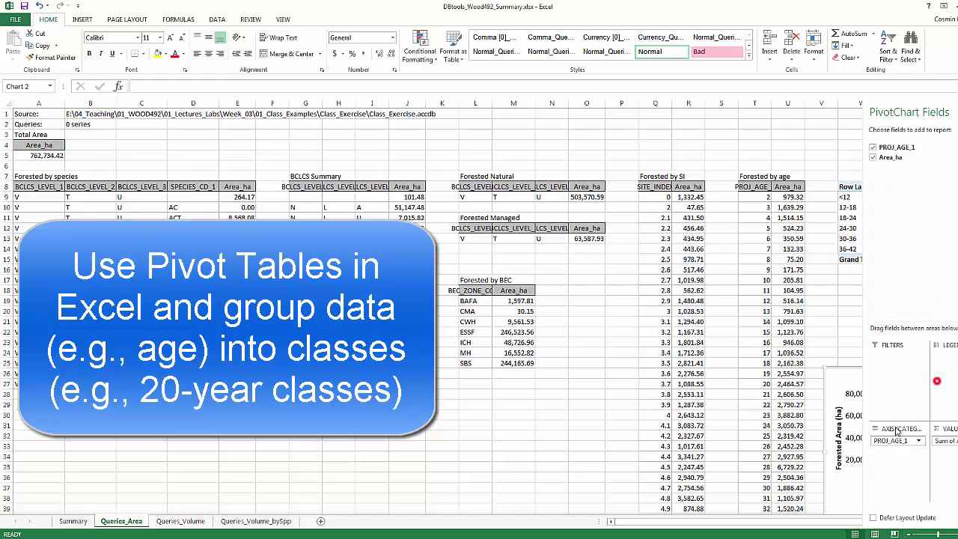
pyautogui.moveTo(705, 521); pyautogui.dragTo(784, 525)
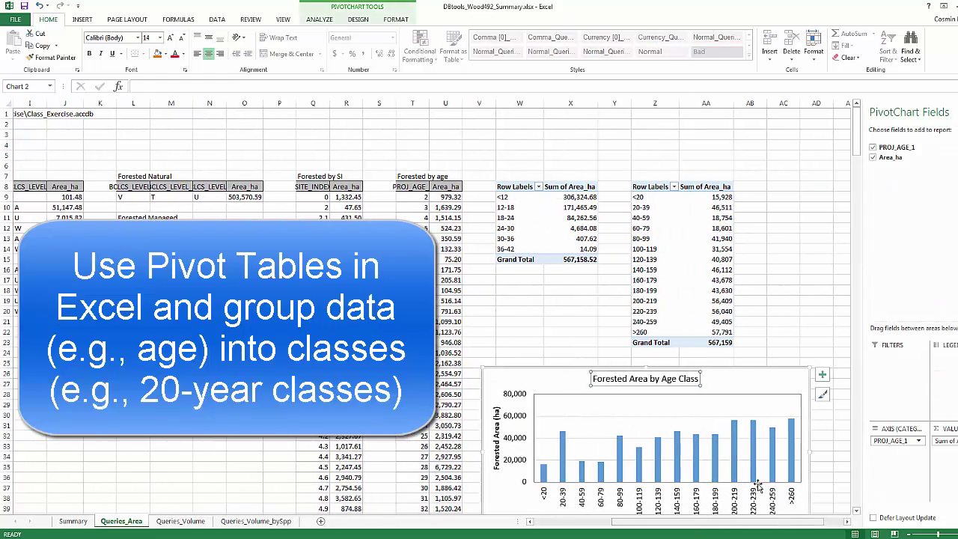
pyautogui.scroll(-1, 718, 397)
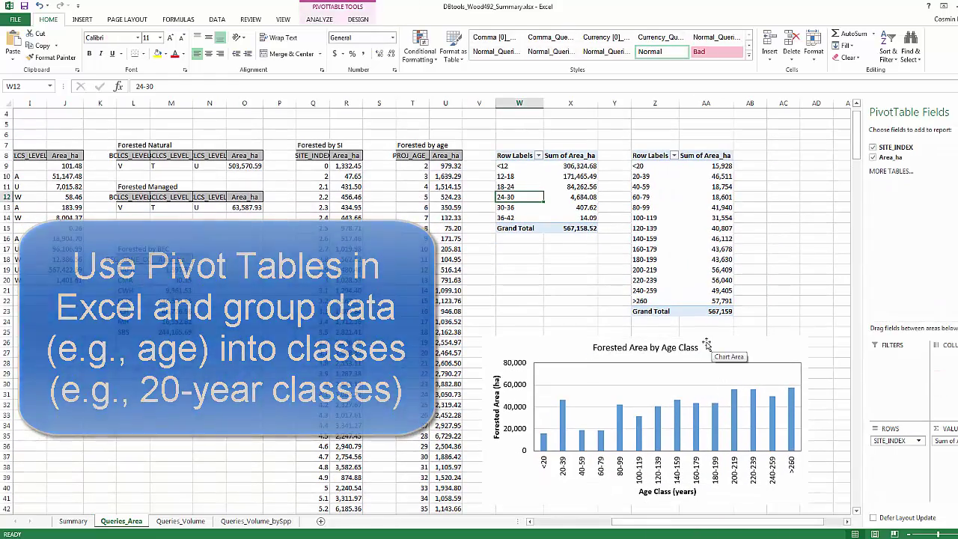
# - Inspect the formulas behind the Natural, Non-Forested, Wetland and Land areas on the Summary sheet
pyautogui.click(74, 521)
pyautogui.click(212, 260)
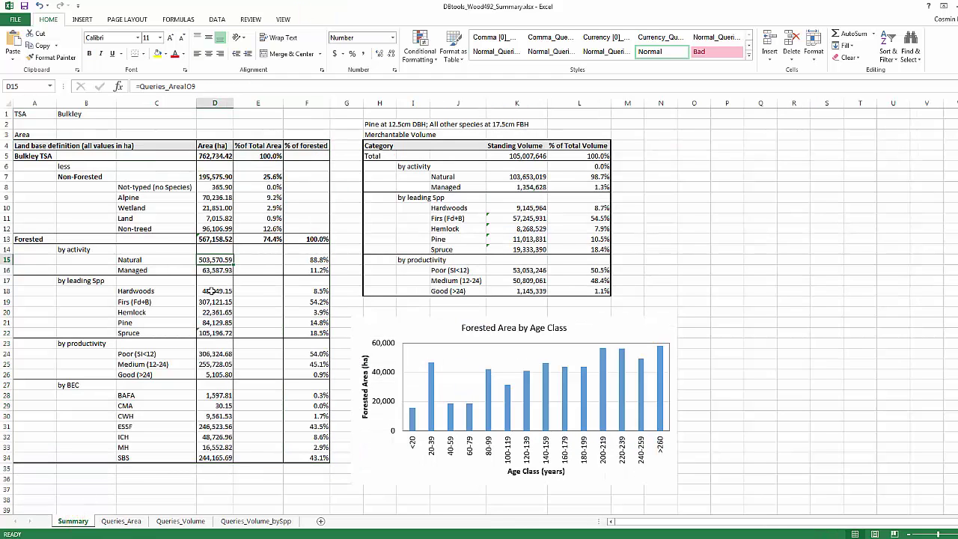
pyautogui.click(212, 177)
pyautogui.click(222, 206)
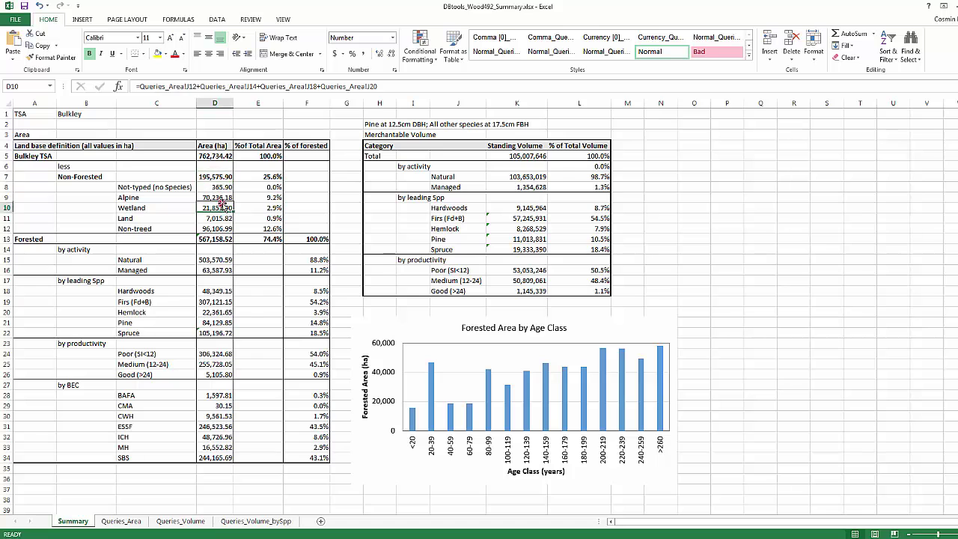
pyautogui.click(219, 218)
# - Review the query tables on Queries_Area and inspect the Summary sheet's formula for the total Forested area
pyautogui.click(119, 522)
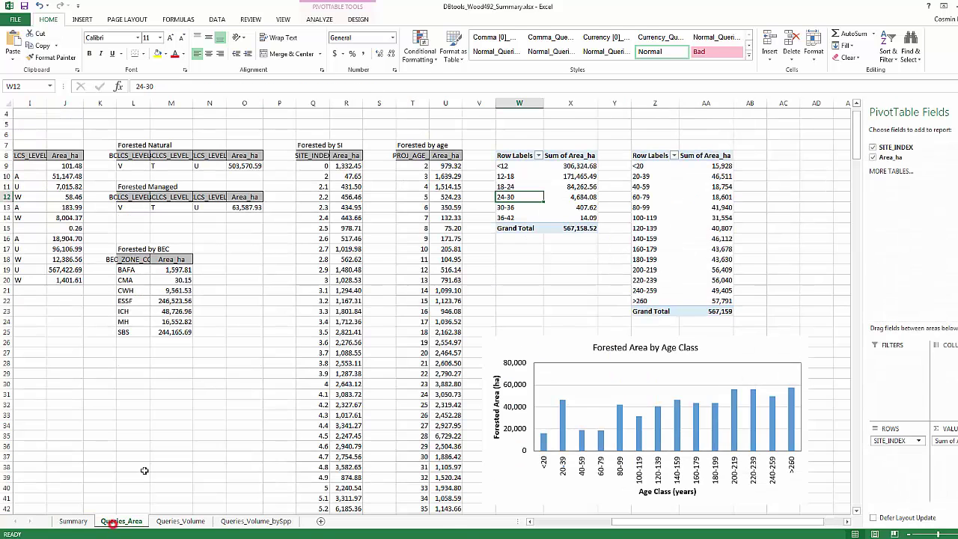
pyautogui.moveTo(635, 526); pyautogui.dragTo(555, 525)
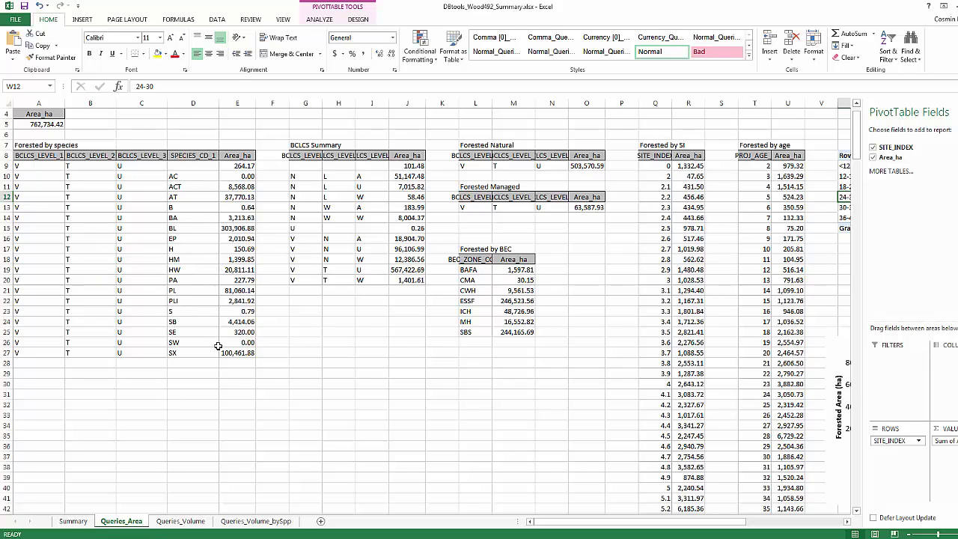
pyautogui.click(73, 522)
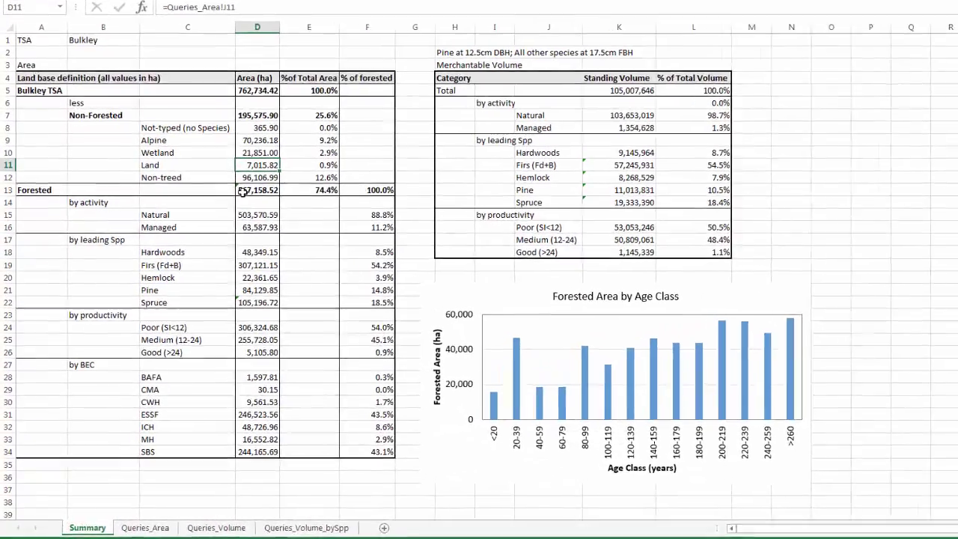
pyautogui.click(204, 240)
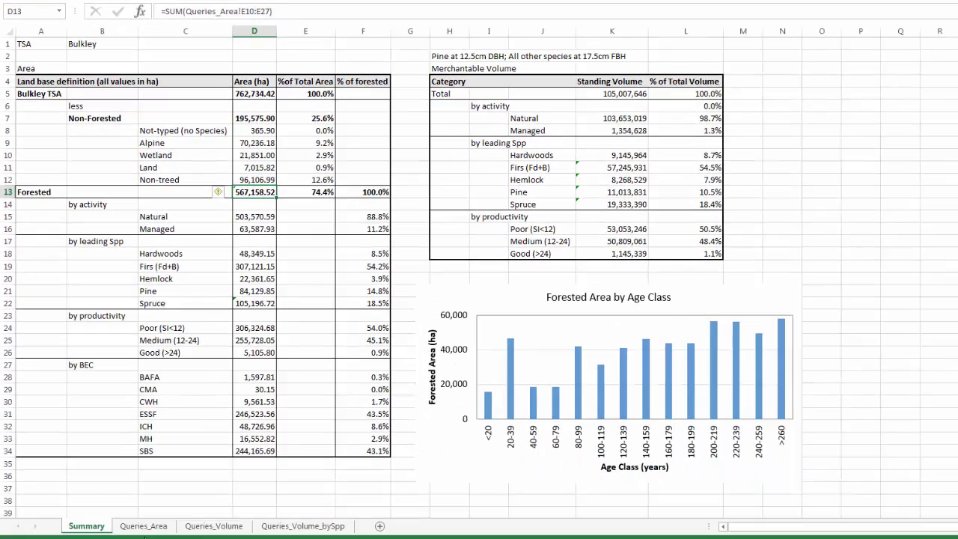
# - On Queries_Area, select the species areas E10:E27, the natural and managed areas, and the BEC zone areas M19:M25 to compare their sums
pyautogui.click(143, 526)
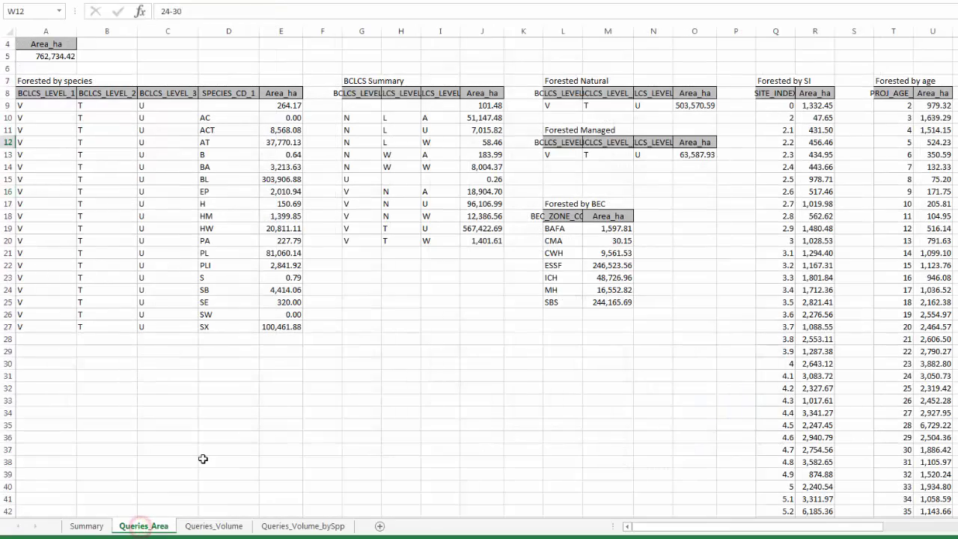
pyautogui.moveTo(290, 118); pyautogui.dragTo(292, 328)
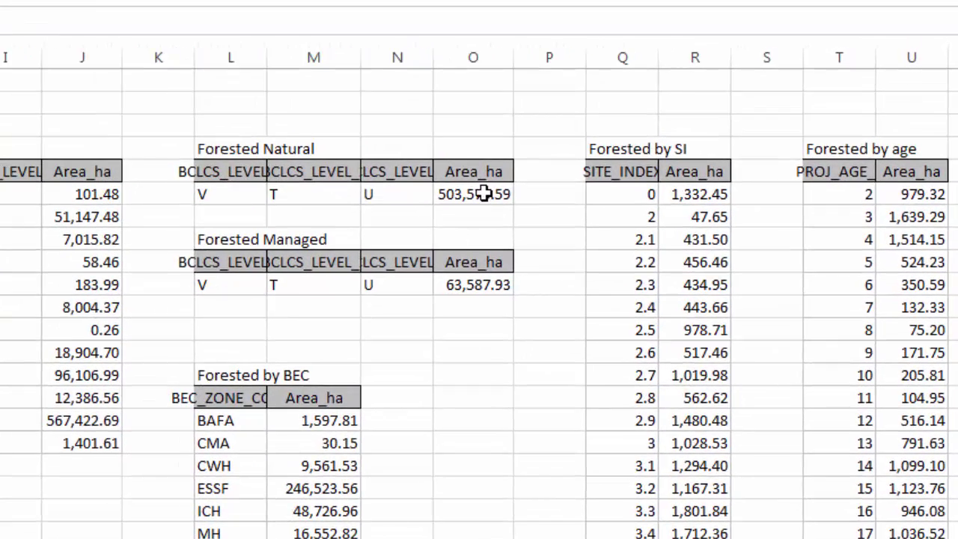
pyautogui.click(485, 194)
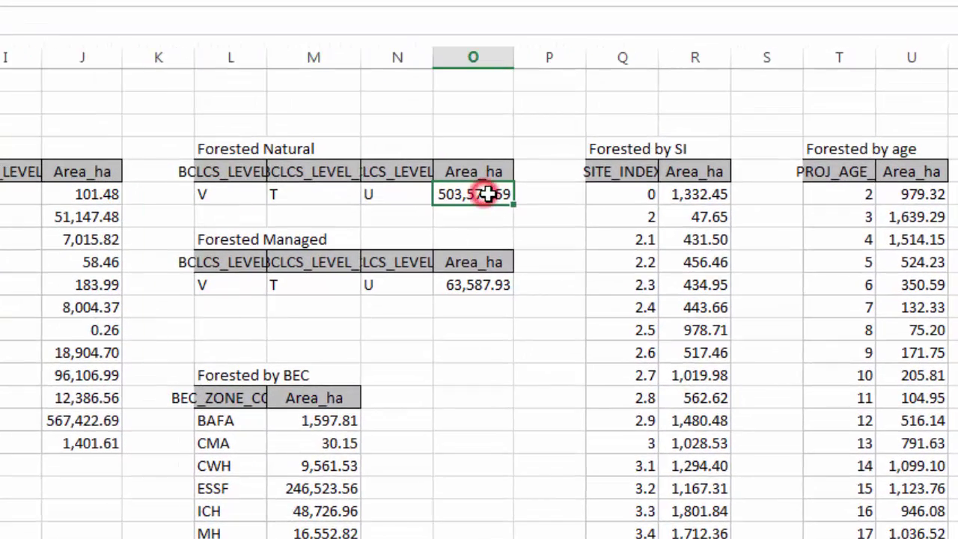
pyautogui.keyDown('ctrl'); pyautogui.click(494, 288); pyautogui.keyUp('ctrl')
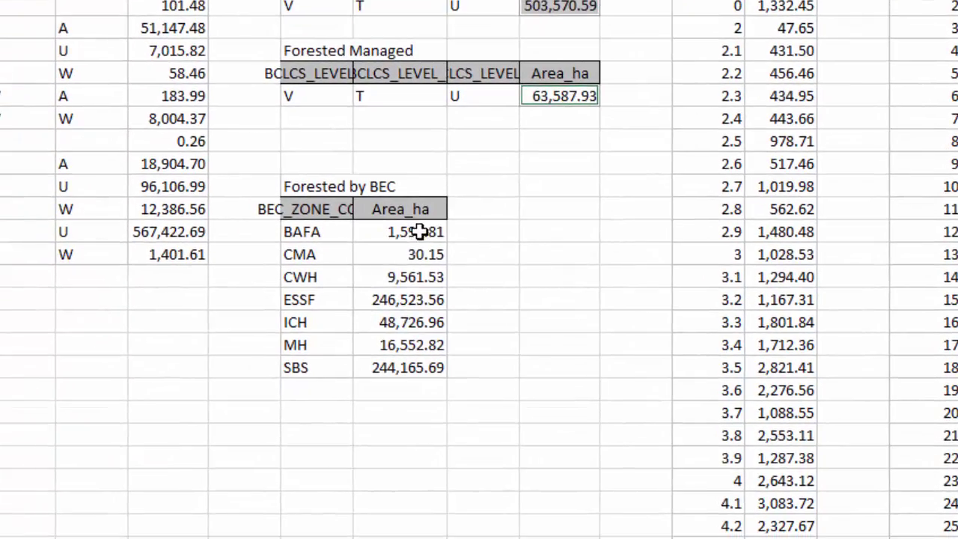
pyautogui.moveTo(419, 232); pyautogui.dragTo(404, 366)
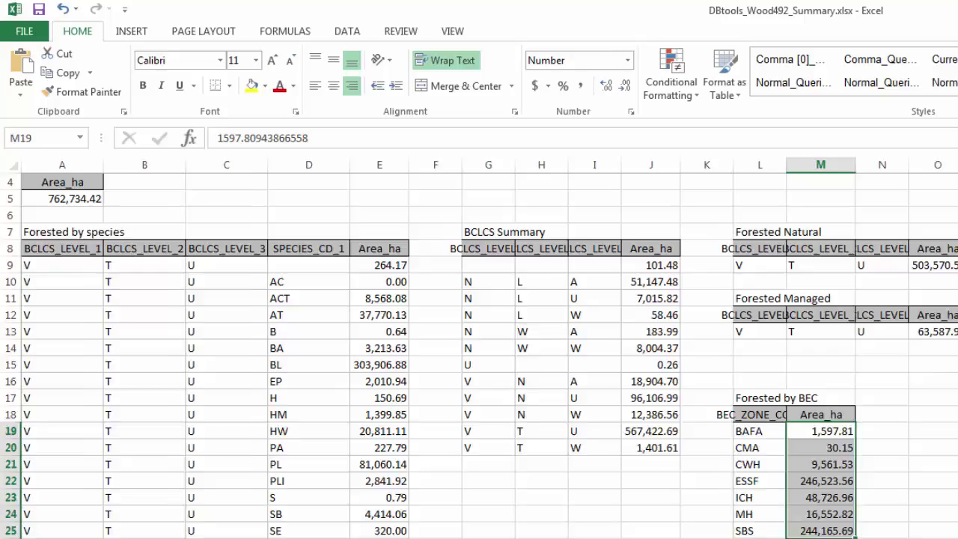
# - Check the Forested area on the Summary sheet against the area without a species code in cell E9 of Queries_Area
pyautogui.click(45, 536)
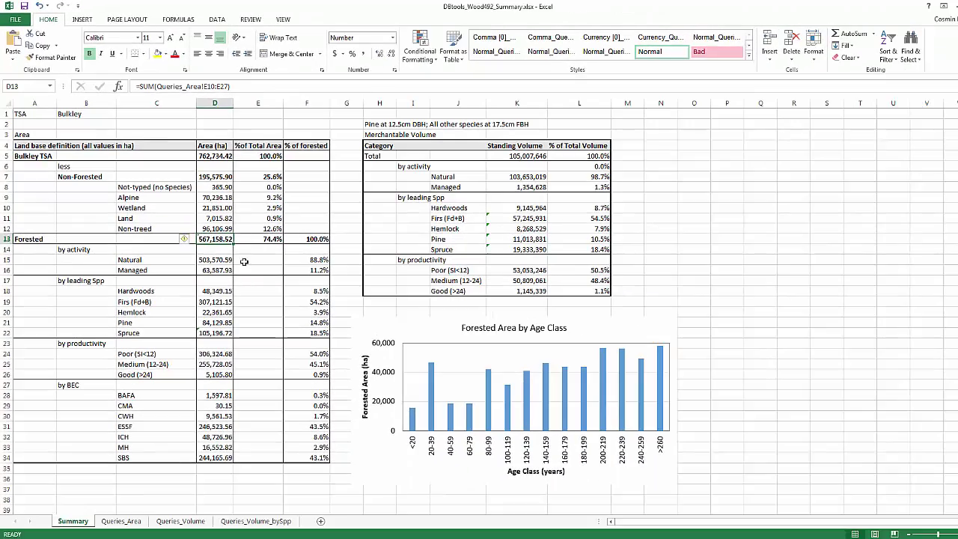
pyautogui.click(121, 521)
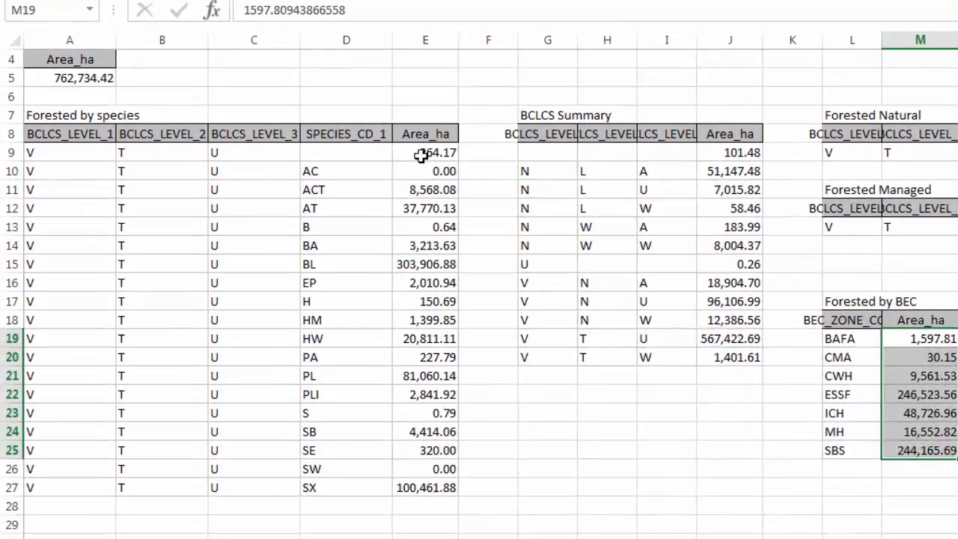
pyautogui.click(421, 155)
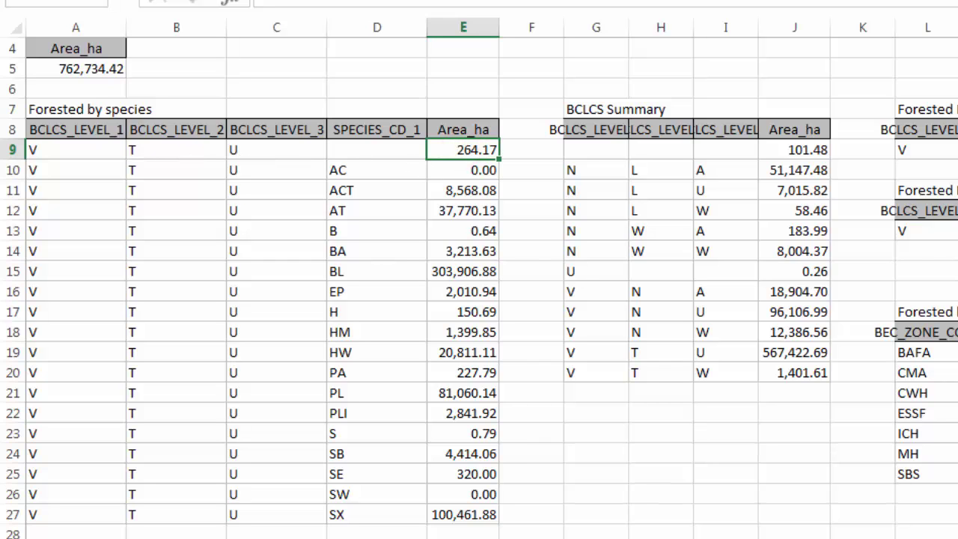
# - Switch back to Access and close the 08_Area_Forested_by_age query without saving its design changes
pyautogui.hotkey('ctrl', 'pageup')
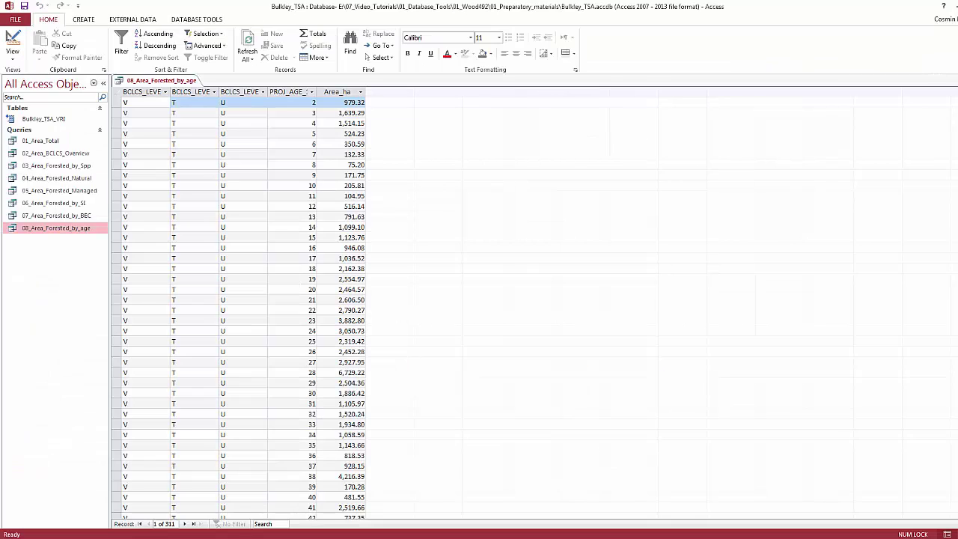
pyautogui.click(957, 80)
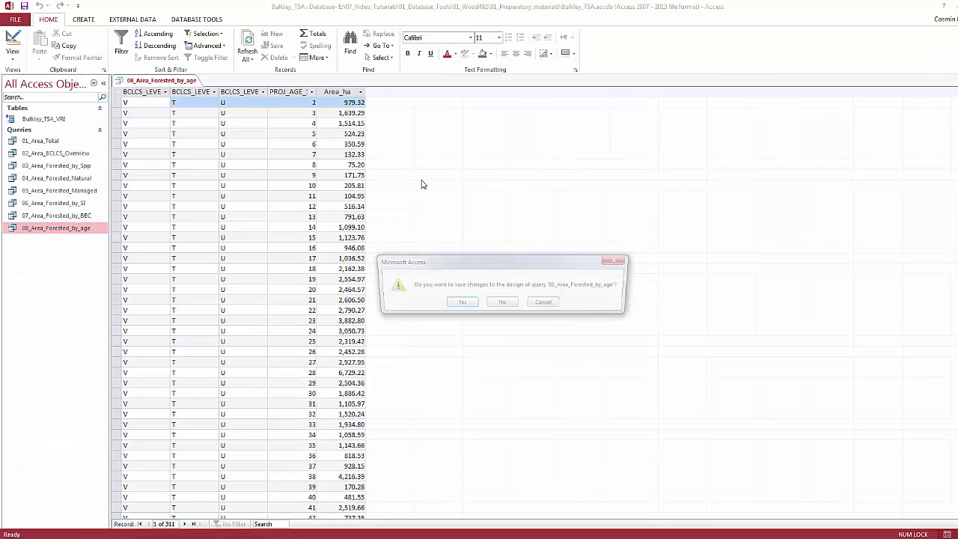
pyautogui.click(503, 306)
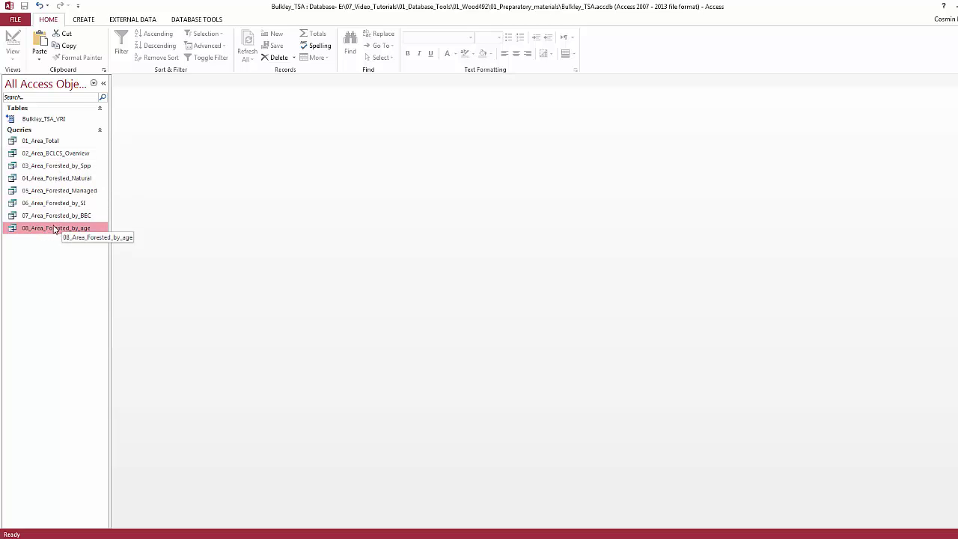
# - Open the Bulkley_TSA_VRI table to view its columns, then start a new query on that table and enlarge its field list
pyautogui.doubleClick(59, 118)
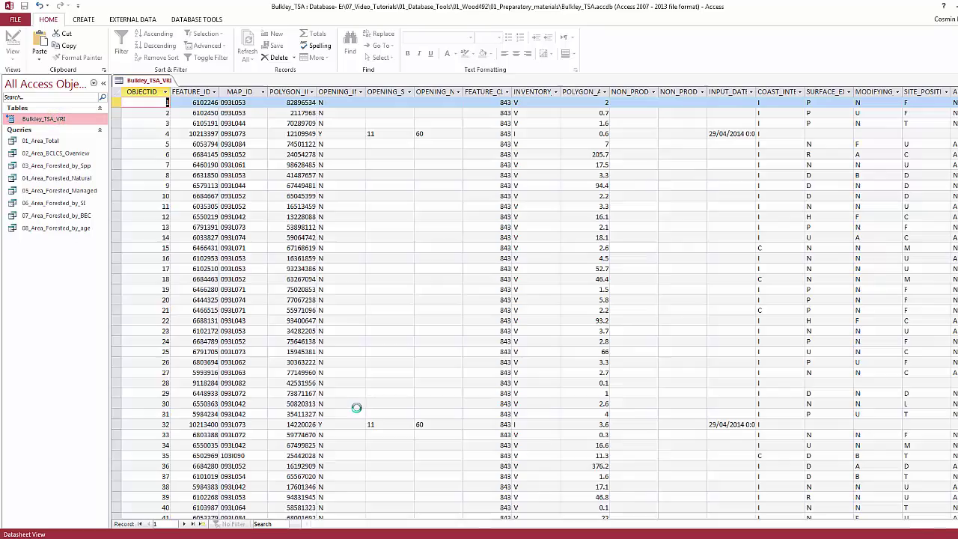
pyautogui.moveTo(326, 524); pyautogui.dragTo(480, 536)
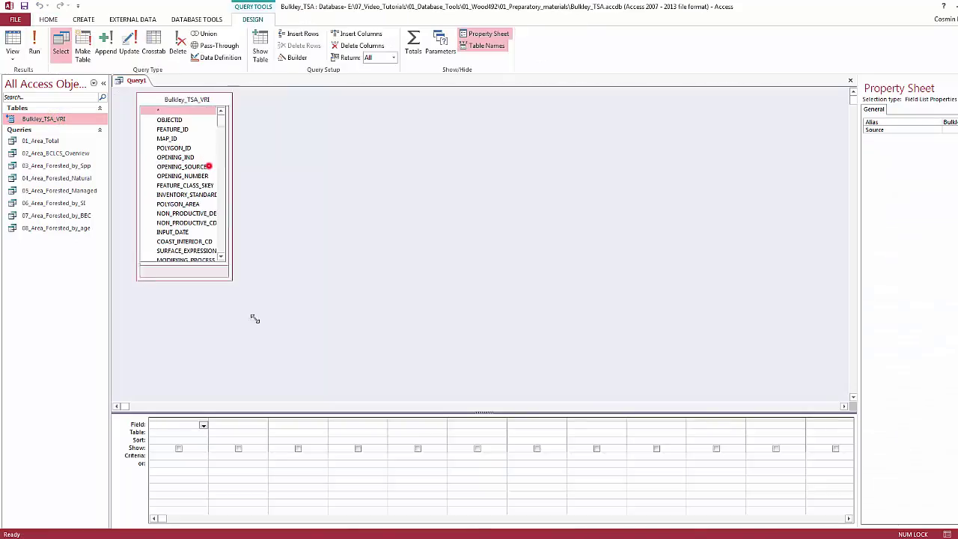
pyautogui.moveTo(233, 280); pyautogui.dragTo(299, 380)
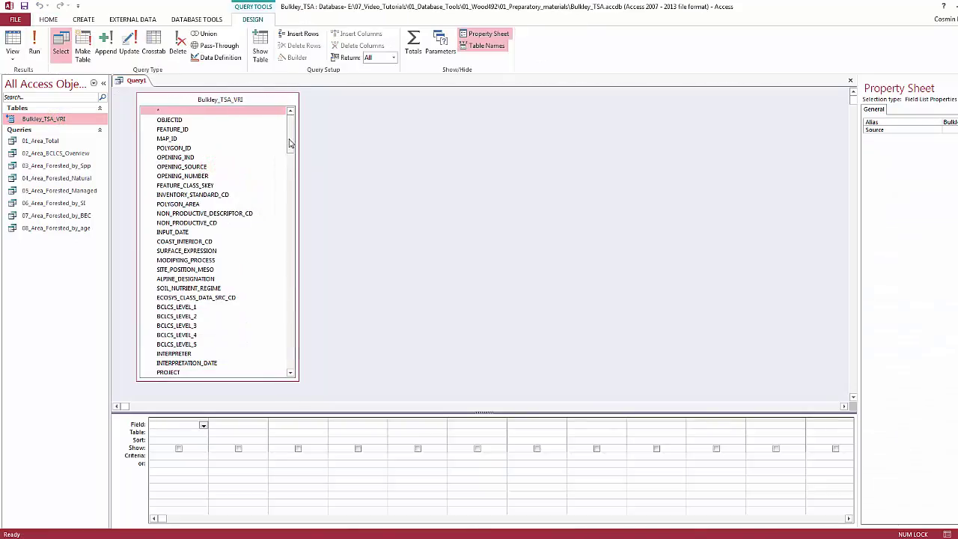
# - Examine the live and dead volume-per-hectare fields and stand volume fields for the 125, 175 and 225 merchantability limits in the field list
pyautogui.moveTo(290, 143); pyautogui.dragTo(296, 309)
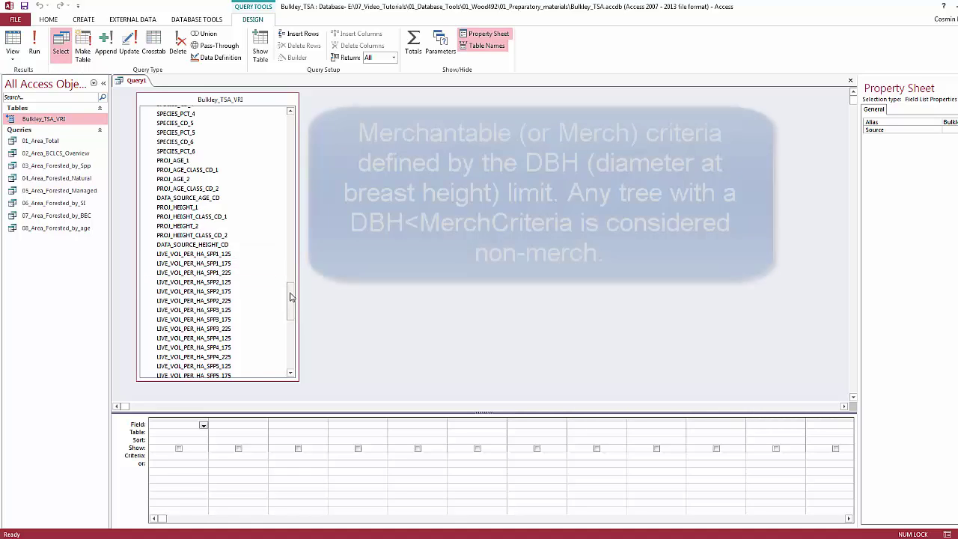
pyautogui.moveTo(291, 294); pyautogui.dragTo(302, 330)
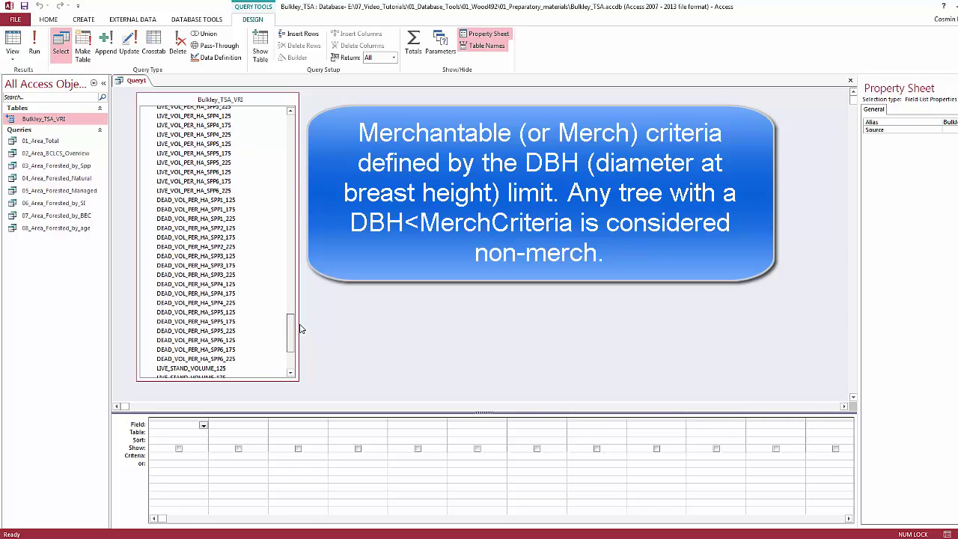
pyautogui.moveTo(301, 330); pyautogui.dragTo(302, 332)
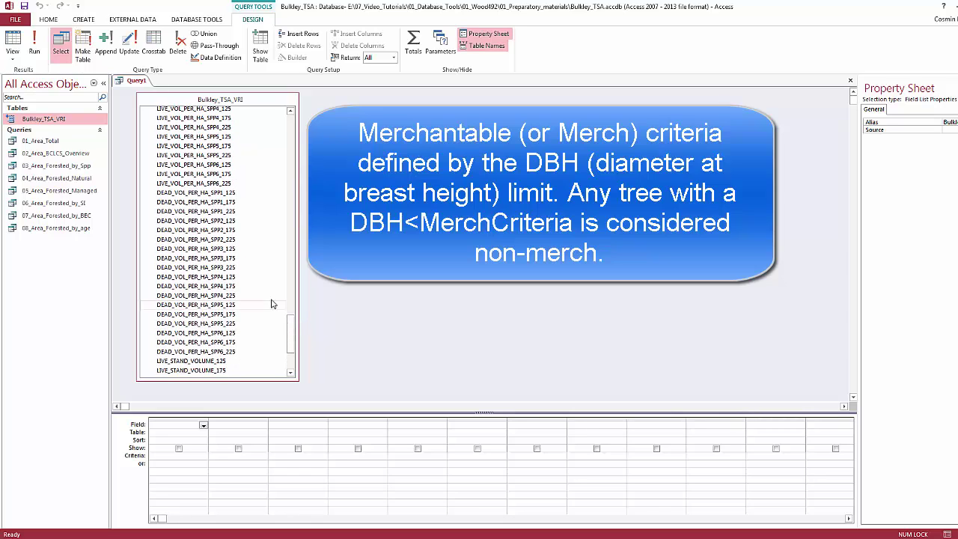
pyautogui.click(238, 202)
pyautogui.click(242, 212)
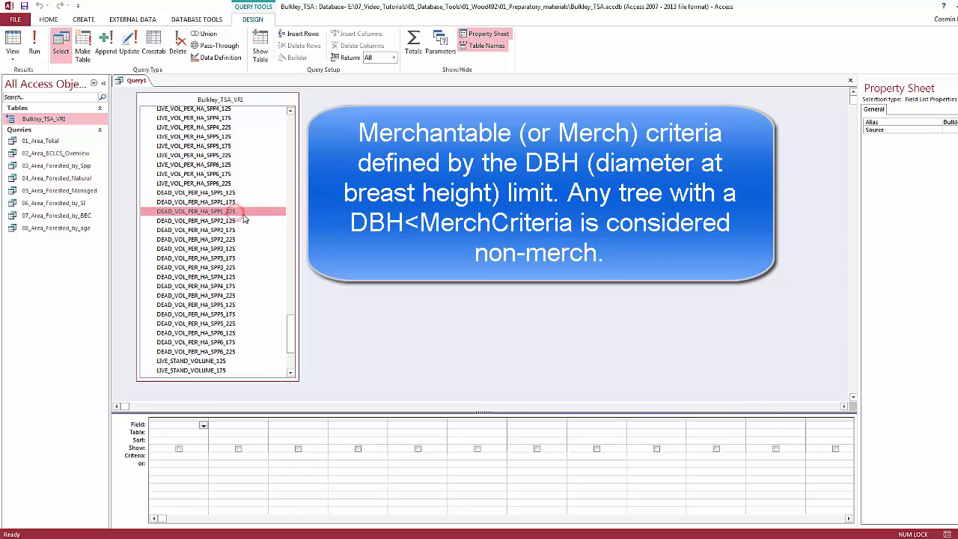
pyautogui.moveTo(290, 331); pyautogui.dragTo(295, 354)
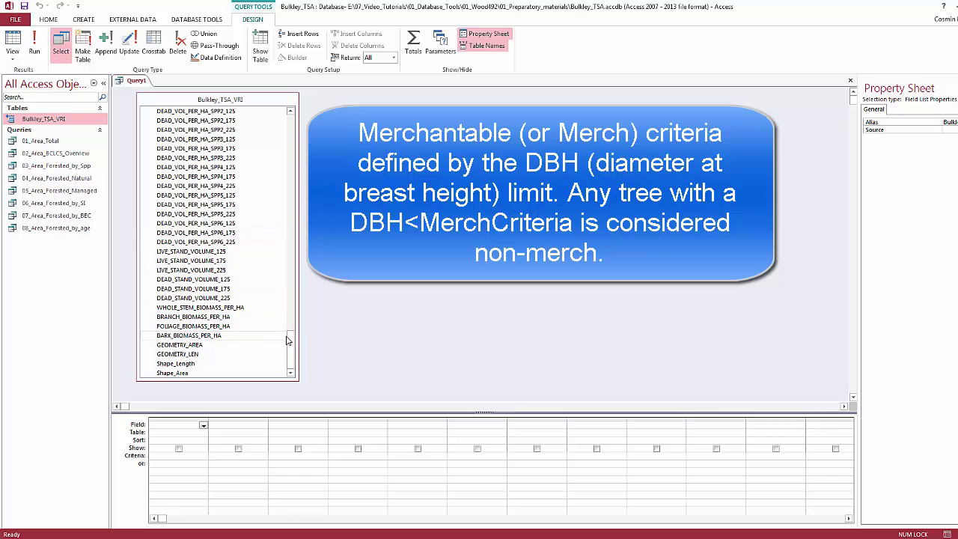
pyautogui.scroll(6, 292, 337)
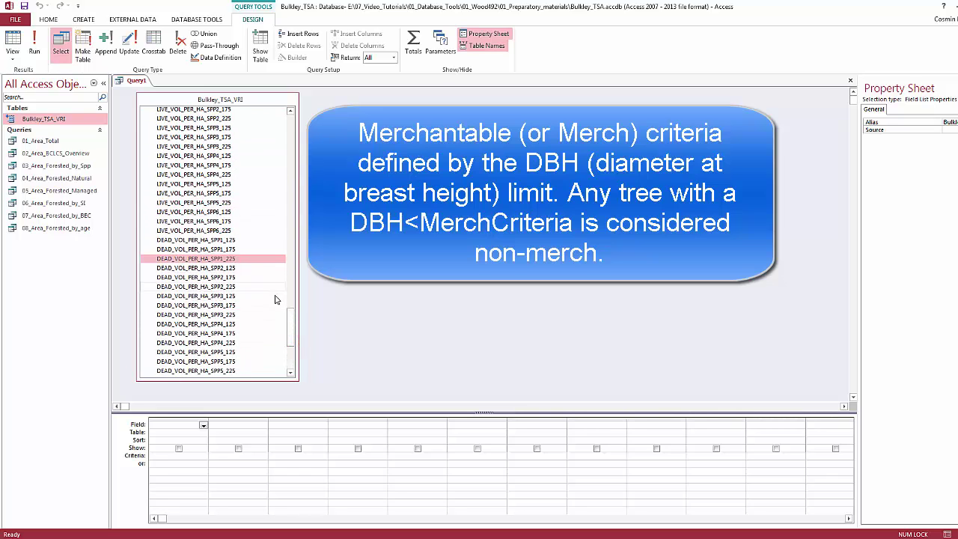
# - Locate the live stand volume fields for the 125, 175 and 225 limits near the end of the field list
pyautogui.moveTo(292, 311); pyautogui.dragTo(297, 343)
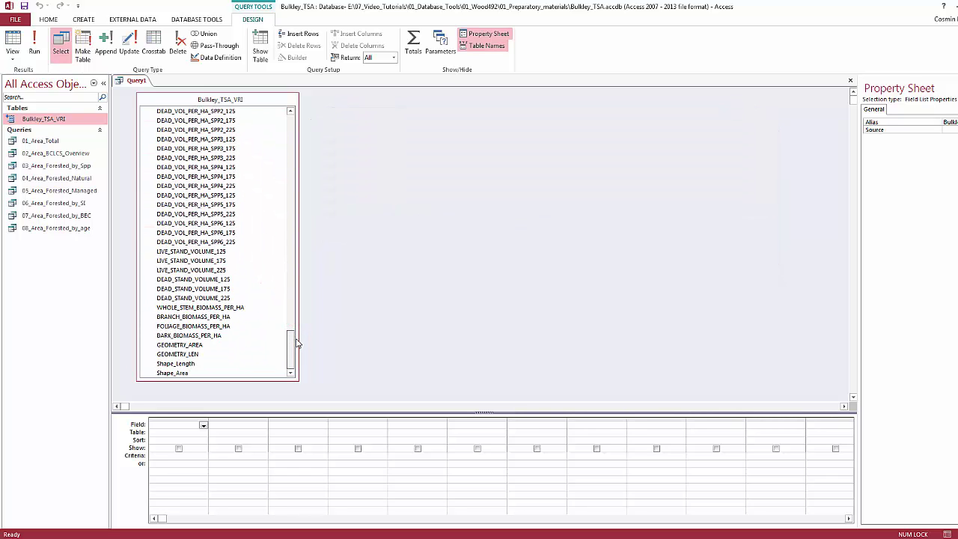
pyautogui.click(234, 254)
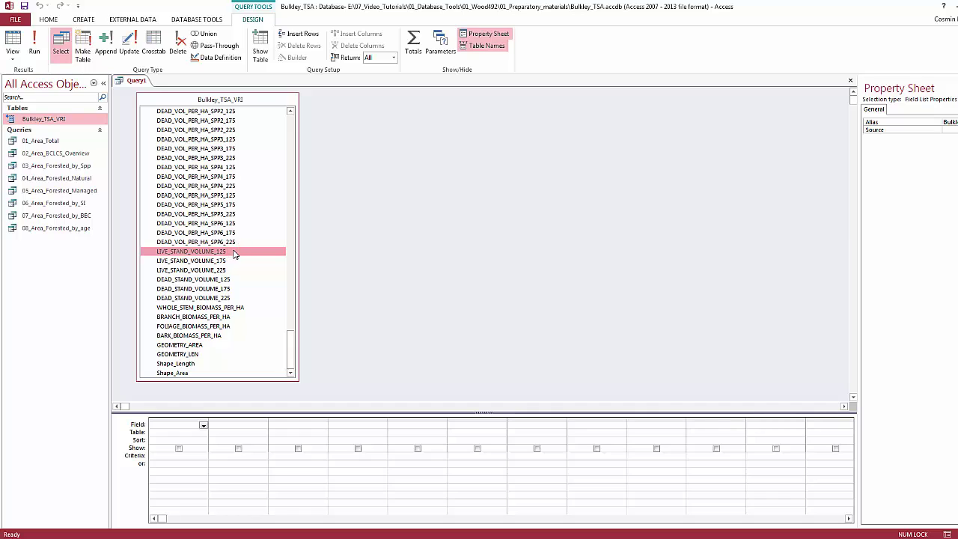
pyautogui.click(232, 260)
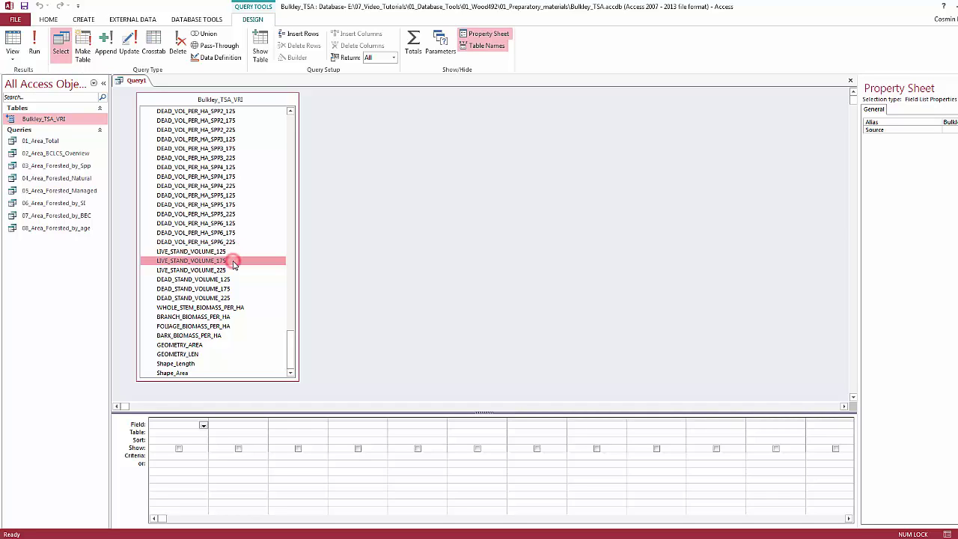
pyautogui.click(227, 270)
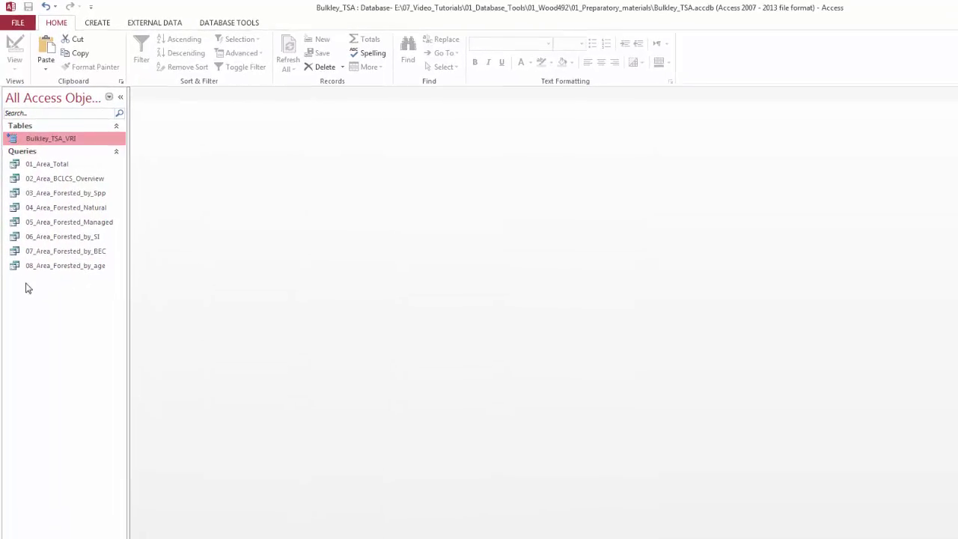
# - Copy the 08_Area_Forested_by_age query and paste the copy into the query list
pyautogui.click(40, 231)
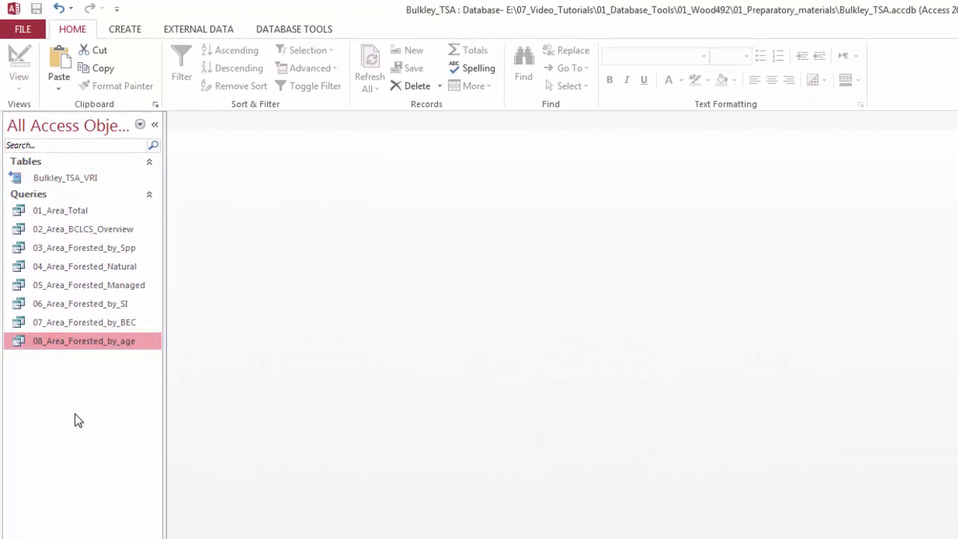
pyautogui.rightClick(88, 343)
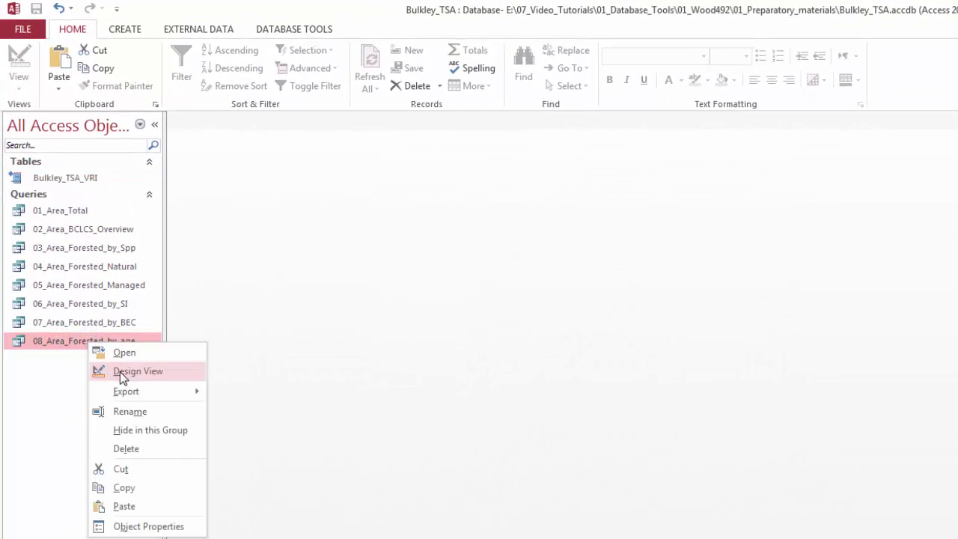
pyautogui.click(135, 488)
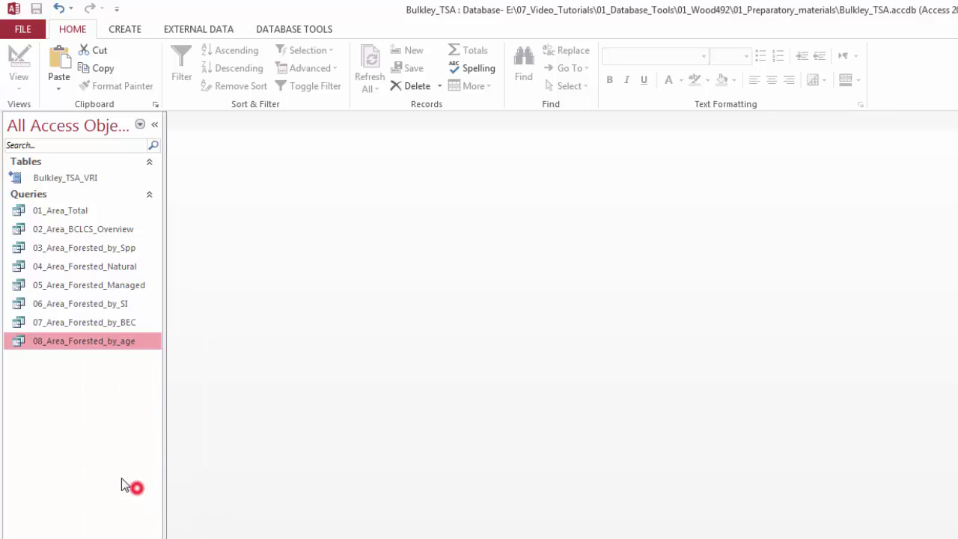
pyautogui.rightClick(74, 347)
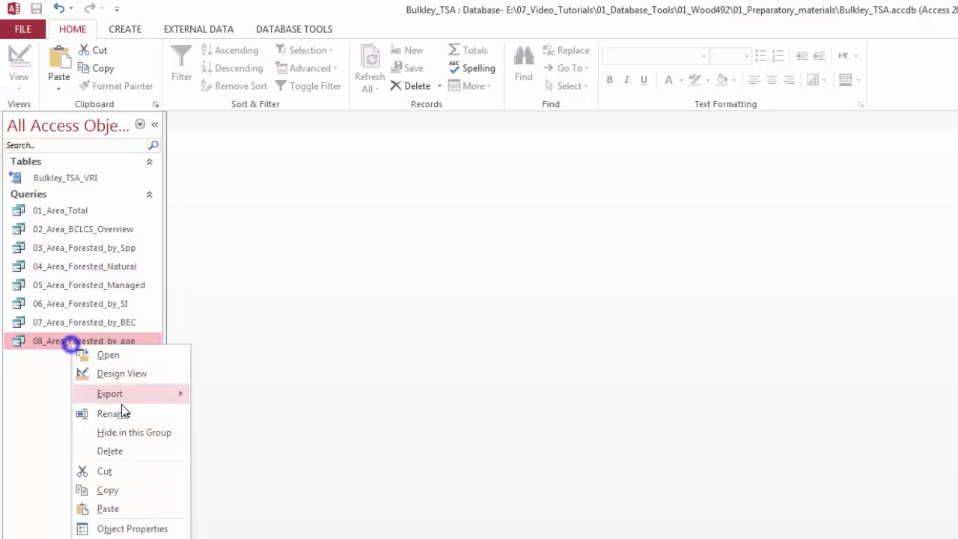
pyautogui.click(55, 449)
pyautogui.rightClick(49, 417)
pyautogui.click(85, 503)
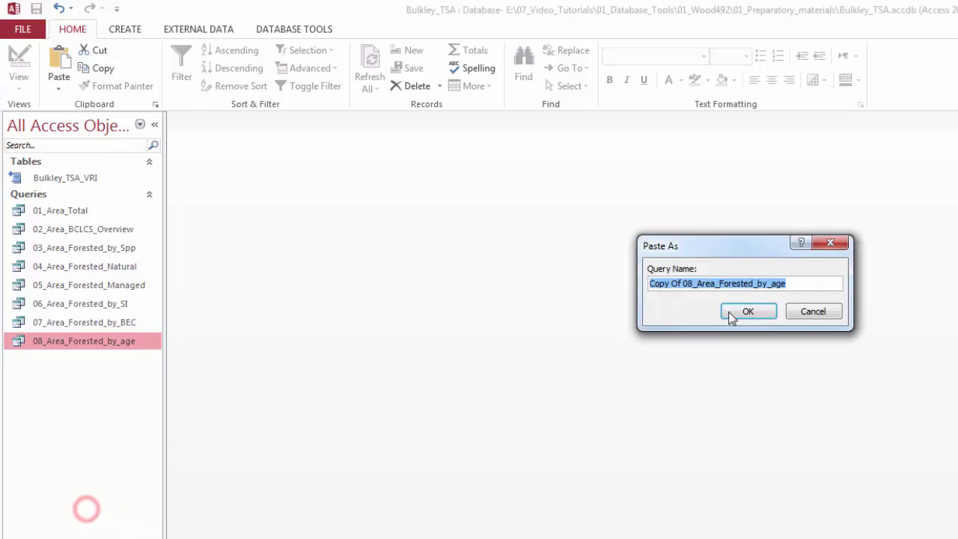
# - Name the pasted query 10_Volume_Forested_Total and save it
pyautogui.moveTo(690, 284); pyautogui.dragTo(634, 298)
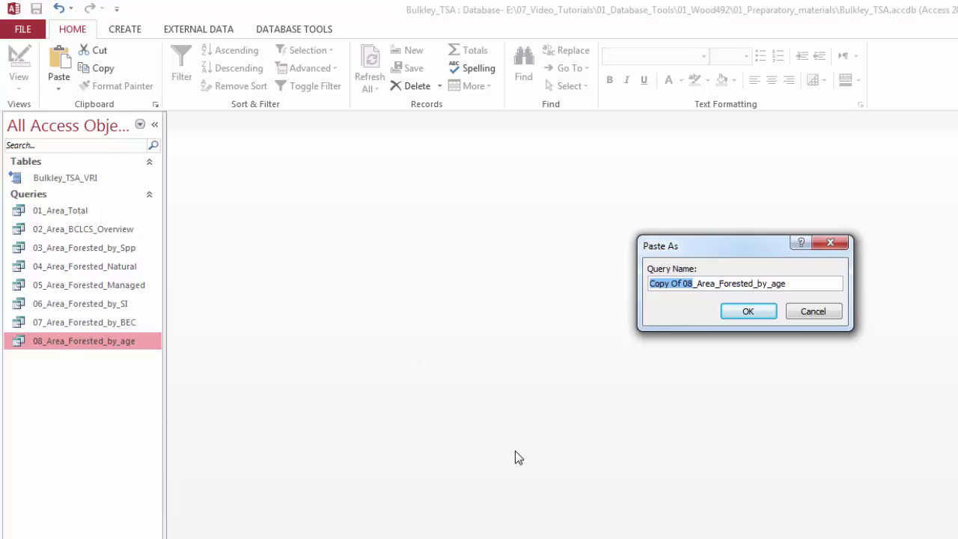
pyautogui.press('BackSpace')
pyautogui.write('10')
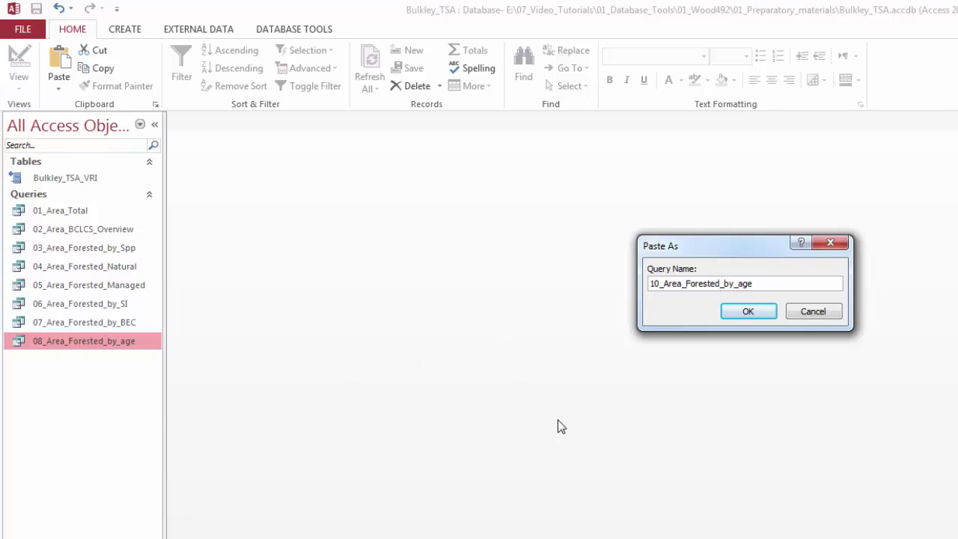
pyautogui.click(684, 284)
pyautogui.press('BackSpace')
pyautogui.press('BackSpace')
pyautogui.press('BackSpace')
pyautogui.press('BackSpace')
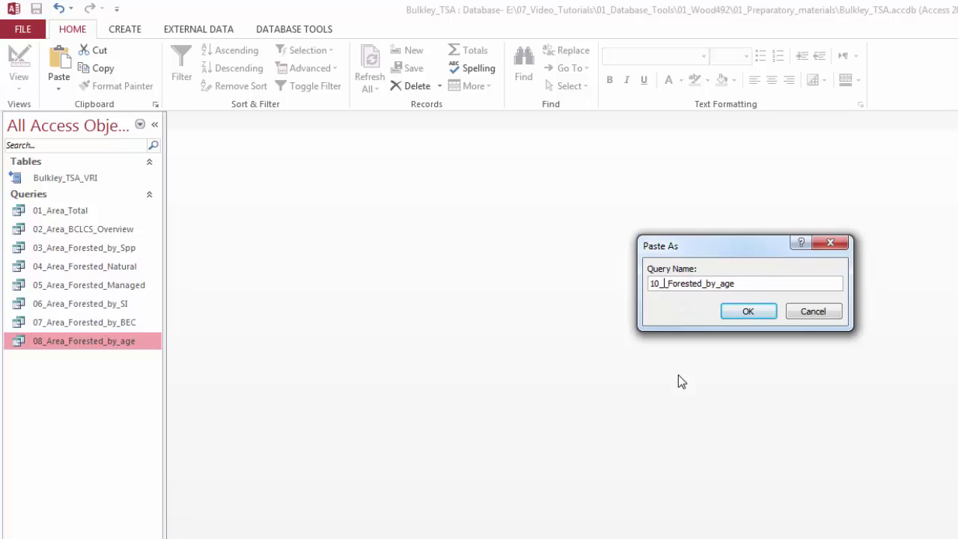
pyautogui.write('Volume')
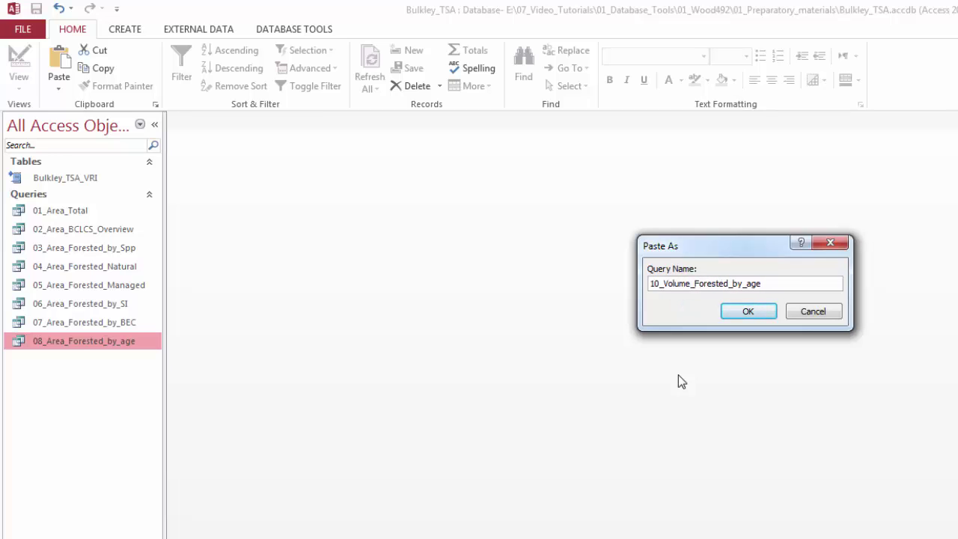
pyautogui.moveTo(774, 282); pyautogui.dragTo(737, 283)
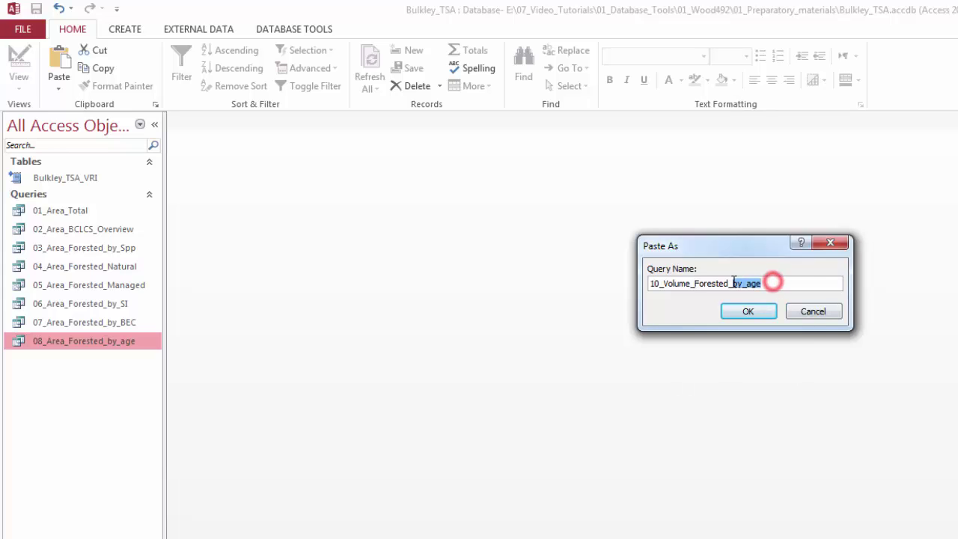
pyautogui.write('Total')
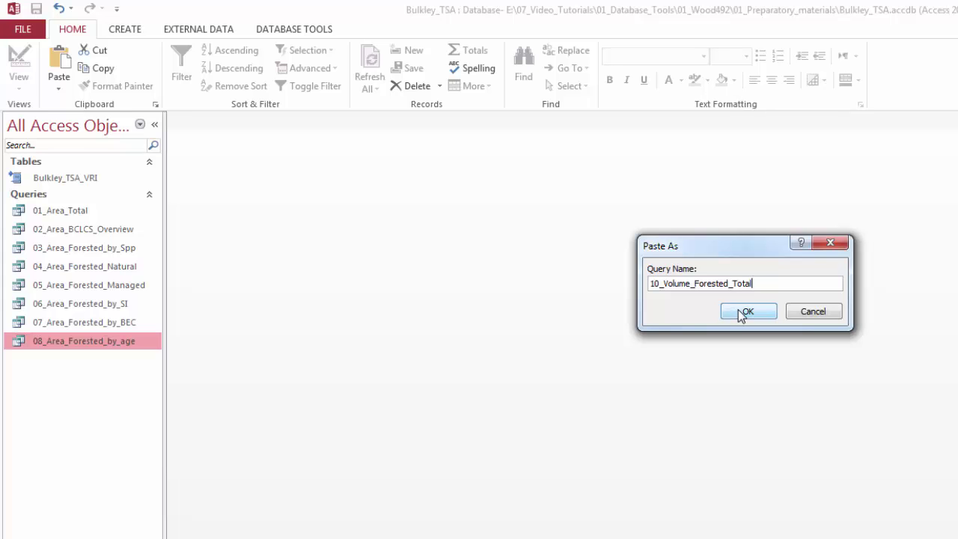
pyautogui.click(738, 309)
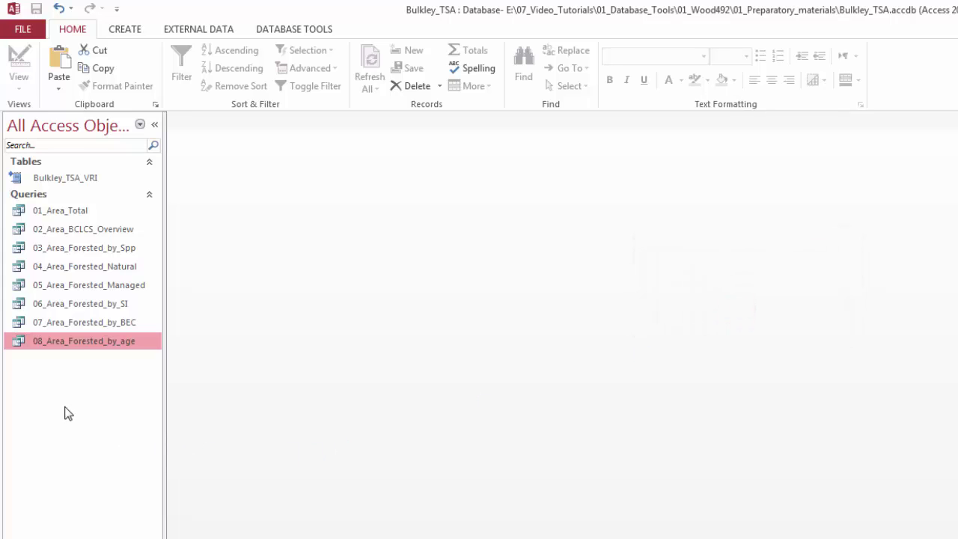
# - Open the 10_Volume_Forested_Total query in Design View and remove its PROJ_AGE_1 column, keeping the Area_ha expression
pyautogui.click(72, 363)
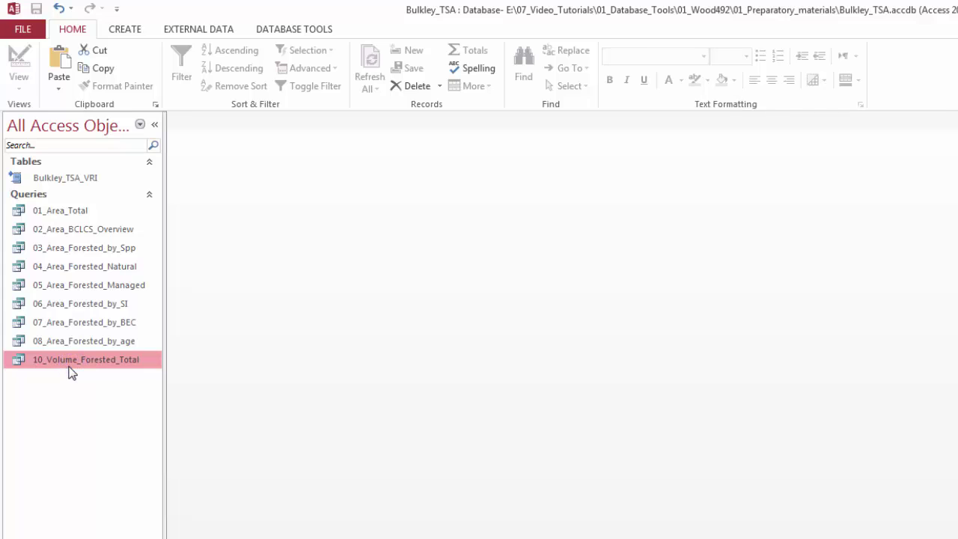
pyautogui.rightClick(68, 365)
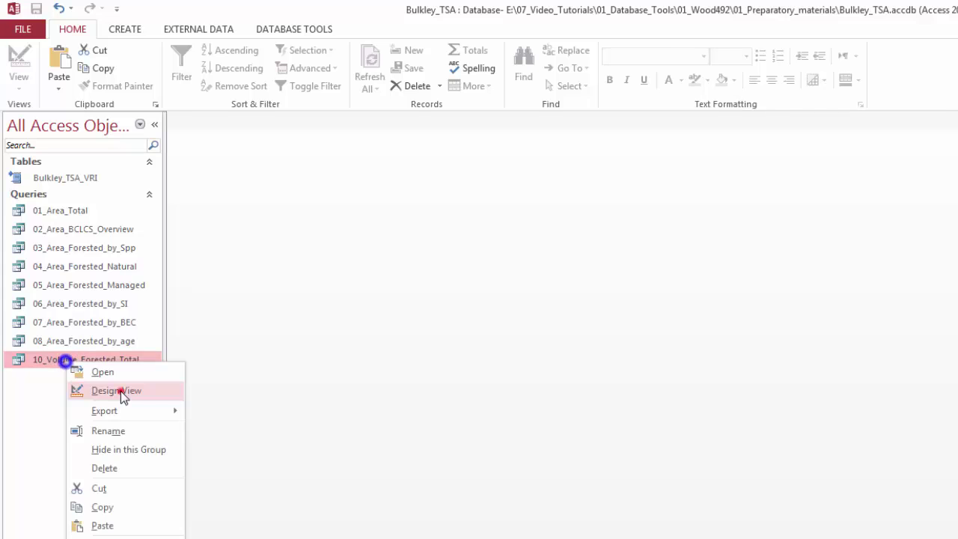
pyautogui.click(120, 392)
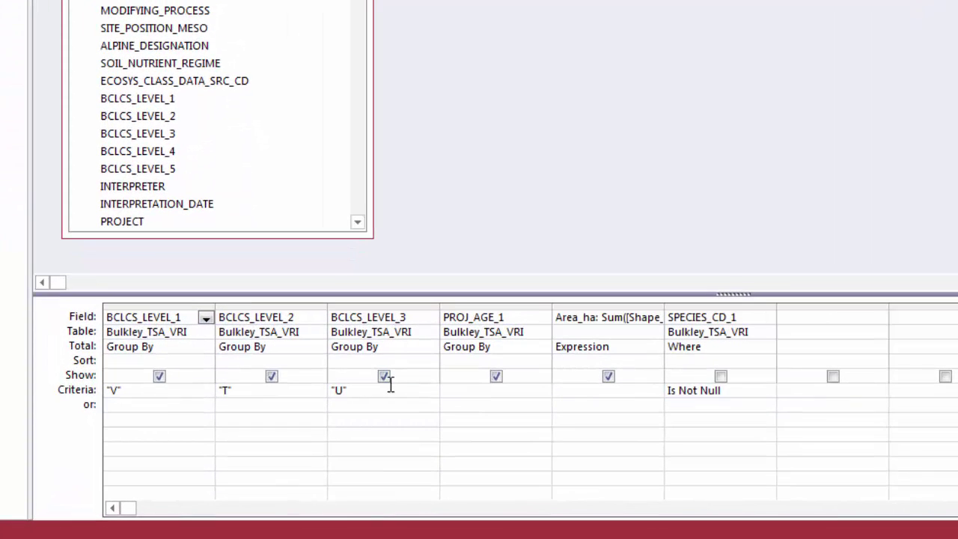
pyautogui.click(507, 307)
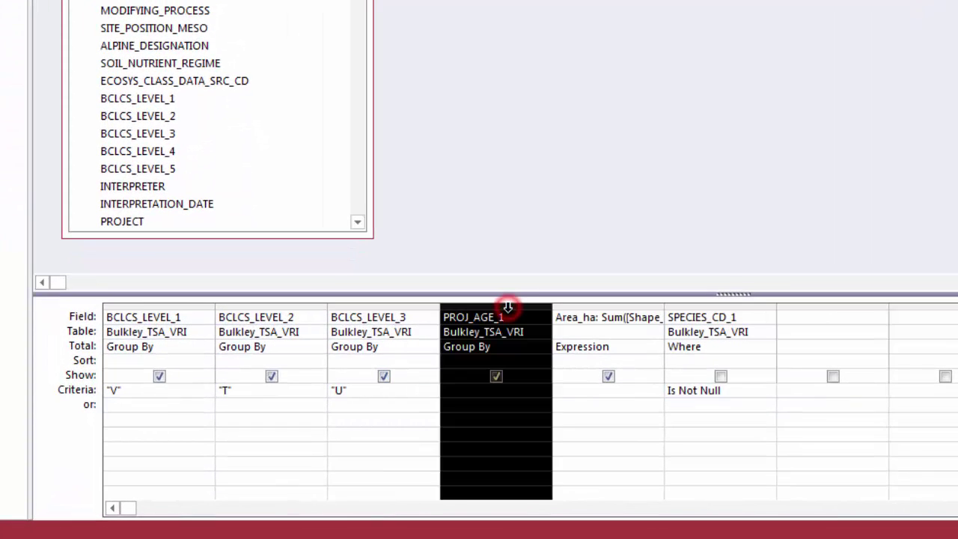
pyautogui.press('Delete')
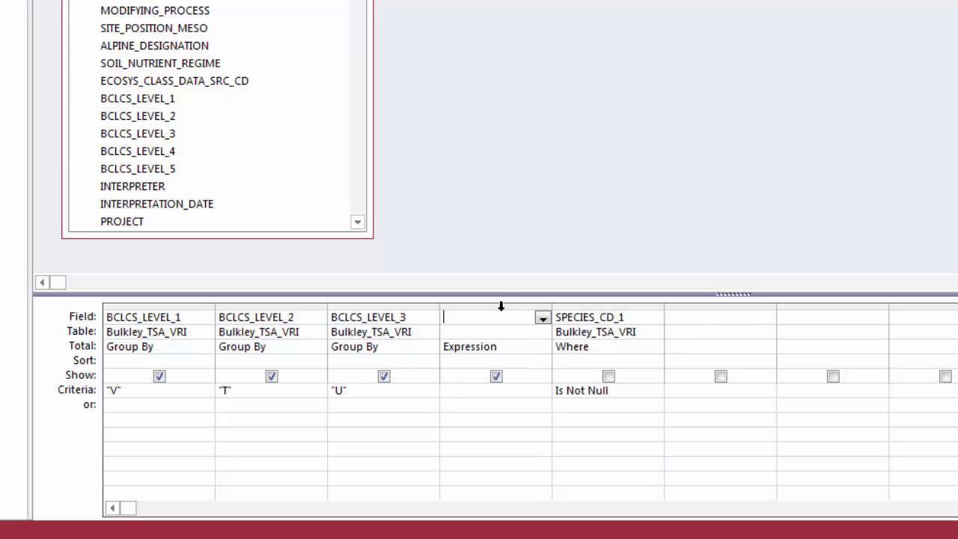
pyautogui.hotkey('ctrl', 'v')
pyautogui.click(513, 343)
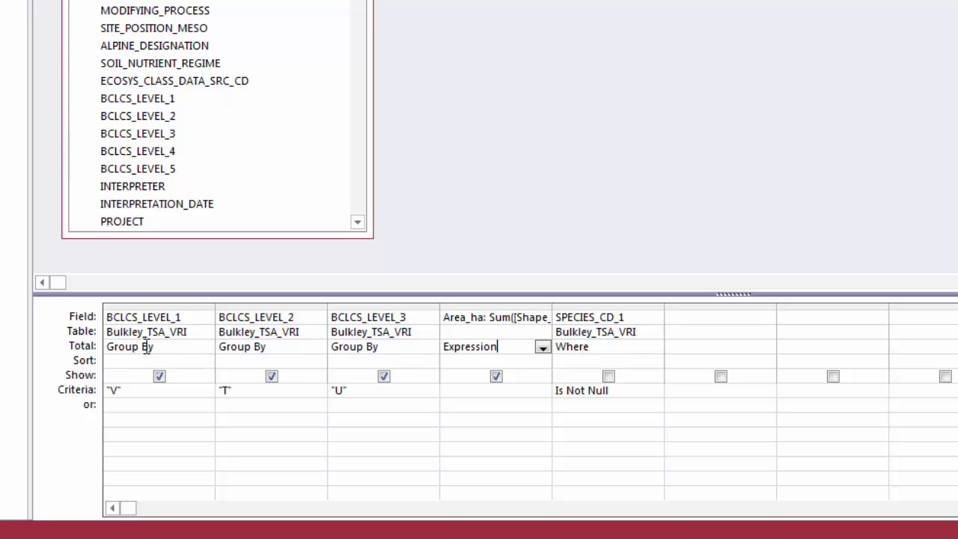
# - Hide BCLCS_LEVEL_1, BCLCS_LEVEL_2 and BCLCS_LEVEL_3 from the query output and set their totals to Where
pyautogui.click(179, 346)
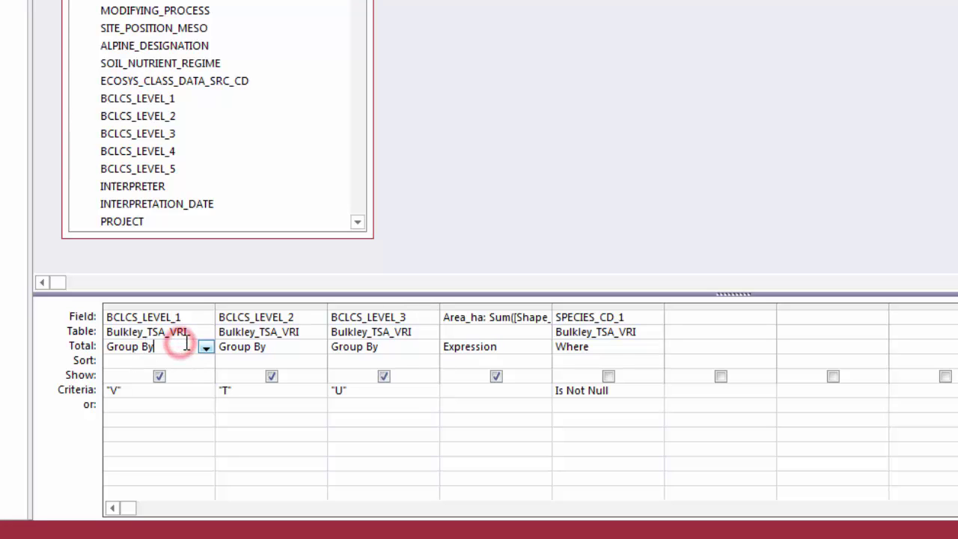
pyautogui.click(159, 376)
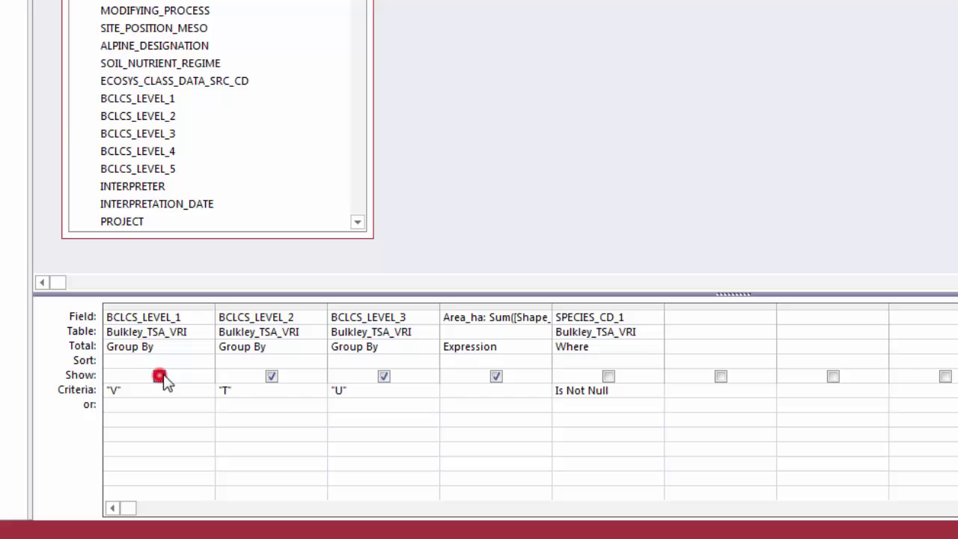
pyautogui.click(271, 375)
pyautogui.click(384, 377)
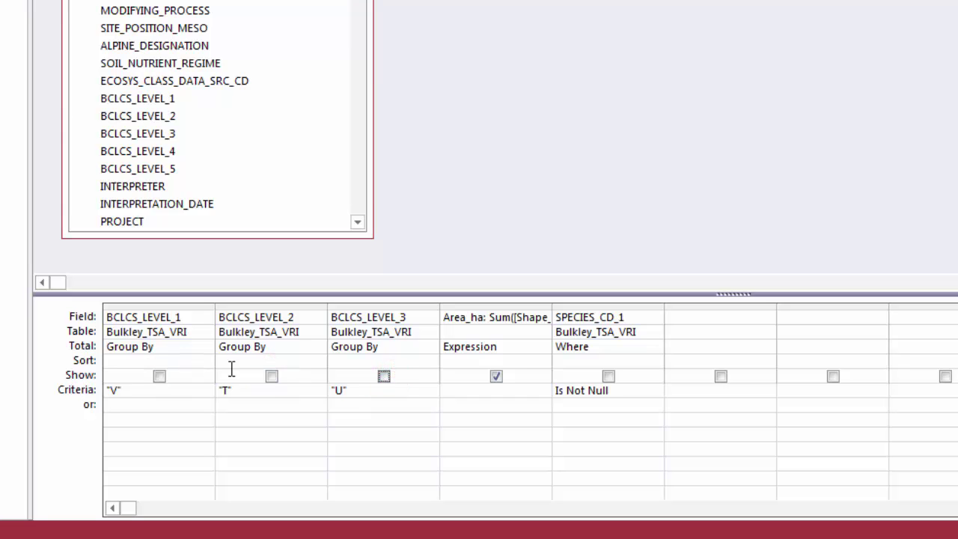
pyautogui.click(173, 346)
pyautogui.click(205, 347)
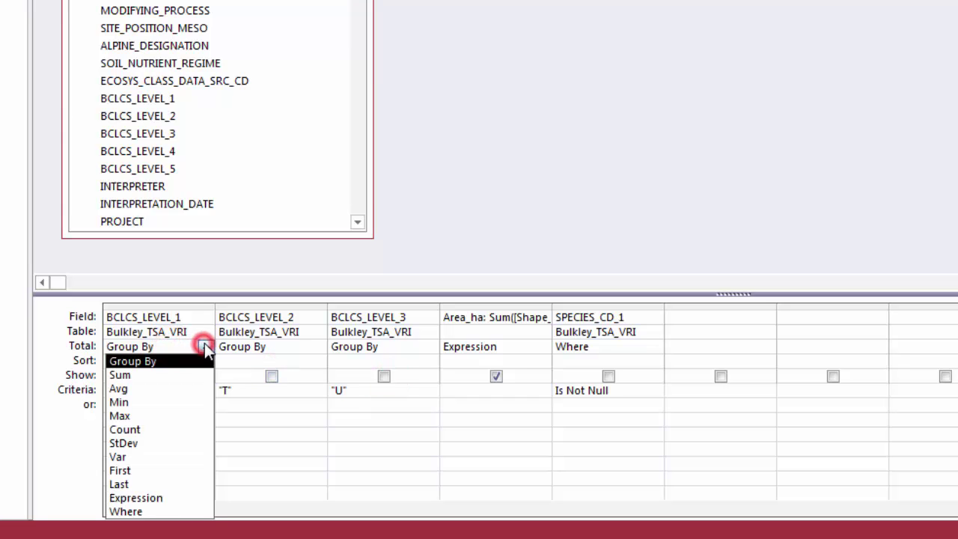
pyautogui.click(160, 511)
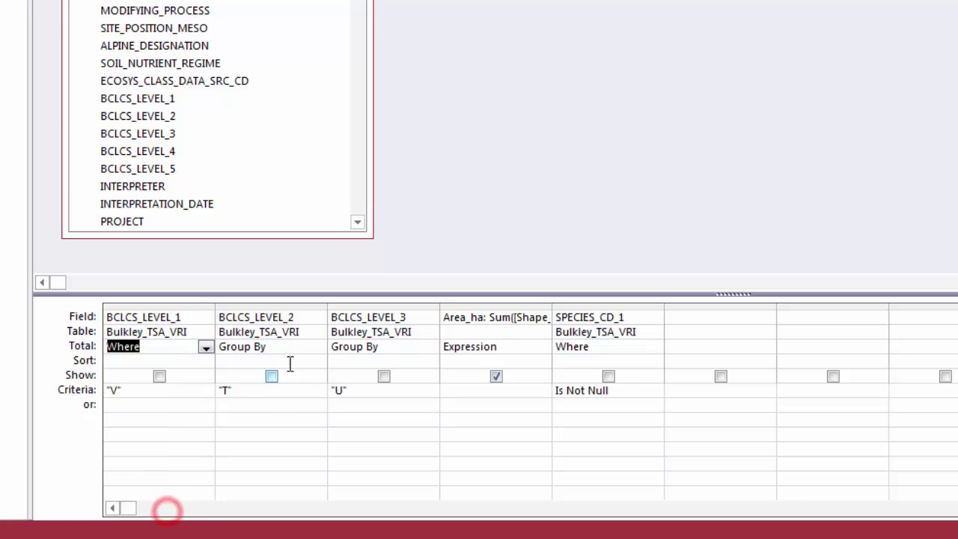
pyautogui.click(288, 346)
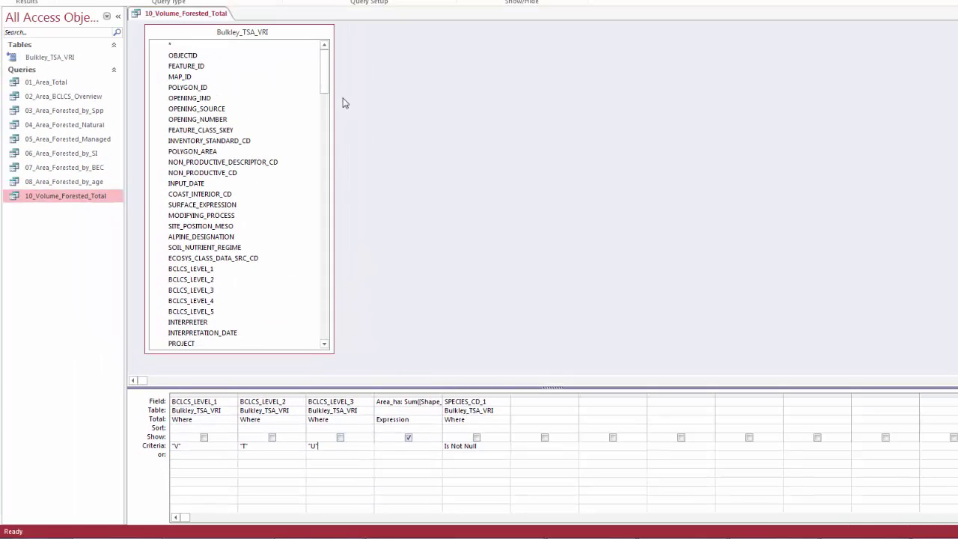
# - Add the LIVE_STAND_VOLUME_125 field to the query after SPECIES_CD_1 and set its total to Sum
pyautogui.moveTo(326, 73); pyautogui.dragTo(321, 317)
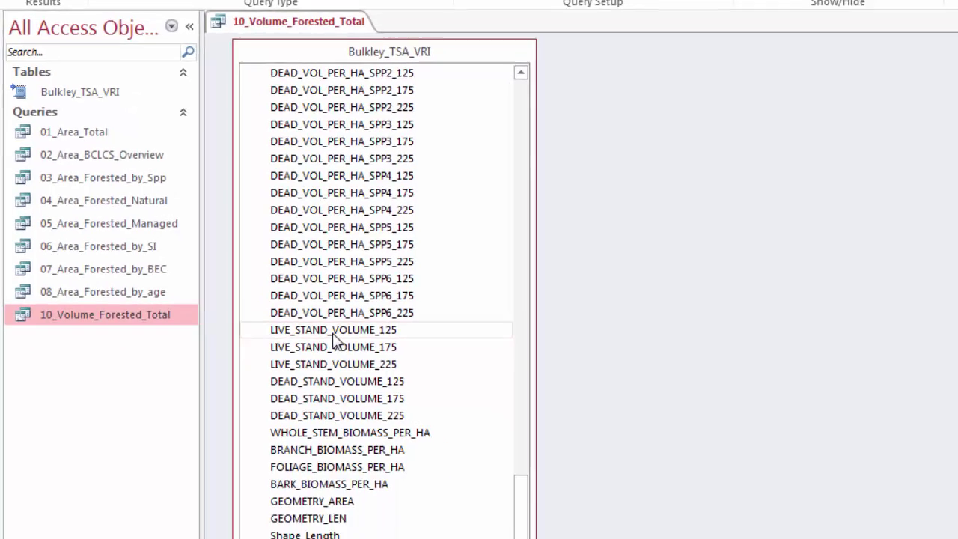
pyautogui.moveTo(378, 382); pyautogui.dragTo(957, 538)
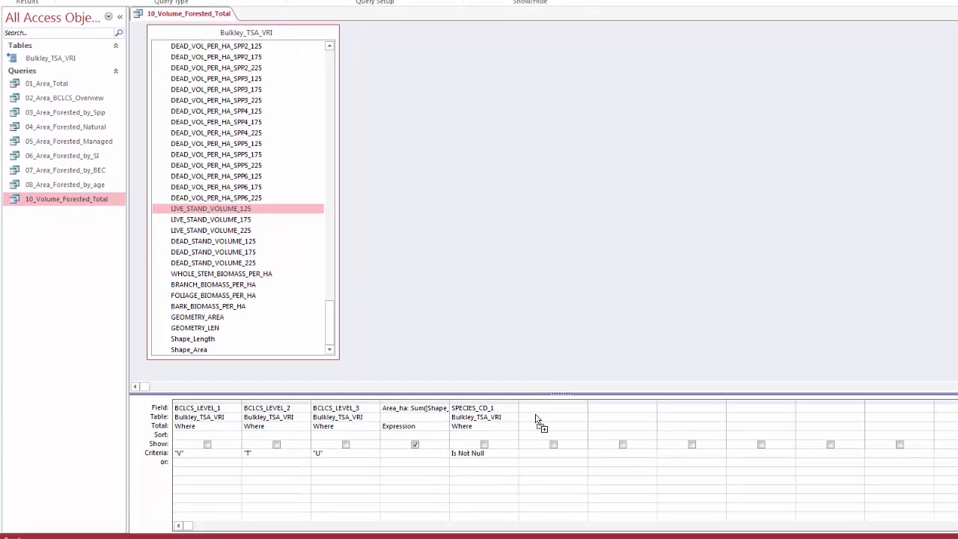
pyautogui.moveTo(542, 416); pyautogui.dragTo(544, 422)
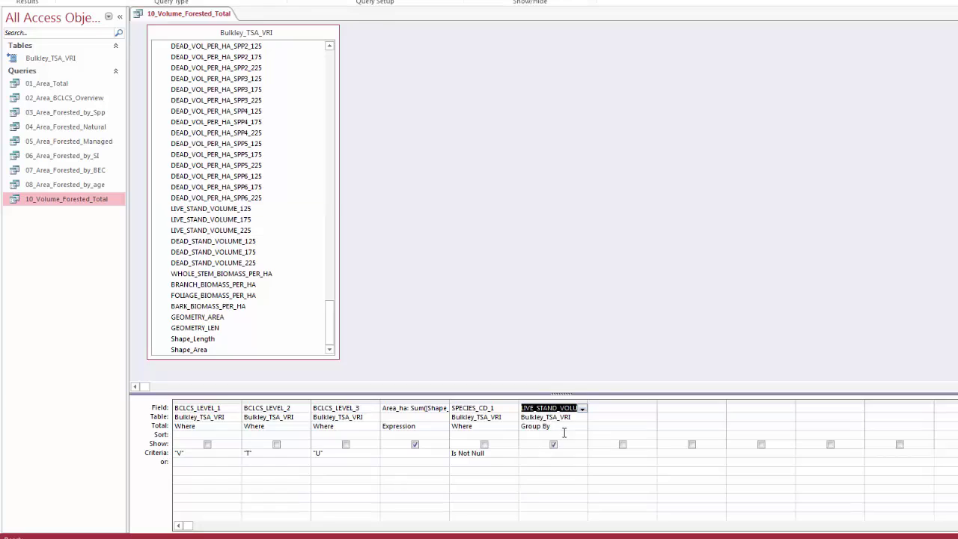
pyautogui.click(561, 426)
pyautogui.click(582, 426)
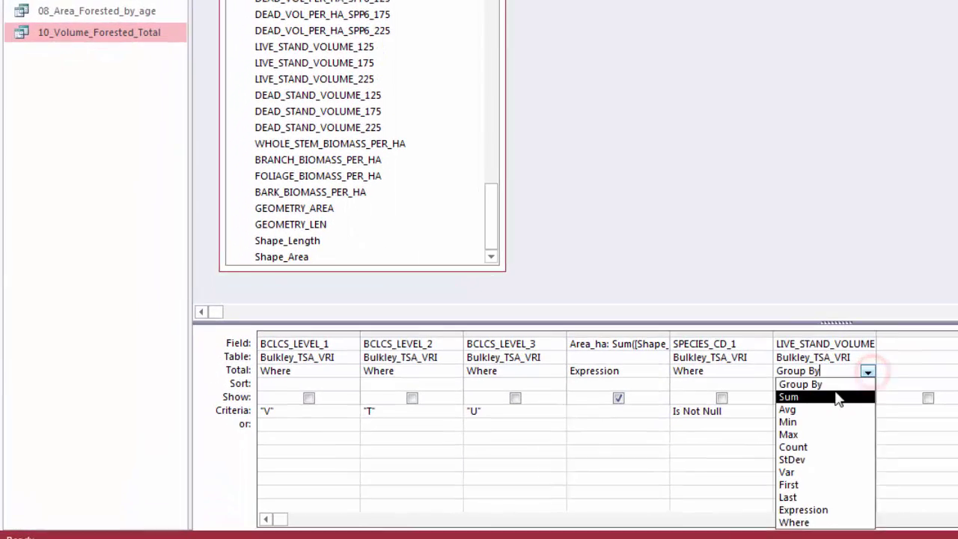
pyautogui.click(553, 444)
pyautogui.click(805, 341)
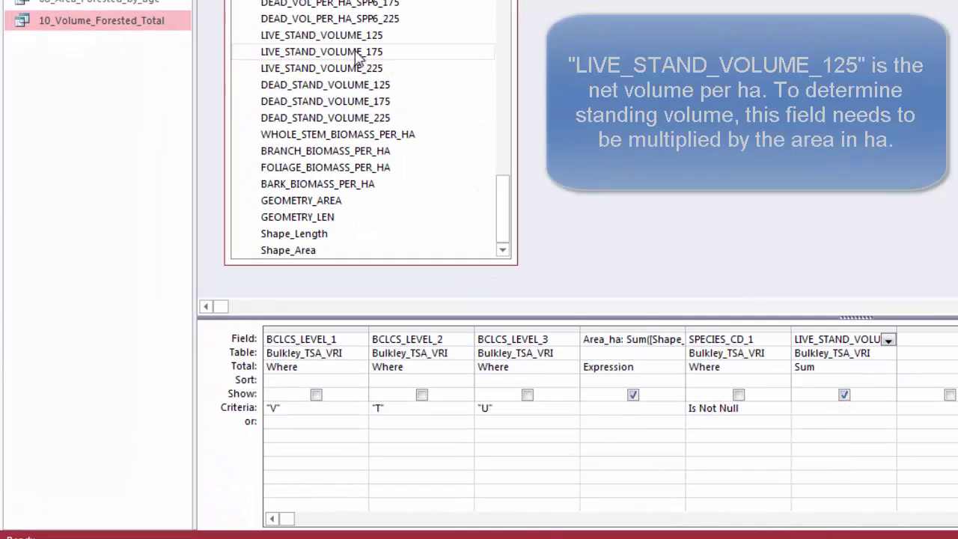
pyautogui.click(347, 37)
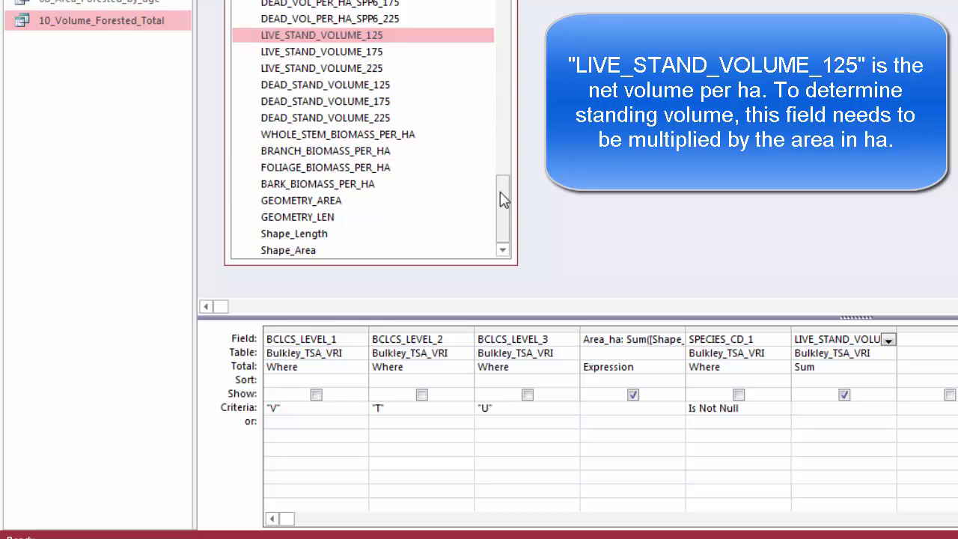
pyautogui.moveTo(504, 200)
pyautogui.mouseDown()
pyautogui.moveTo(507, 126)
pyautogui.moveTo(504, 195)
pyautogui.mouseUp()
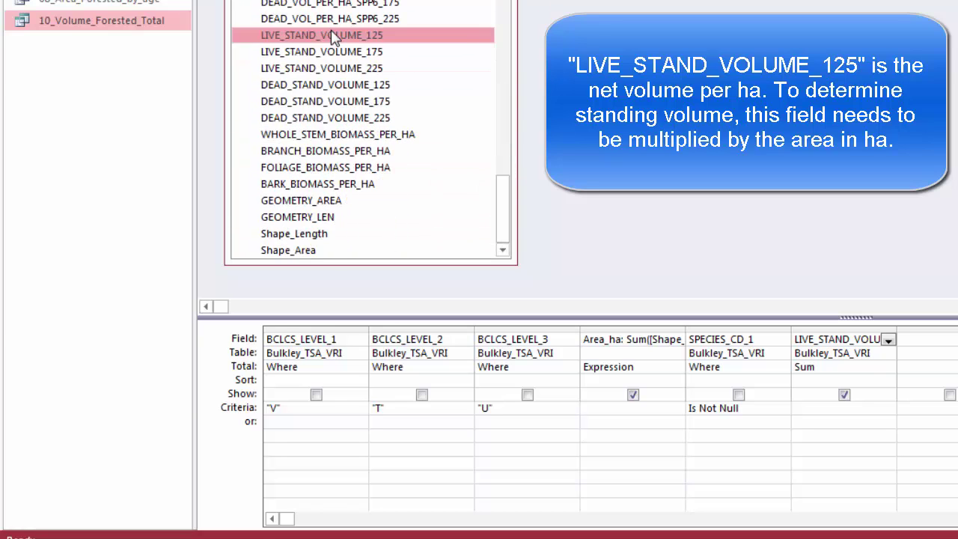
# - Change the LIVE_STAND_VOLUME_125 field into an expression multiplying [LIVE_STAND_VOLUME_125] by [Shape_area], with the area divided into hectares
pyautogui.doubleClick(896, 327)
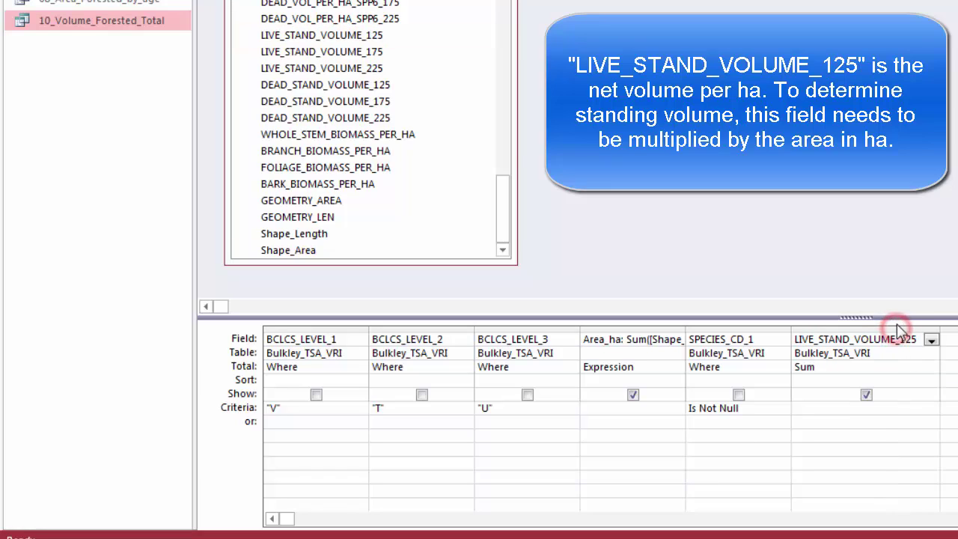
pyautogui.click(917, 337)
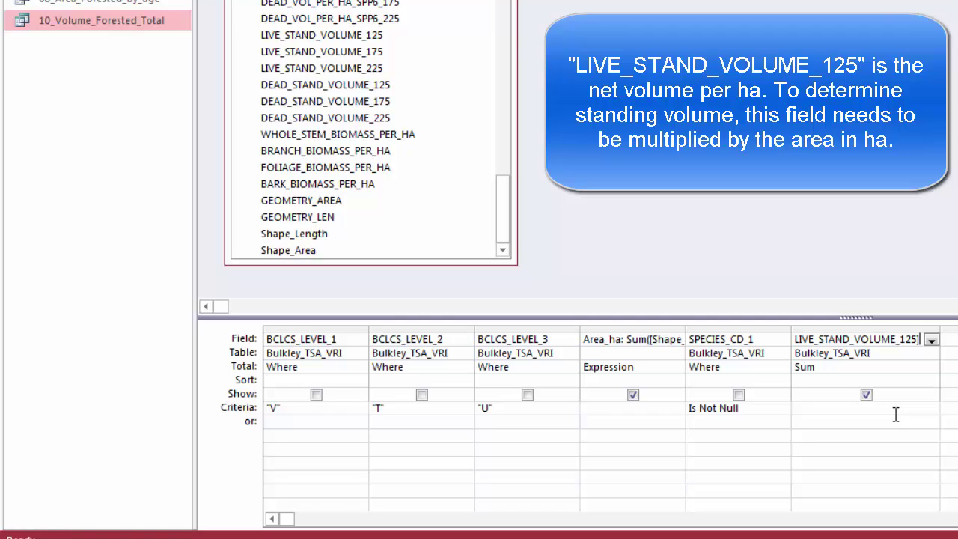
pyautogui.click(796, 339)
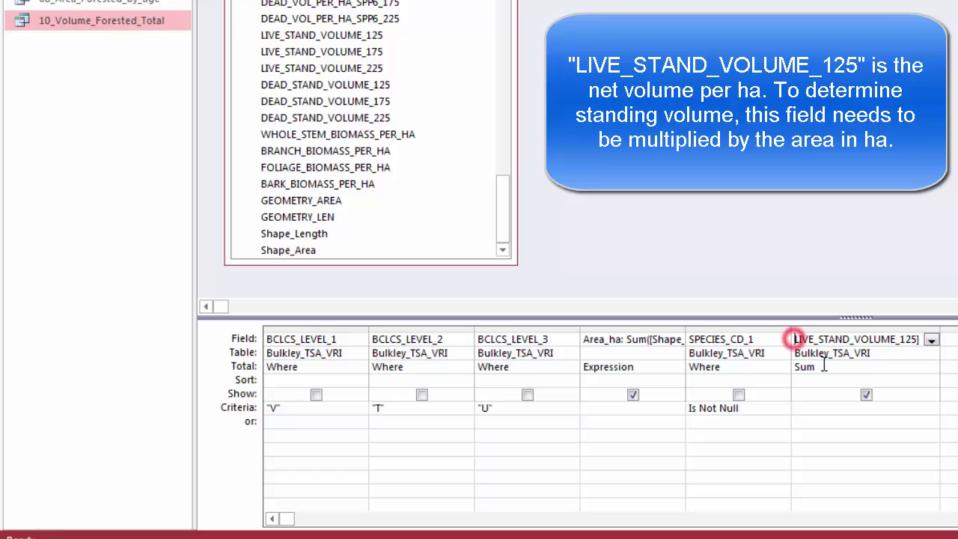
pyautogui.write('[')
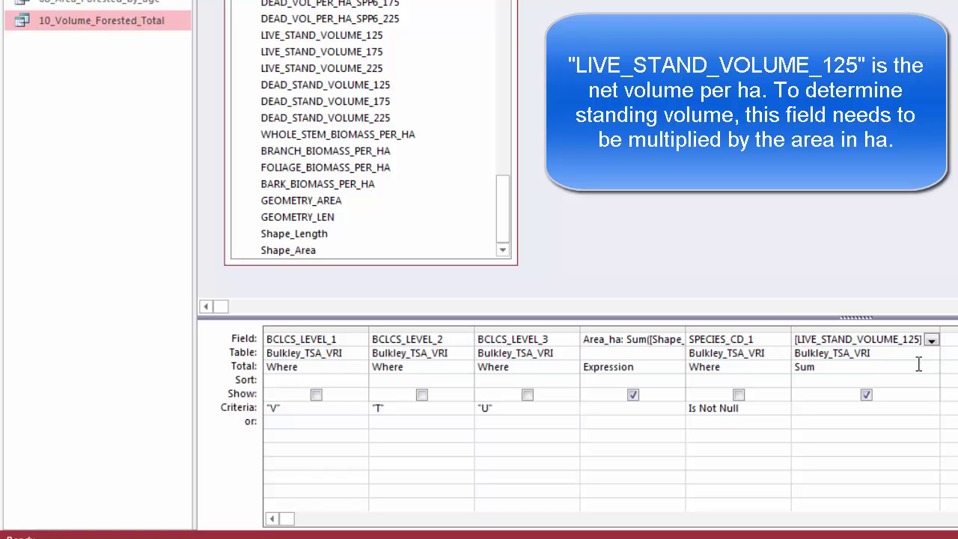
pyautogui.doubleClick(940, 327)
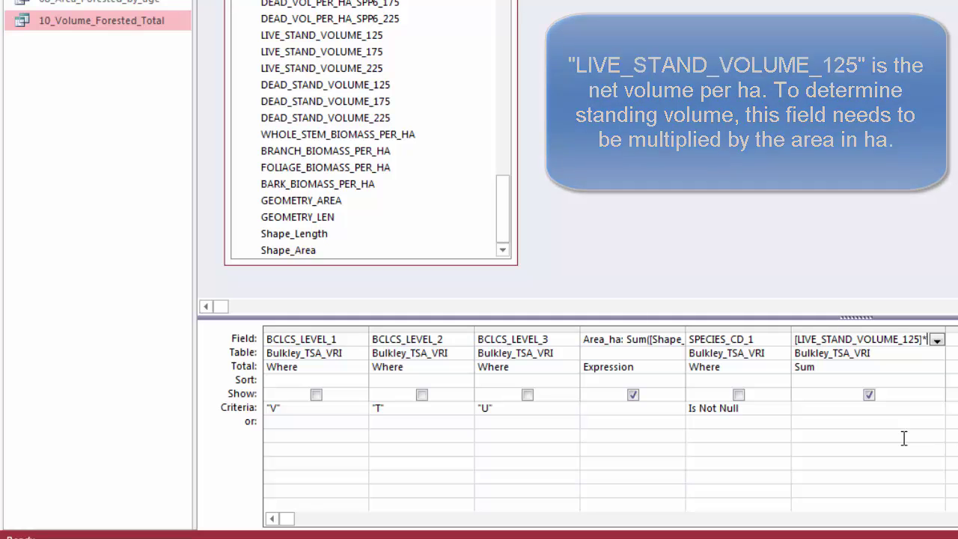
pyautogui.write('[')
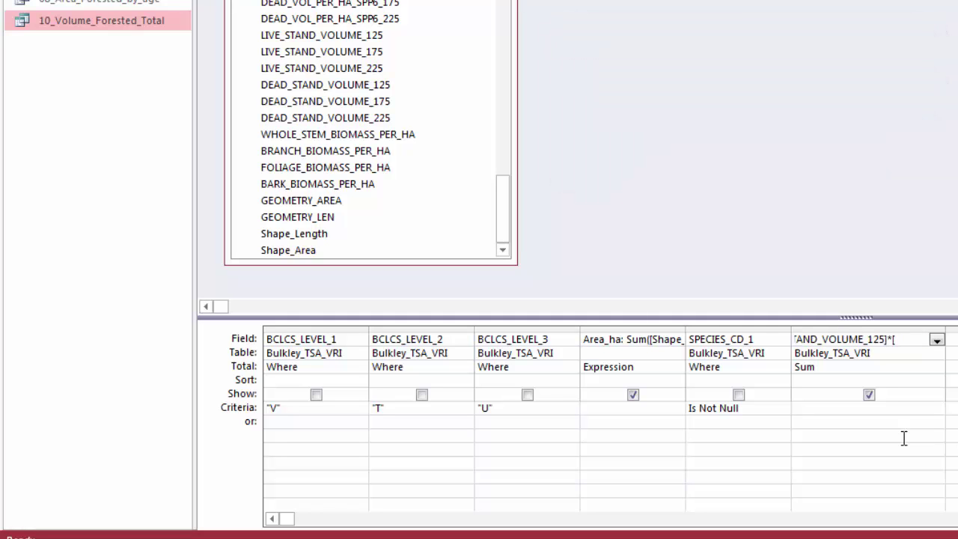
pyautogui.write('Shape_area]/10')
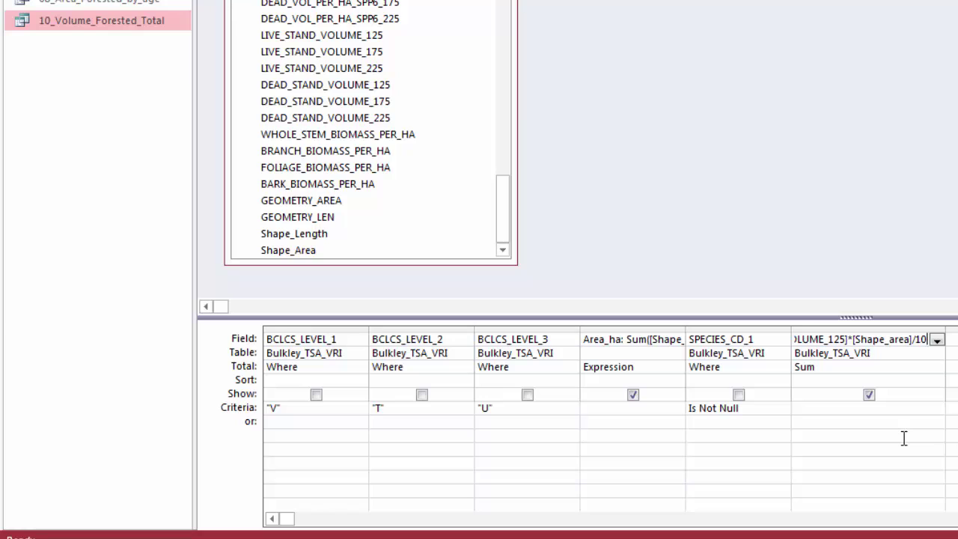
pyautogui.press('Return')
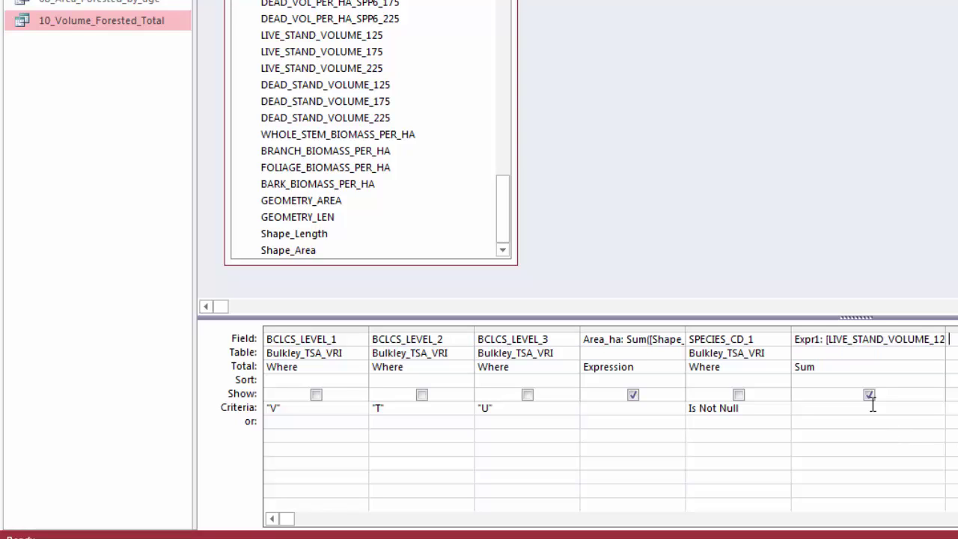
# - Name the volume expression Live125 and display the query's results
pyautogui.doubleClick(814, 339)
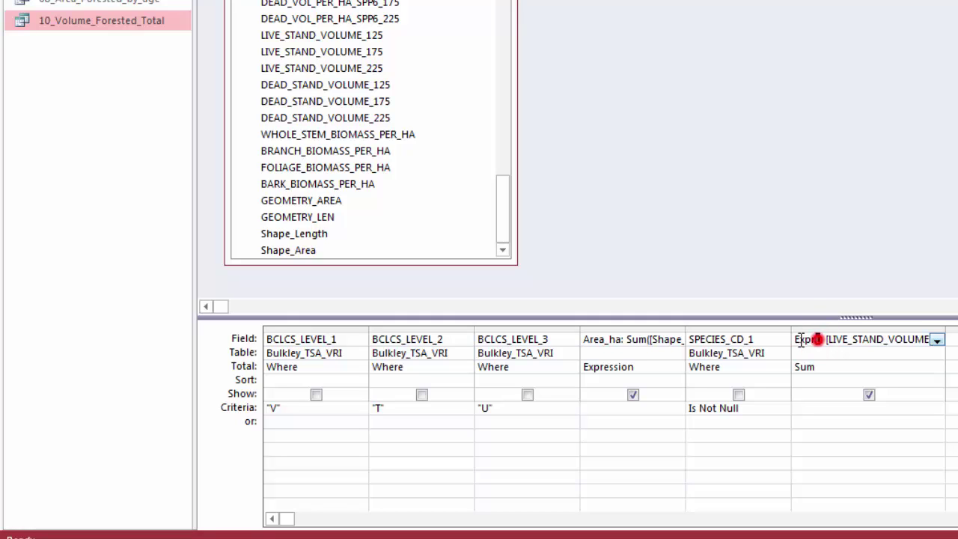
pyautogui.write('Live125')
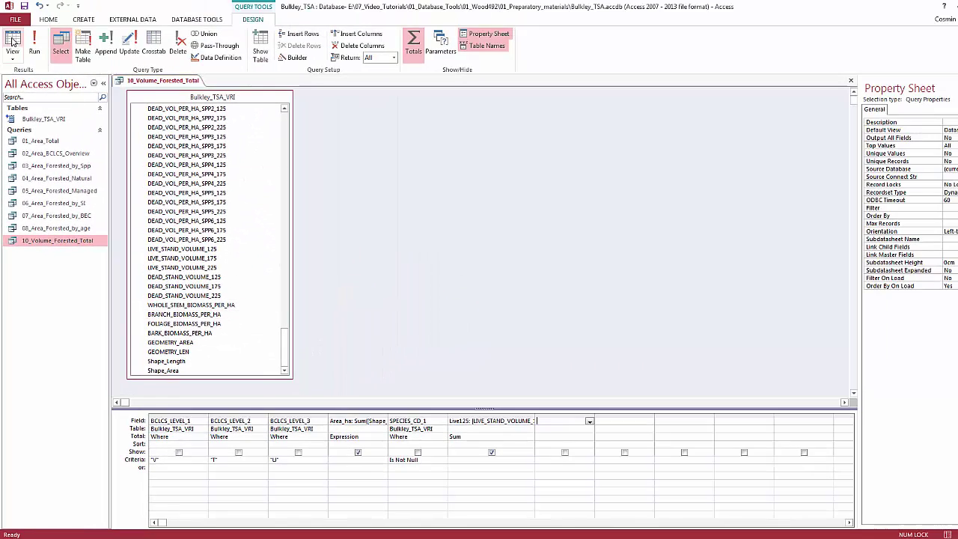
pyautogui.click(12, 42)
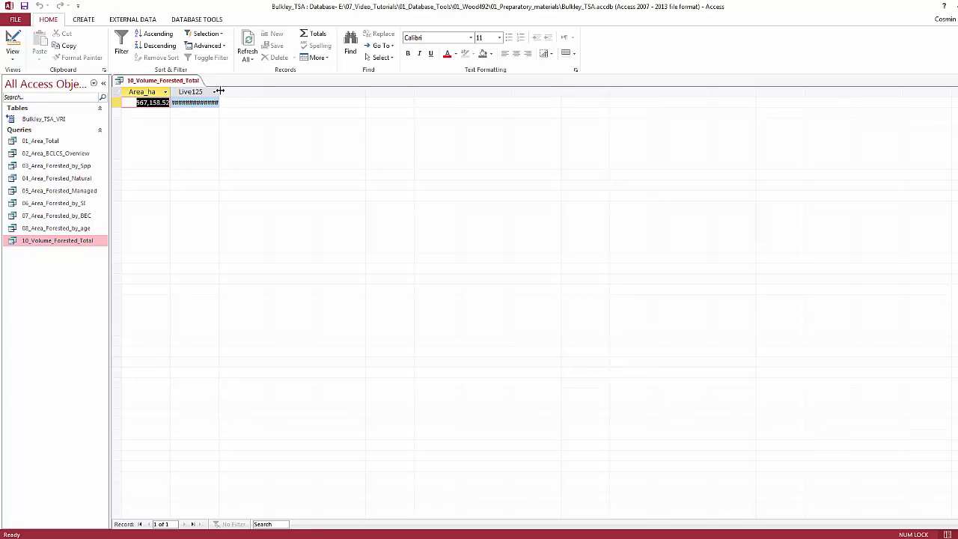
# - Return to the query design and remove the Area_ha column
pyautogui.click(12, 41)
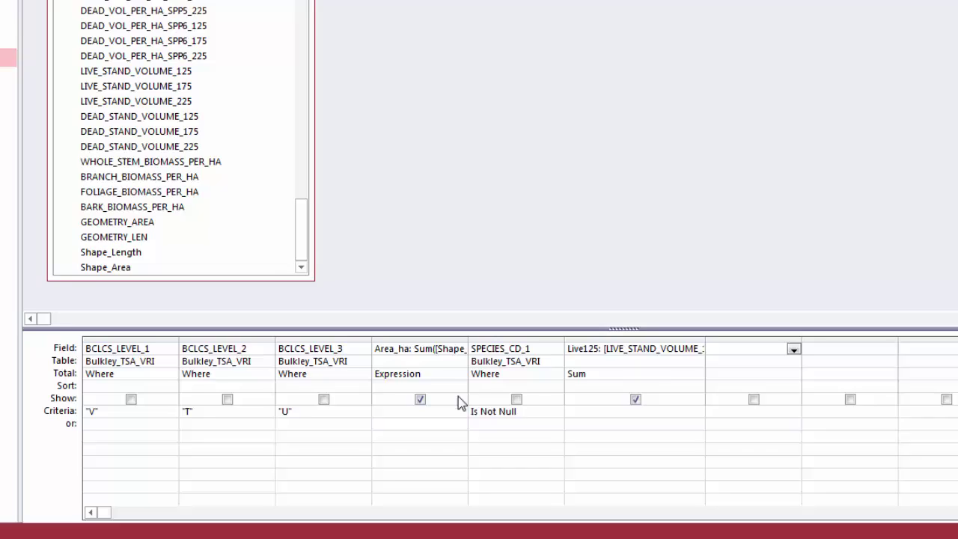
pyautogui.click(435, 338)
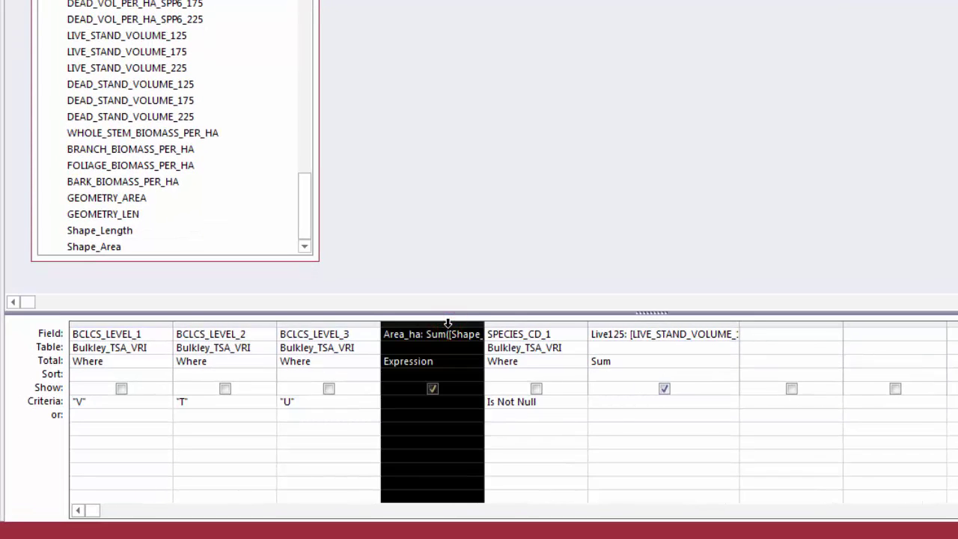
pyautogui.press('Delete')
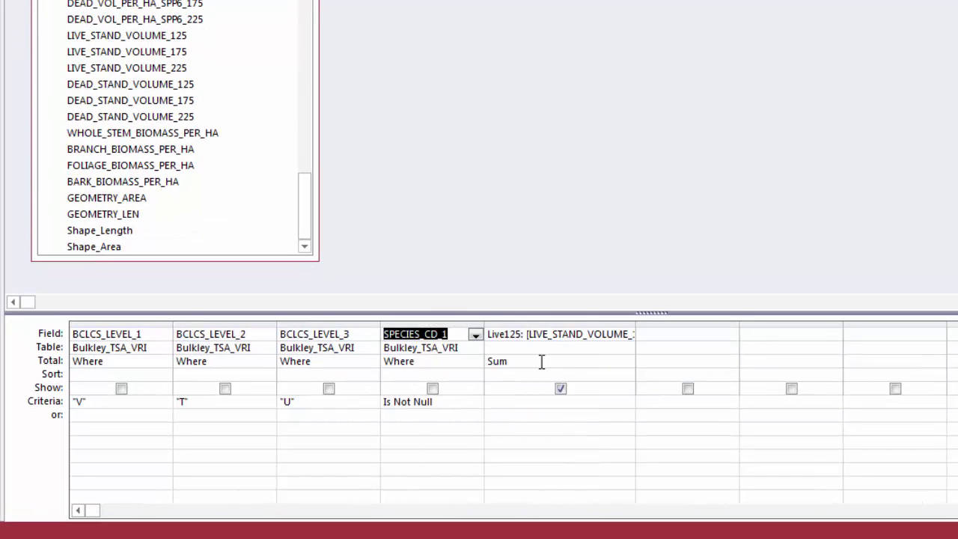
# - Set the Live125 column's format to Standard and display the query's results again
pyautogui.click(567, 322)
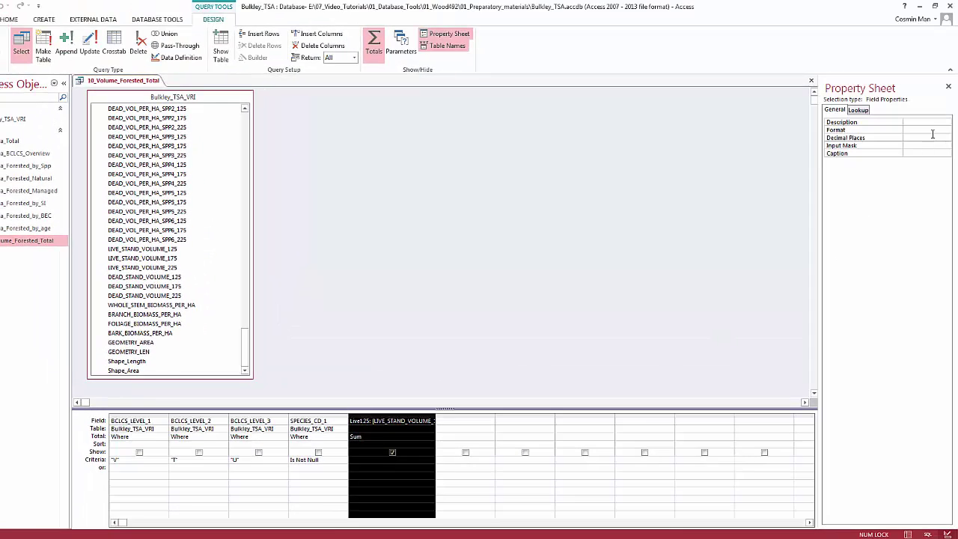
pyautogui.click(946, 130)
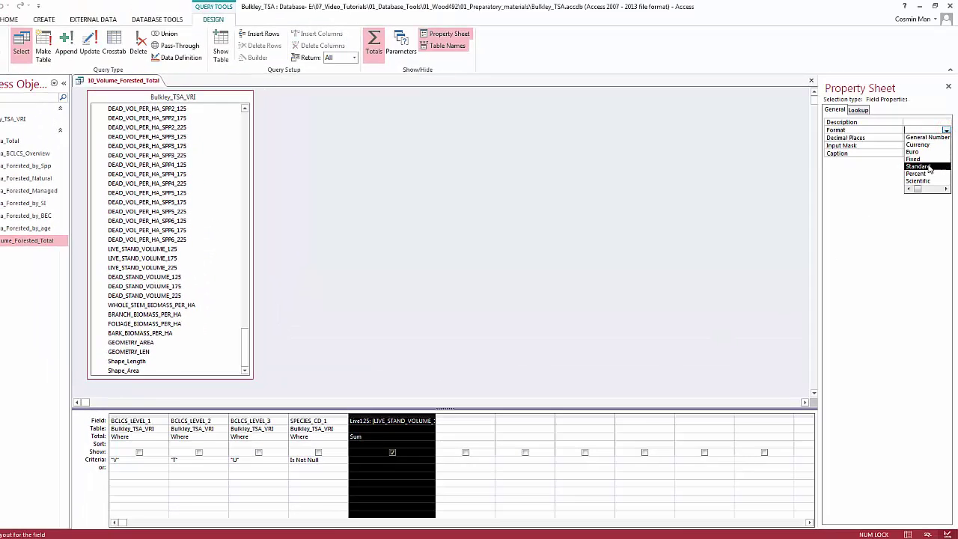
pyautogui.click(926, 166)
pyautogui.click(13, 40)
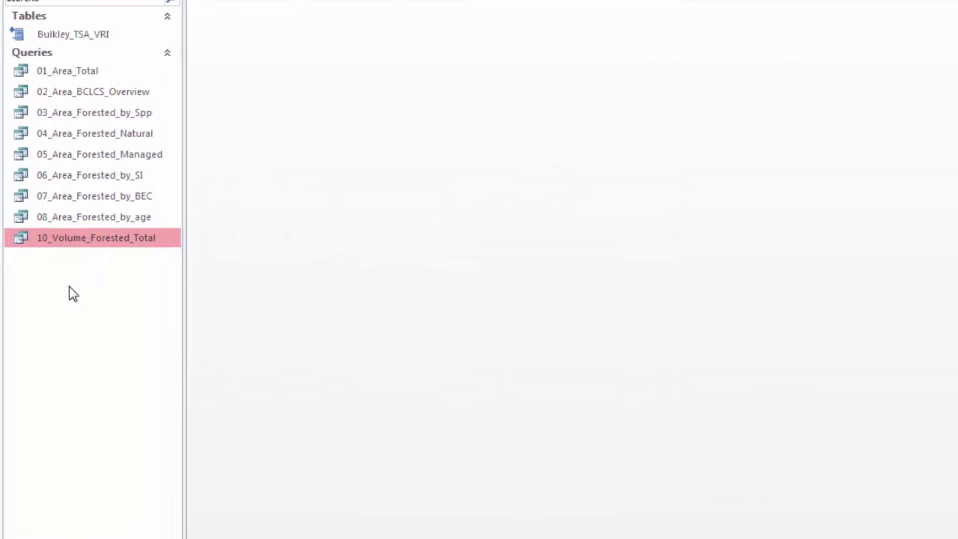
# - Duplicate the 10_Volume_Forested_Total query and name the copy 11_Volume_Forested_by_SI
pyautogui.rightClick(78, 236)
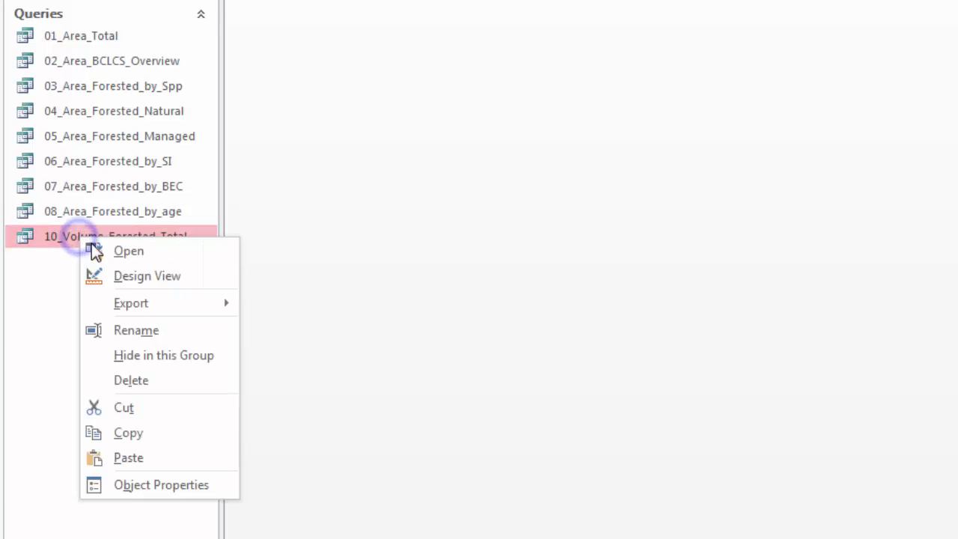
pyautogui.click(146, 432)
pyautogui.rightClick(66, 296)
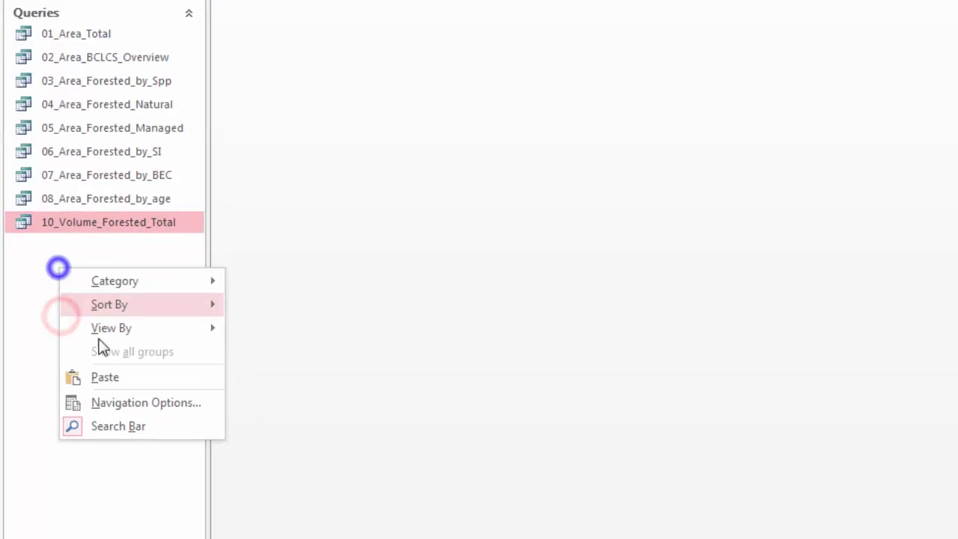
pyautogui.click(112, 406)
pyautogui.click(690, 103)
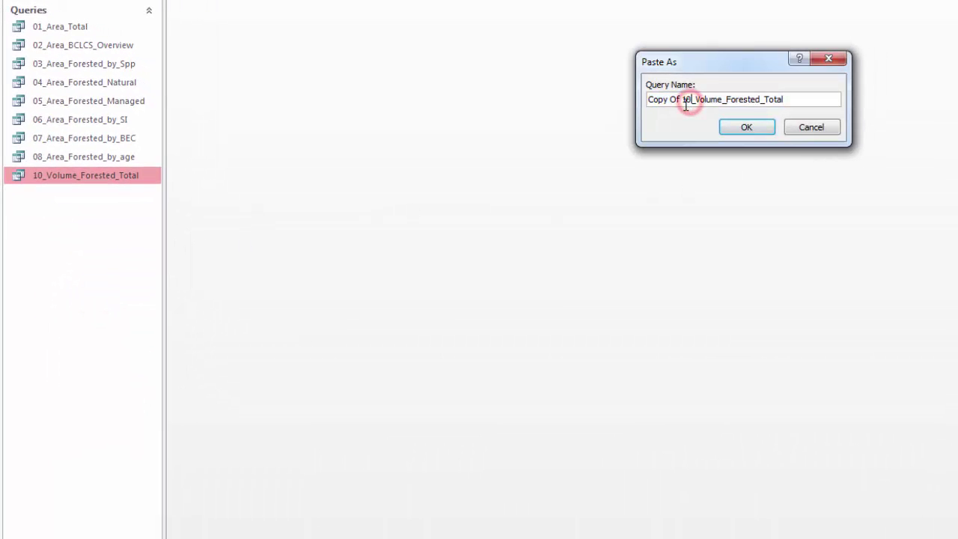
pyautogui.moveTo(692, 98); pyautogui.dragTo(611, 115)
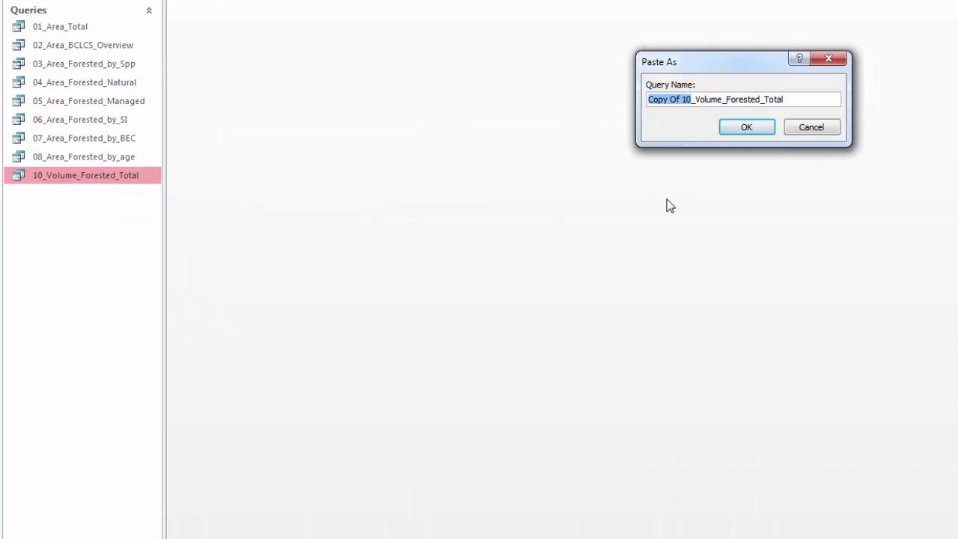
pyautogui.write('11')
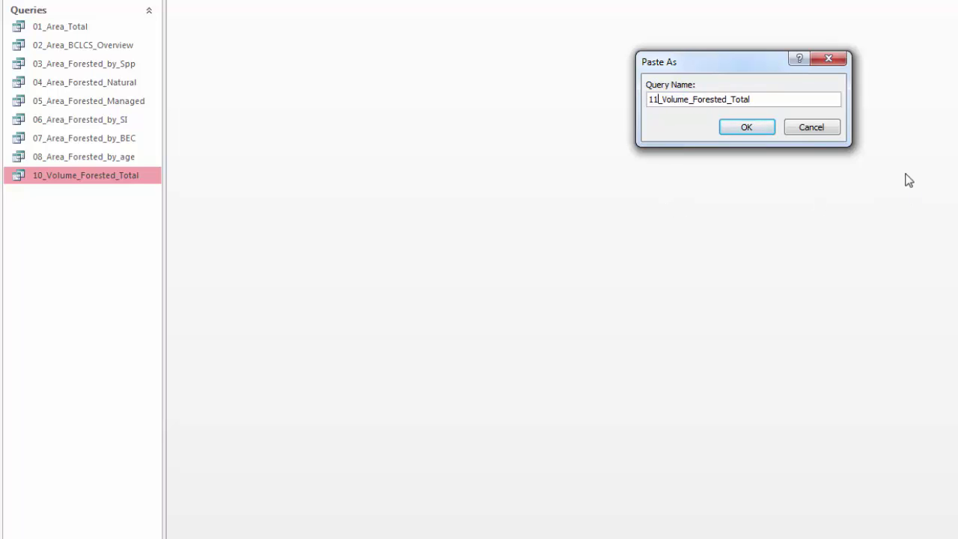
pyautogui.moveTo(755, 98); pyautogui.dragTo(730, 97)
pyautogui.write('by_SI')
pyautogui.press('Return')
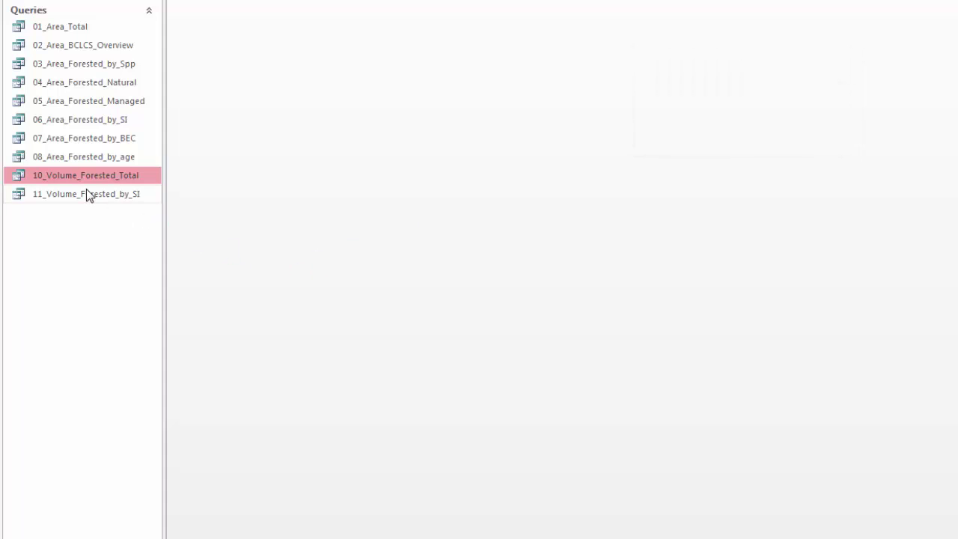
# - Open the 11_Volume_Forested_by_SI query in Design View and slightly enlarge the table area above the design grid
pyautogui.click(86, 195)
pyautogui.rightClick(81, 195)
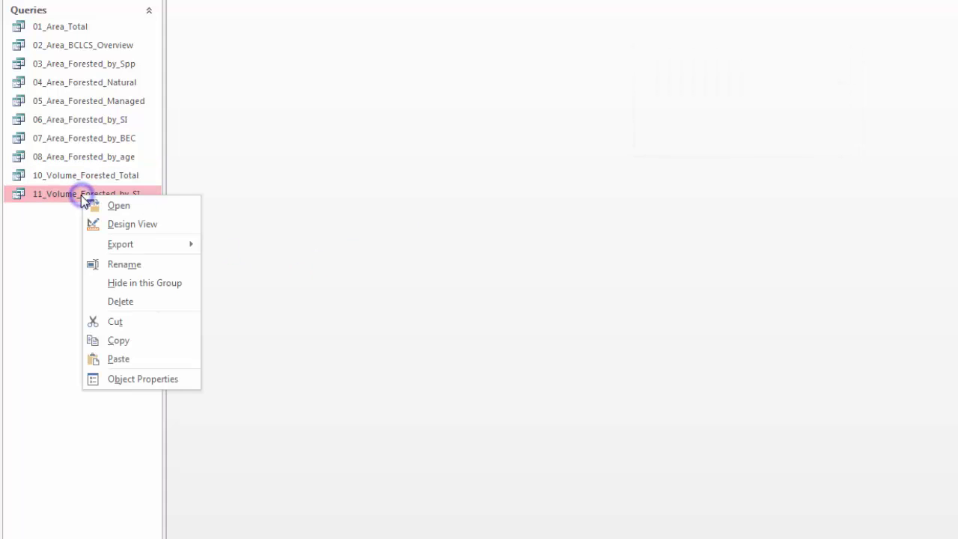
pyautogui.click(128, 230)
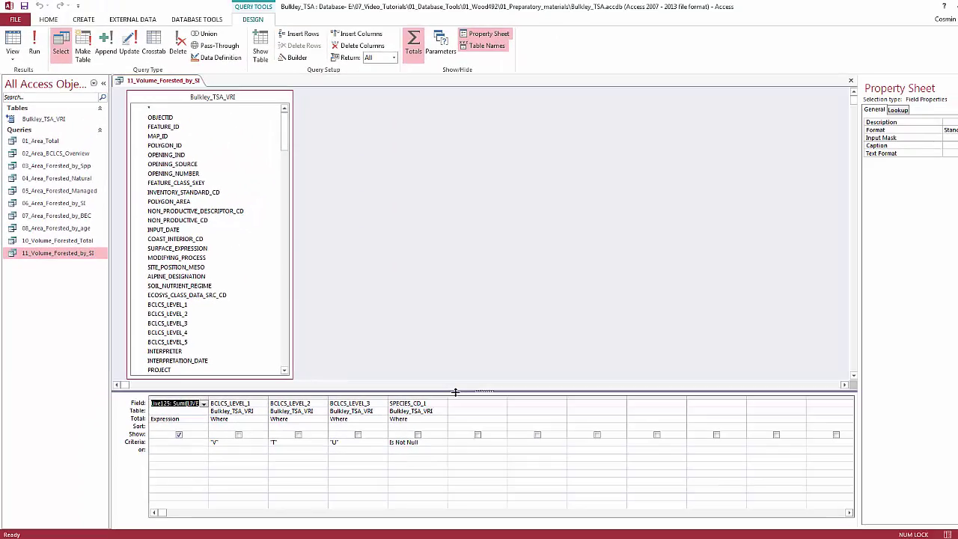
pyautogui.moveTo(456, 392); pyautogui.dragTo(458, 402)
# - Find the SITE_INDEX field in Bulkley_TSA_VRI and add it to the query after SPECIES_CD_1
pyautogui.moveTo(286, 140); pyautogui.dragTo(288, 246)
pyautogui.click(195, 183)
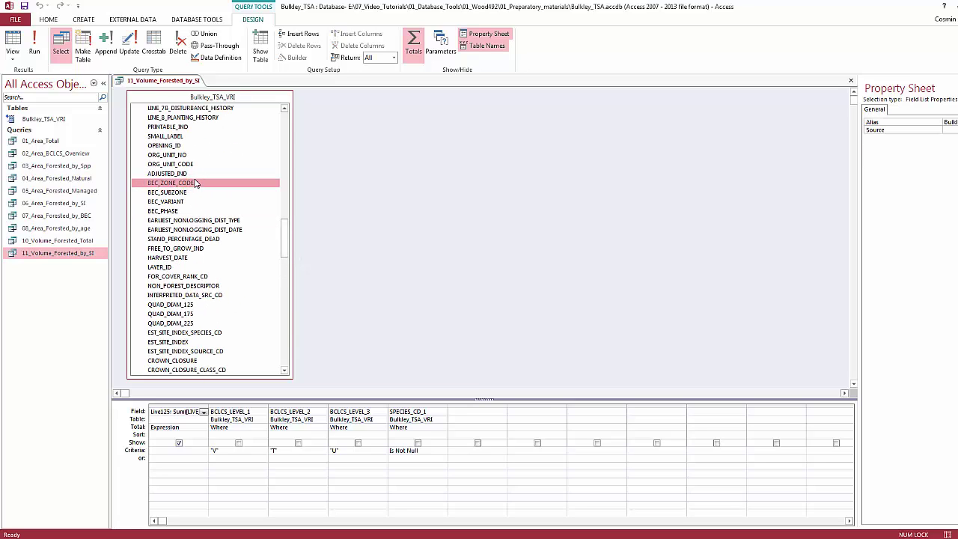
pyautogui.press('s')
pyautogui.press('s')
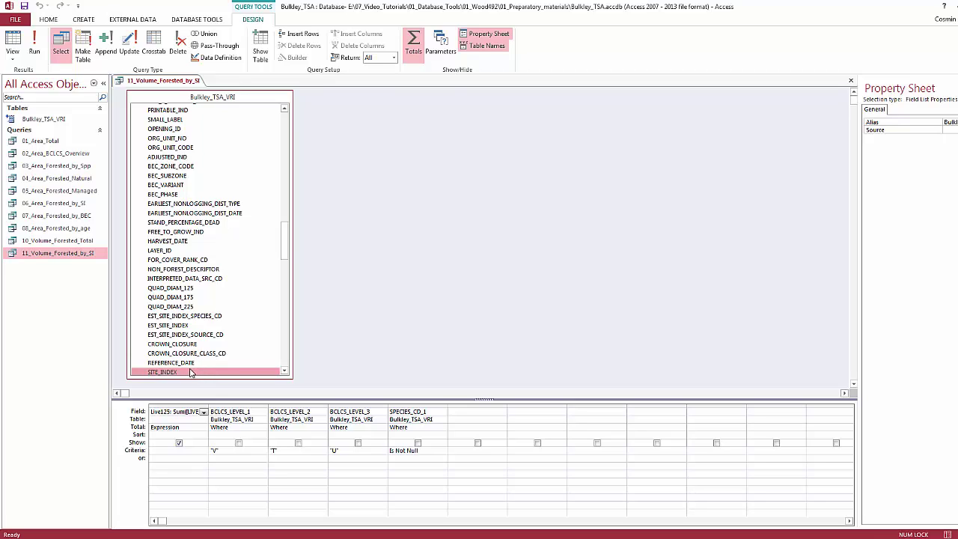
pyautogui.moveTo(187, 374); pyautogui.dragTo(464, 417)
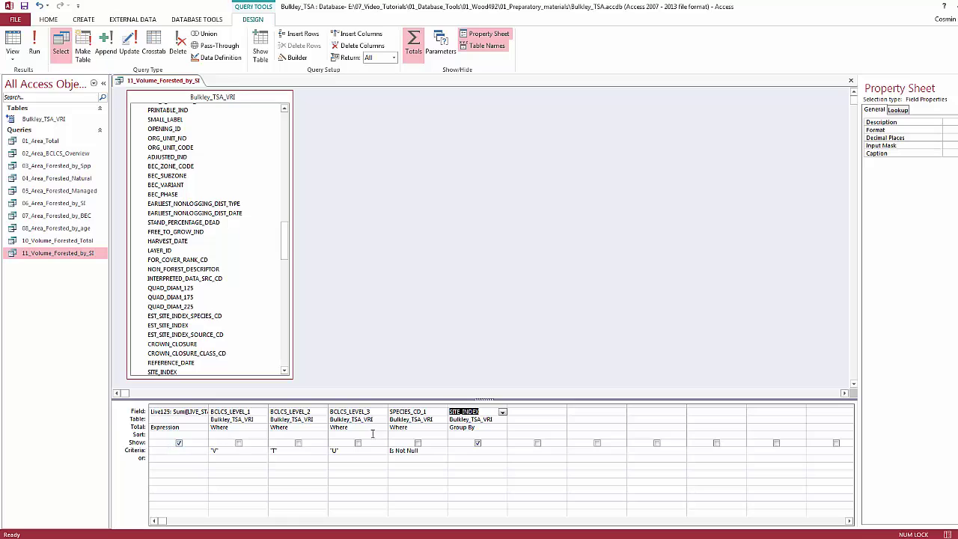
# - Move the SITE_INDEX column to the start of the query, ahead of Live125, and display the results
pyautogui.click(467, 407)
pyautogui.moveTo(467, 406); pyautogui.dragTo(195, 408)
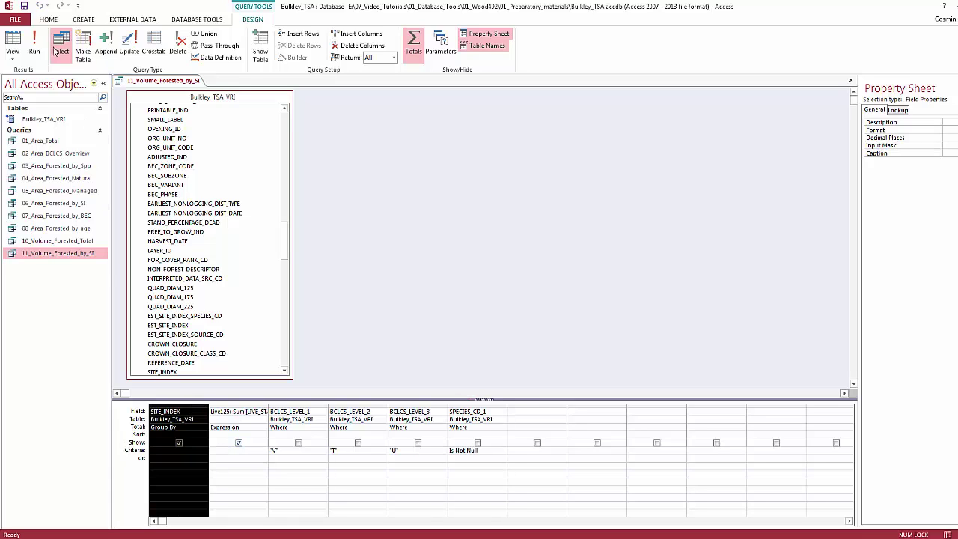
pyautogui.click(13, 43)
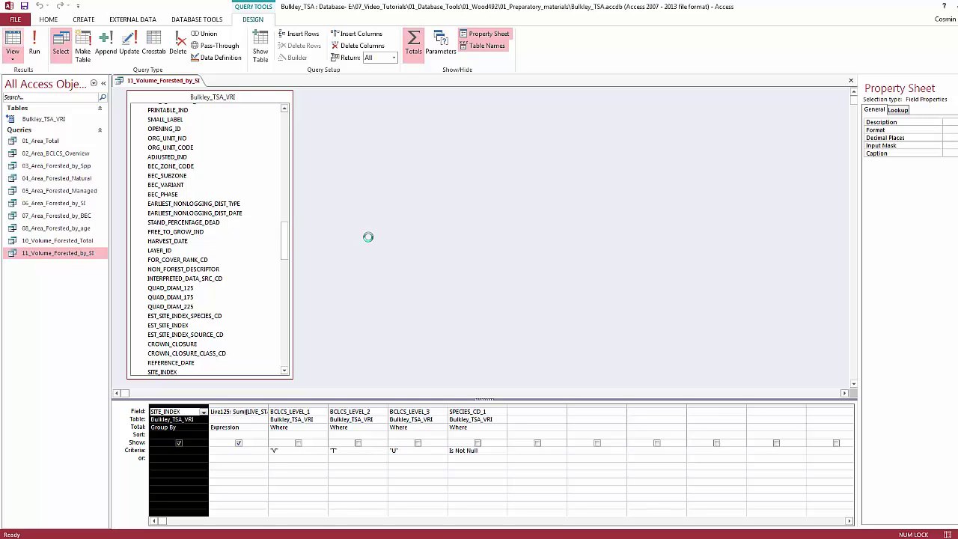